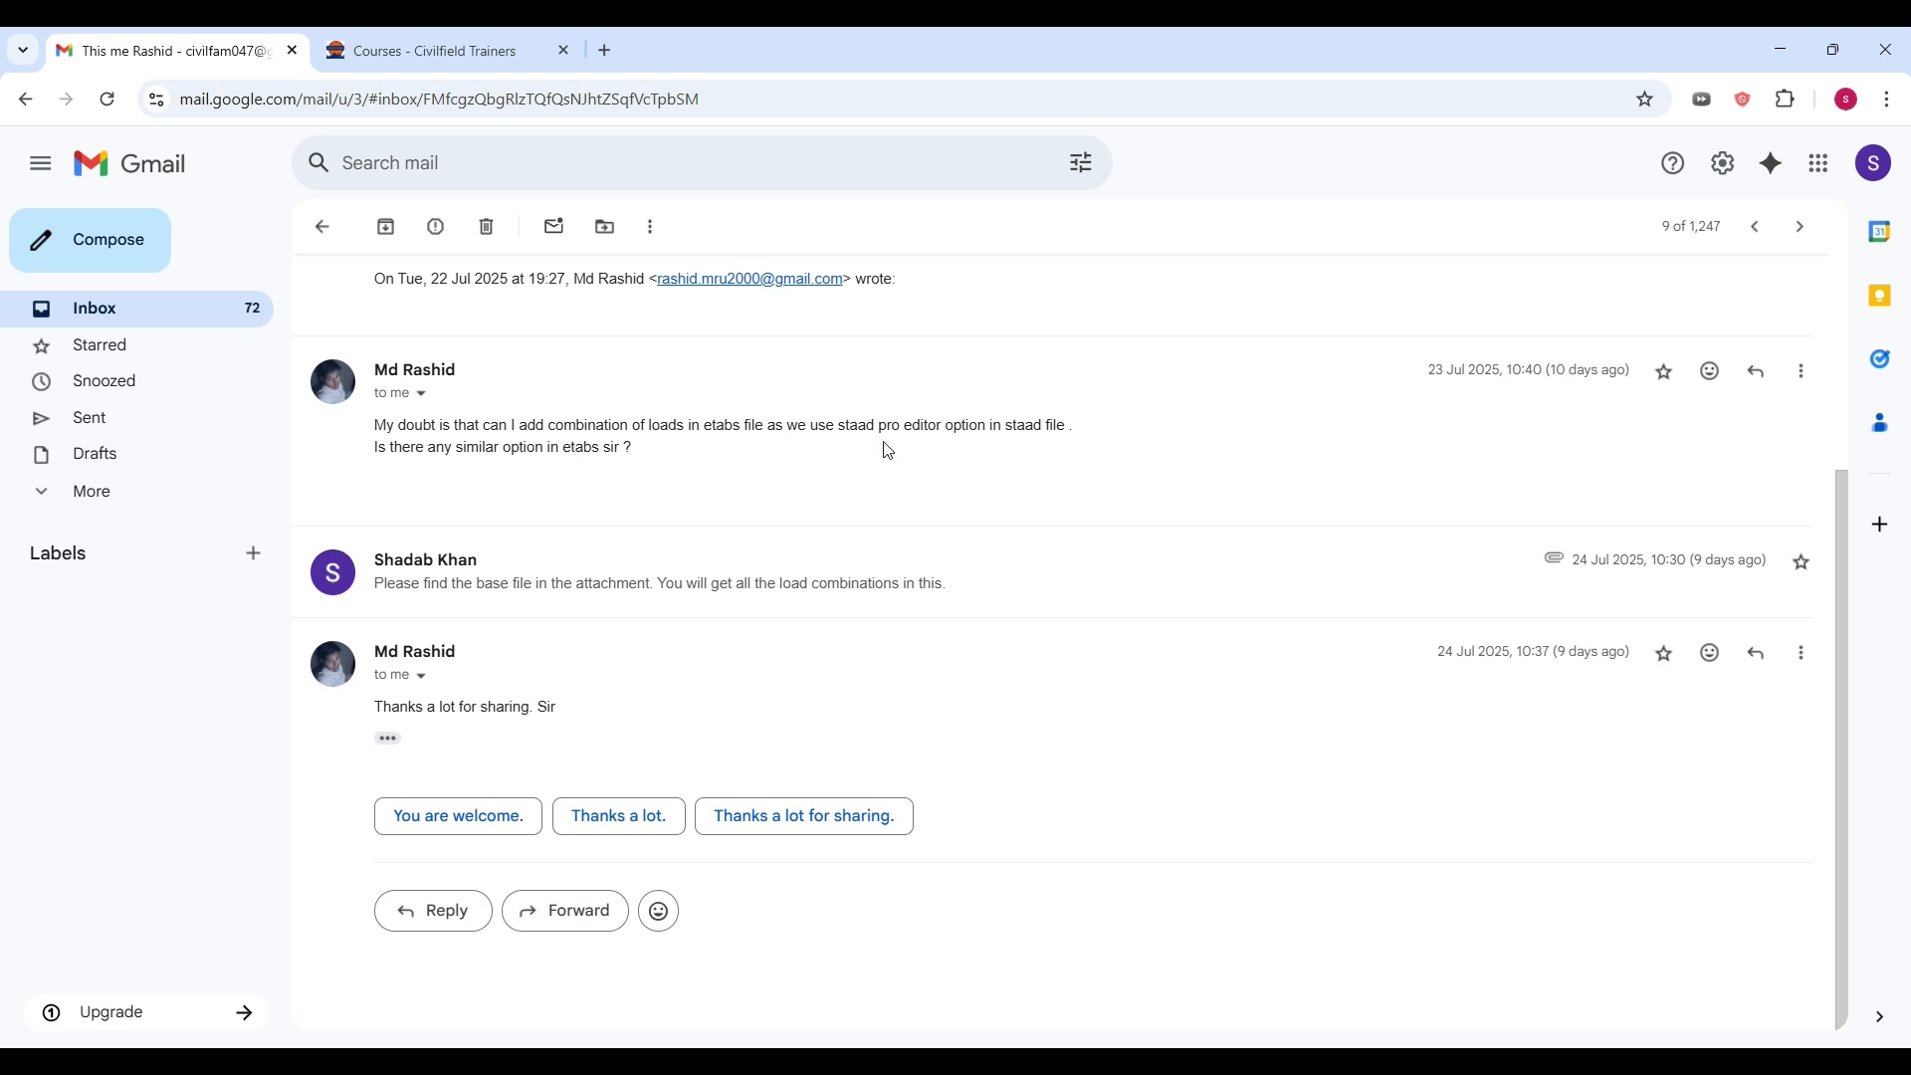
Step: Switch to the yt model in ETABS and check which load combinations are defined, without changing any
{"action": "left_click", "coordinate": [928, 979]}
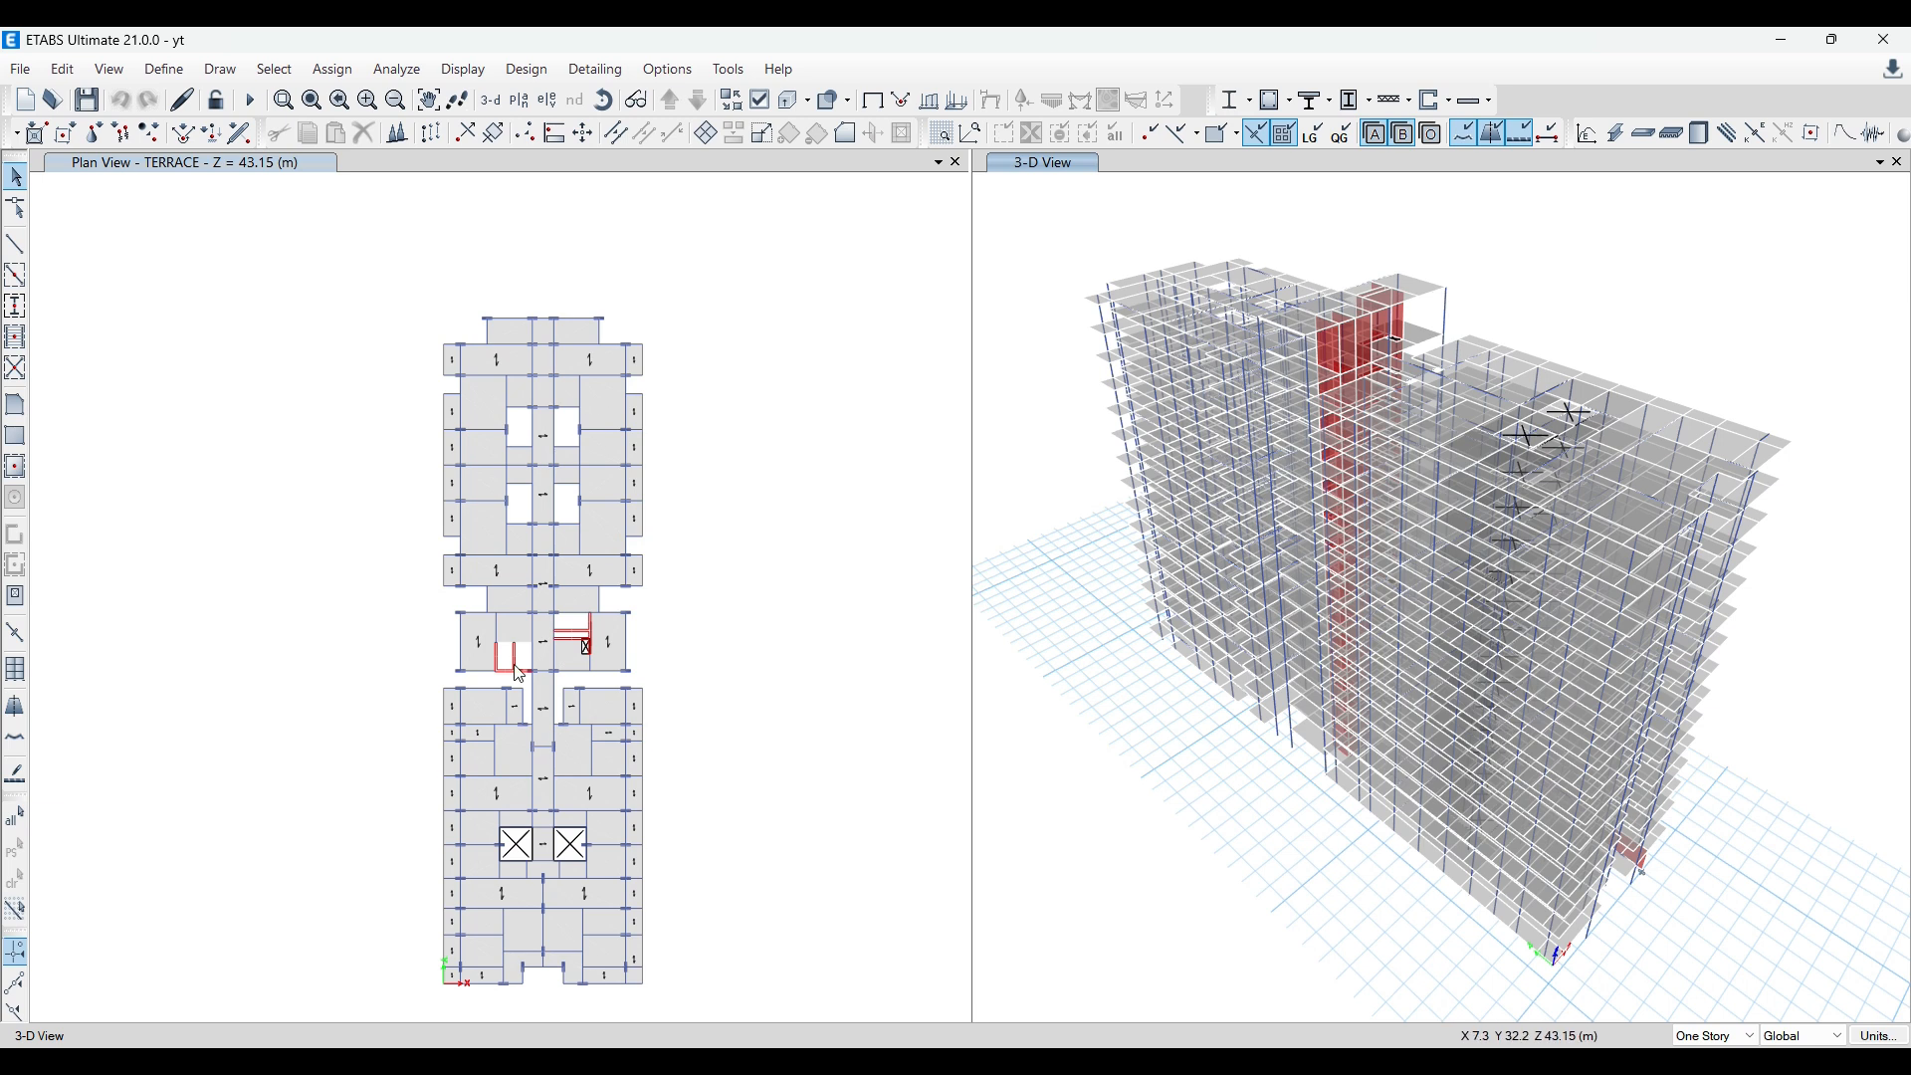
{"action": "left_click", "coordinate": [167, 71]}
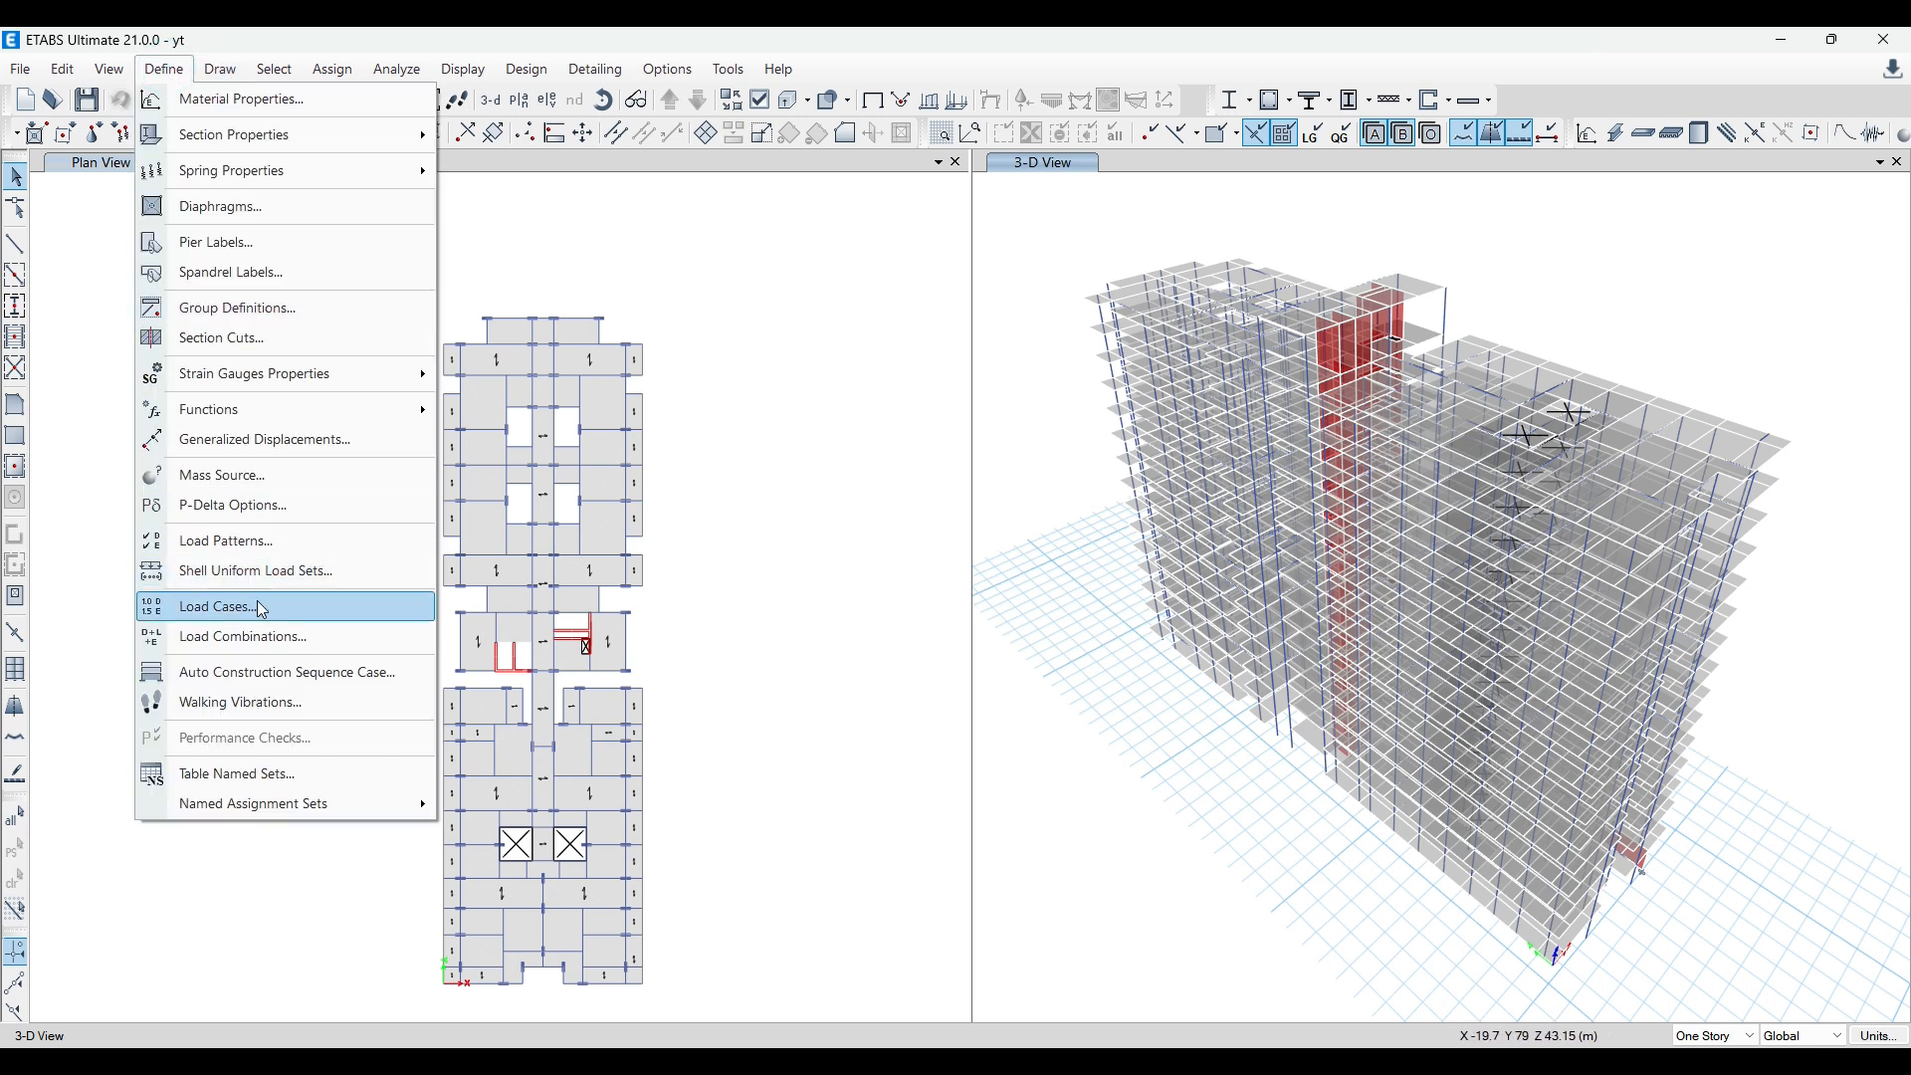
{"action": "left_click", "coordinate": [265, 635]}
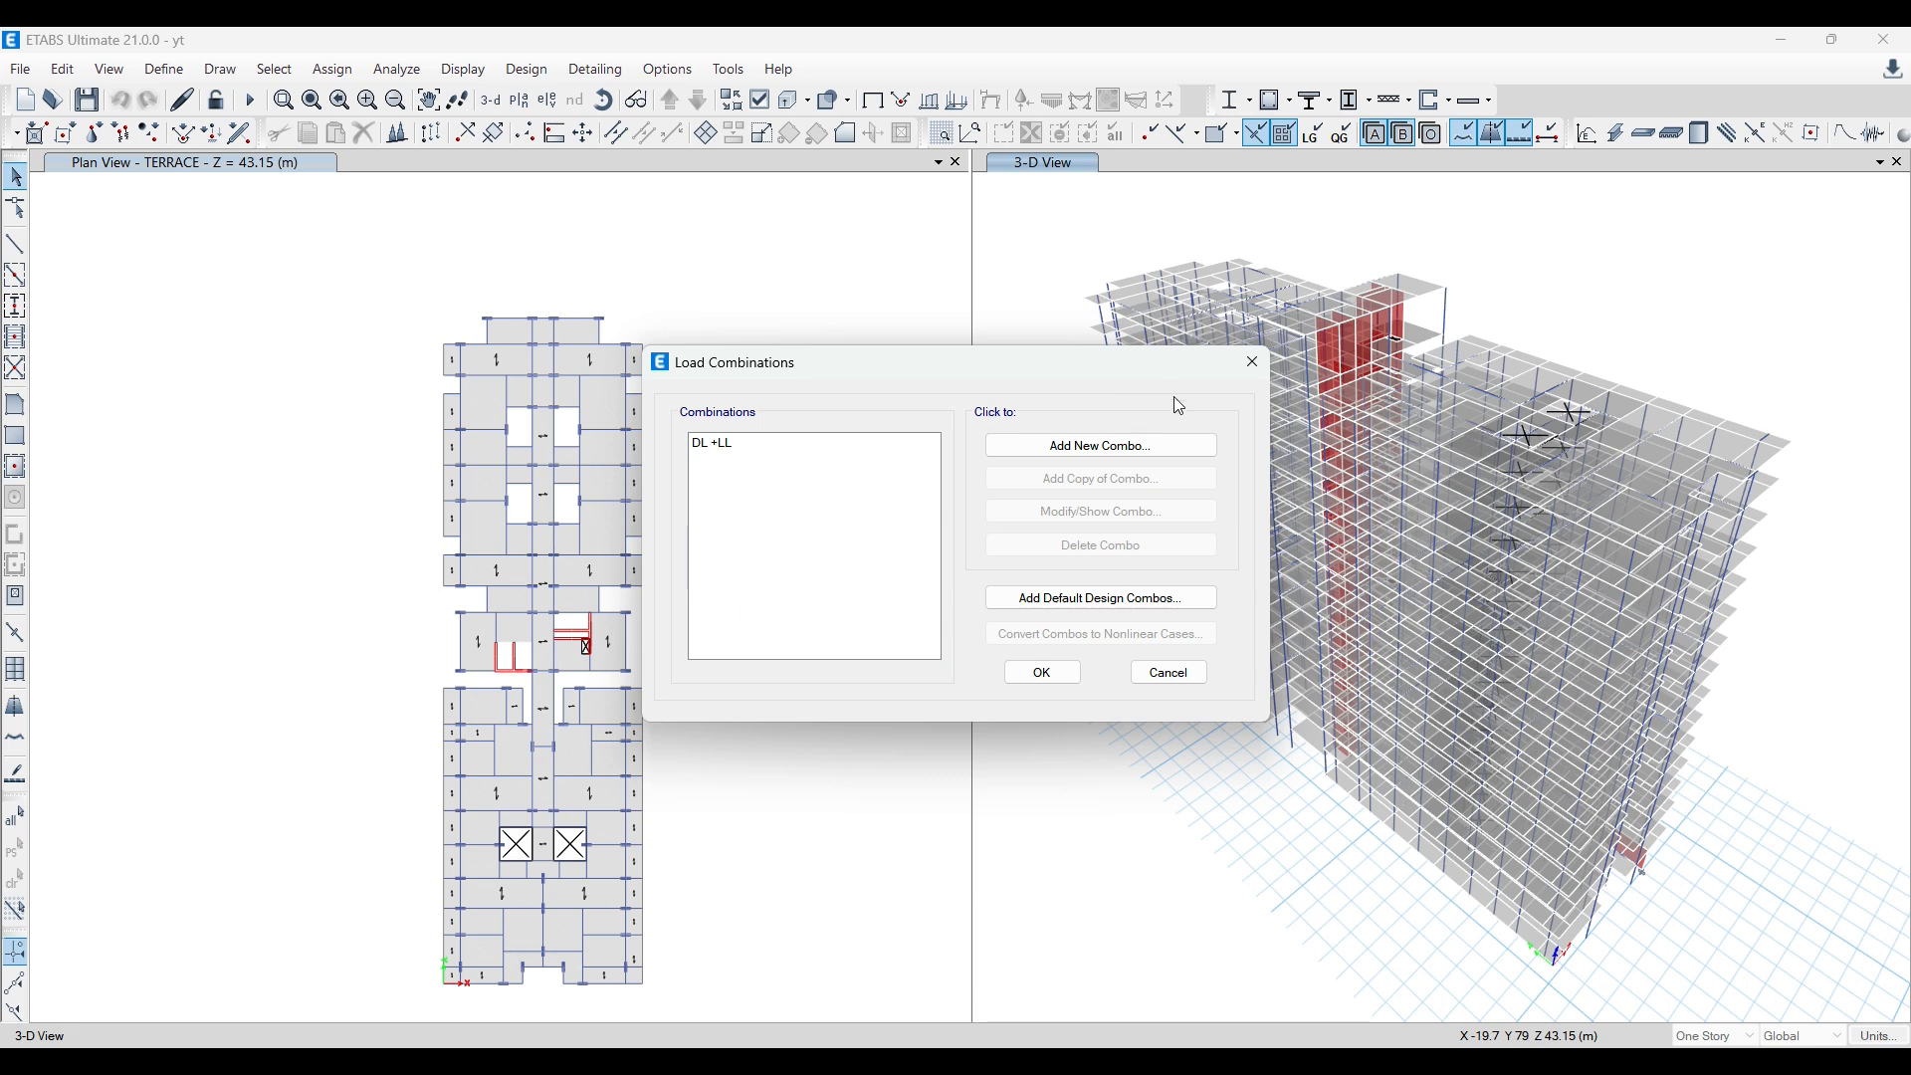
{"action": "left_click", "coordinate": [1253, 361]}
Step: Switch to the base file model and look at its defined load combinations
{"action": "mouse_move", "coordinate": [684, 1023]}
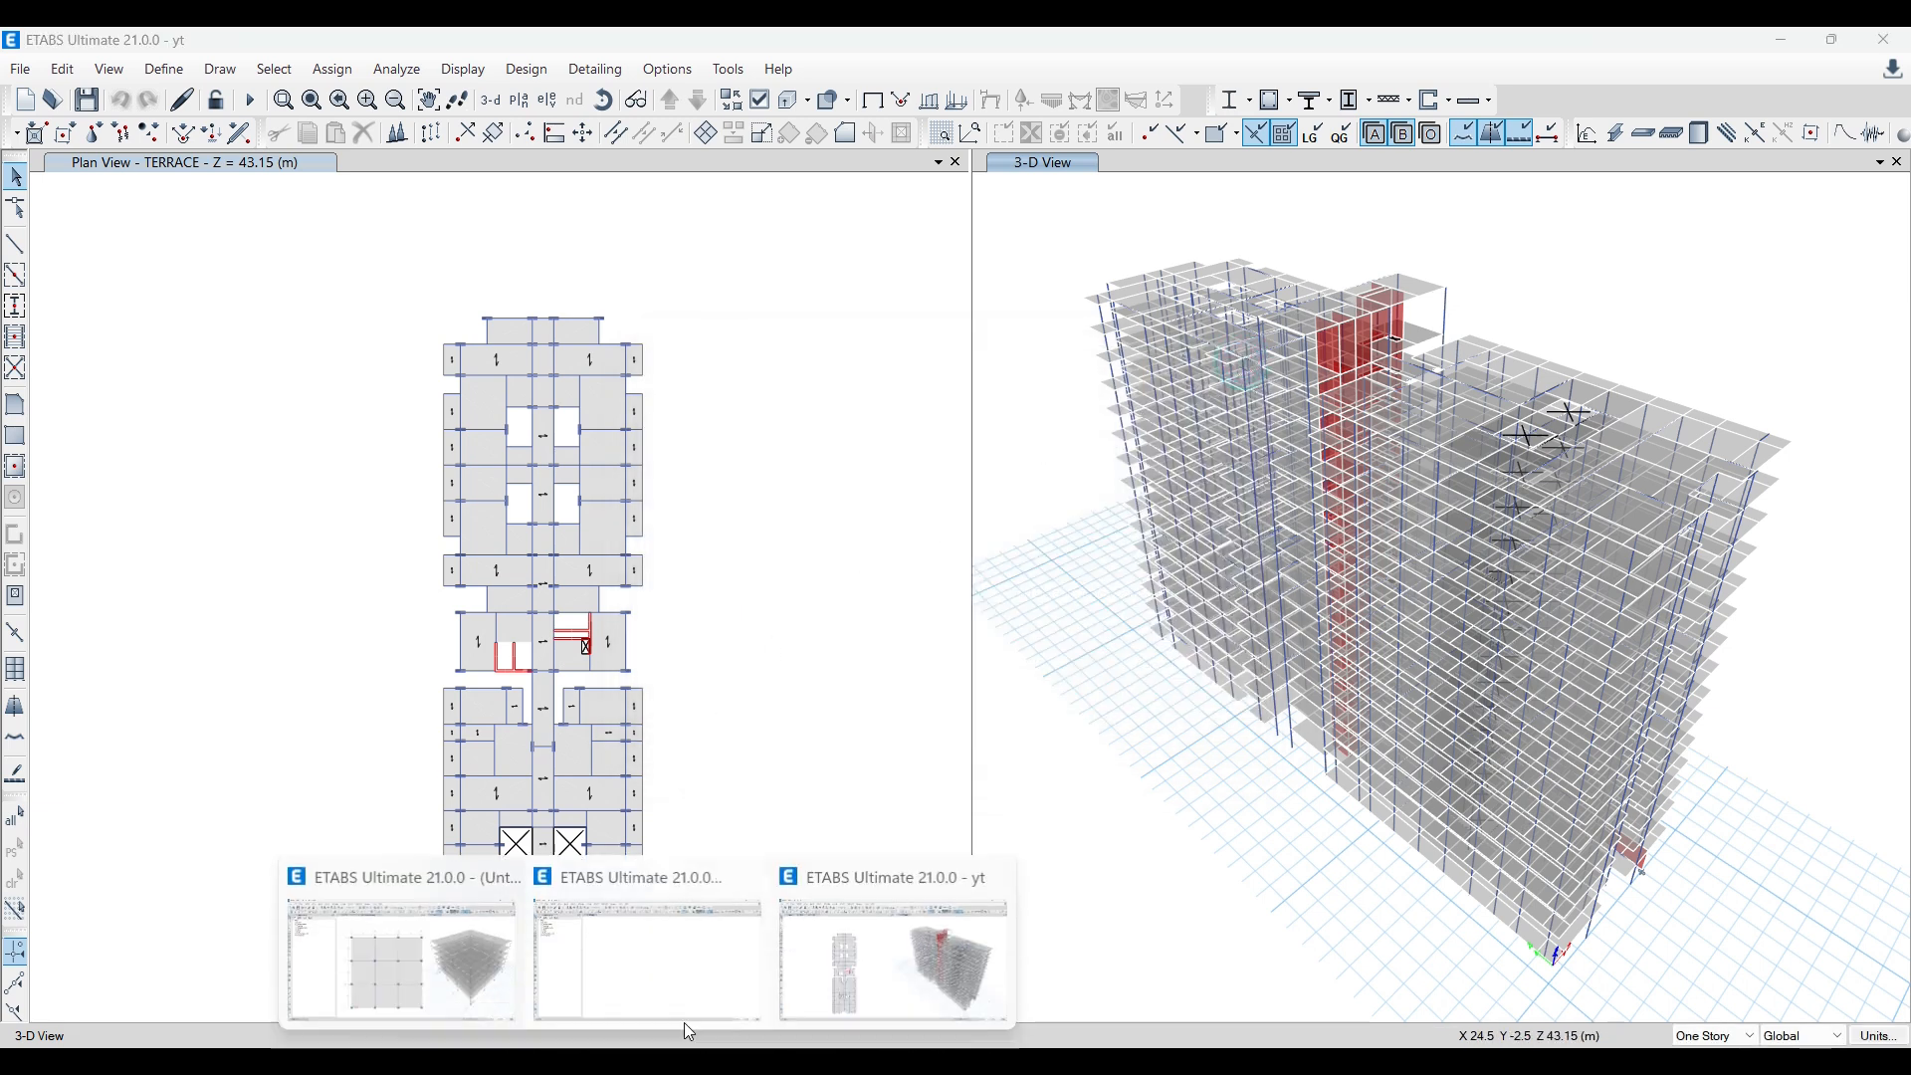
{"action": "left_click", "coordinate": [666, 976]}
{"action": "left_click", "coordinate": [165, 69]}
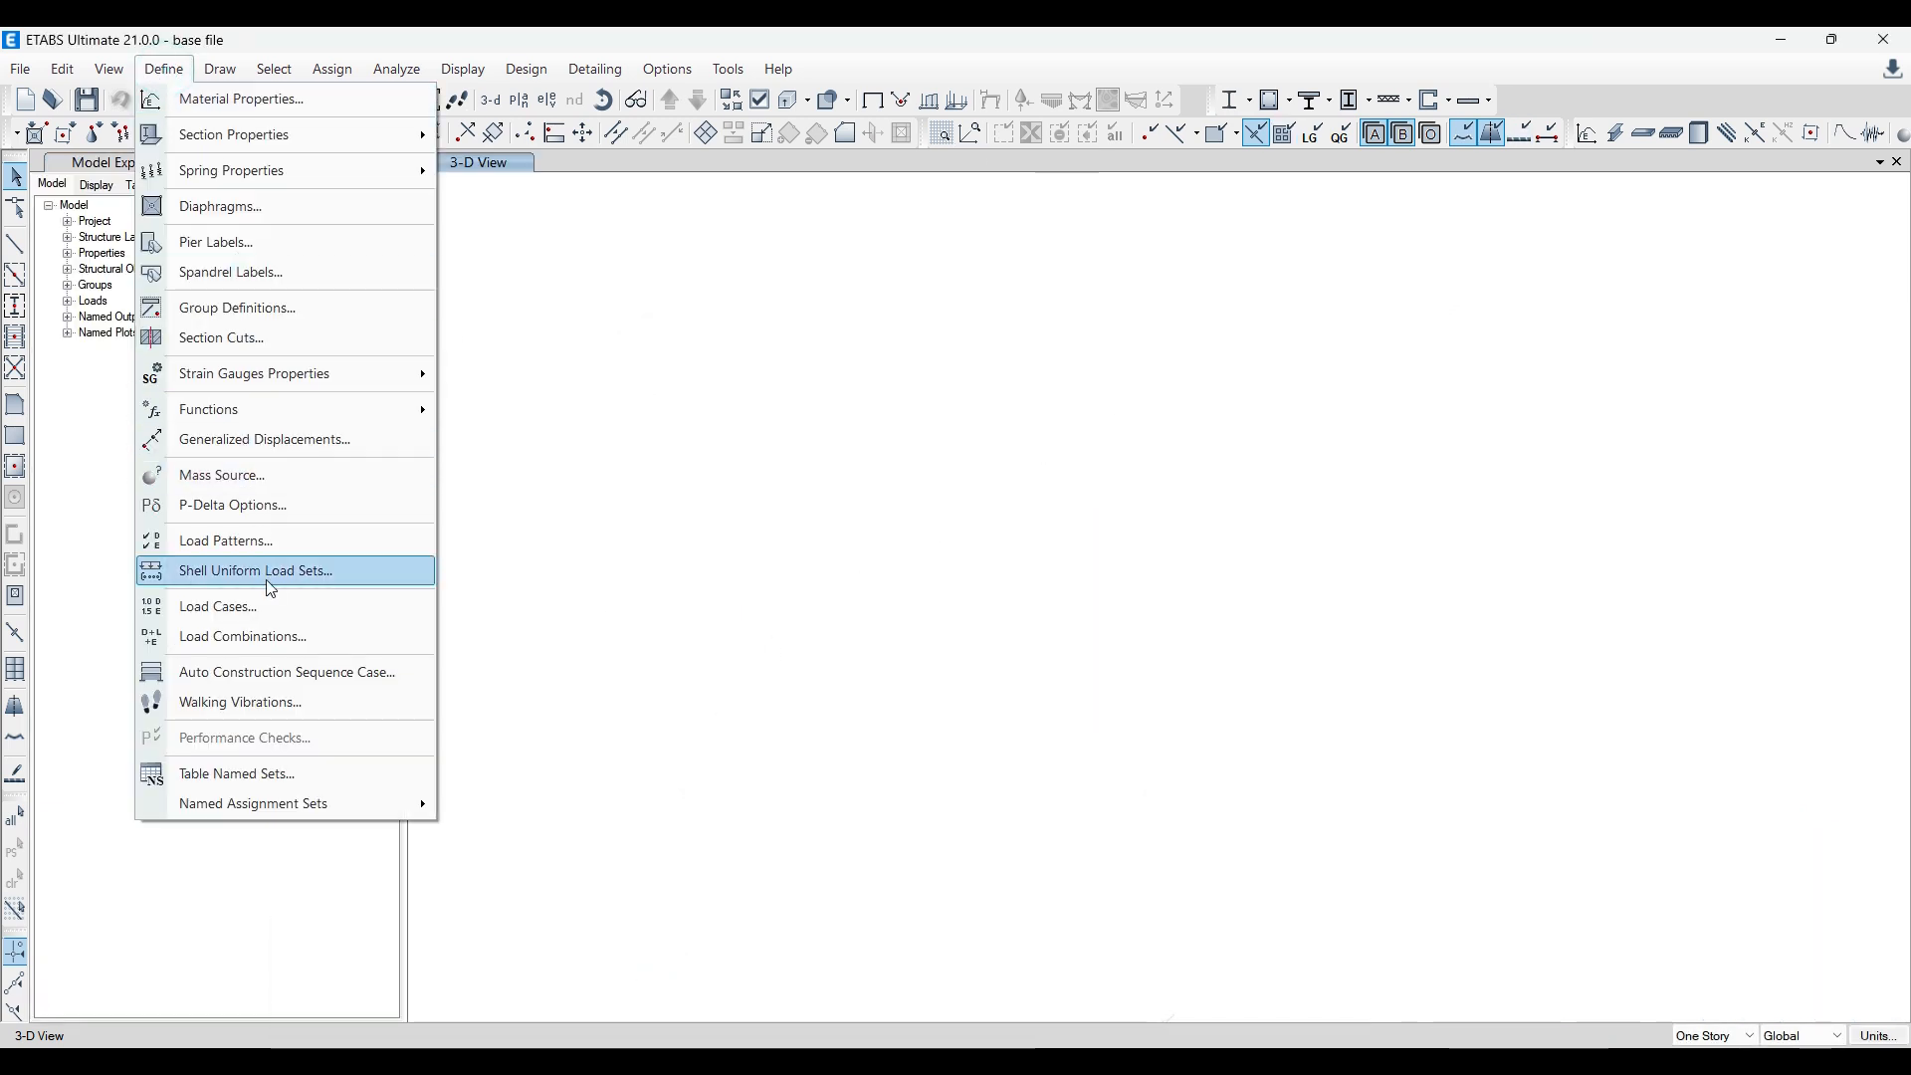
{"action": "left_click", "coordinate": [266, 635]}
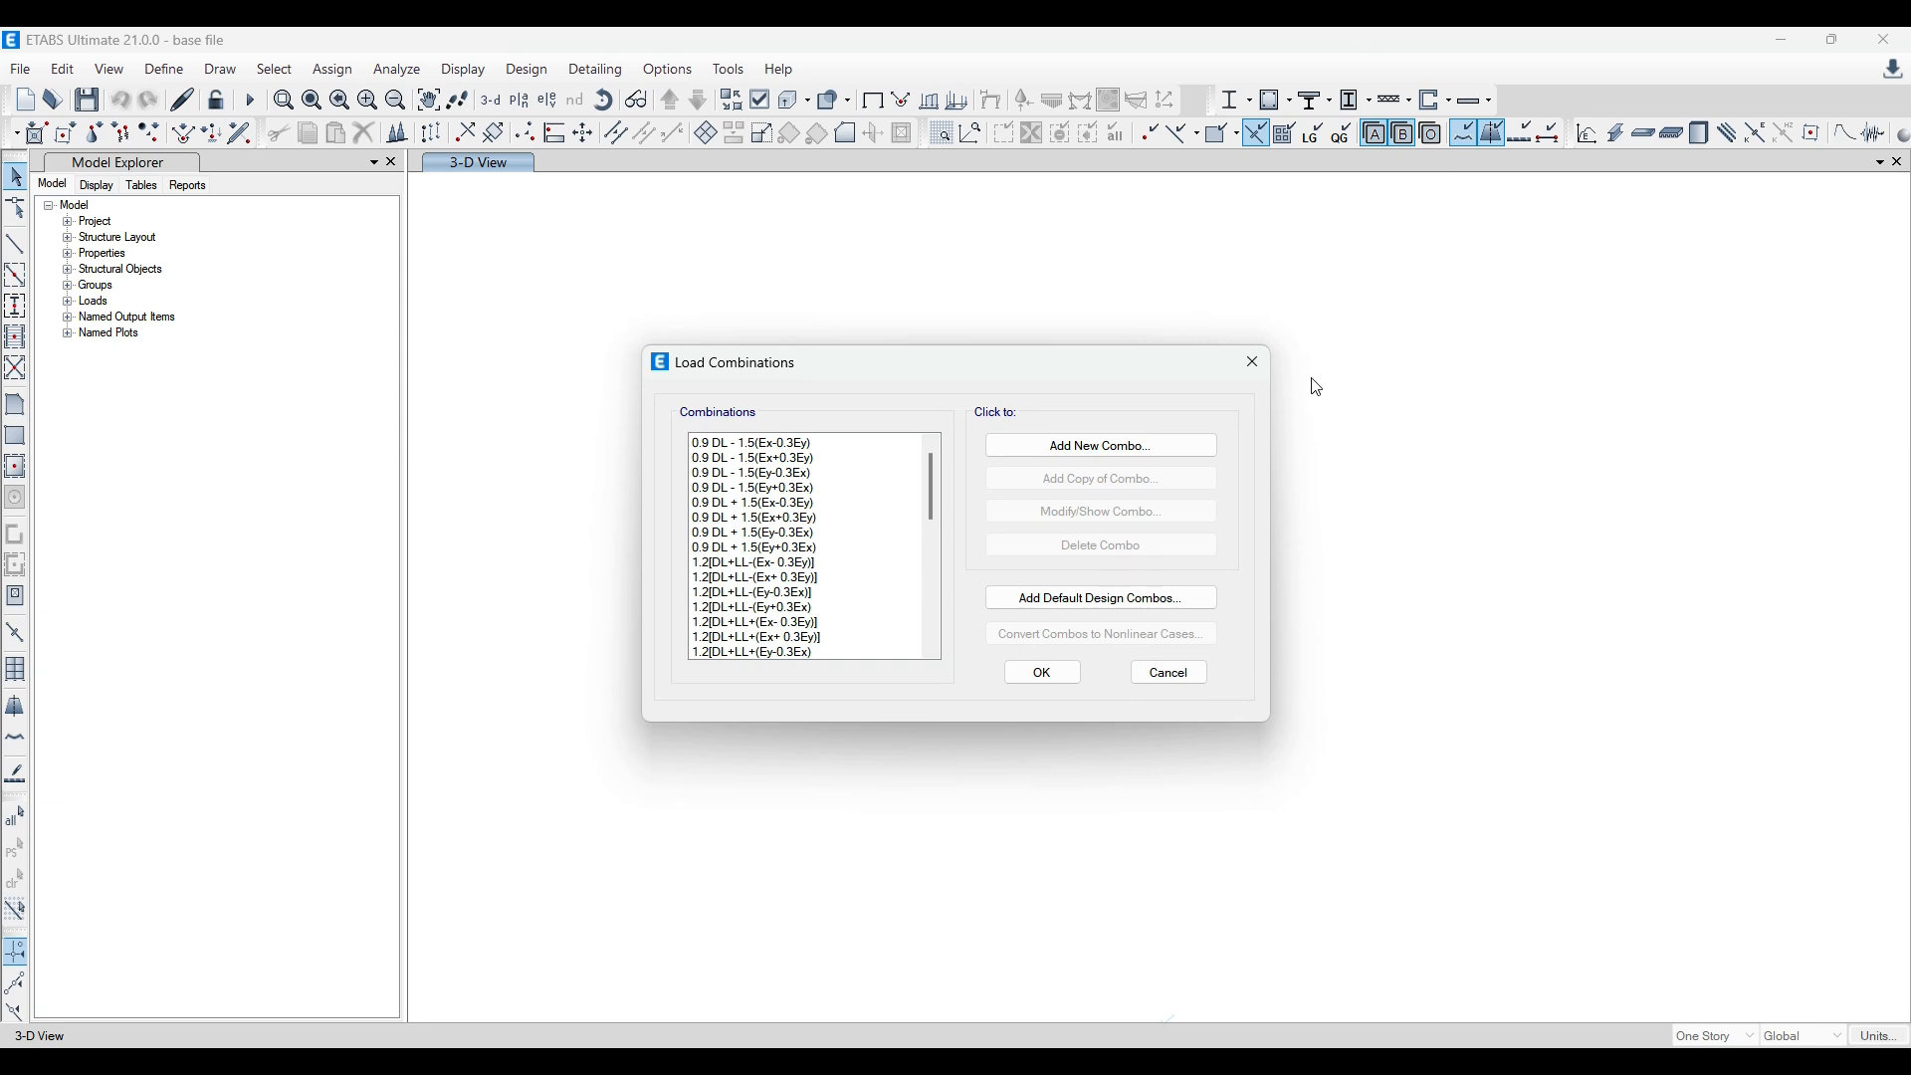
{"action": "left_click", "coordinate": [1253, 361]}
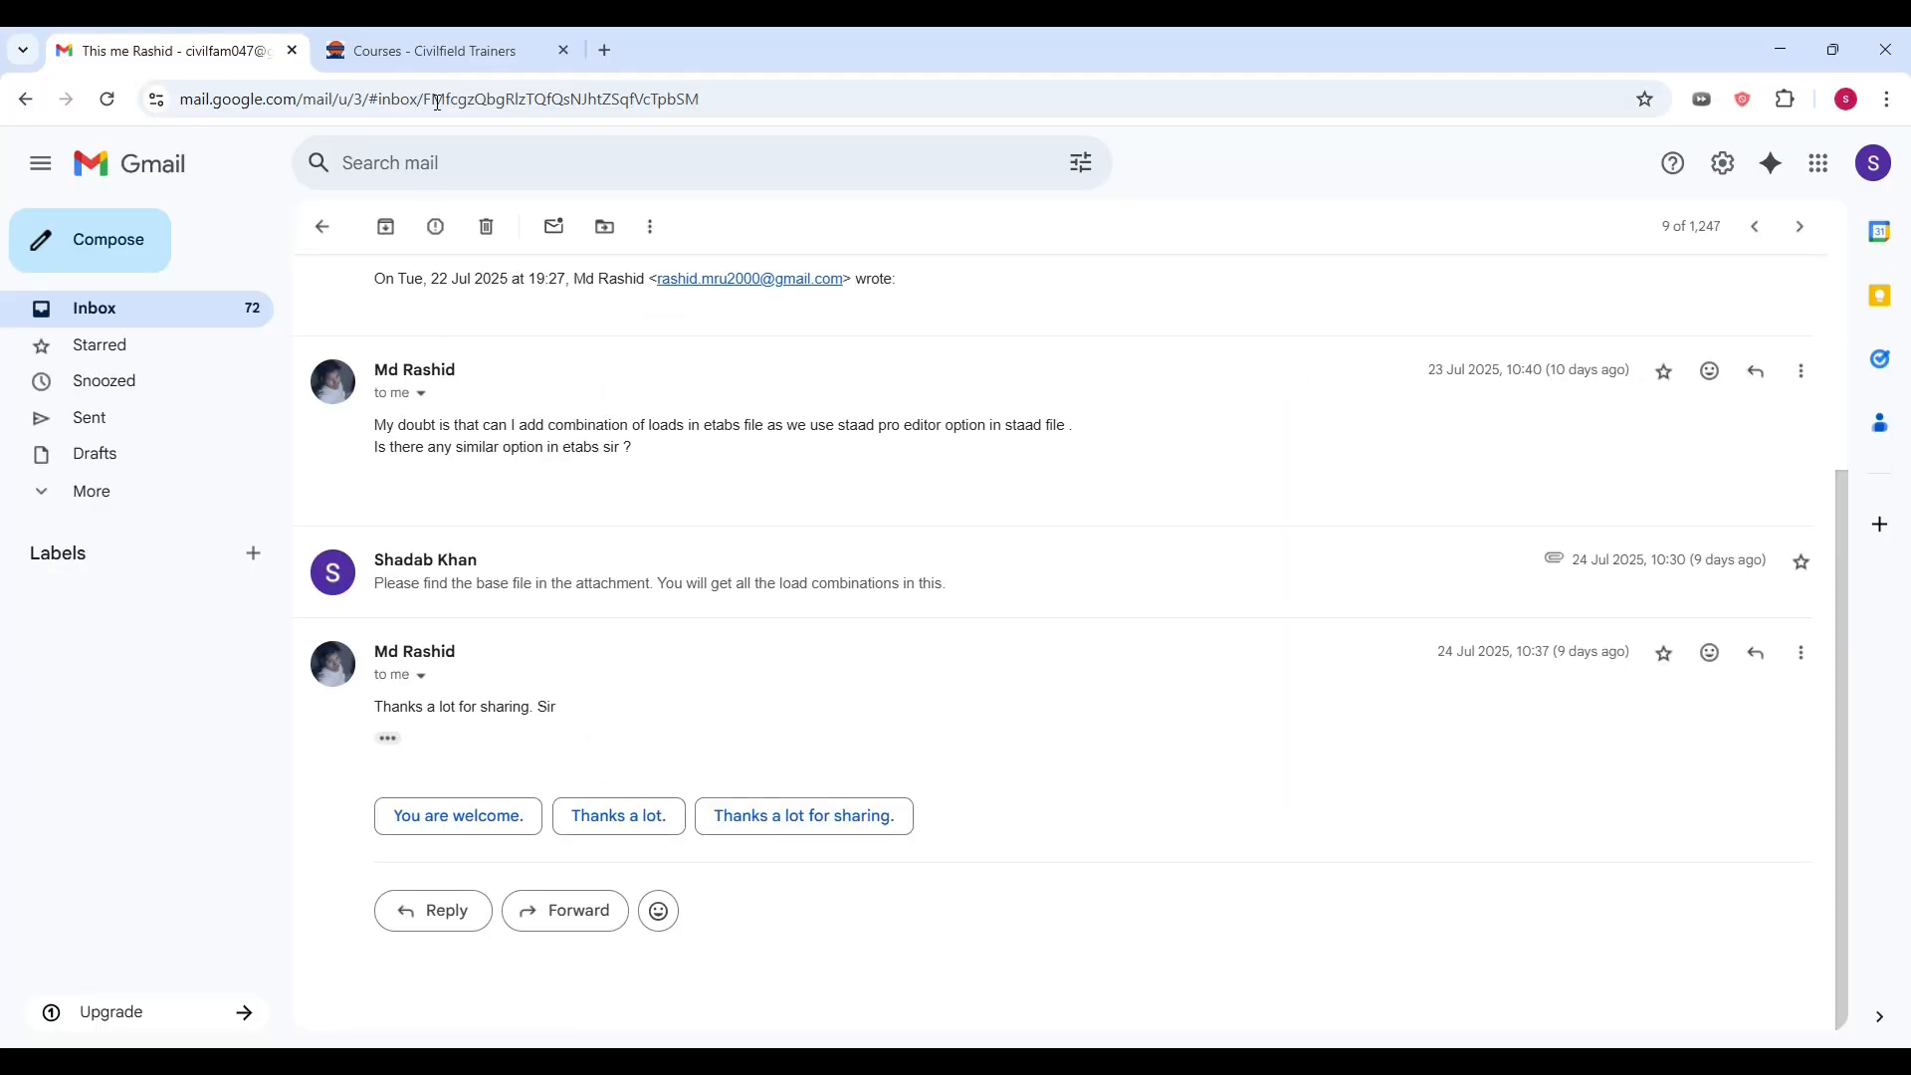
Step: View the Civilfield Trainers courses page in the browser and return to the base file model in ETABS
{"action": "left_click", "coordinate": [434, 51]}
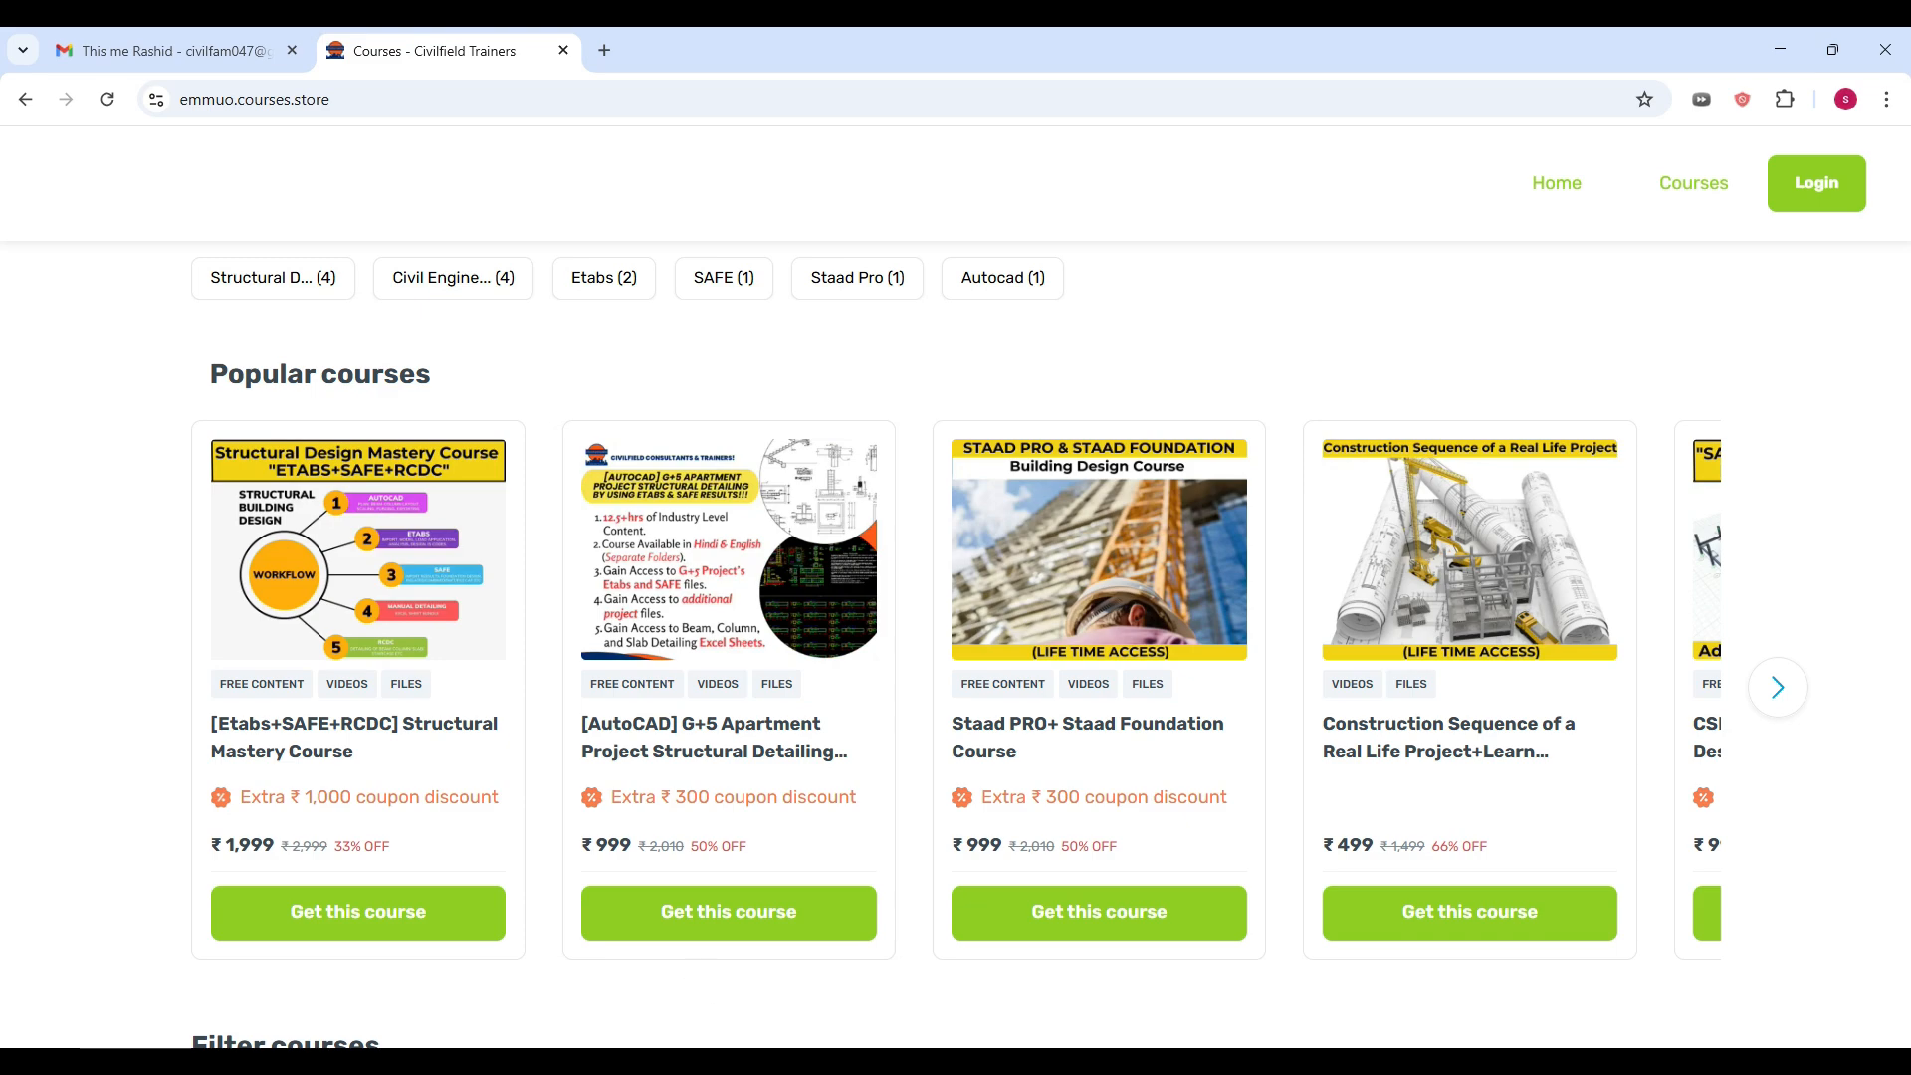
{"action": "left_click", "coordinate": [696, 967]}
{"action": "left_click", "coordinate": [499, 341]}
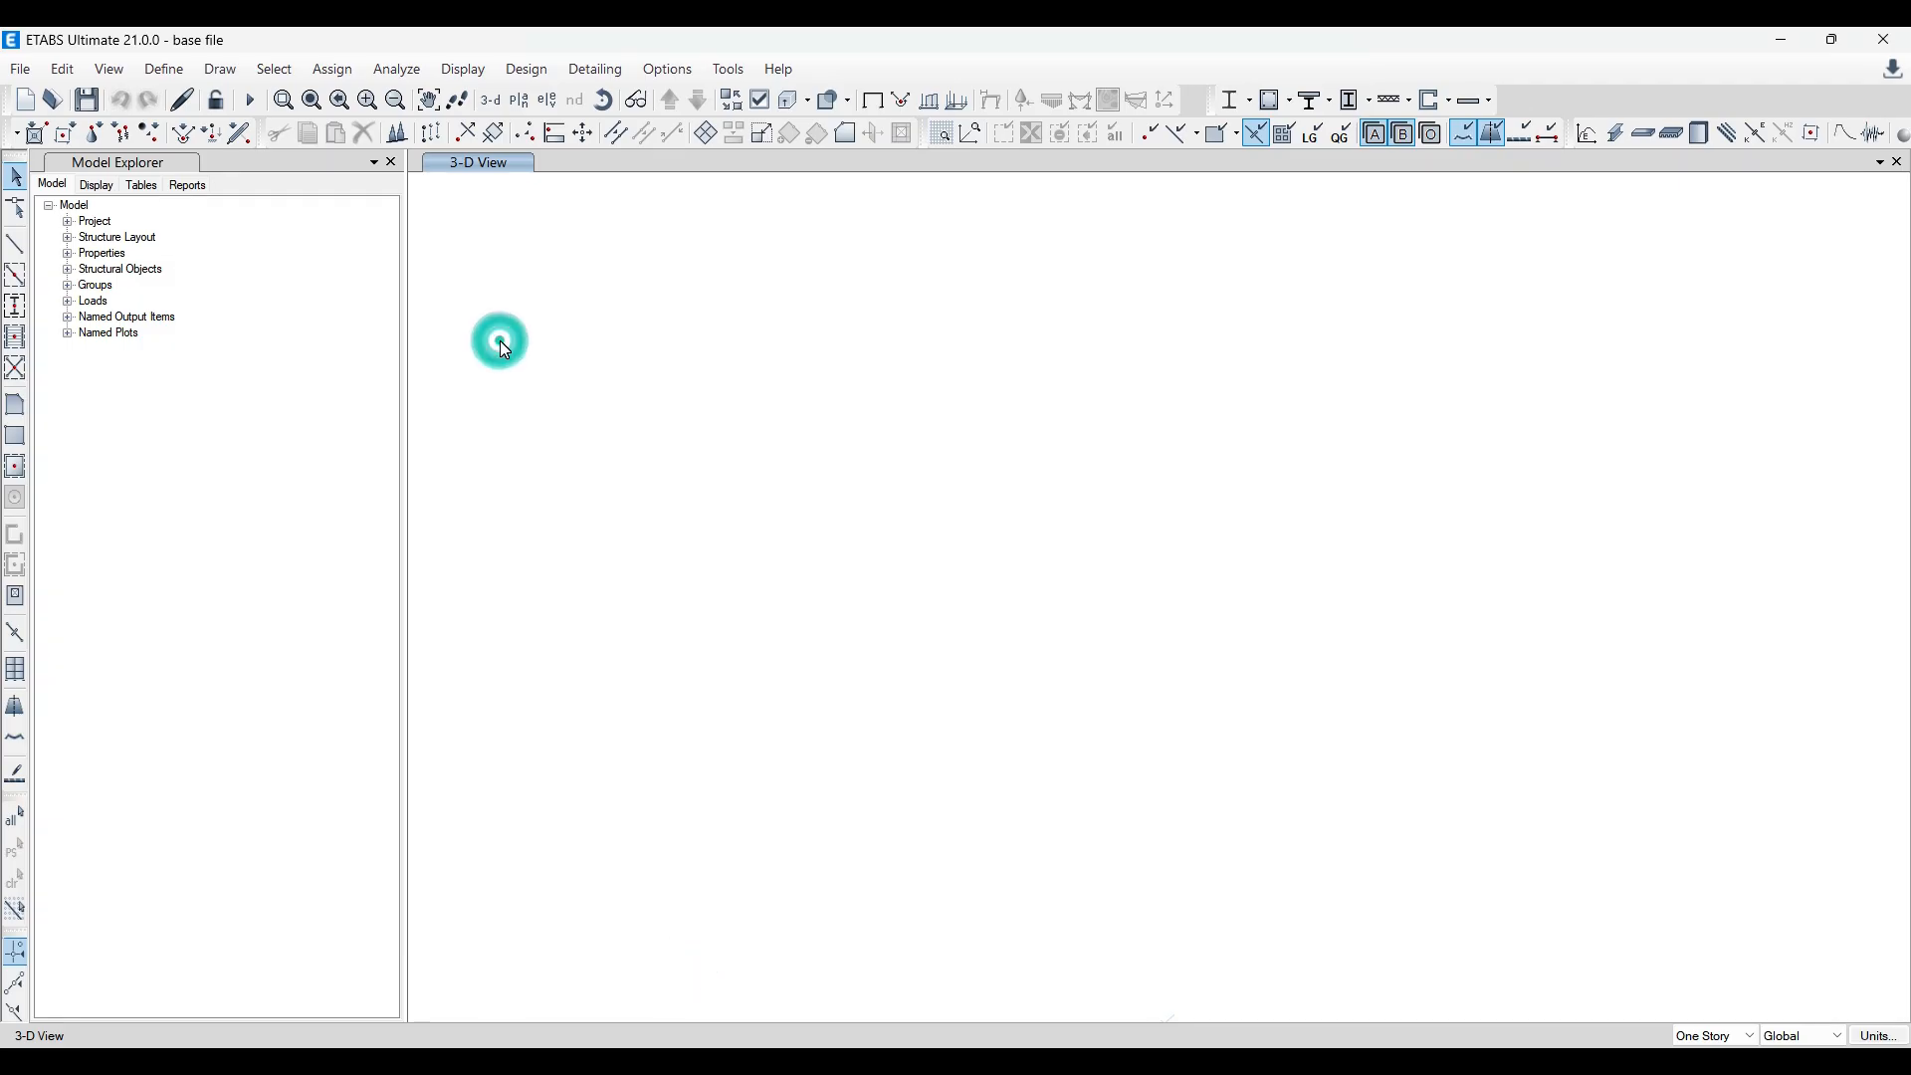
{"action": "left_click", "coordinate": [20, 69]}
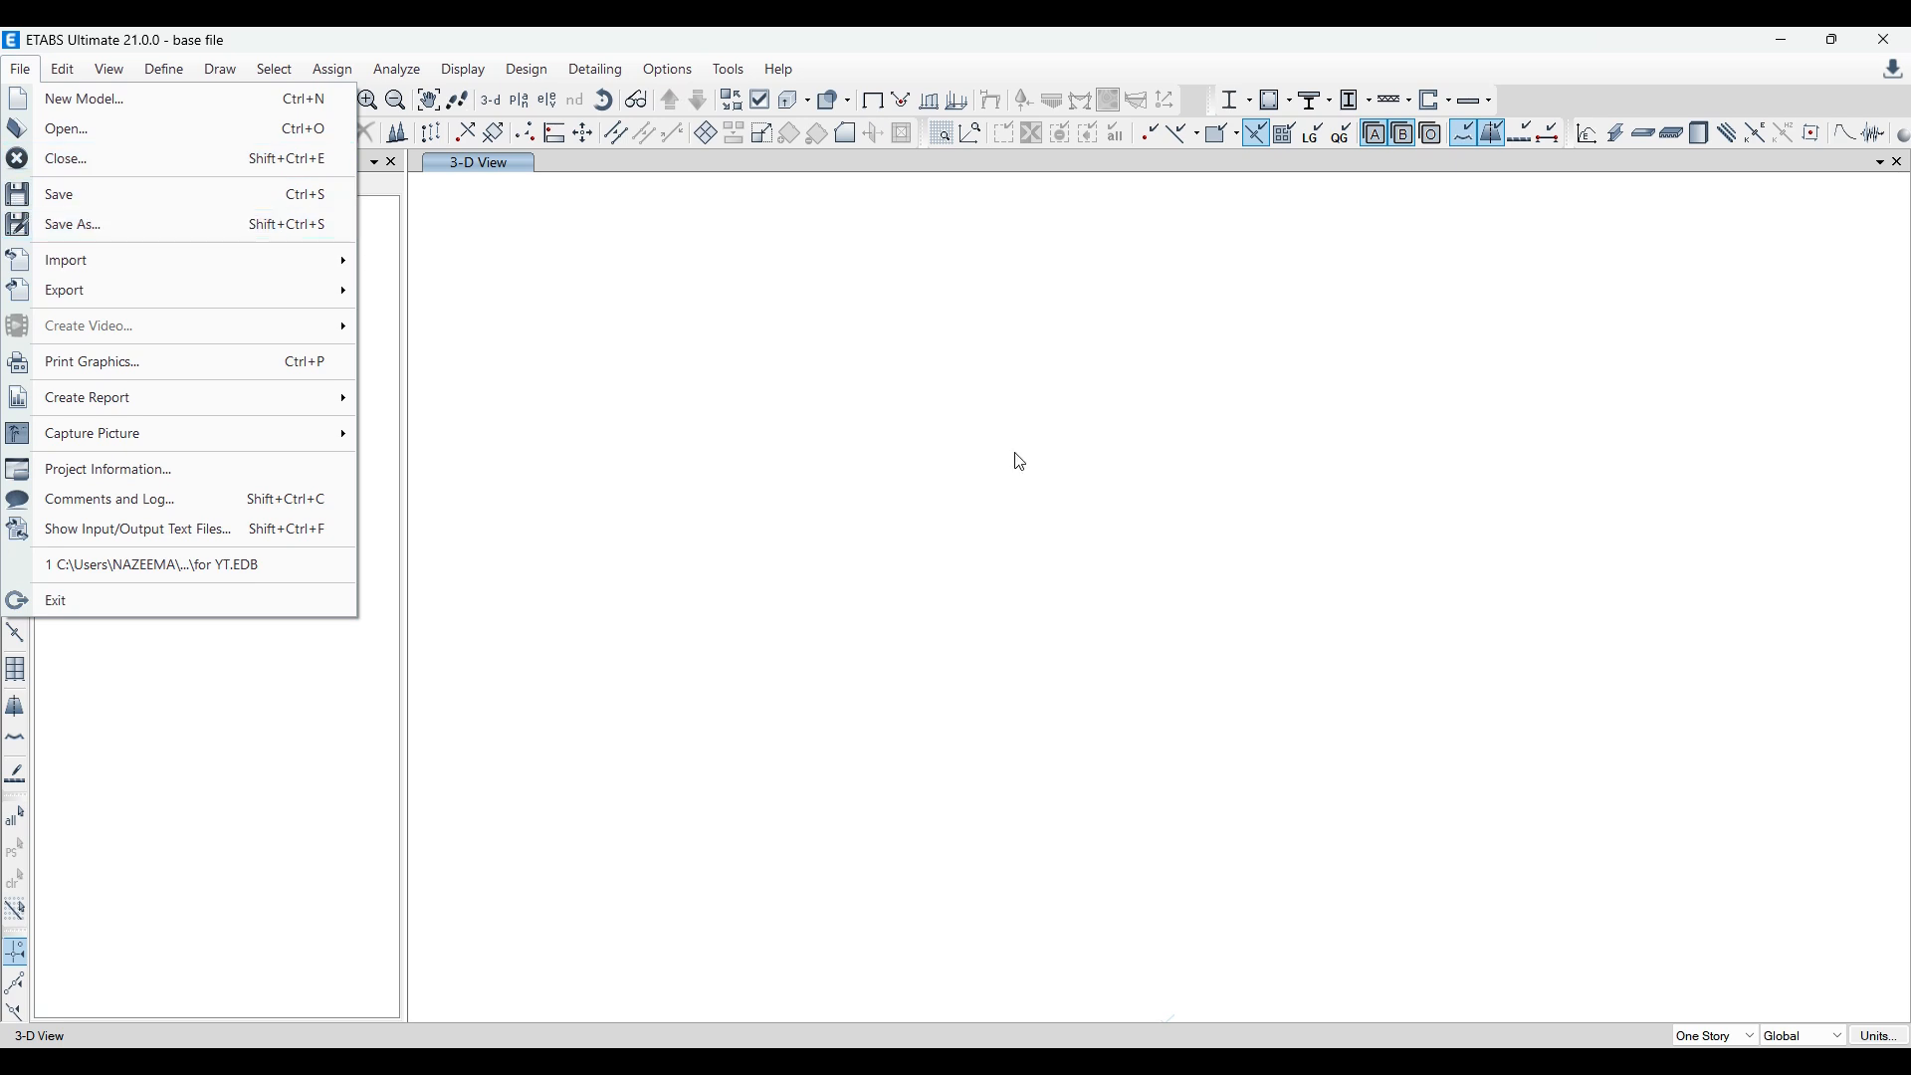
{"action": "left_click", "coordinate": [867, 462]}
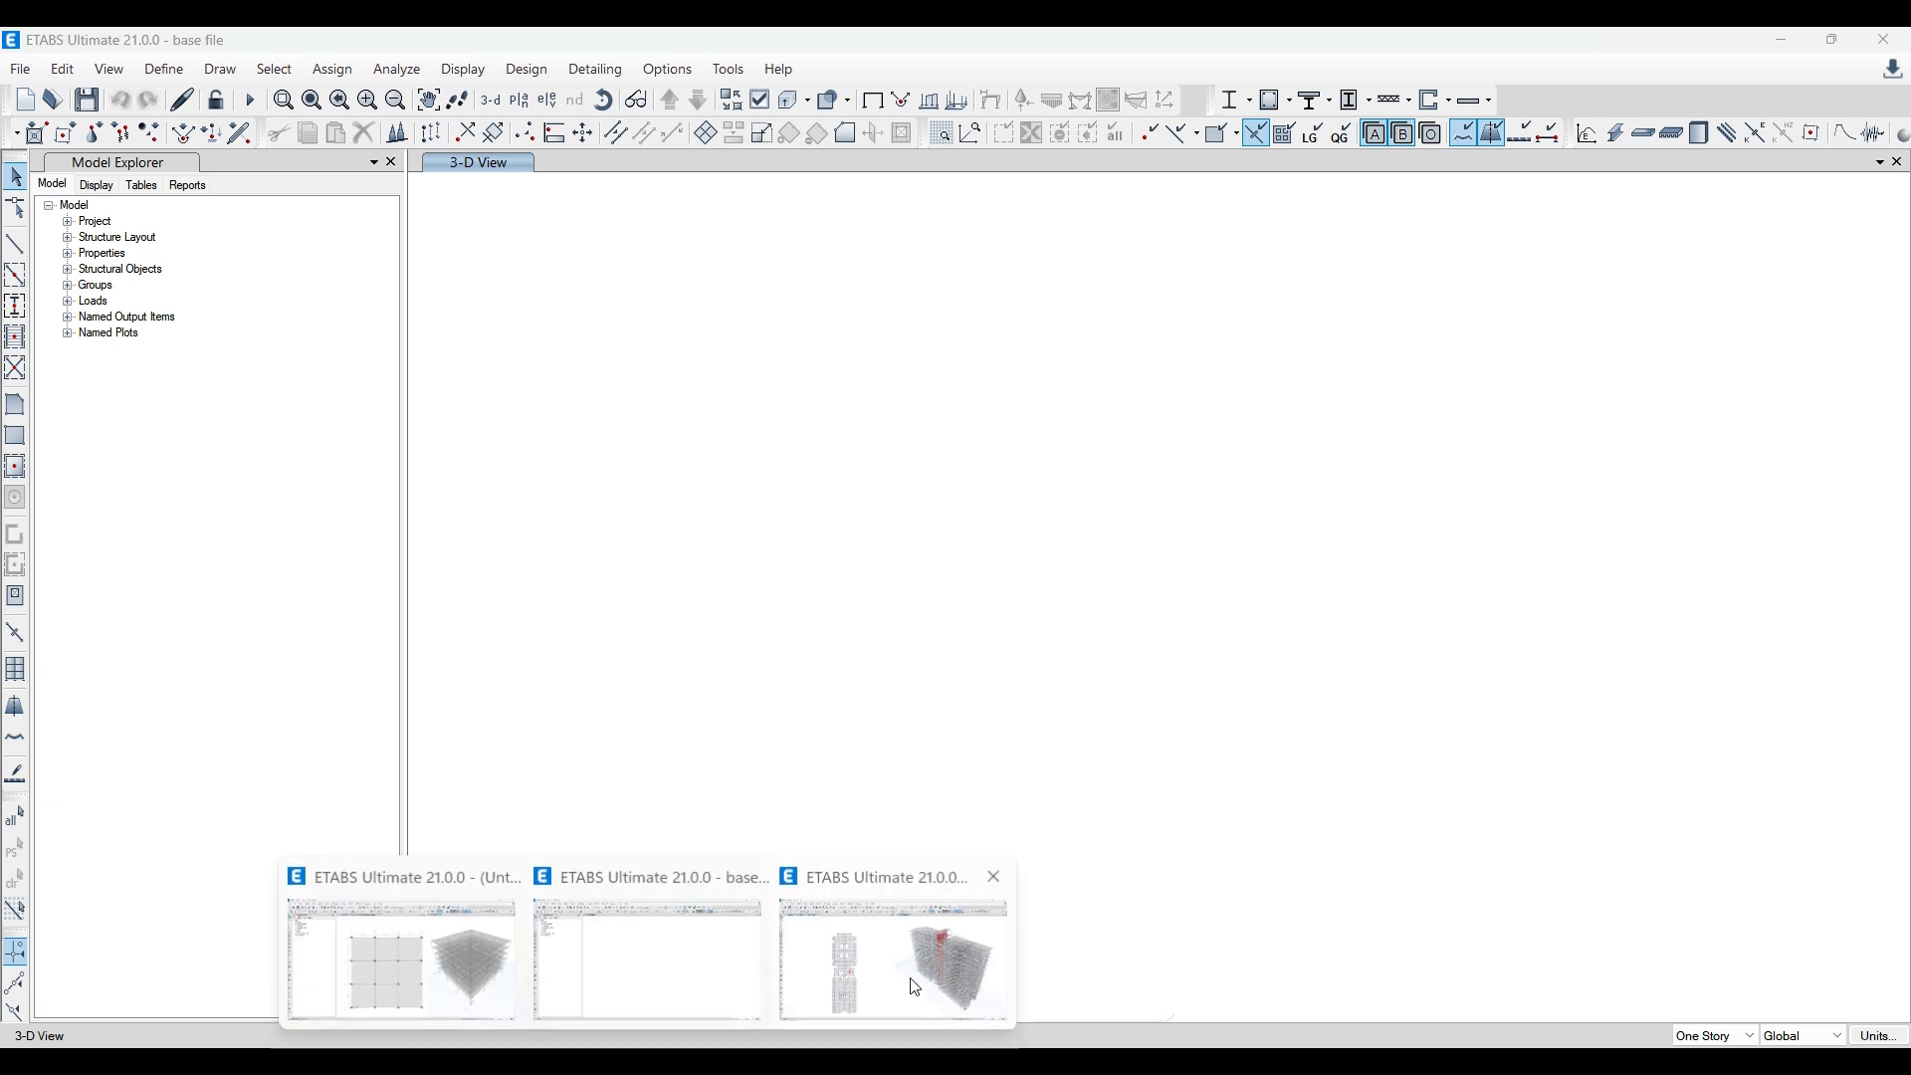
{"action": "left_click", "coordinate": [911, 977]}
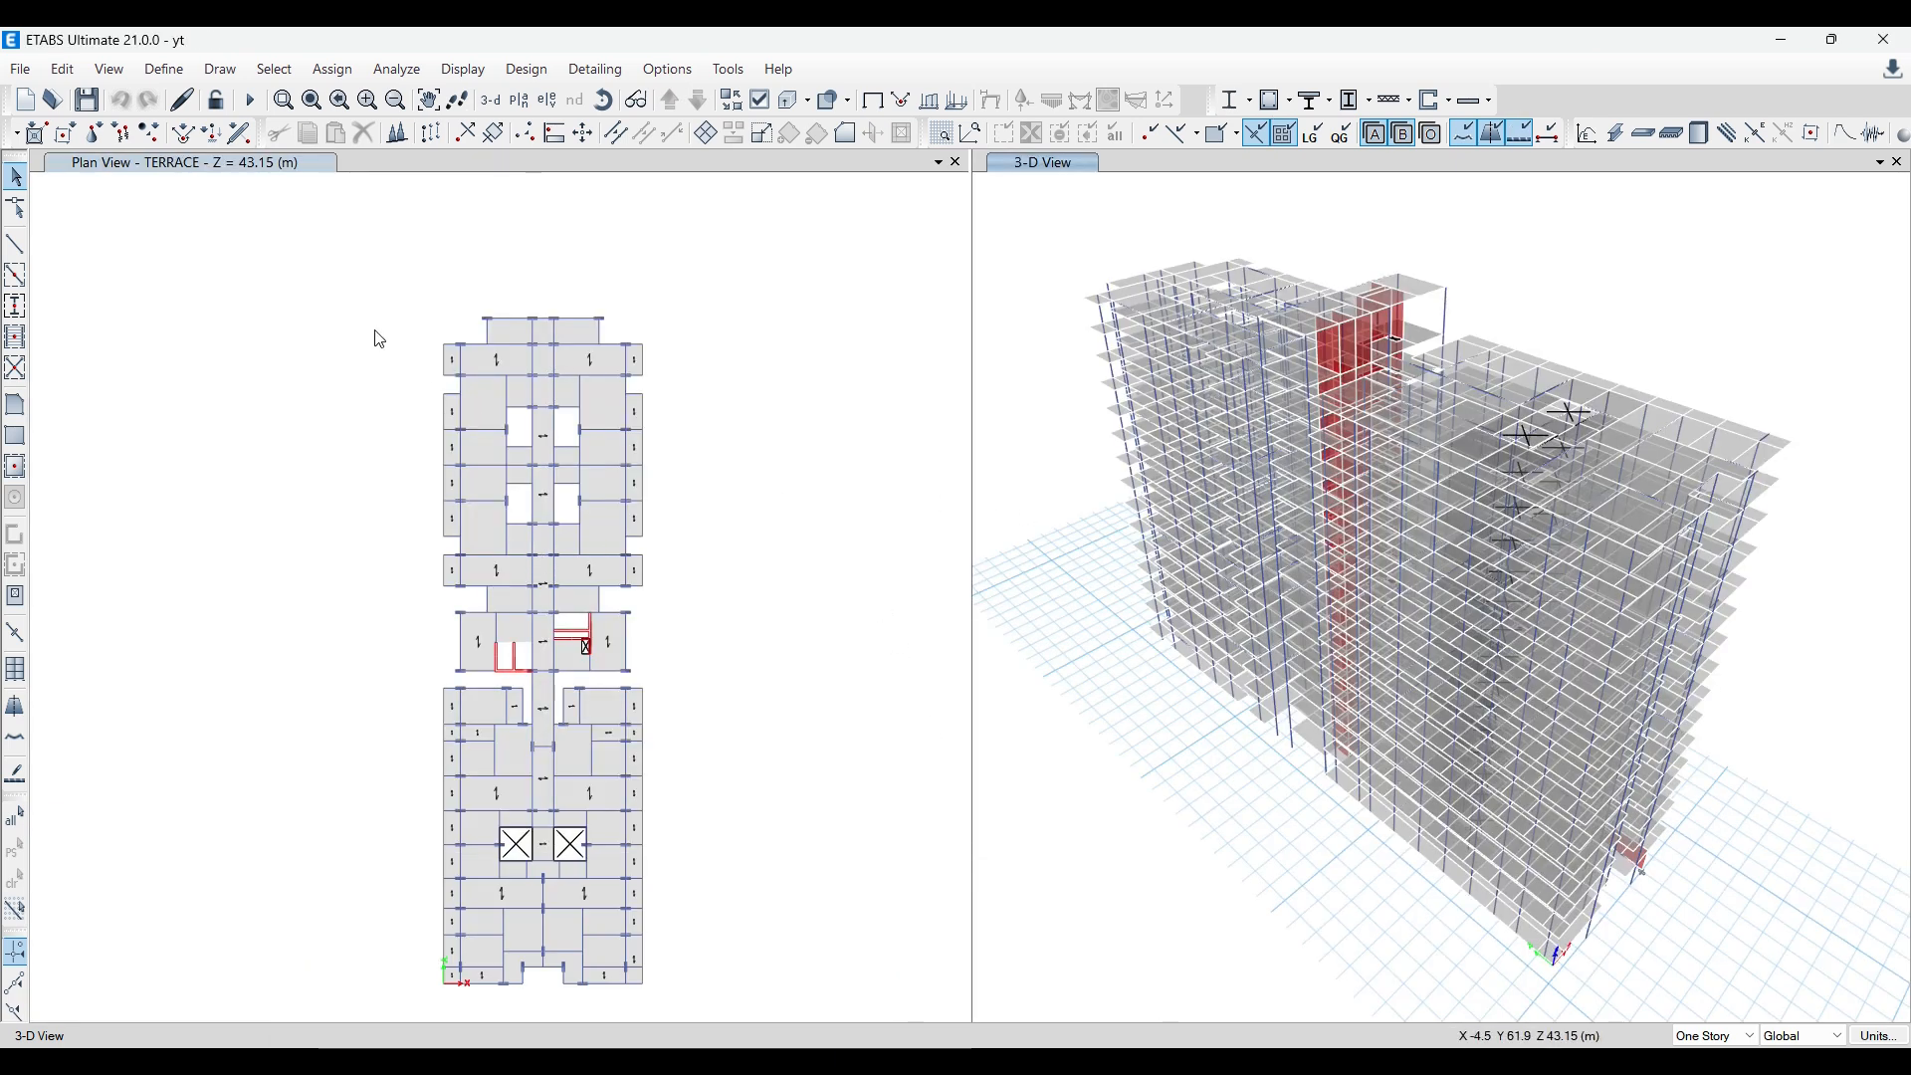
{"action": "left_click", "coordinate": [184, 83]}
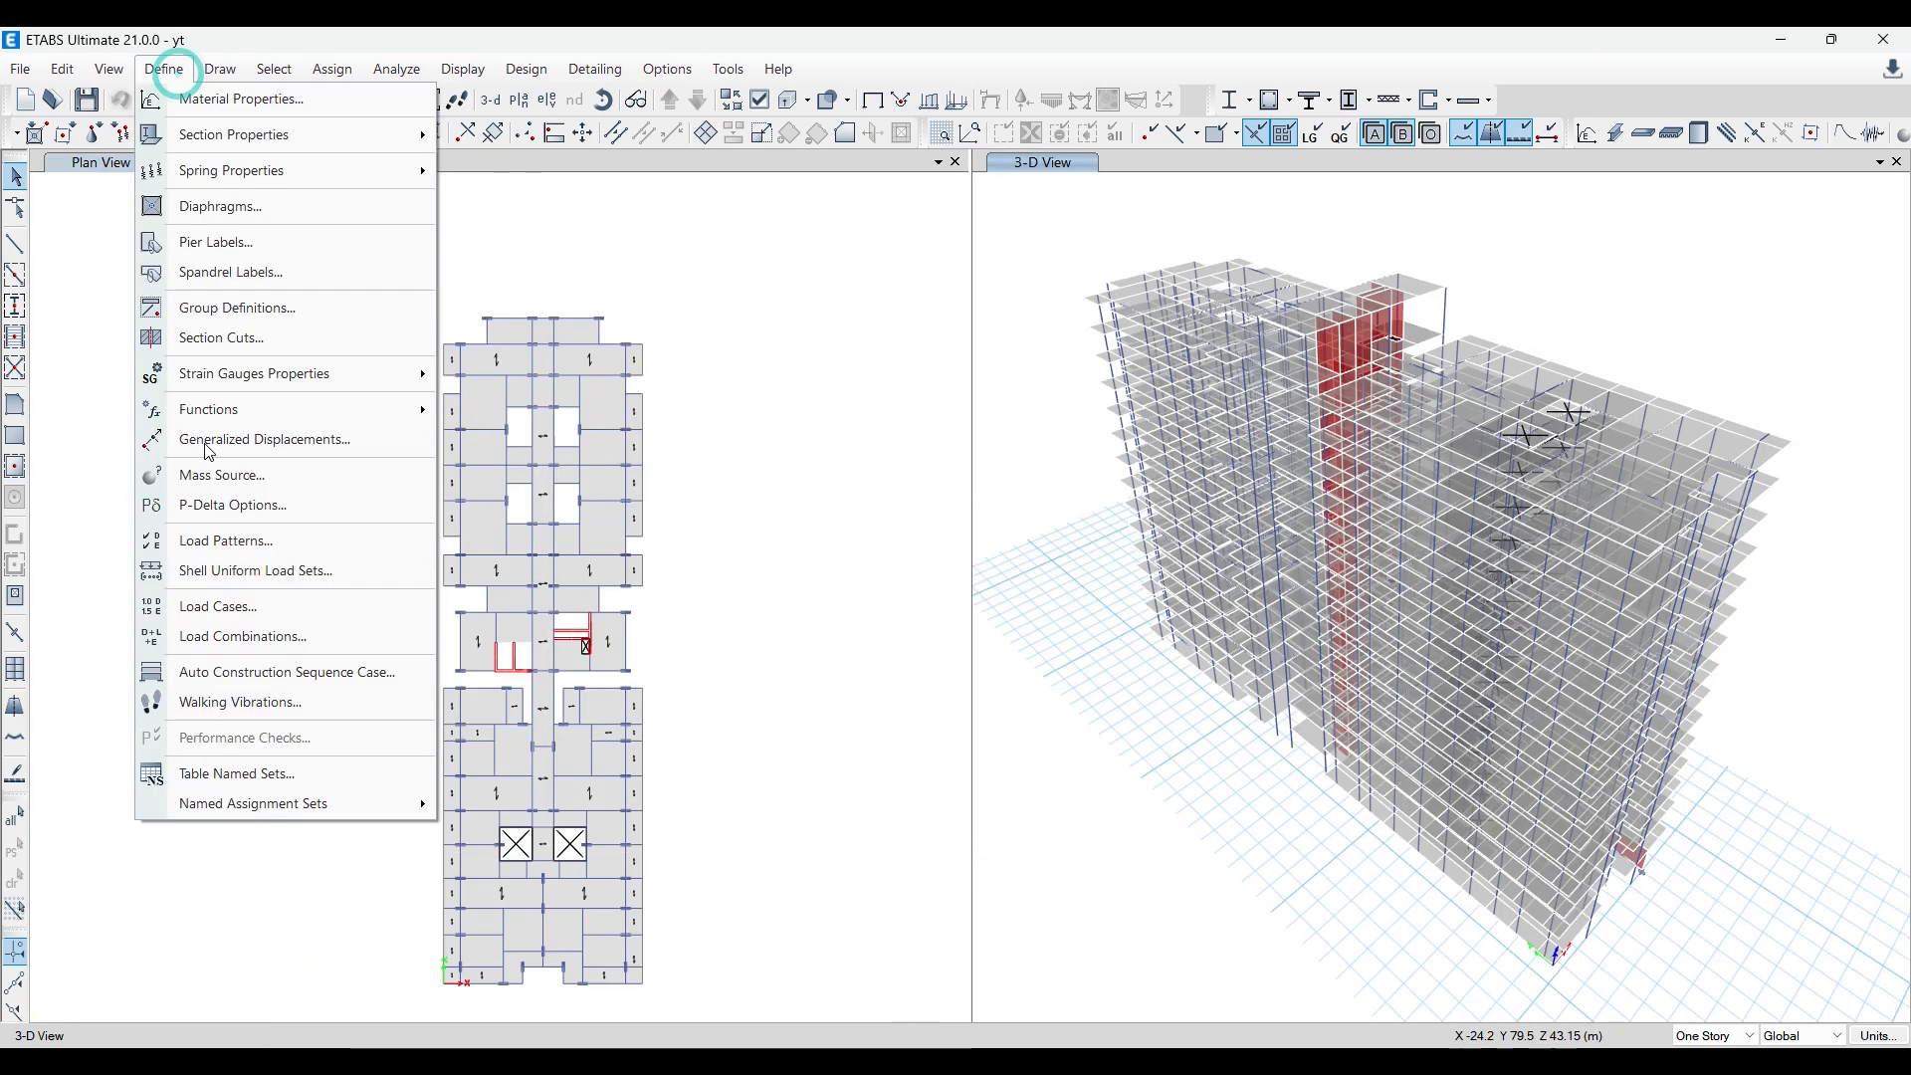
{"action": "left_click", "coordinate": [899, 559]}
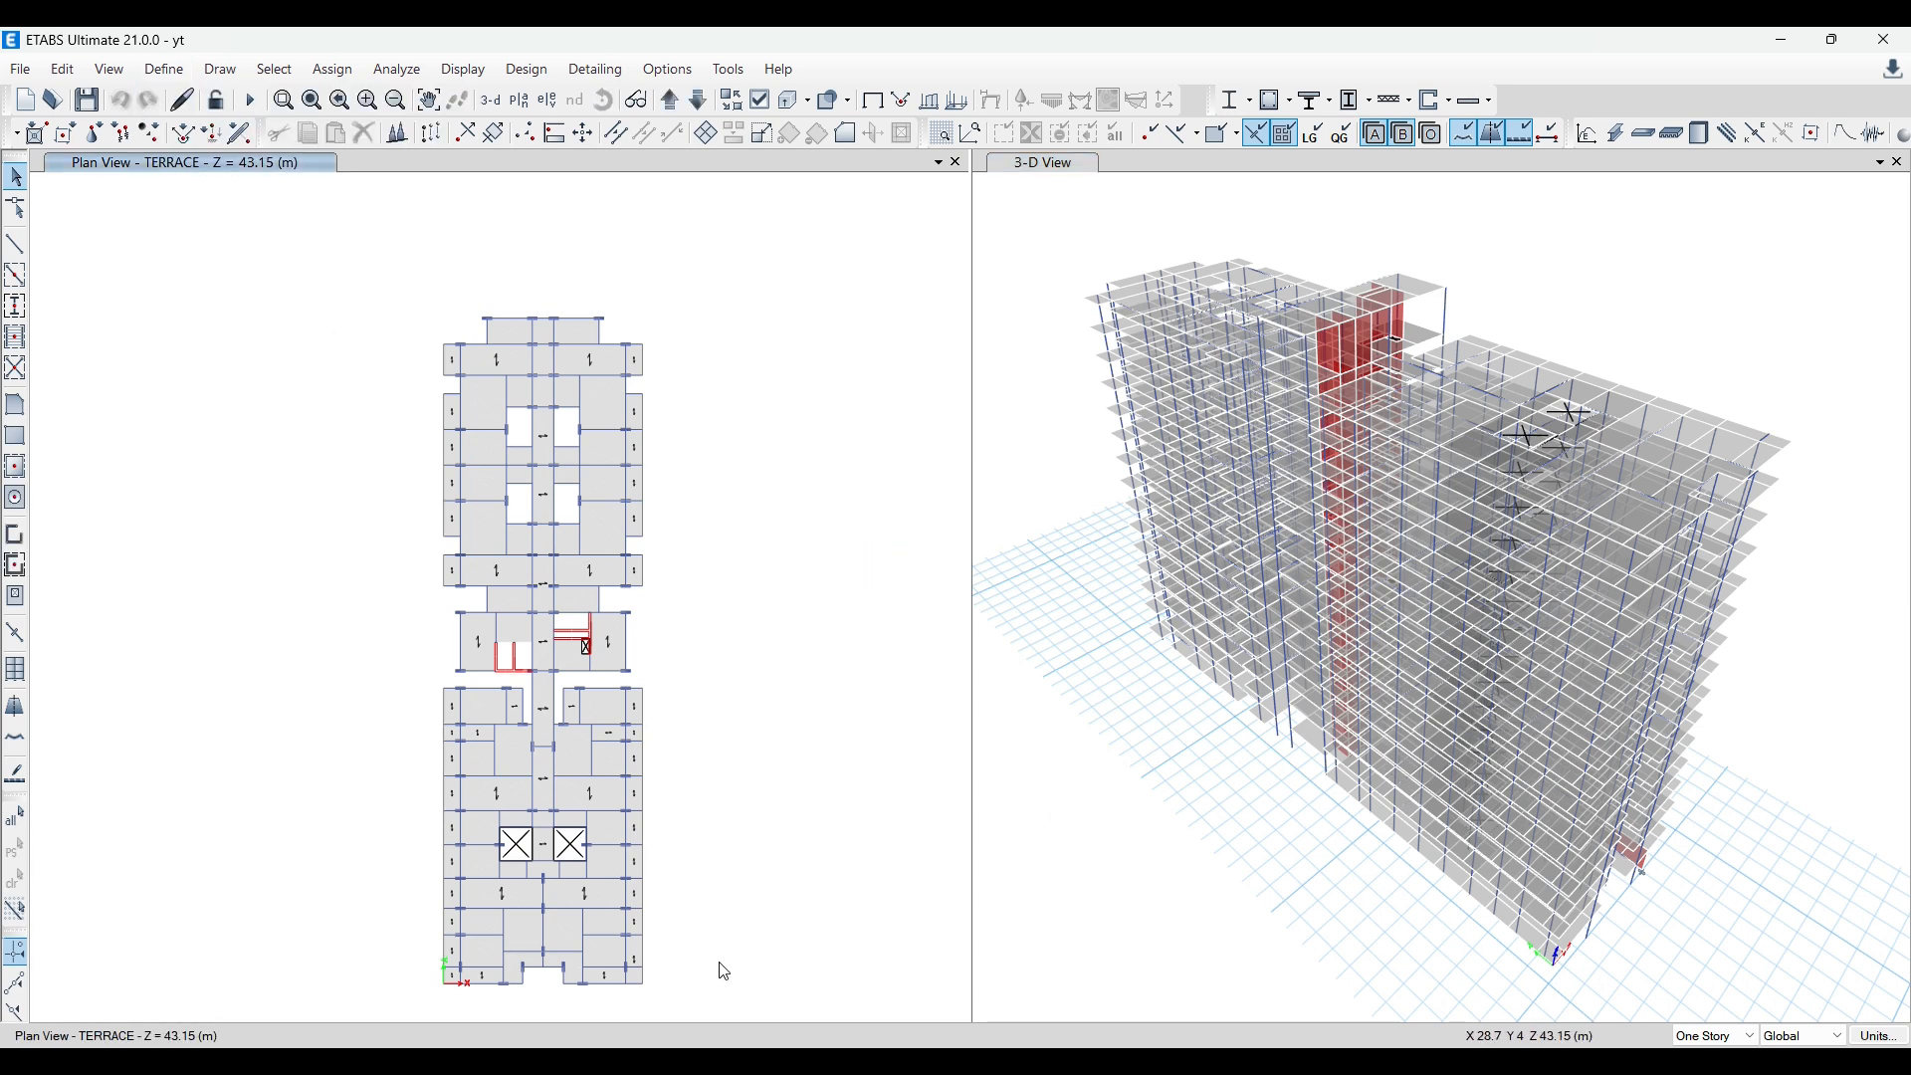
{"action": "left_click", "coordinate": [1127, 806]}
Step: Bring up the base file model and review its full list of load combinations and their load factors
{"action": "left_click", "coordinate": [636, 975]}
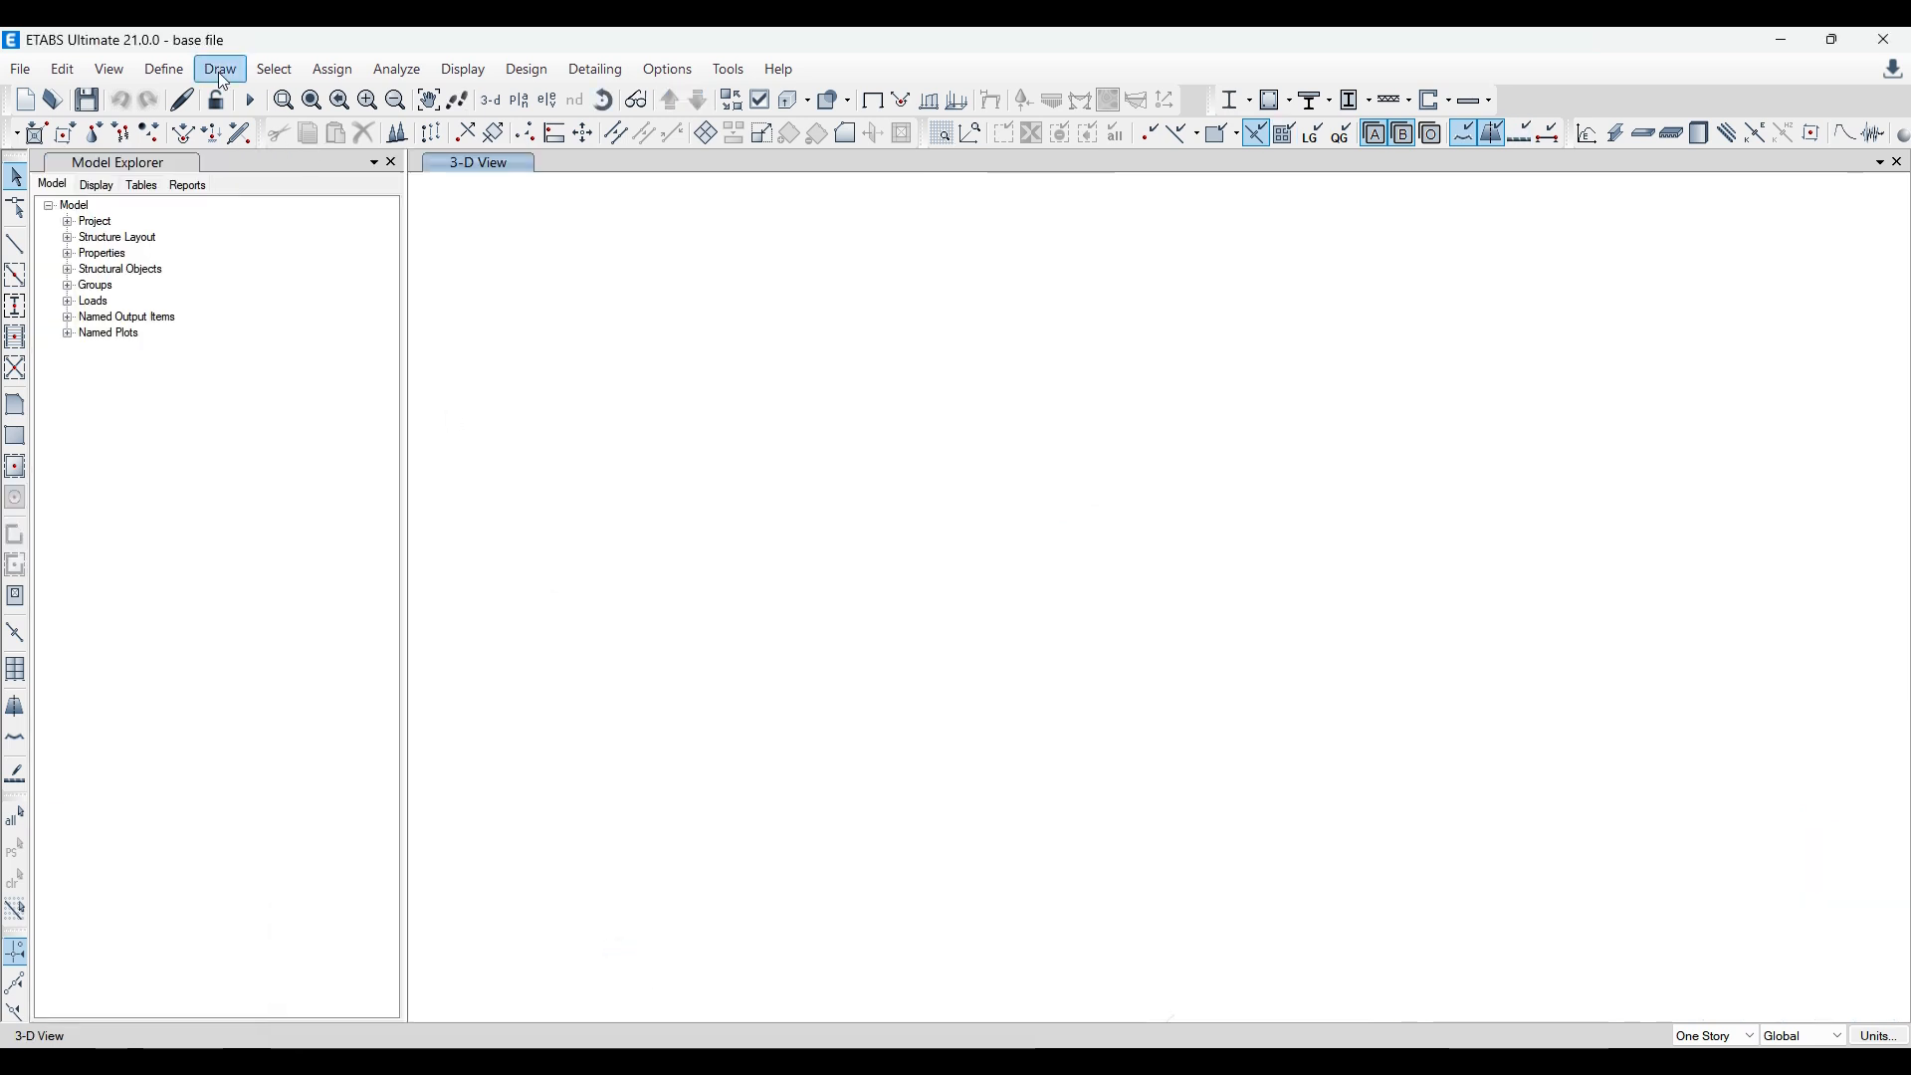
{"action": "left_click", "coordinate": [177, 72]}
{"action": "left_click", "coordinate": [332, 637]}
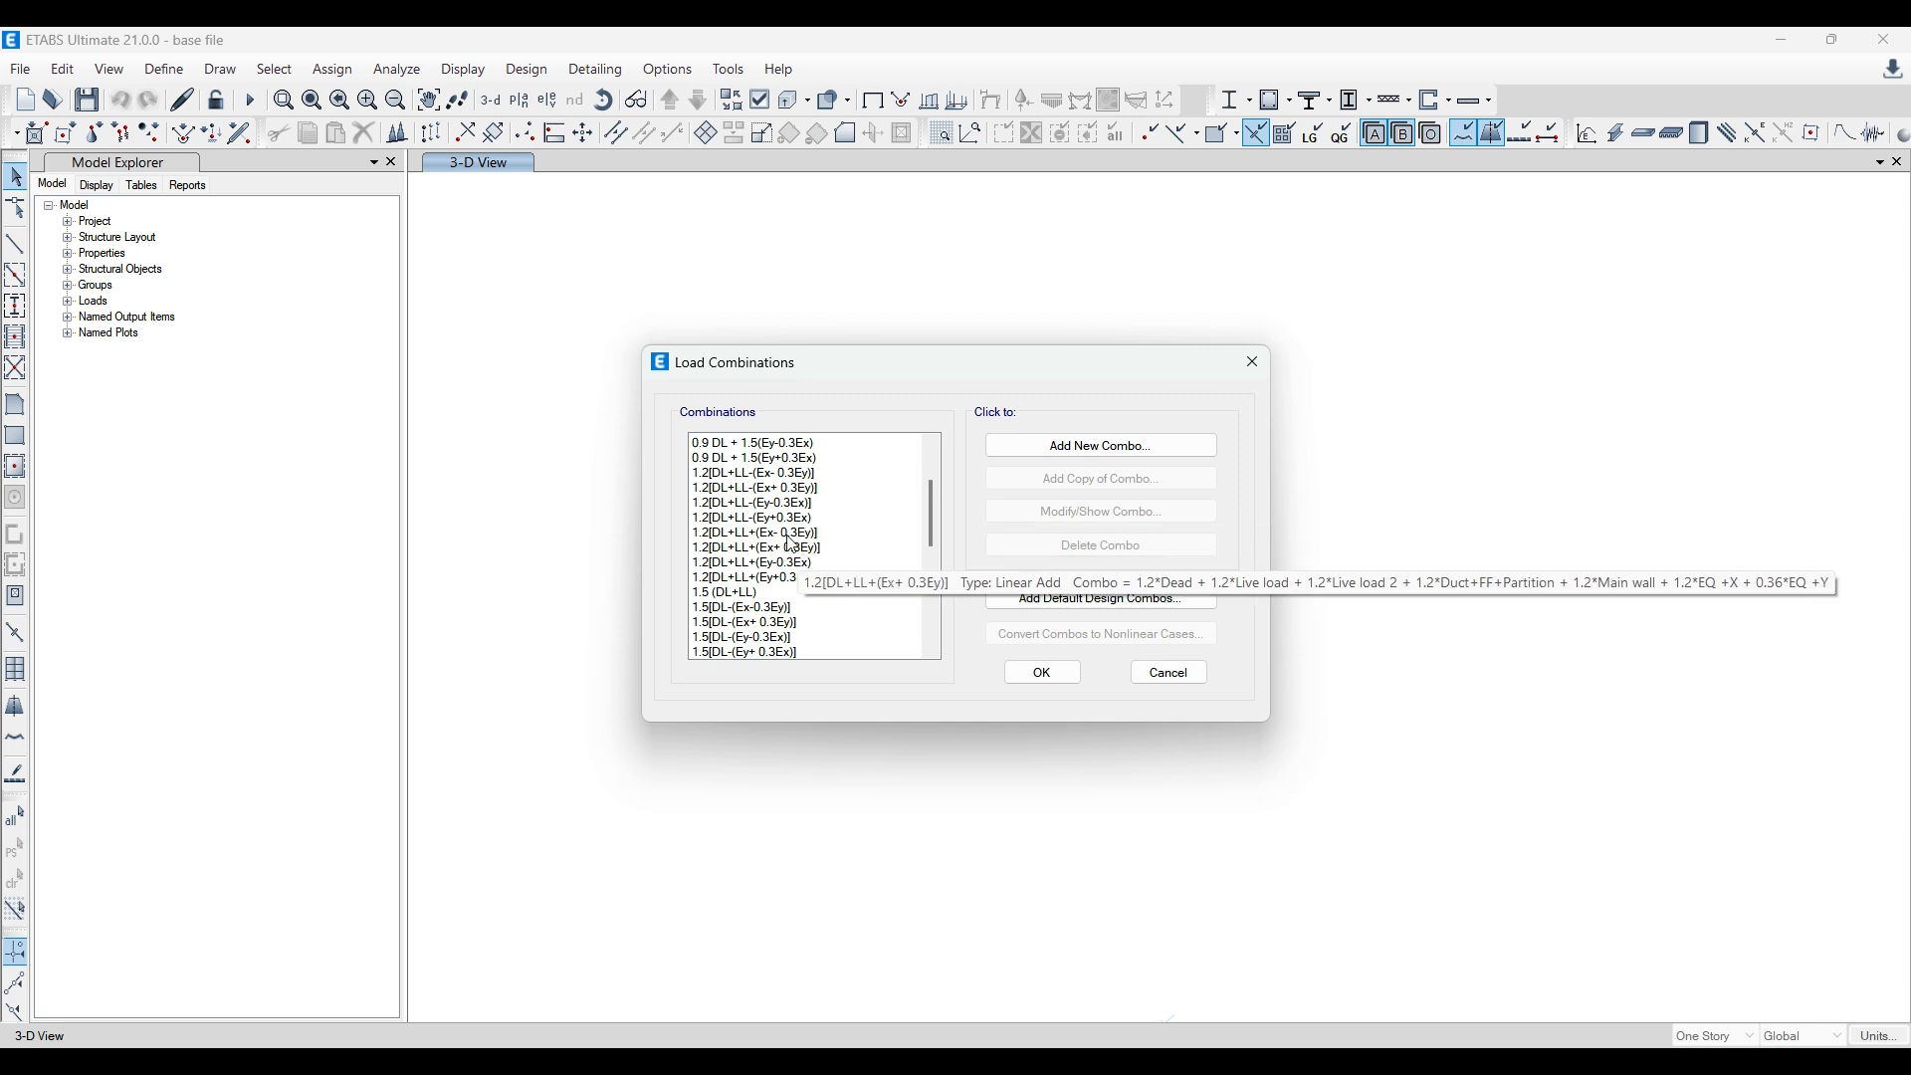
{"action": "scroll", "coordinate": [781, 594], "scroll_direction": "up", "scroll_amount": 1}
{"action": "scroll", "coordinate": [781, 595], "scroll_direction": "down", "scroll_amount": 6}
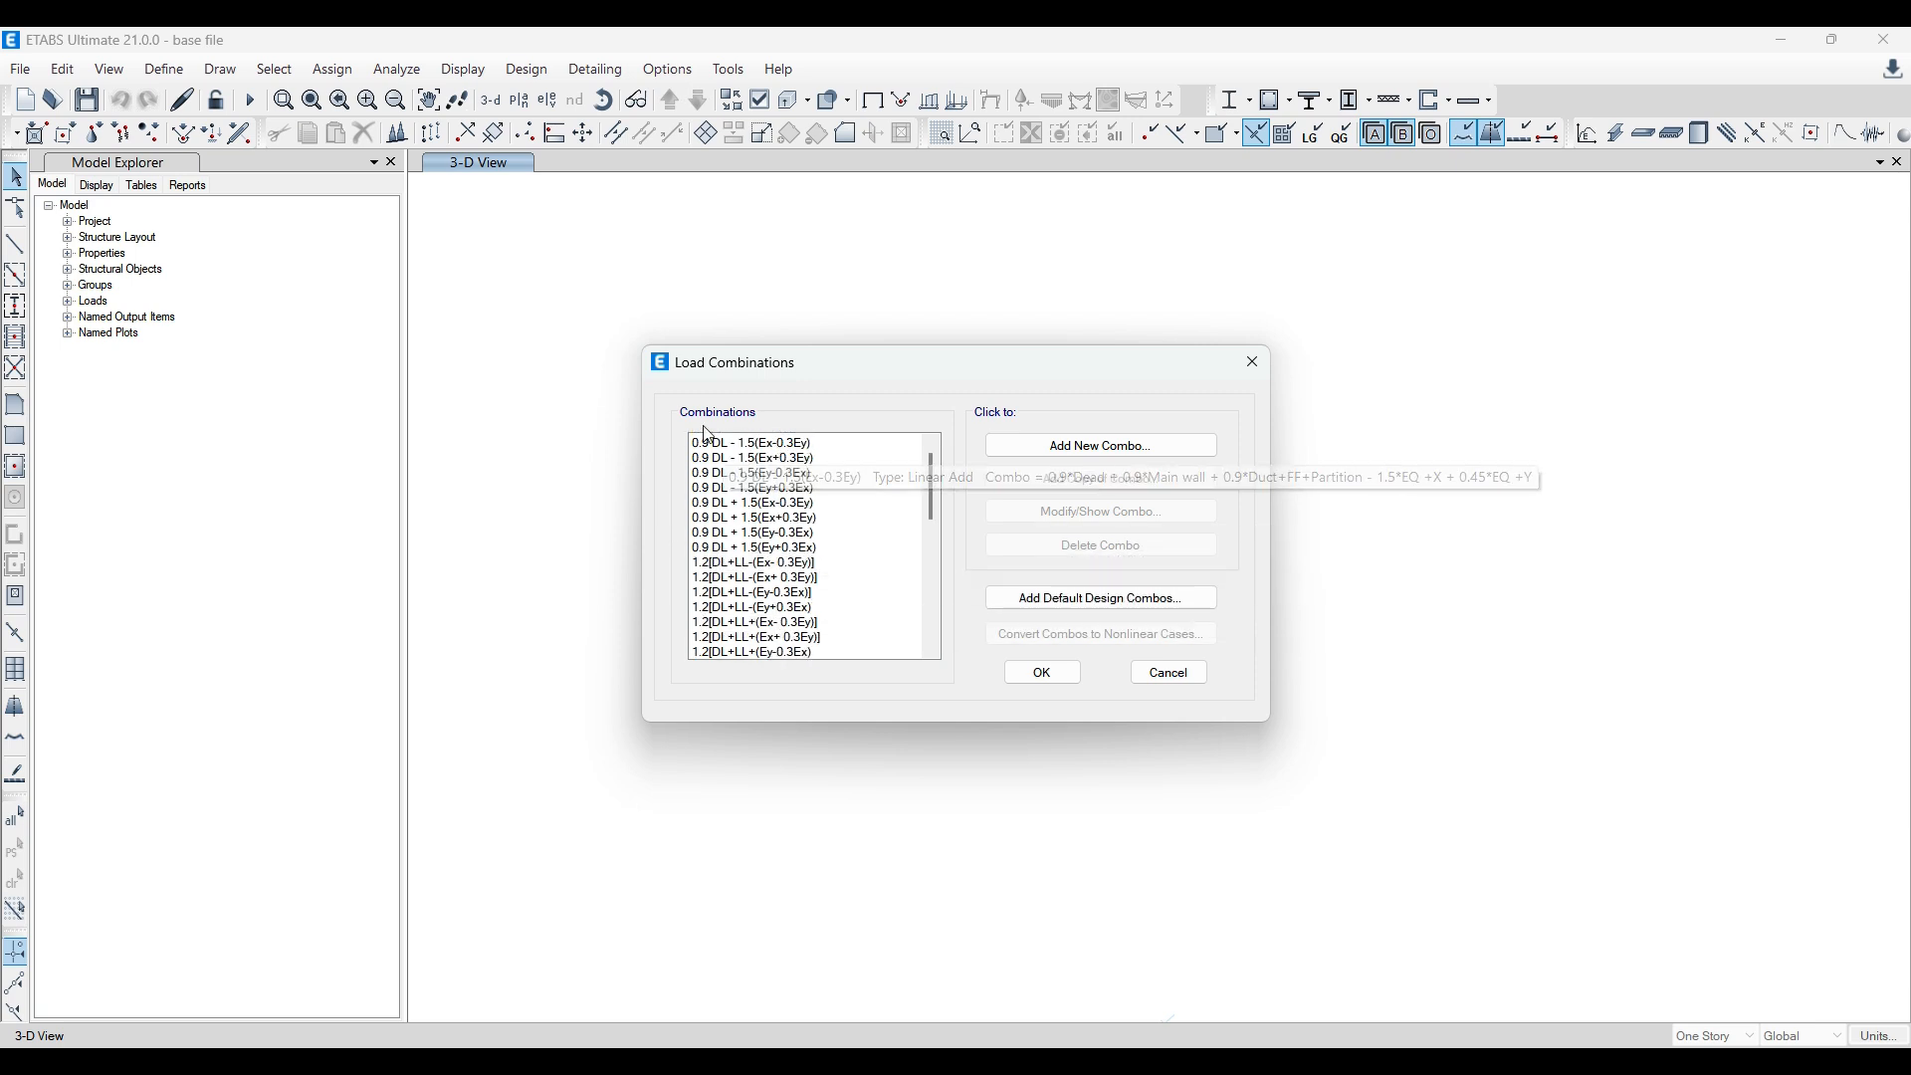
{"action": "scroll", "coordinate": [751, 585], "scroll_direction": "down", "scroll_amount": 2}
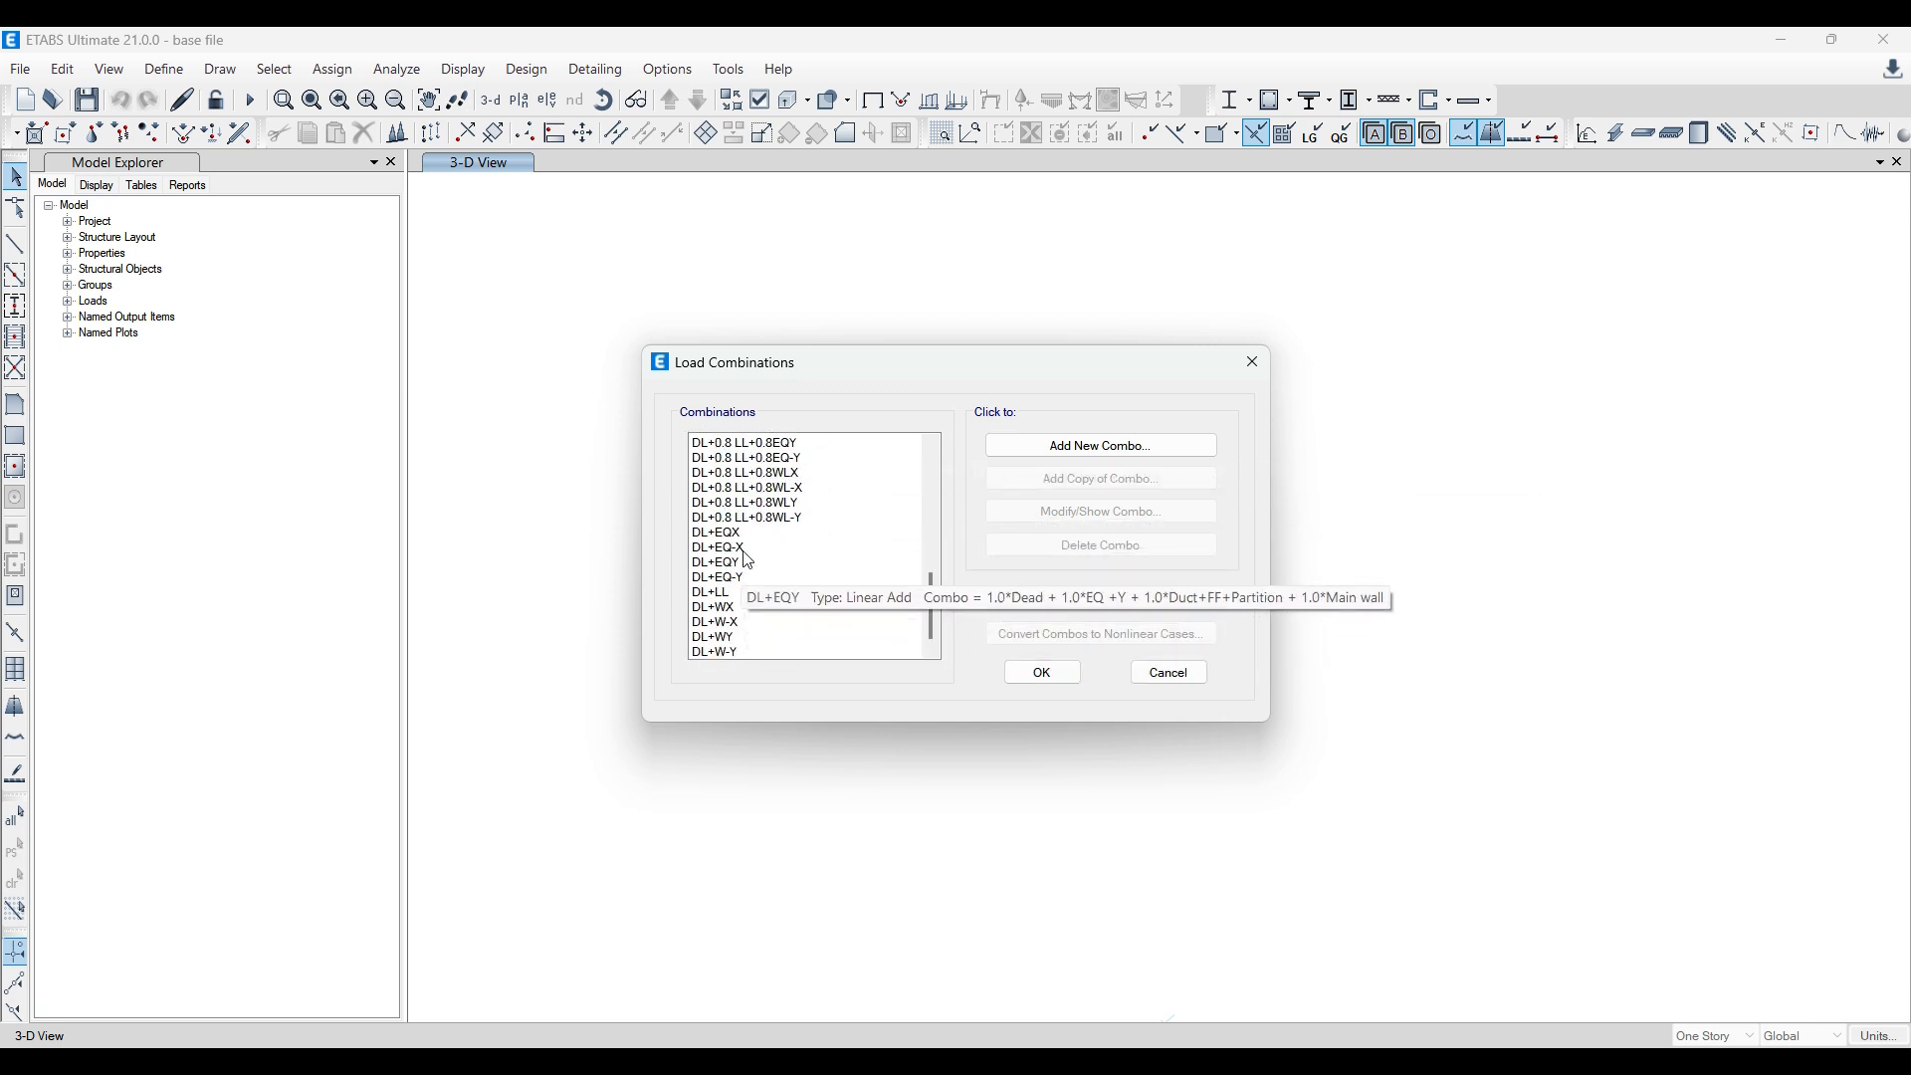
{"action": "left_click", "coordinate": [1253, 370]}
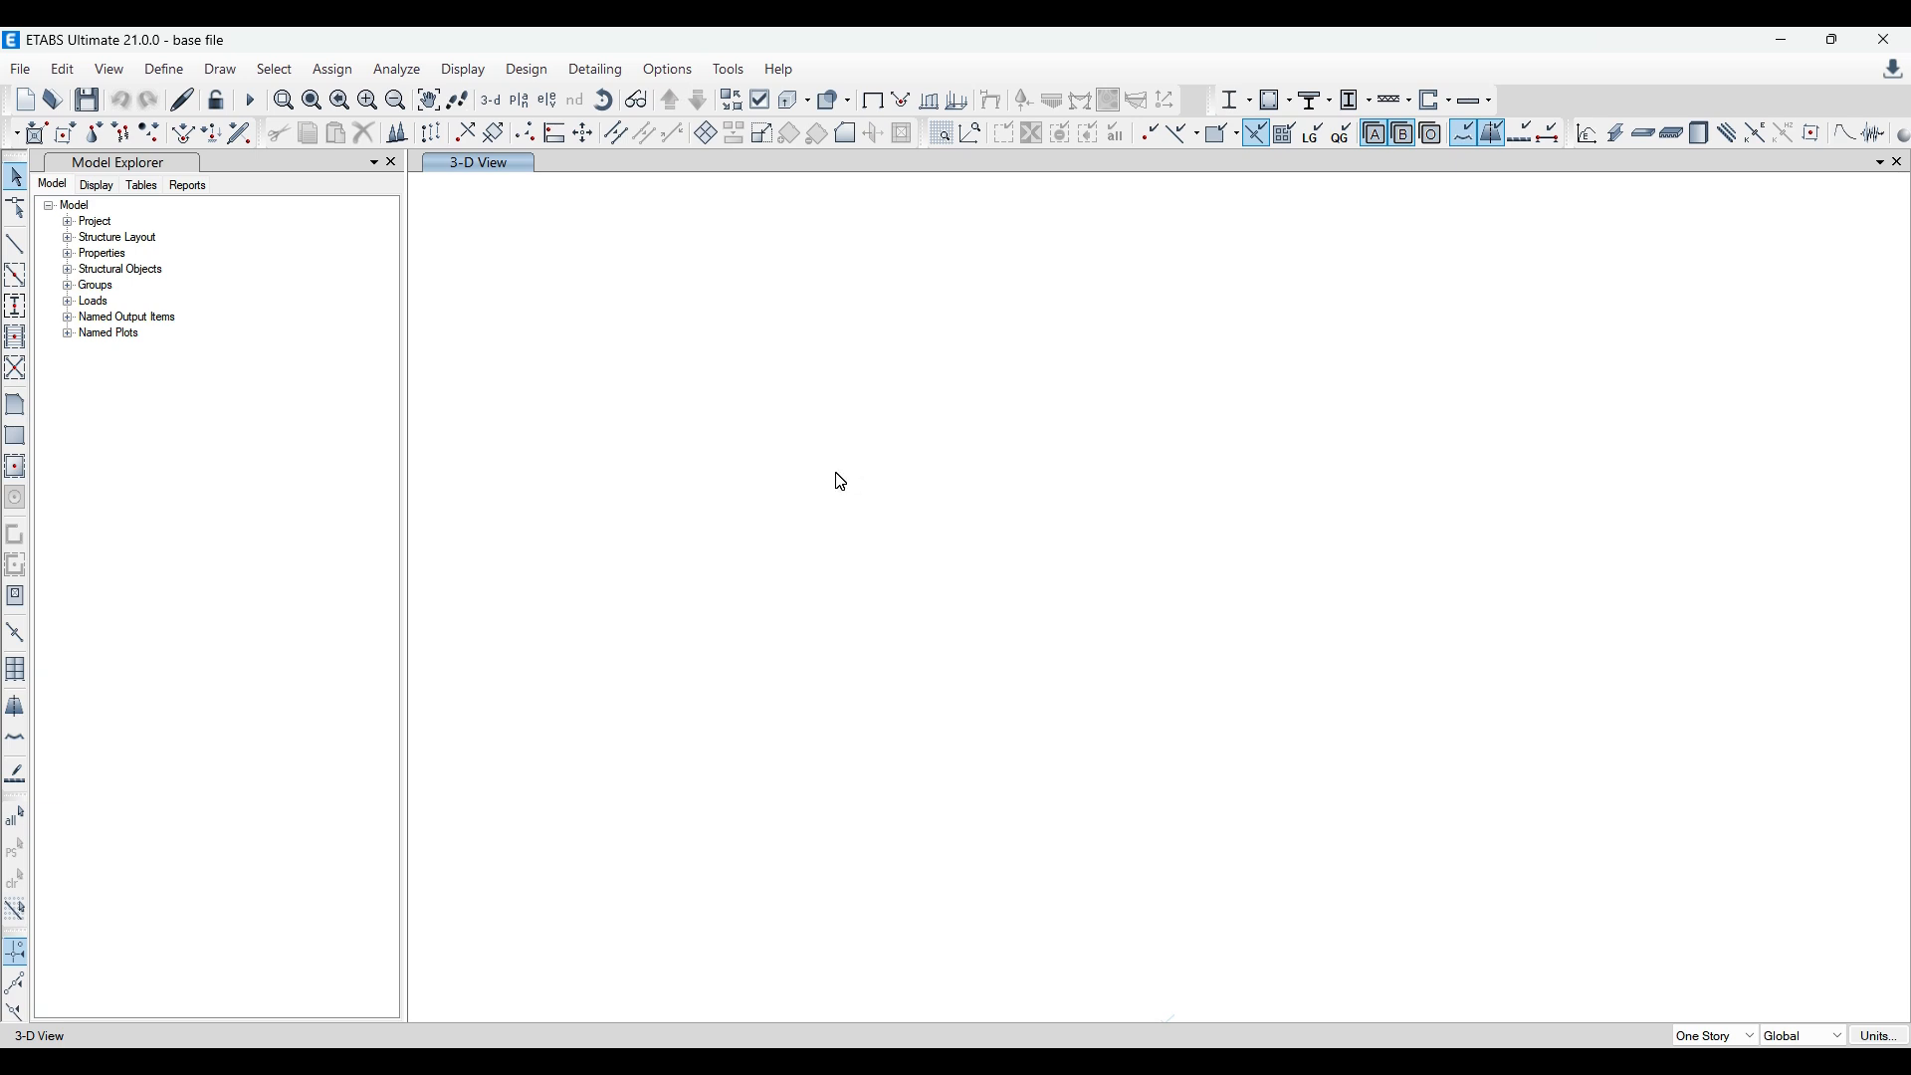
Step: Open the Load Pattern Definitions table of the base file for interactive database editing
{"action": "left_click", "coordinate": [59, 72]}
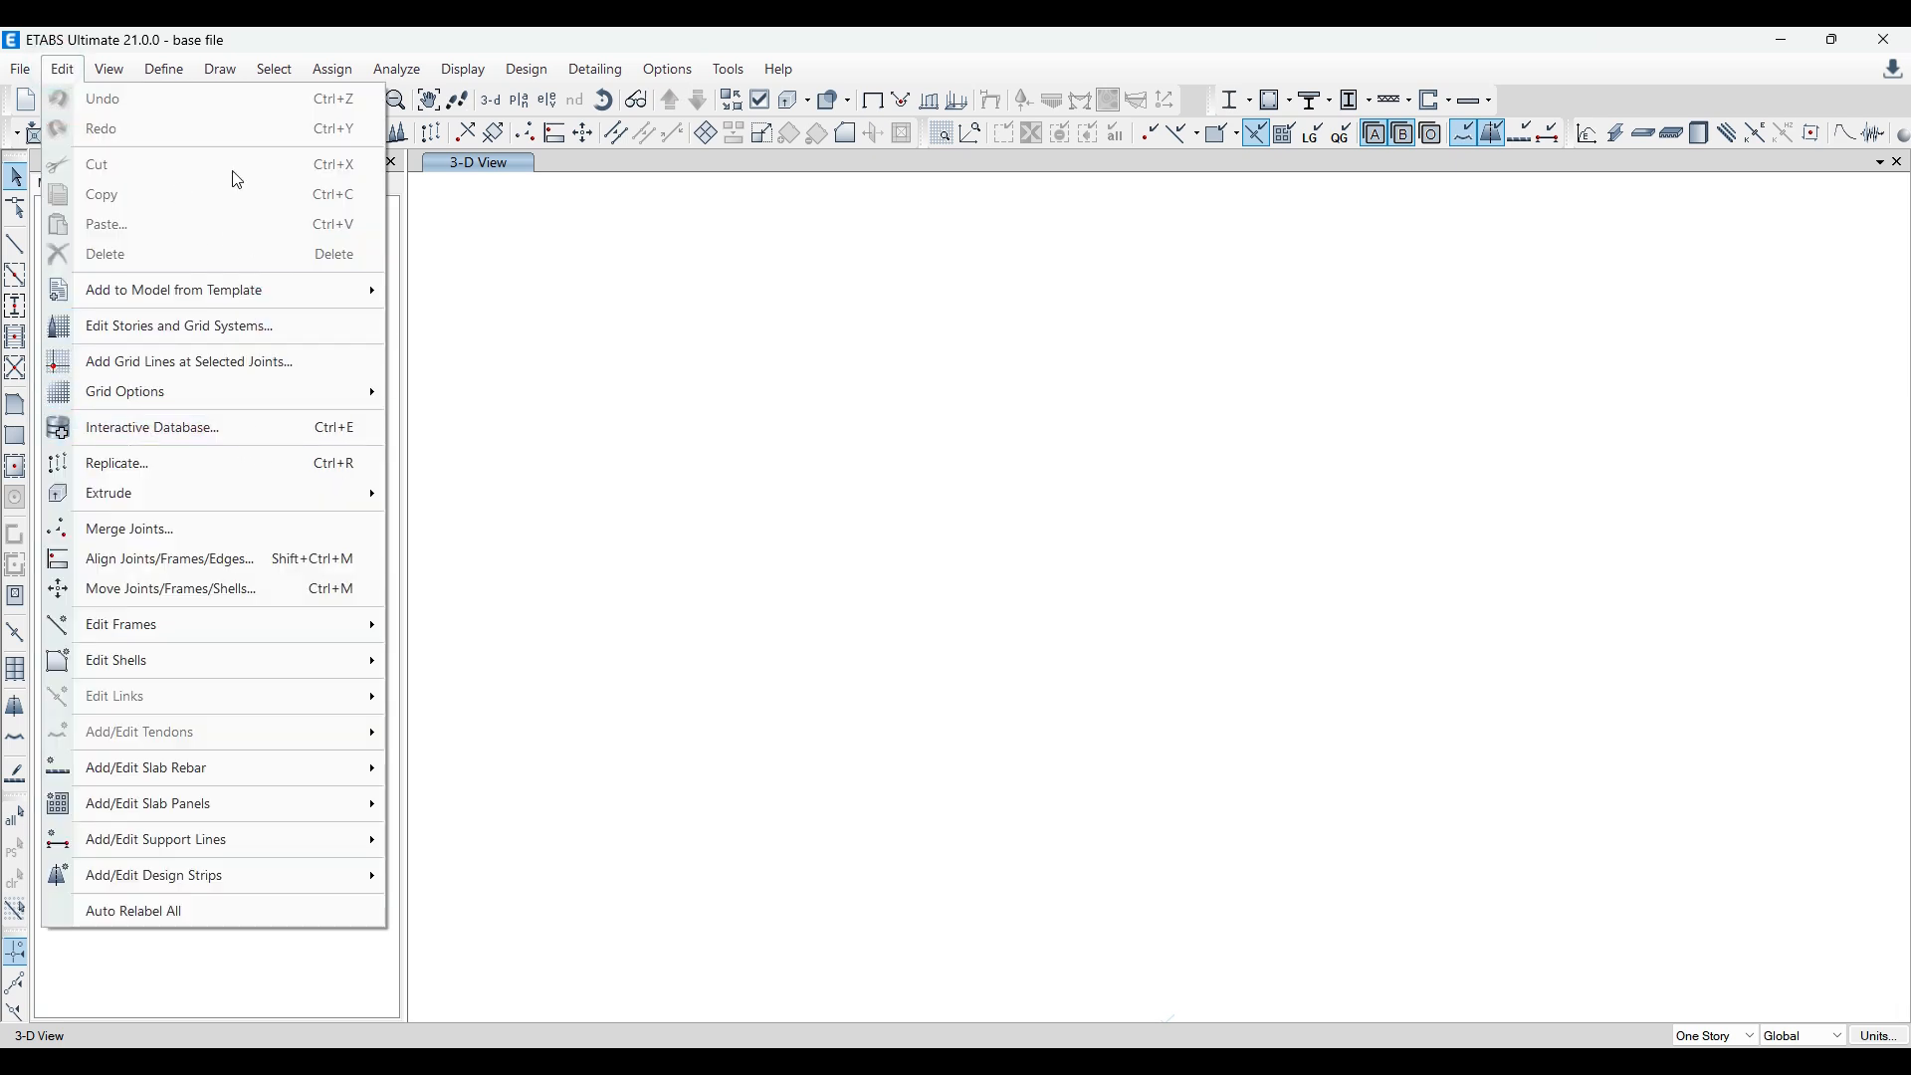
{"action": "left_click", "coordinate": [72, 81]}
{"action": "left_click", "coordinate": [243, 445]}
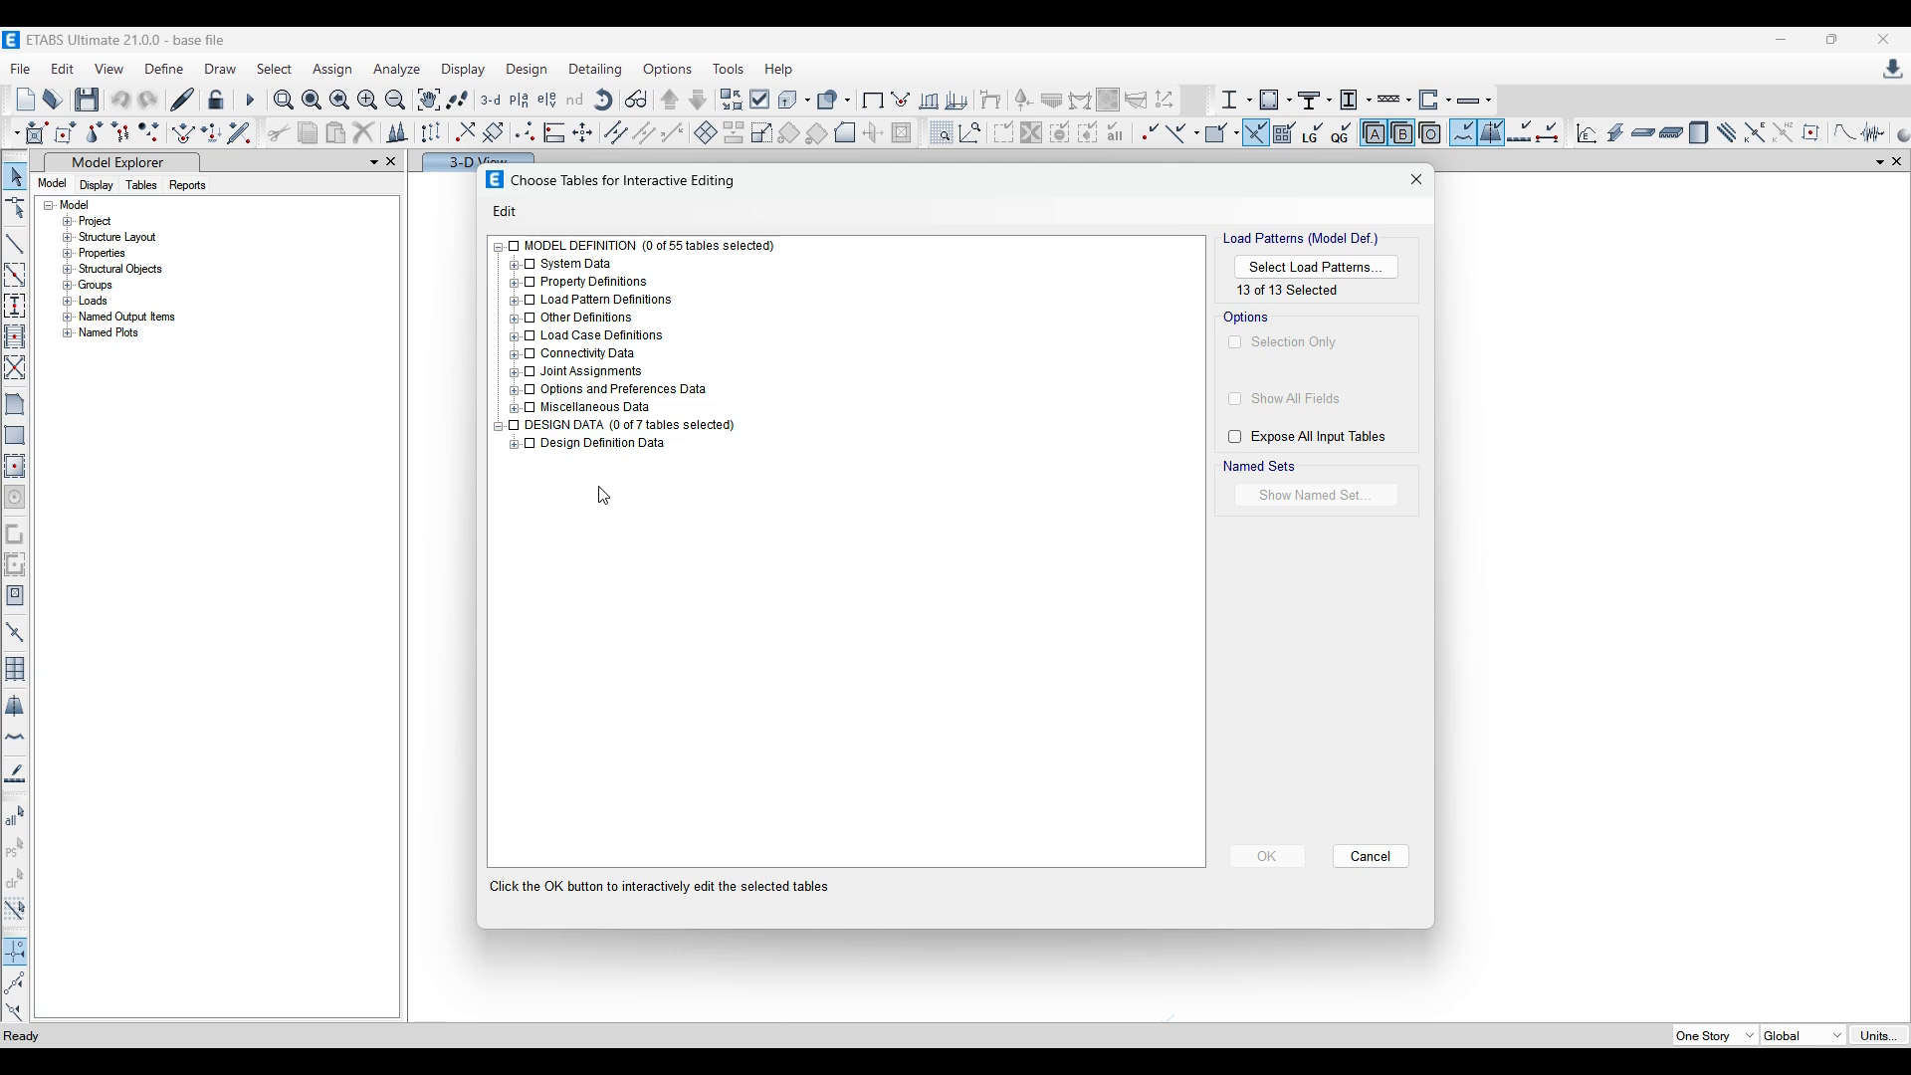
{"action": "left_click", "coordinate": [514, 302]}
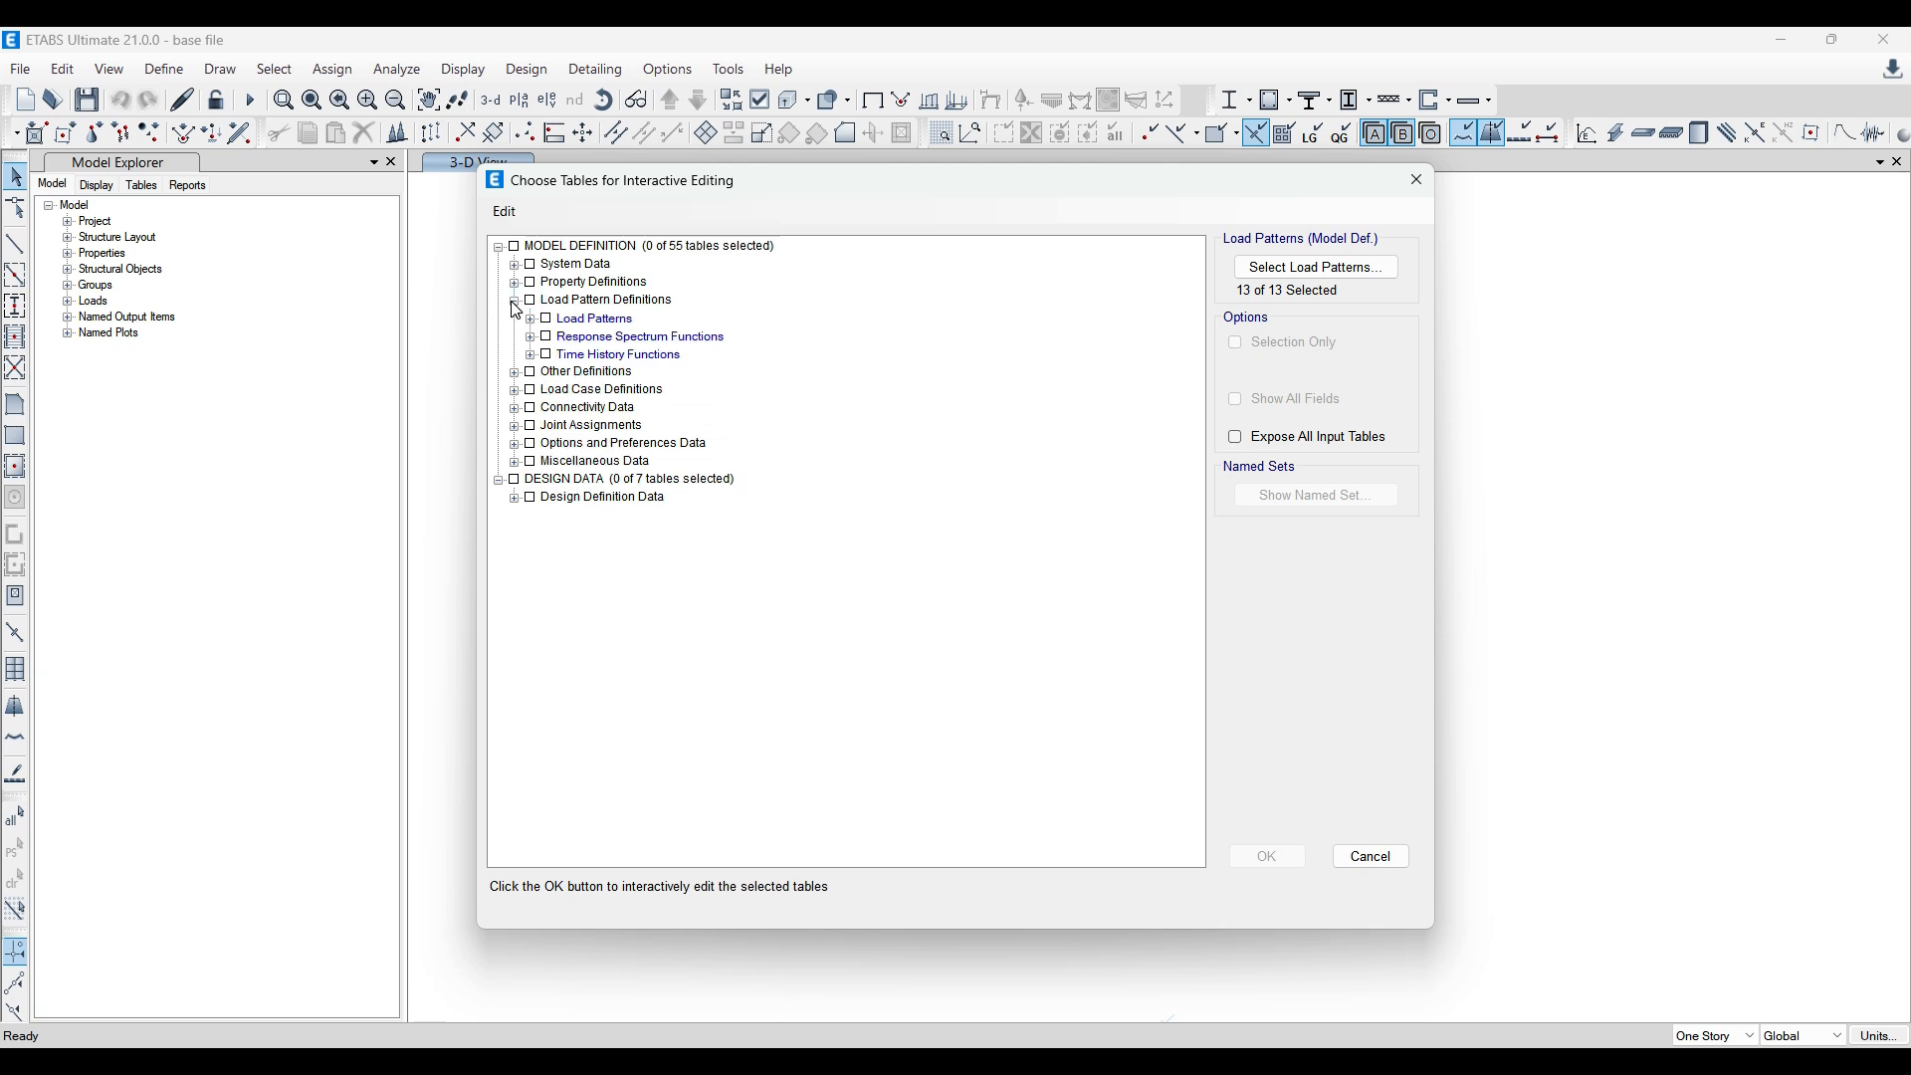
{"action": "left_click", "coordinate": [532, 319]}
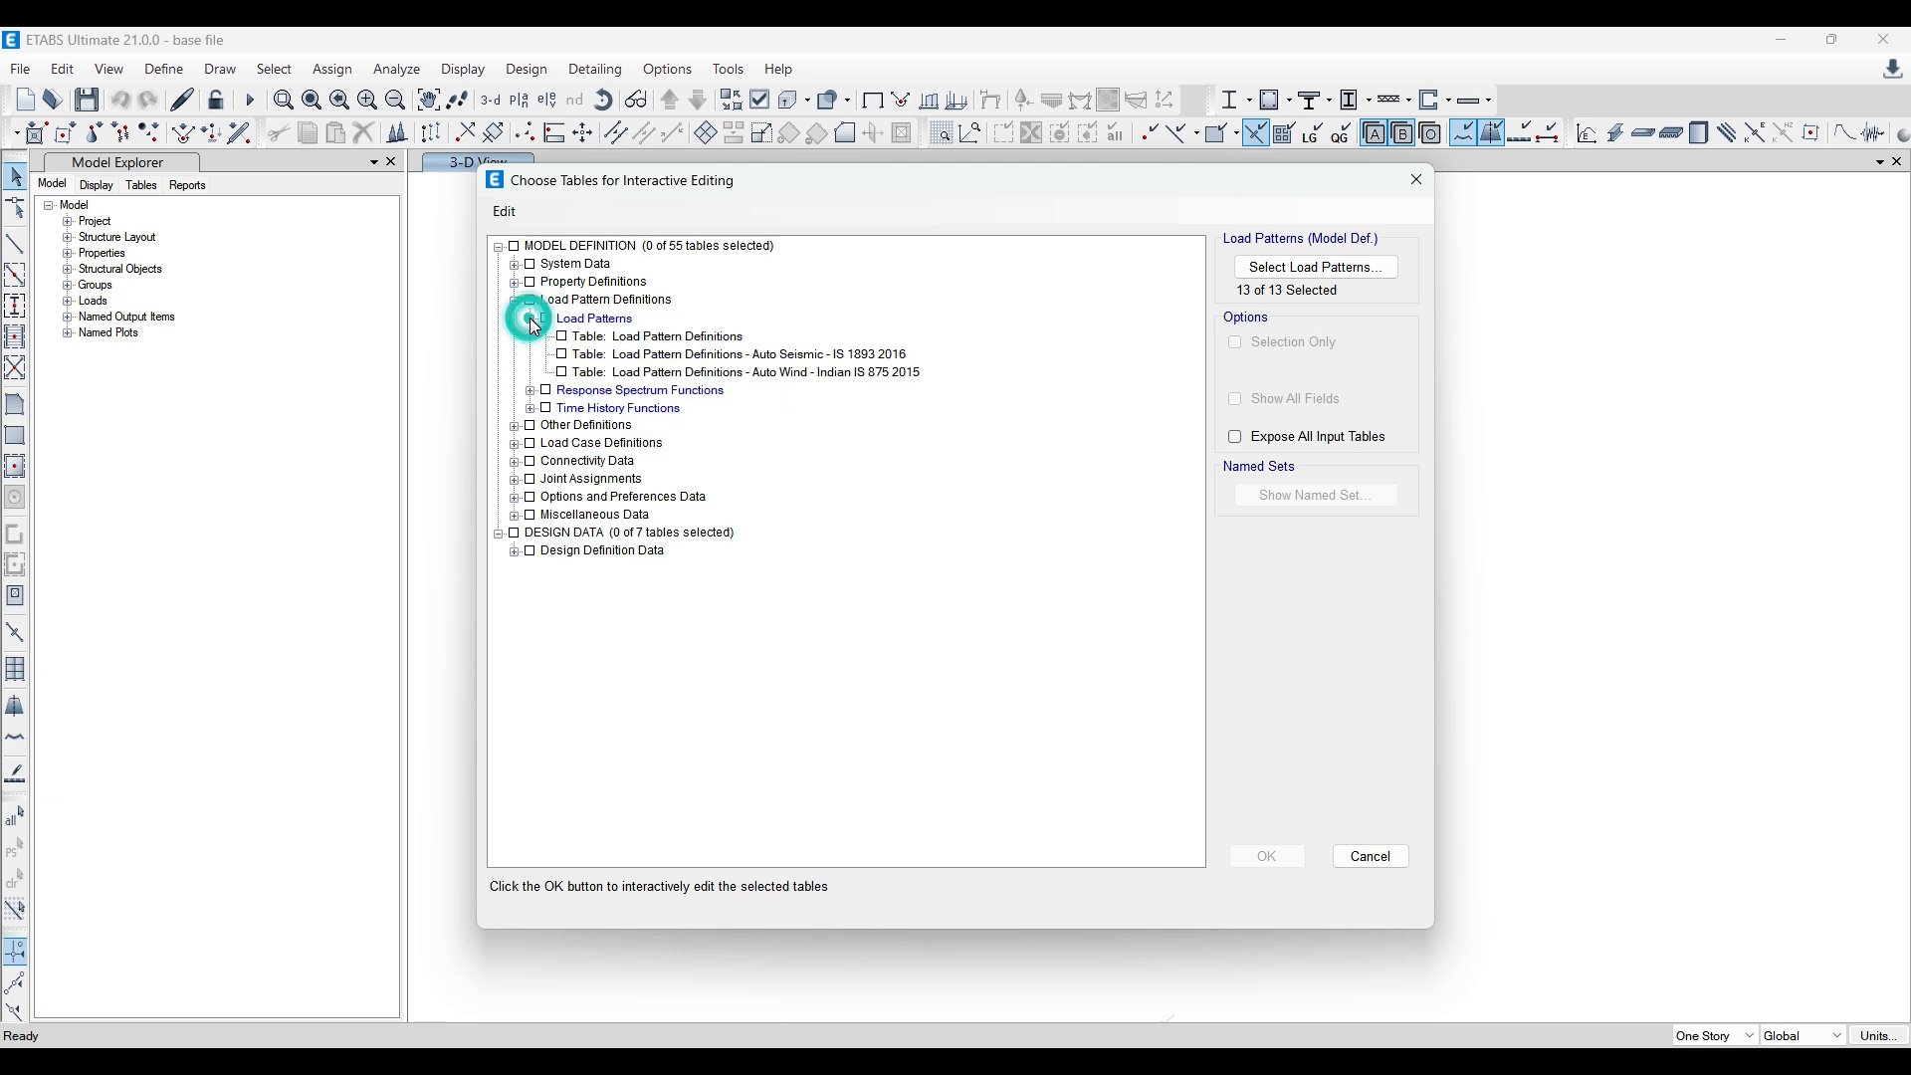
{"action": "left_click", "coordinate": [617, 338]}
{"action": "left_click", "coordinate": [1267, 857]}
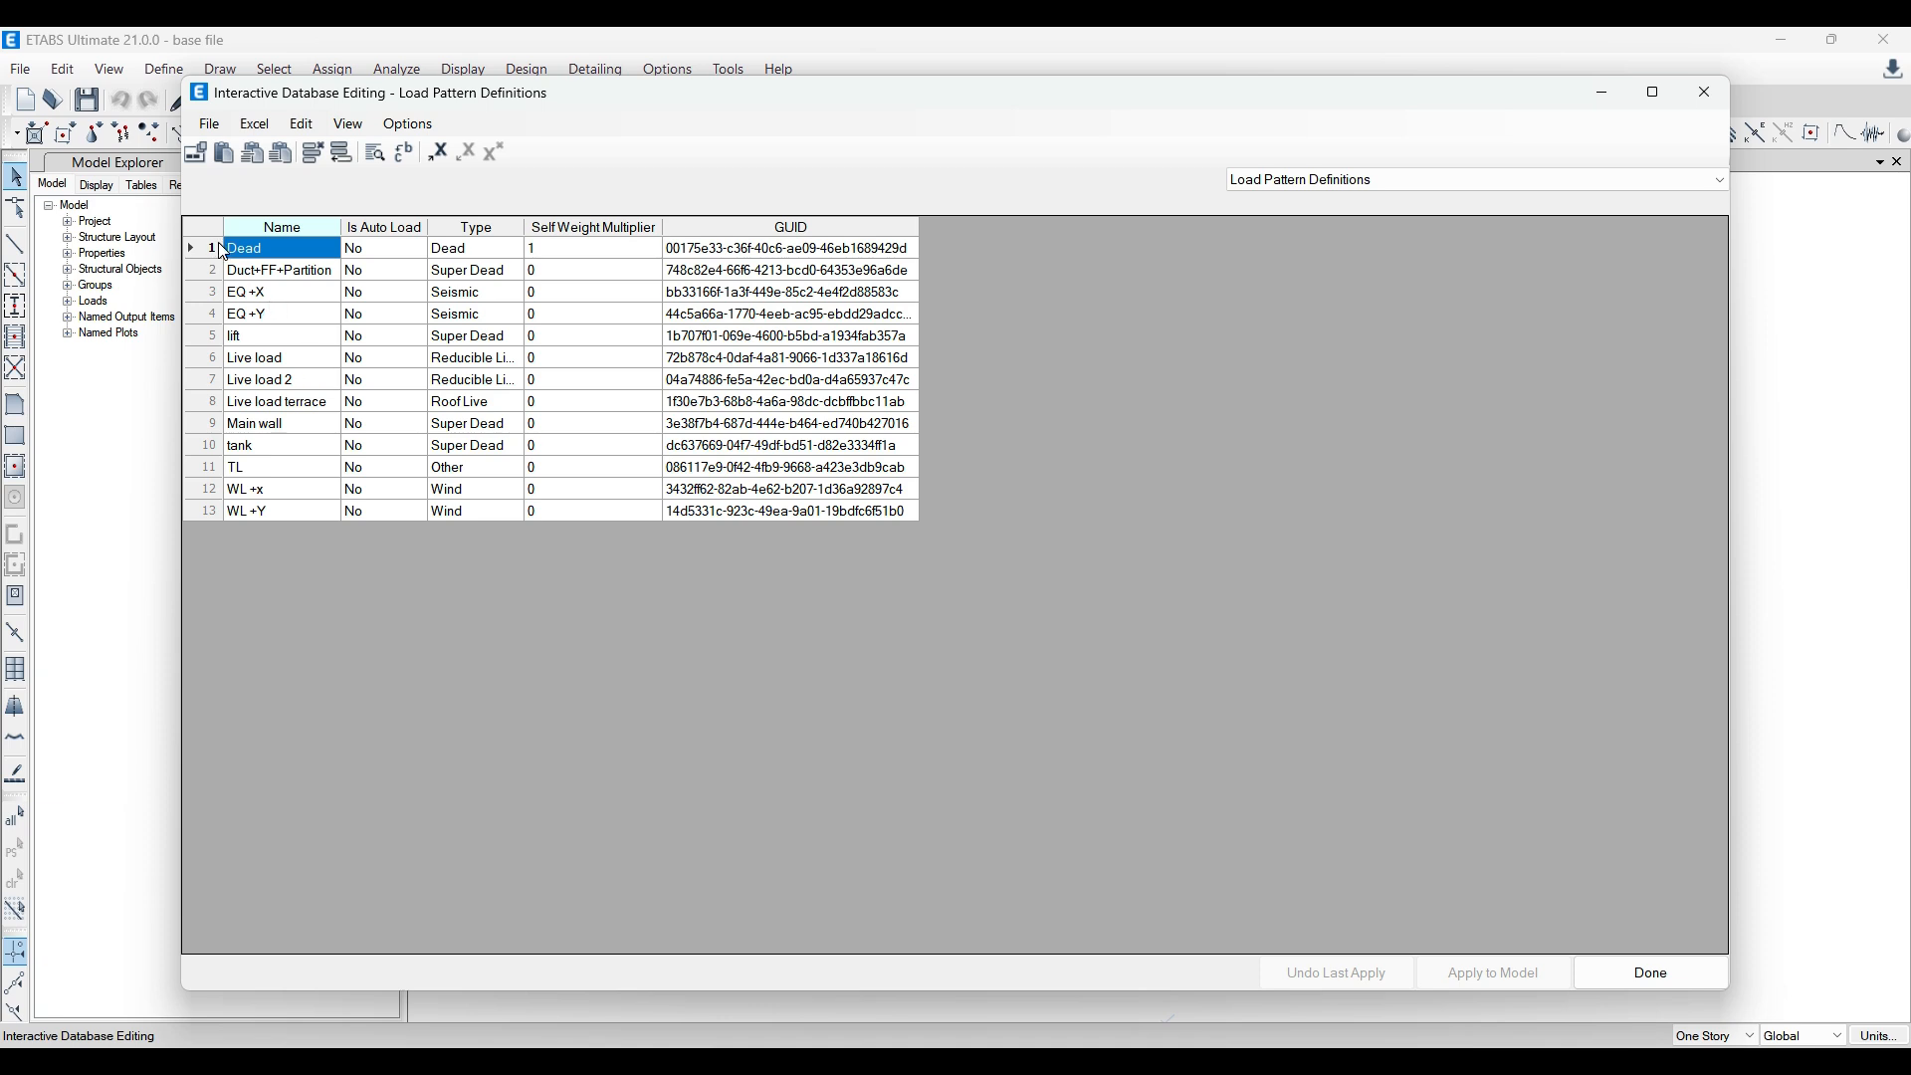
{"action": "mouse_move", "coordinate": [239, 249]}
{"action": "left_mouse_down"}
{"action": "mouse_move", "coordinate": [385, 296]}
{"action": "mouse_move", "coordinate": [612, 293]}
{"action": "mouse_move", "coordinate": [633, 470]}
{"action": "left_mouse_up"}
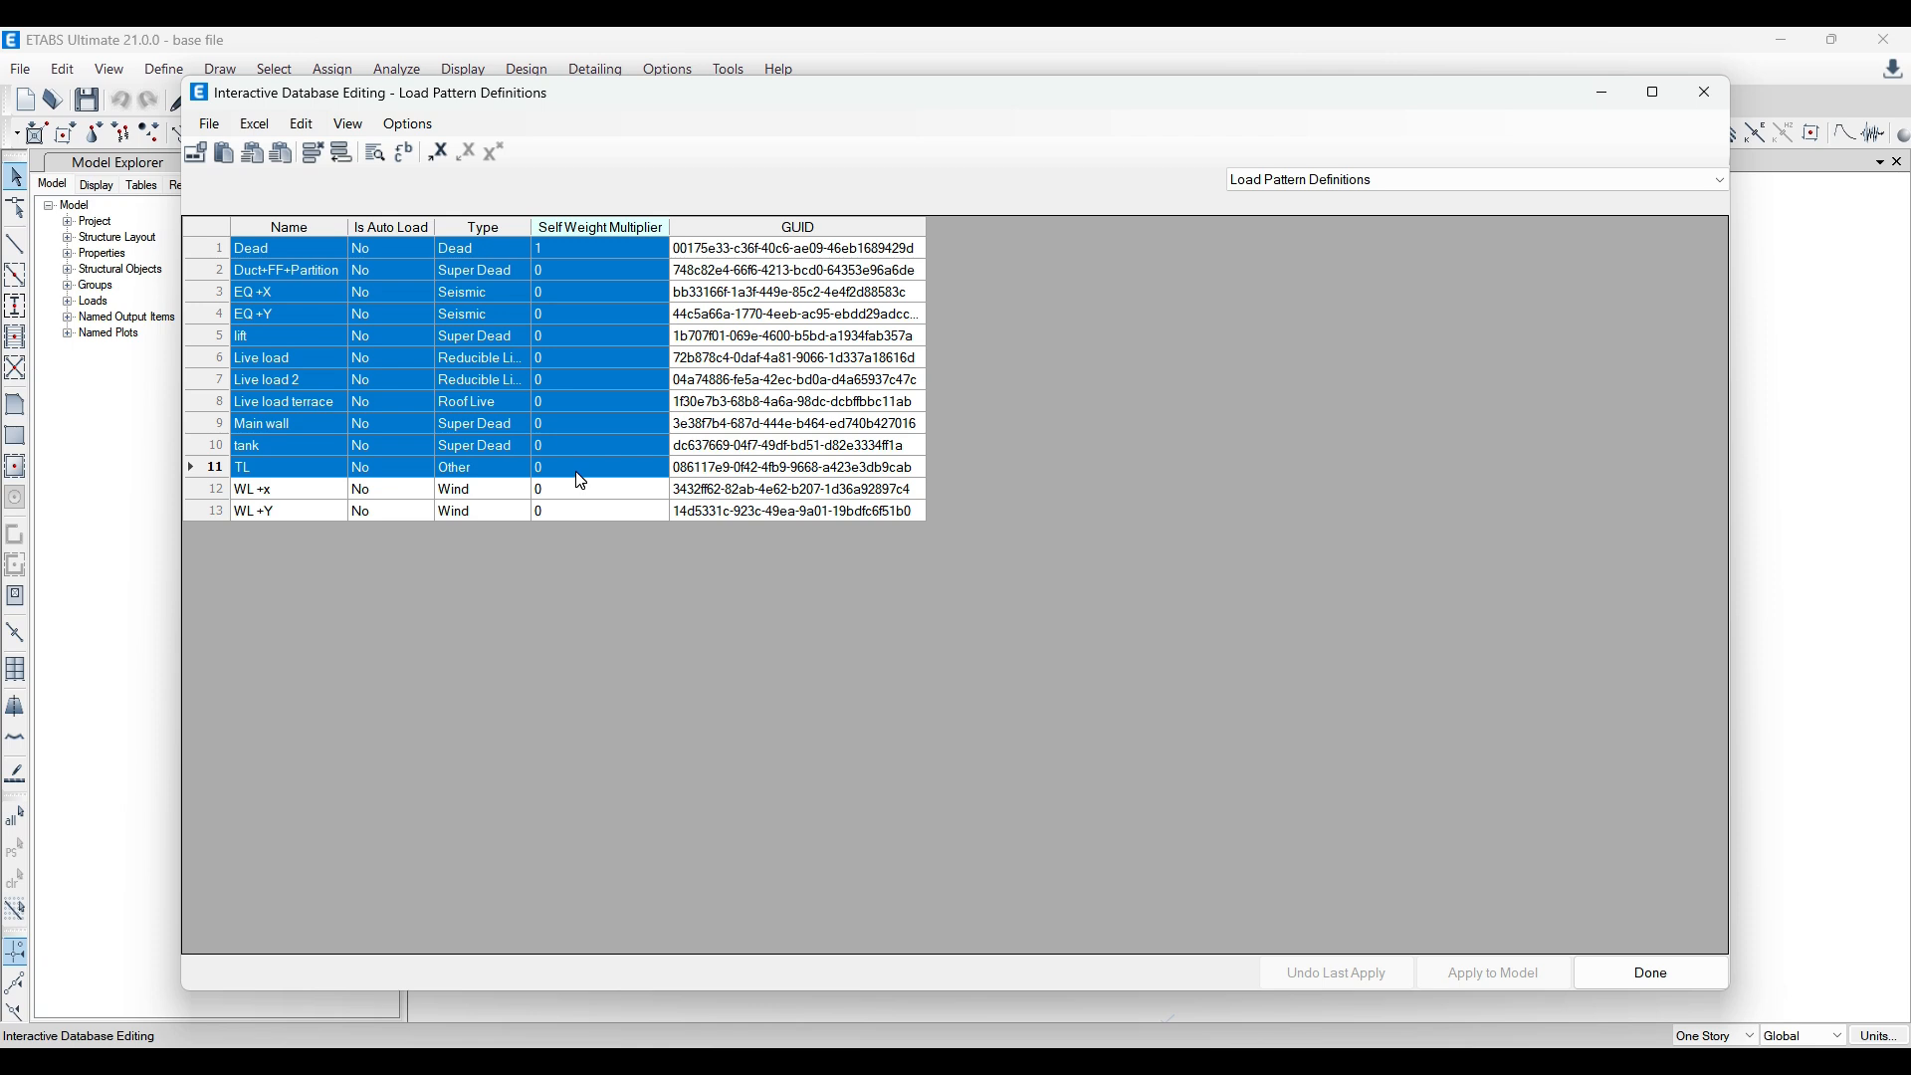
{"action": "right_click", "coordinate": [219, 477]}
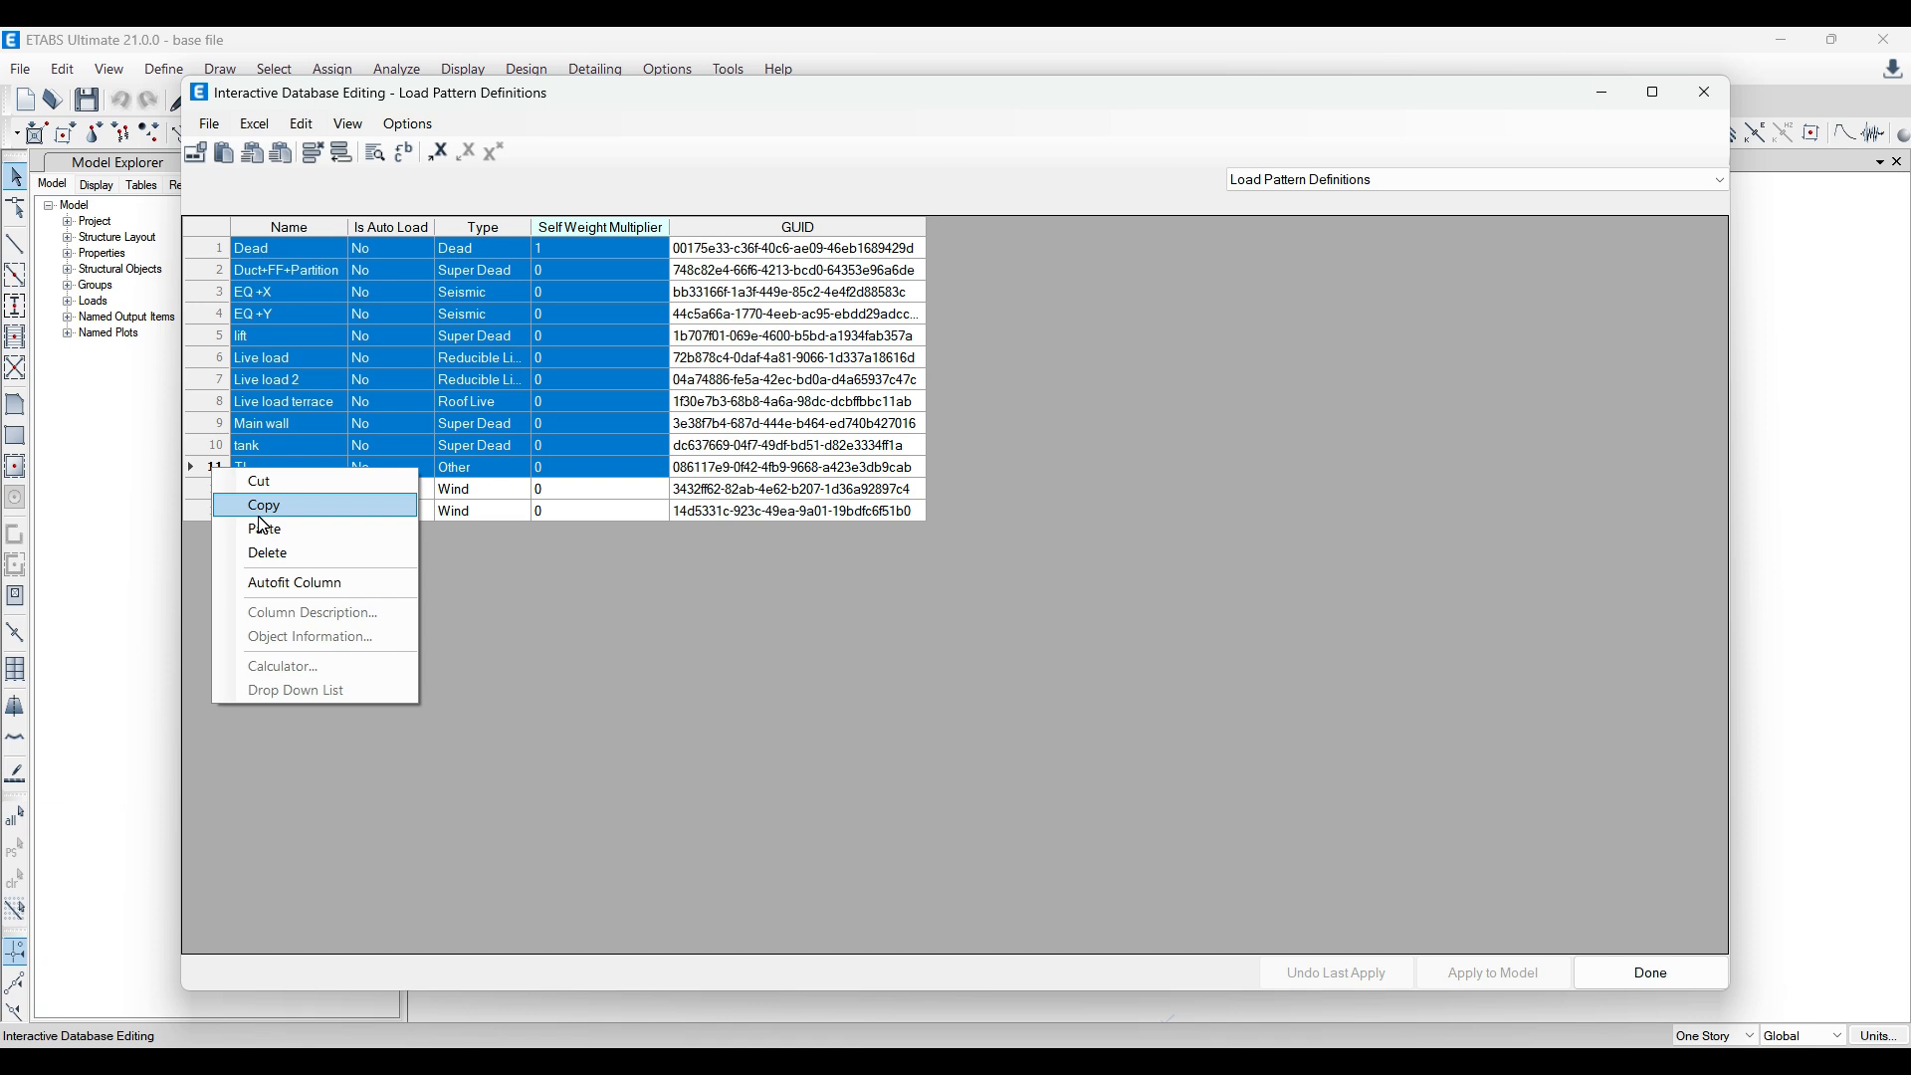
{"action": "left_click", "coordinate": [1343, 501]}
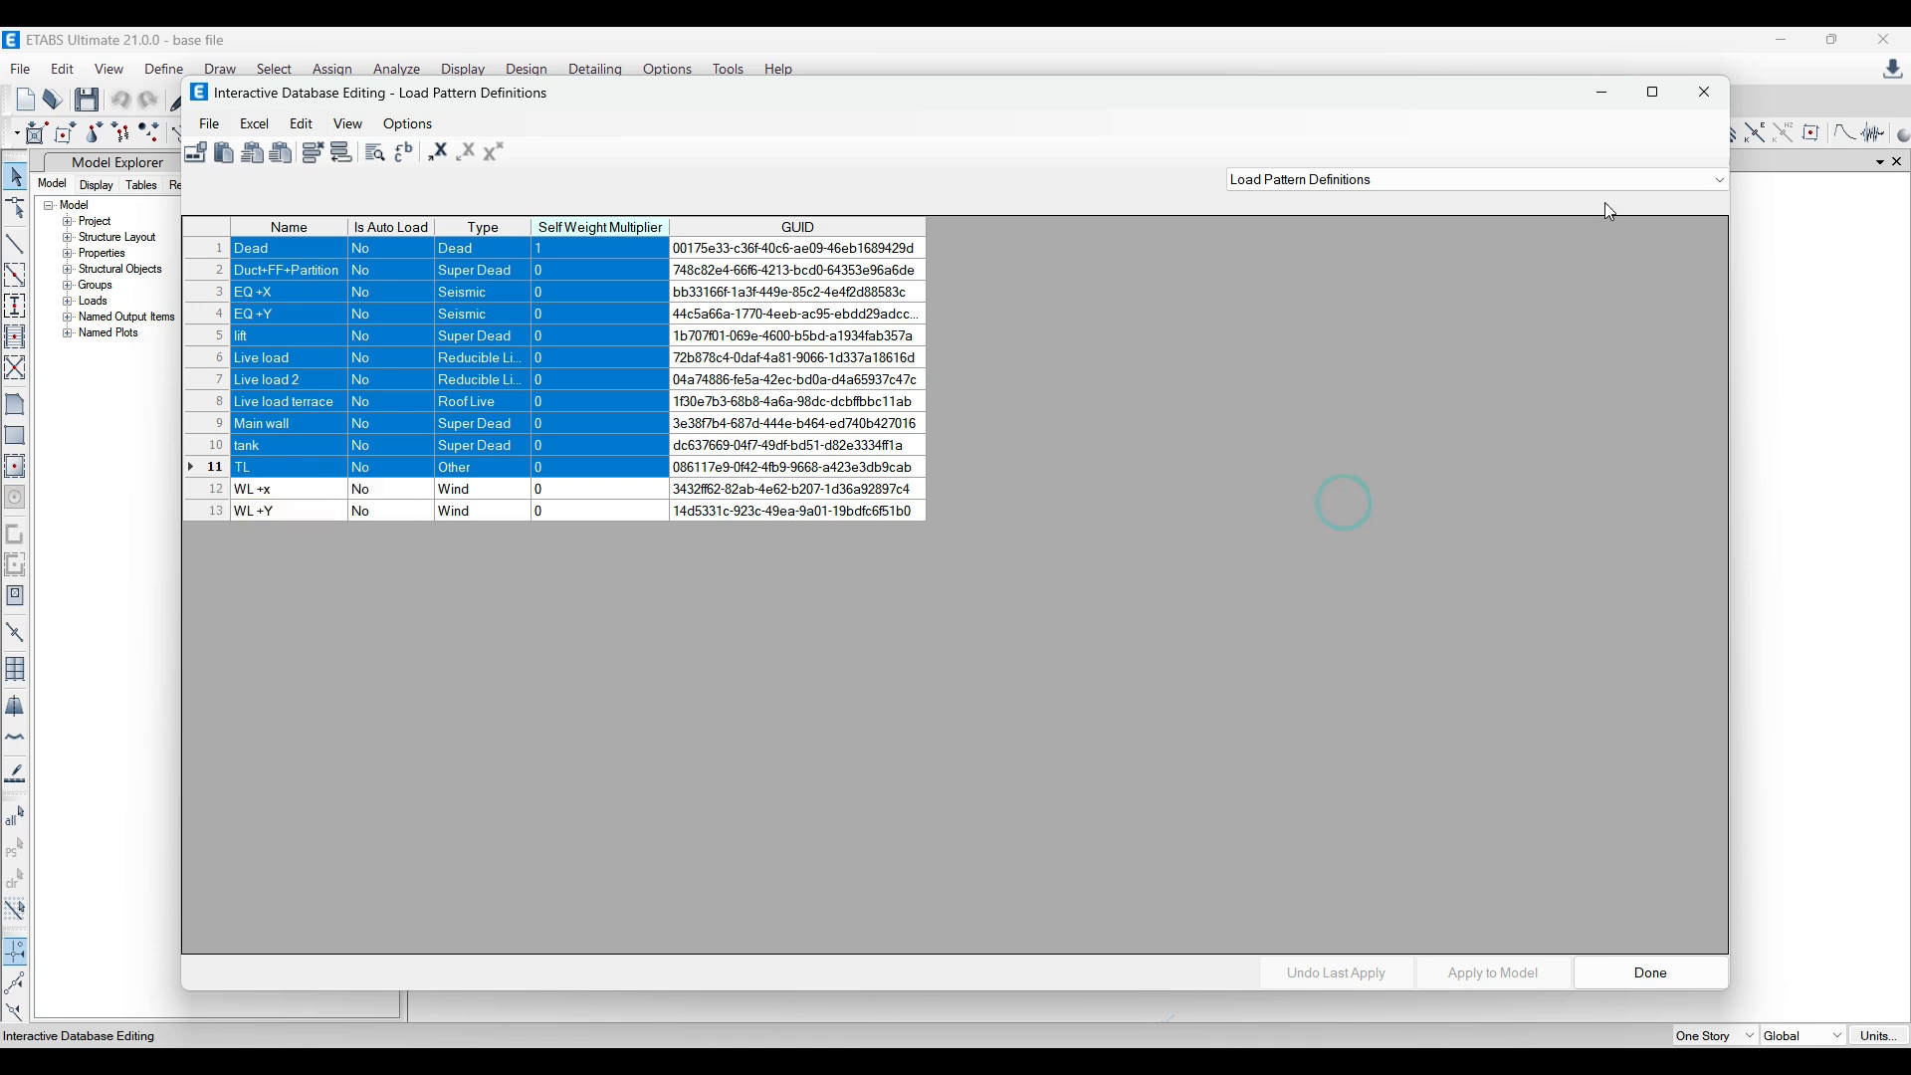
{"action": "left_click", "coordinate": [1706, 93]}
Step: Reopen the base file's interactive database with the Load Pattern Definitions table selected
{"action": "left_click", "coordinate": [63, 69]}
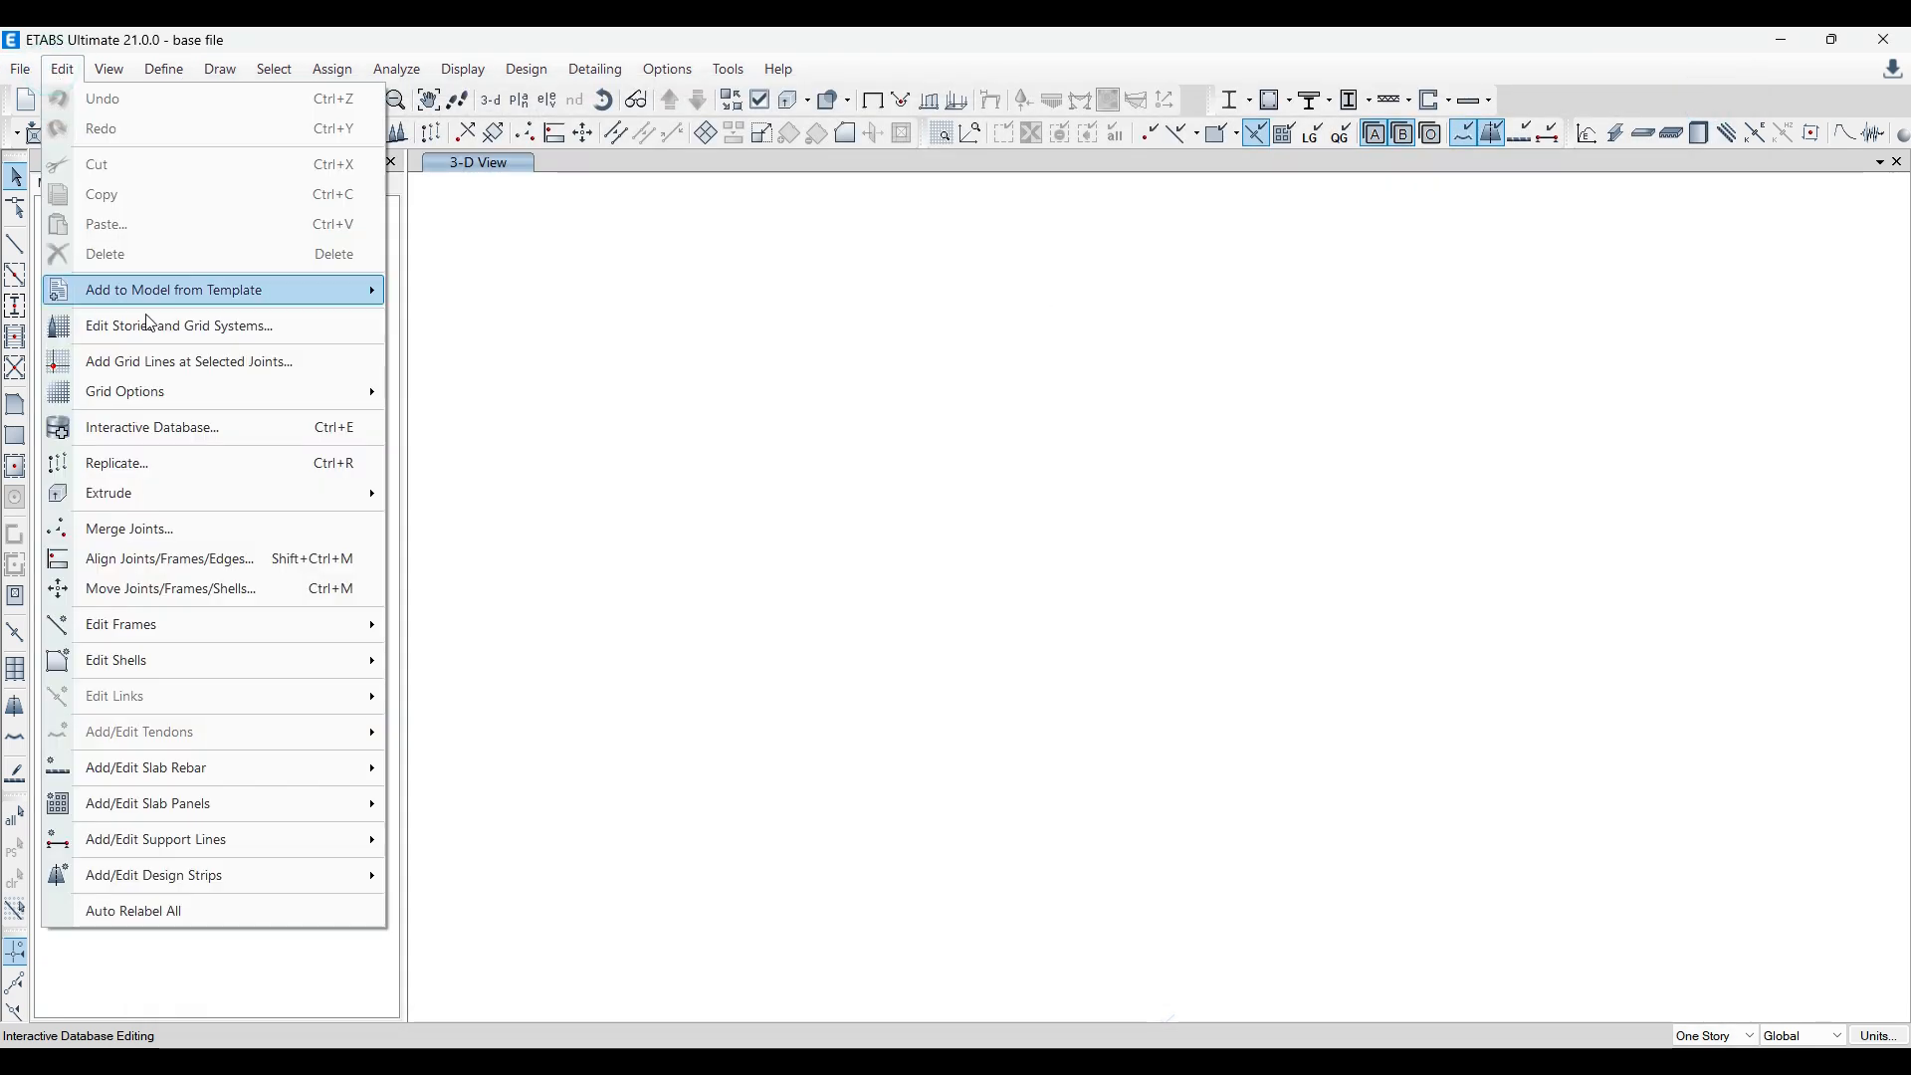
{"action": "left_click", "coordinate": [173, 429]}
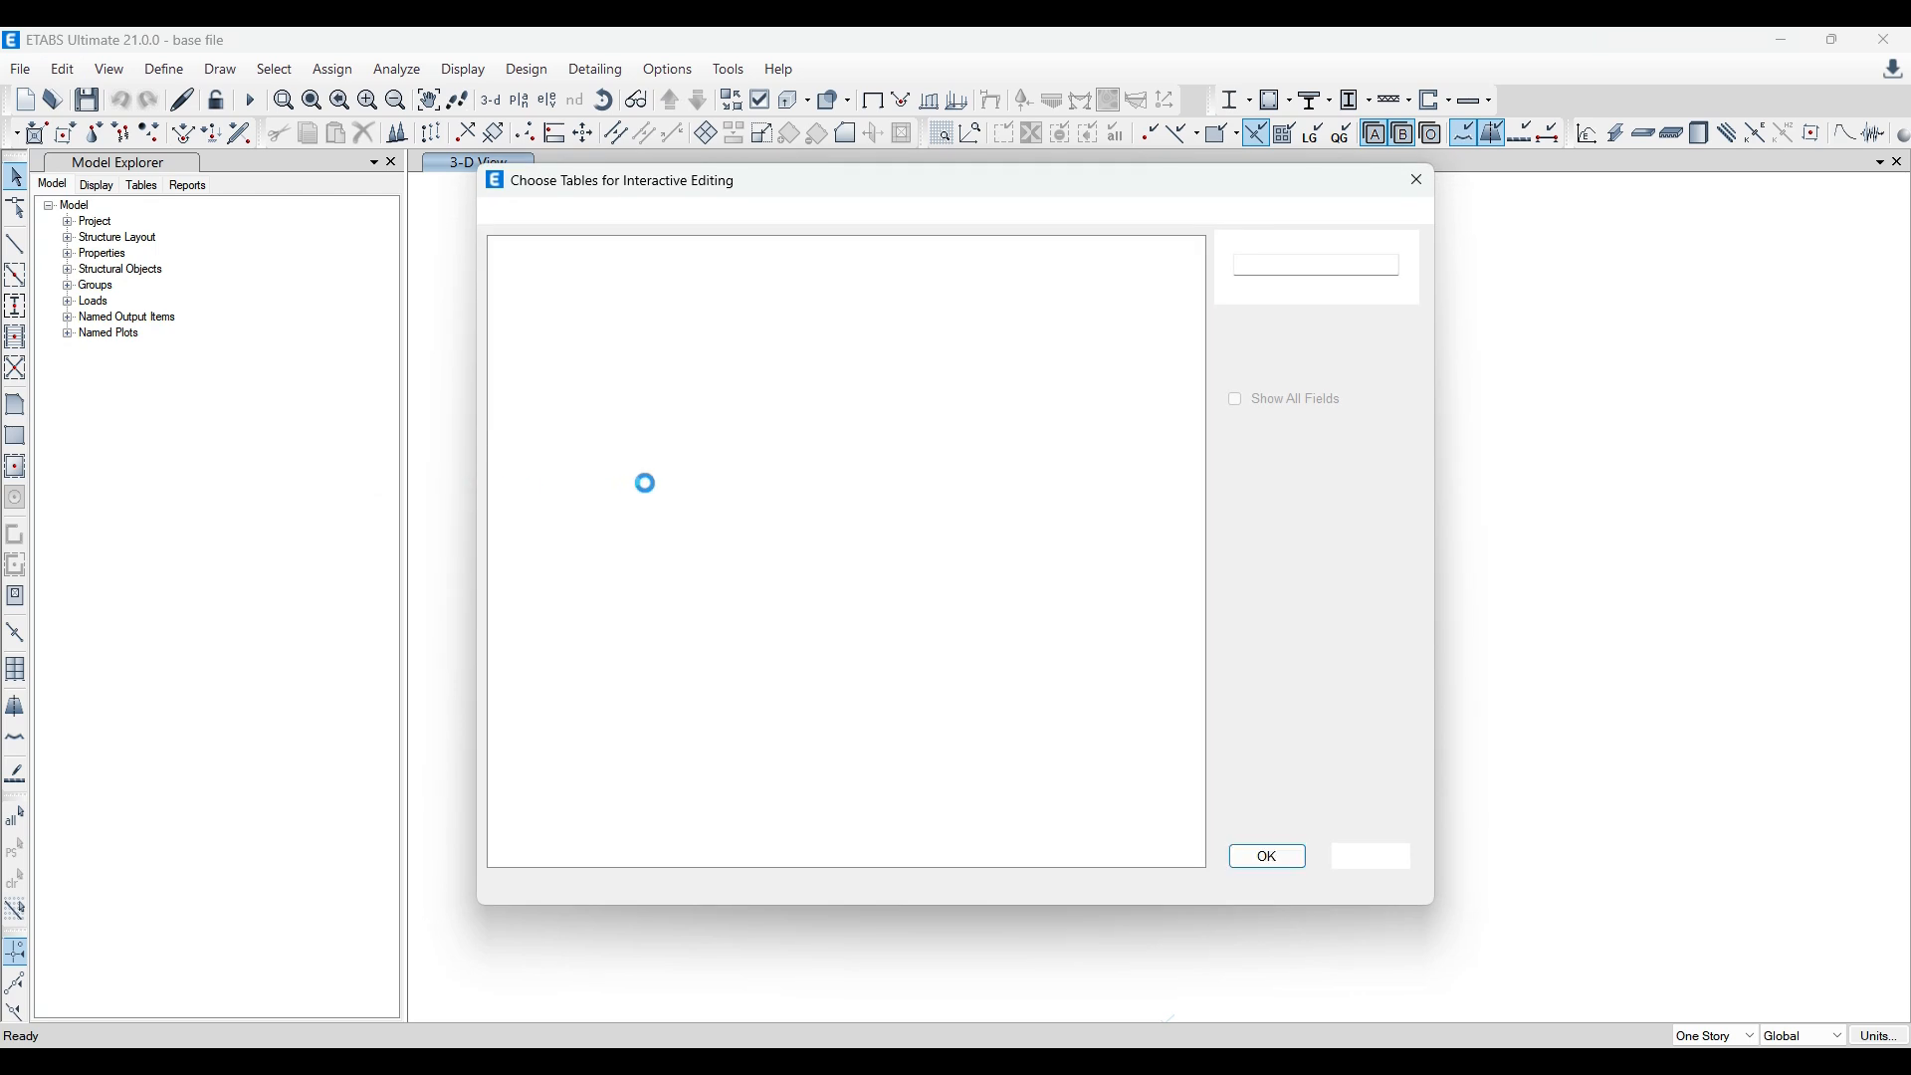
{"action": "left_click", "coordinate": [515, 301]}
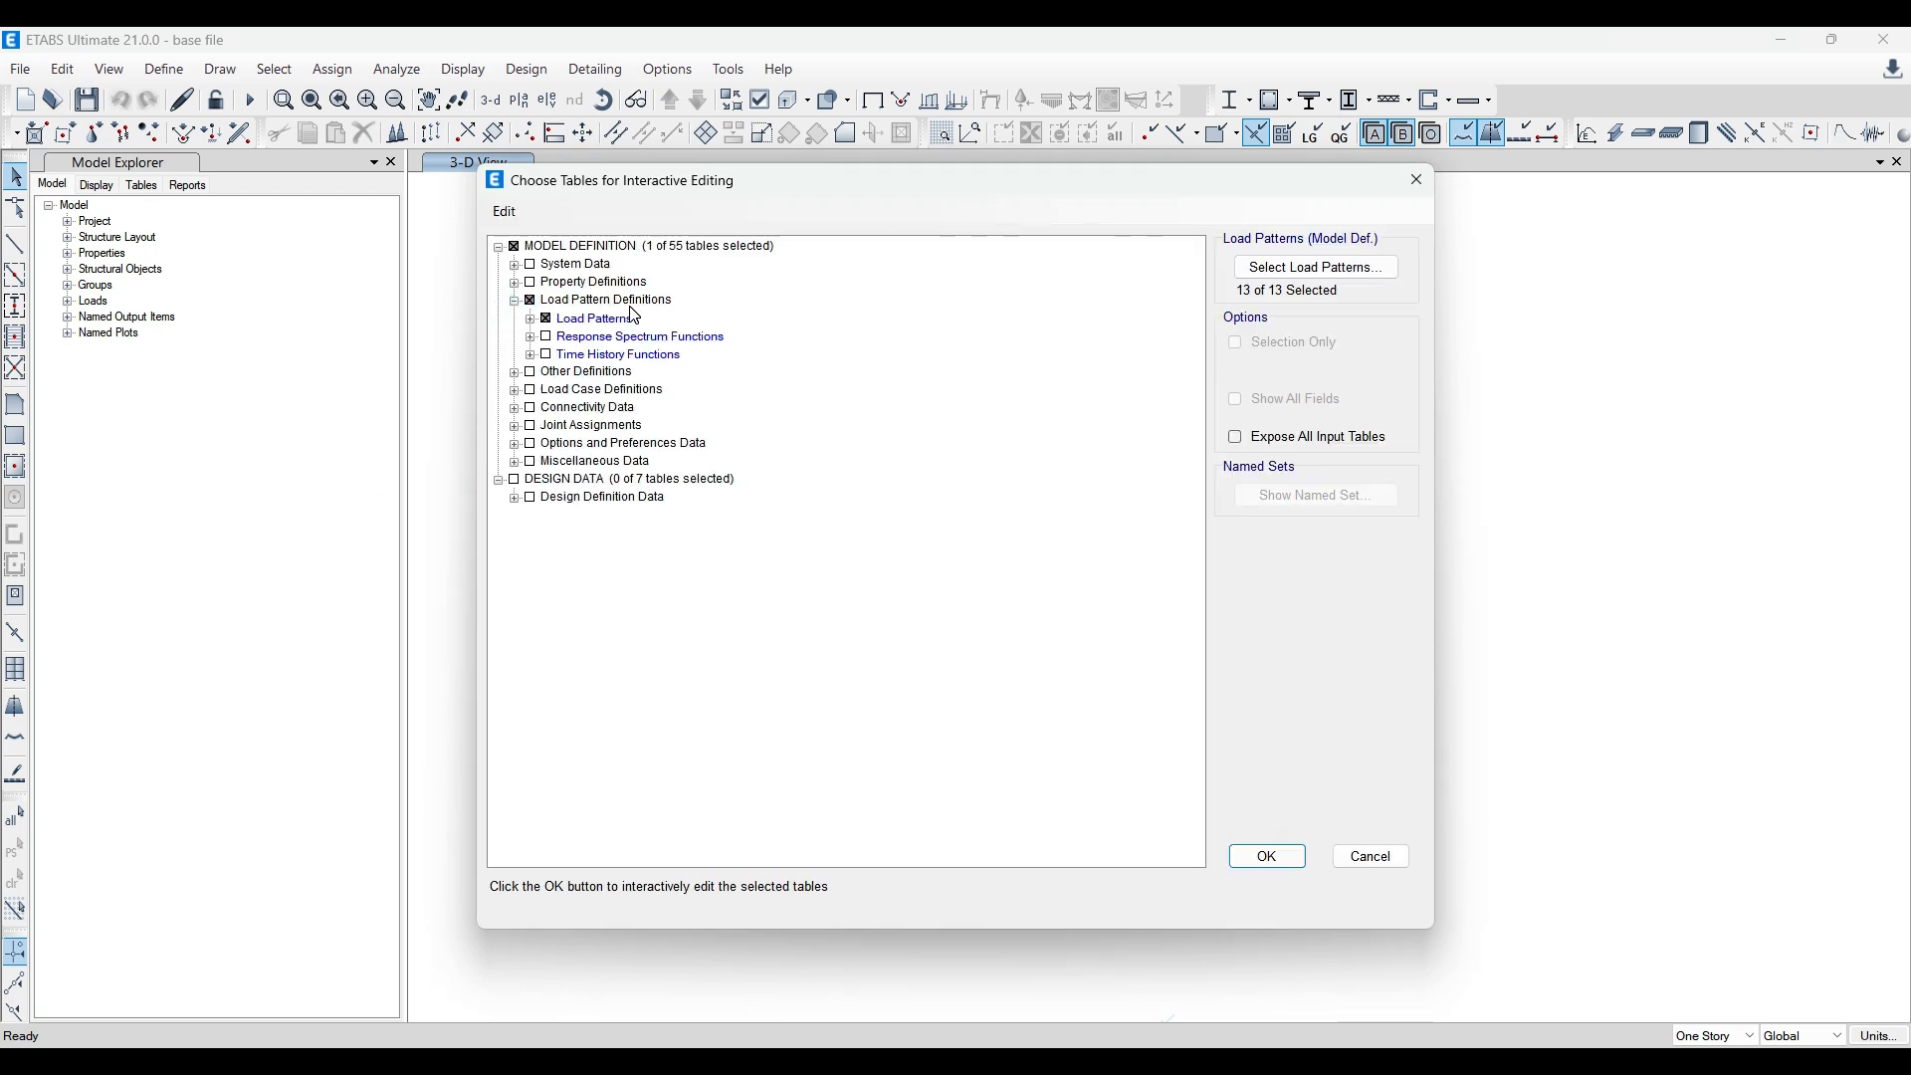
{"action": "left_click", "coordinate": [530, 320]}
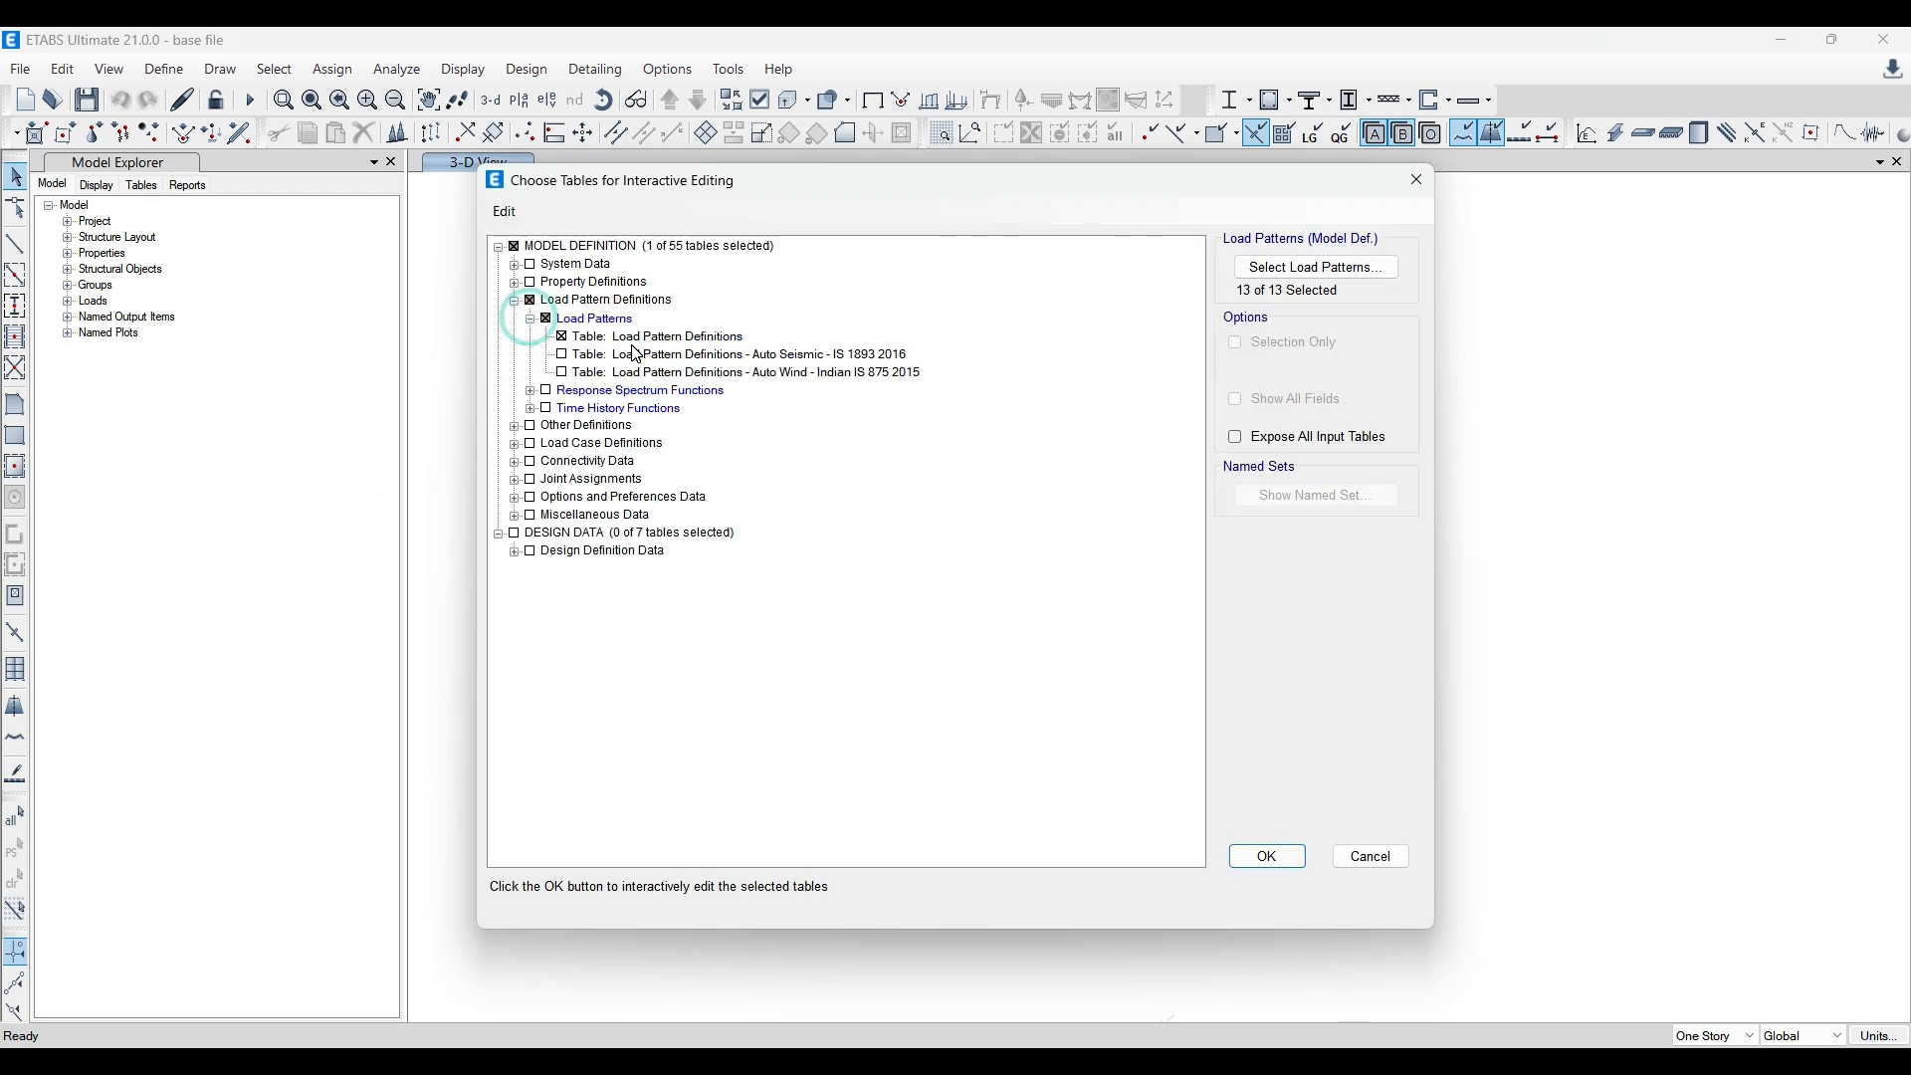
{"action": "left_click", "coordinate": [1268, 858]}
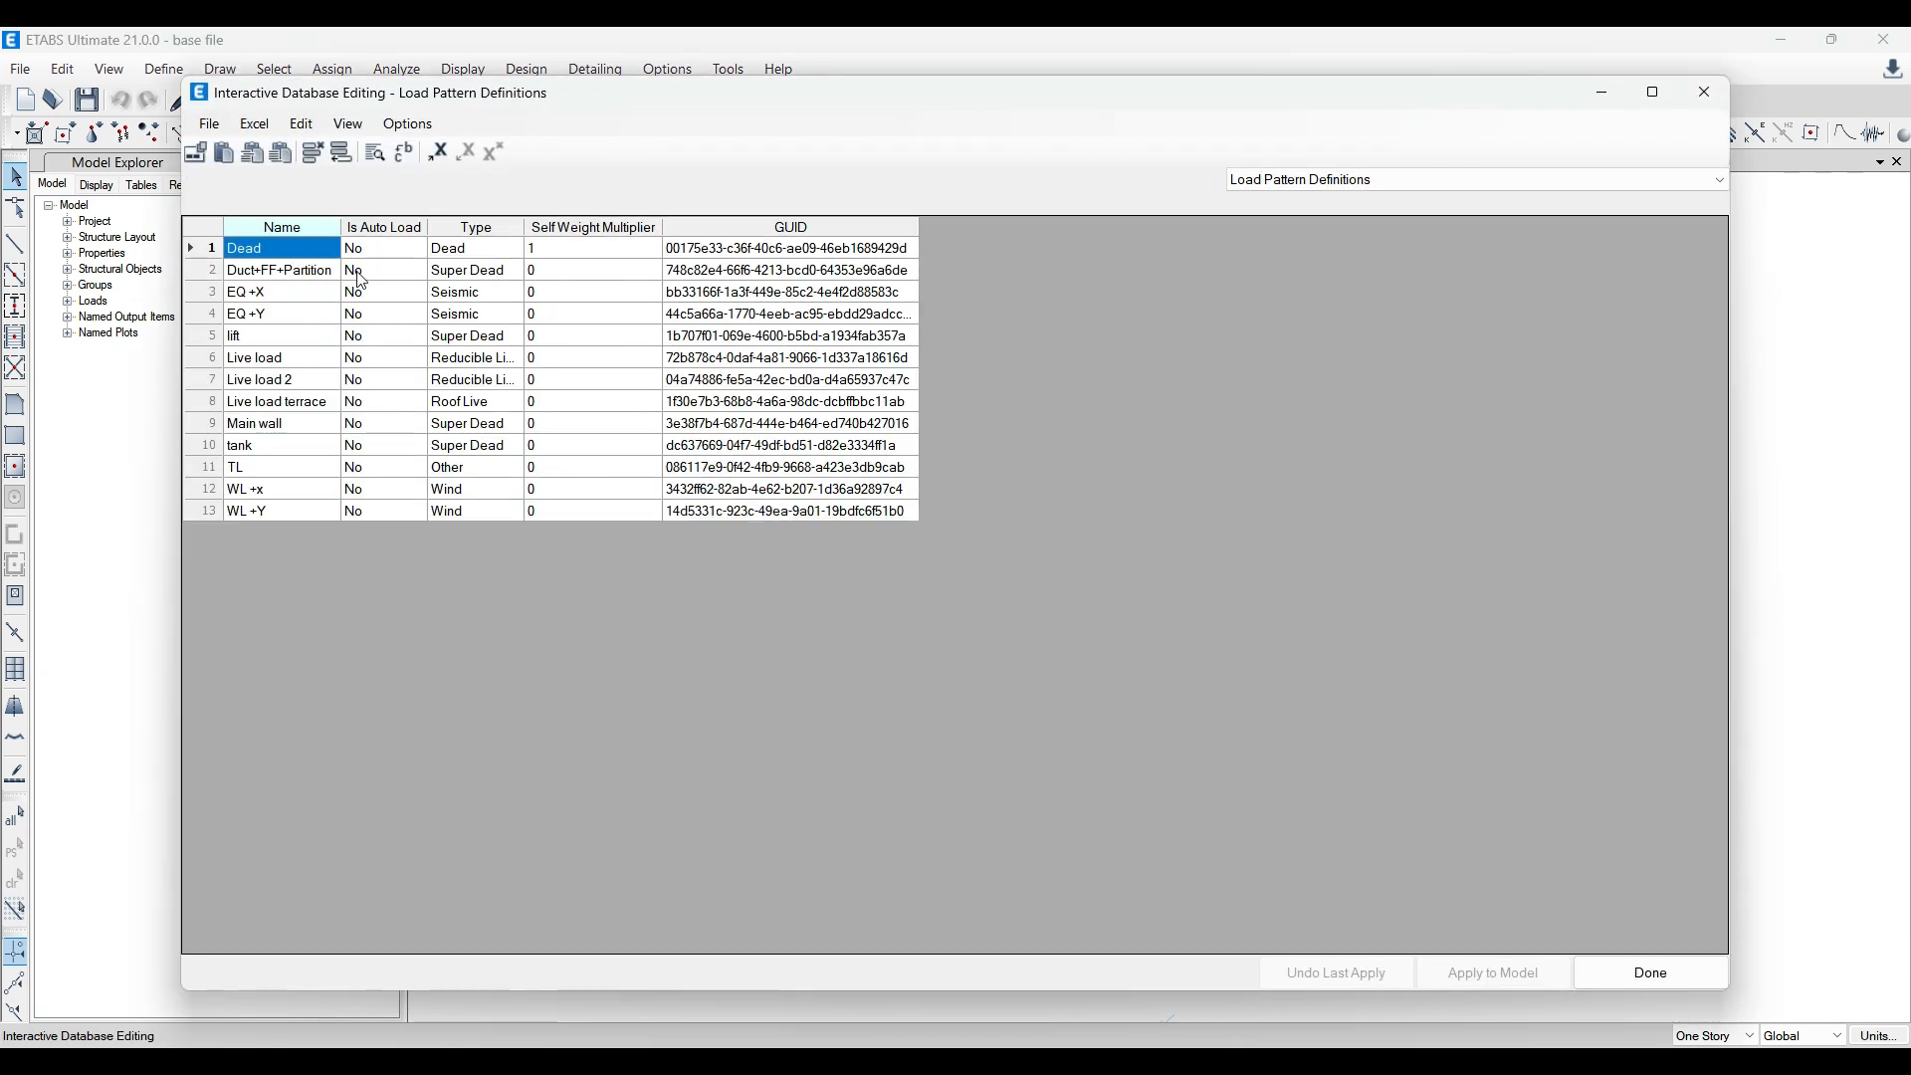
Step: Copy all load pattern rows from Name through Self Weight Multiplier, excluding GUID, and switch to the yt model
{"action": "left_click_drag", "start_coordinate": [243, 253], "coordinate": [628, 513]}
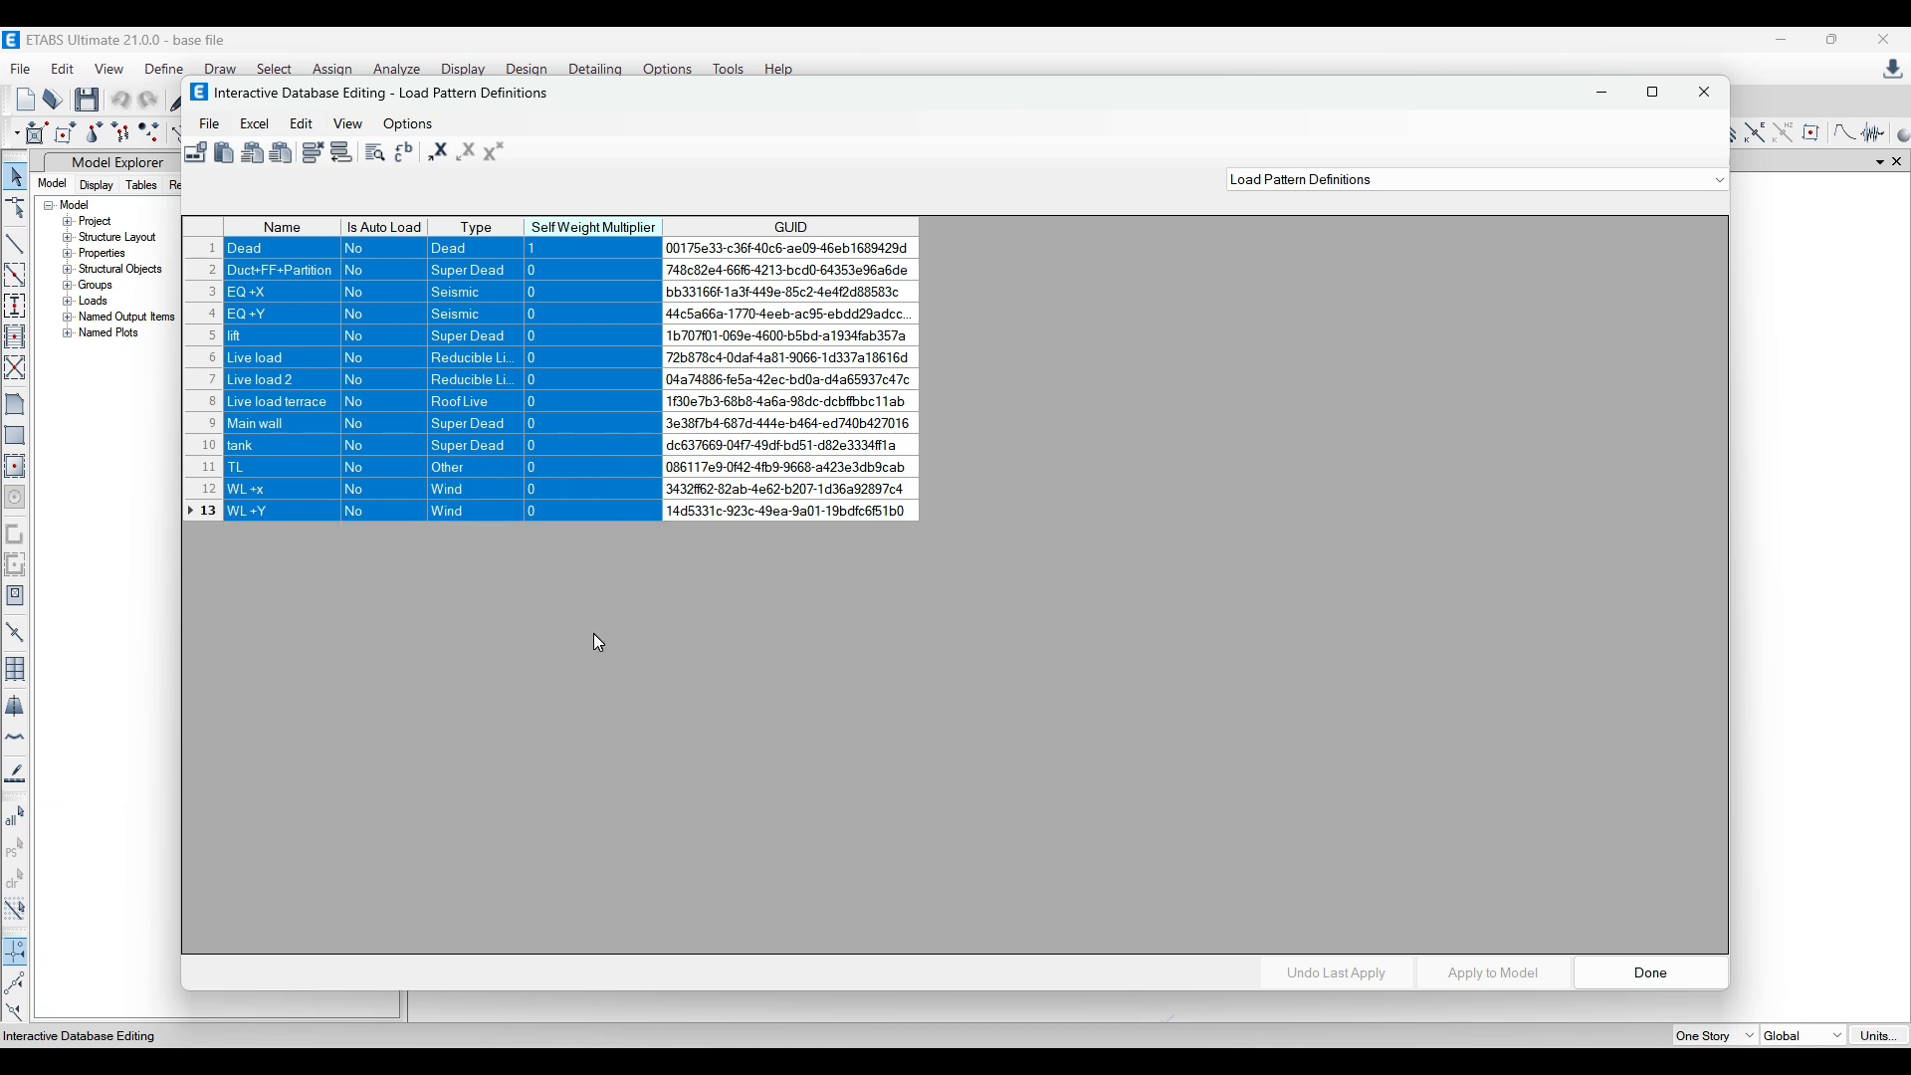
{"action": "right_click", "coordinate": [187, 504]}
{"action": "left_click", "coordinate": [249, 546]}
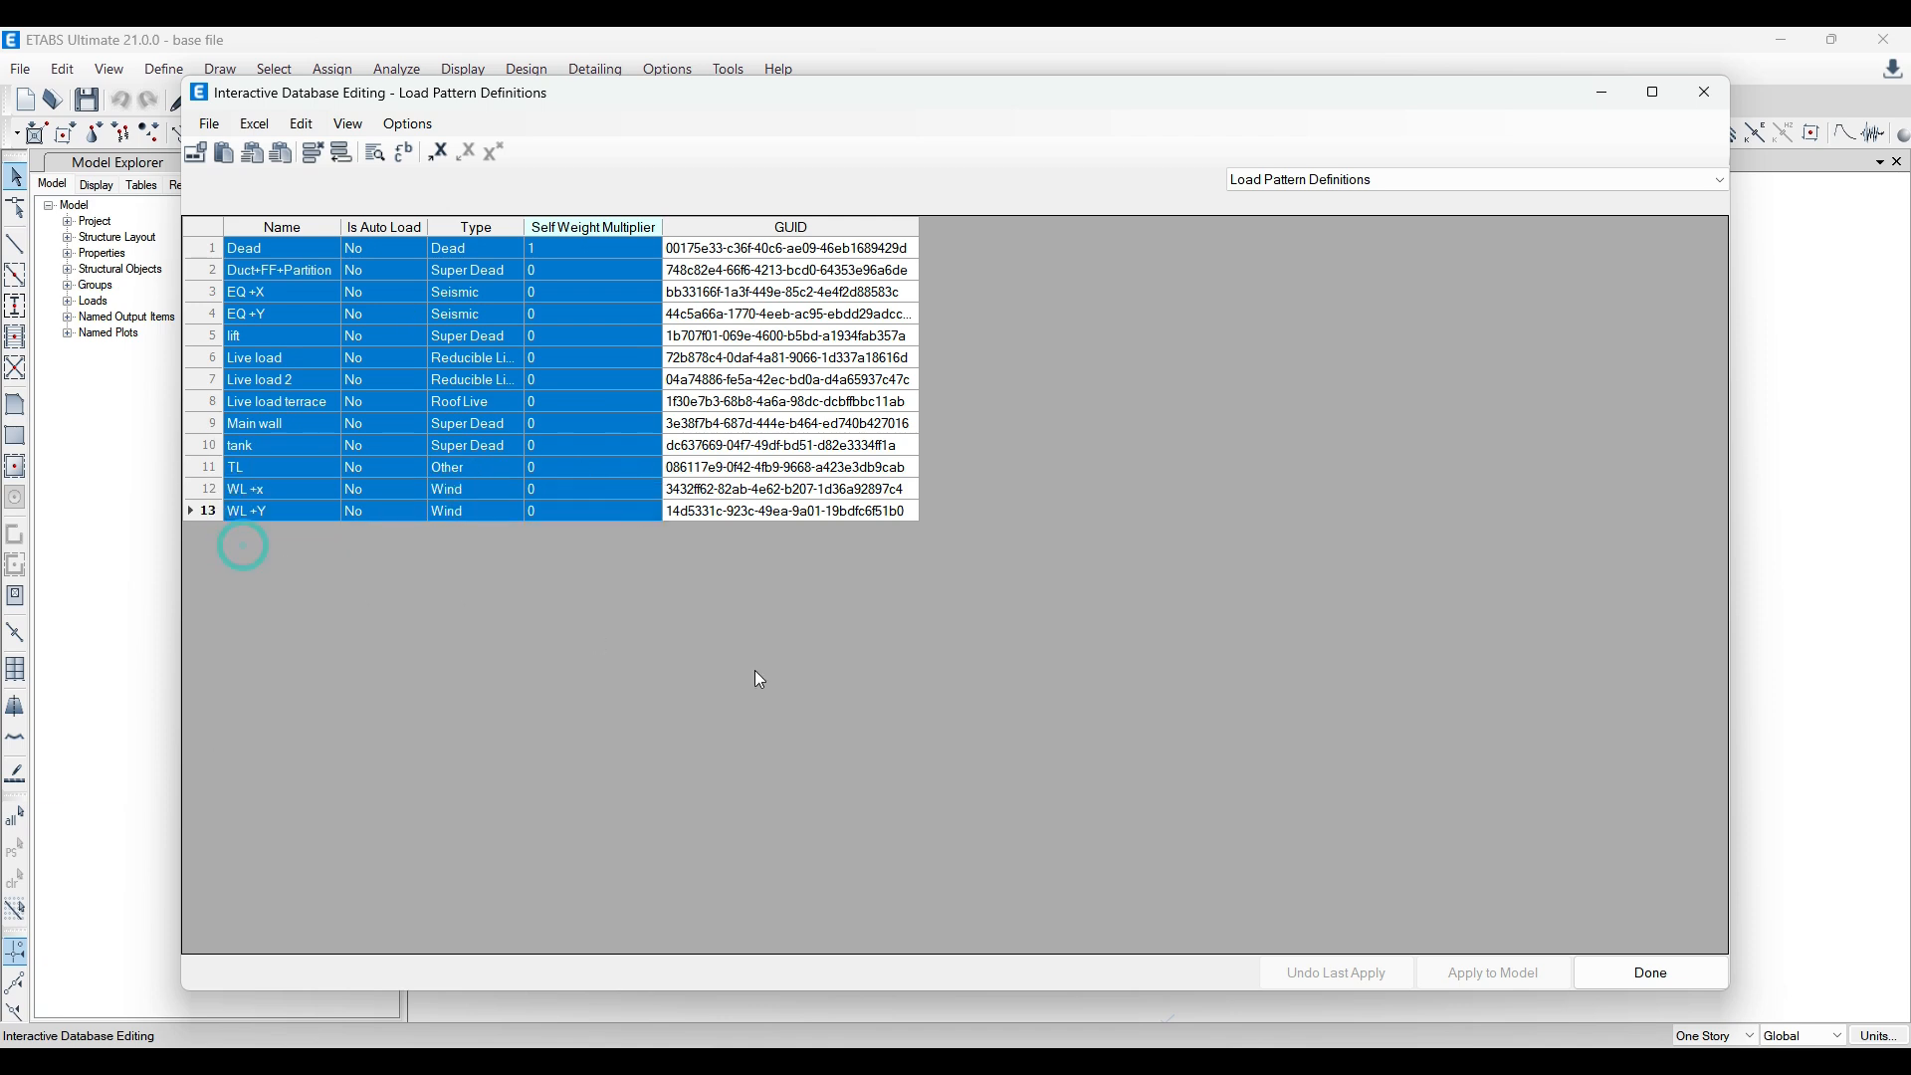
{"action": "left_click", "coordinate": [1652, 975]}
{"action": "mouse_move", "coordinate": [702, 1063]}
{"action": "left_click", "coordinate": [896, 955]}
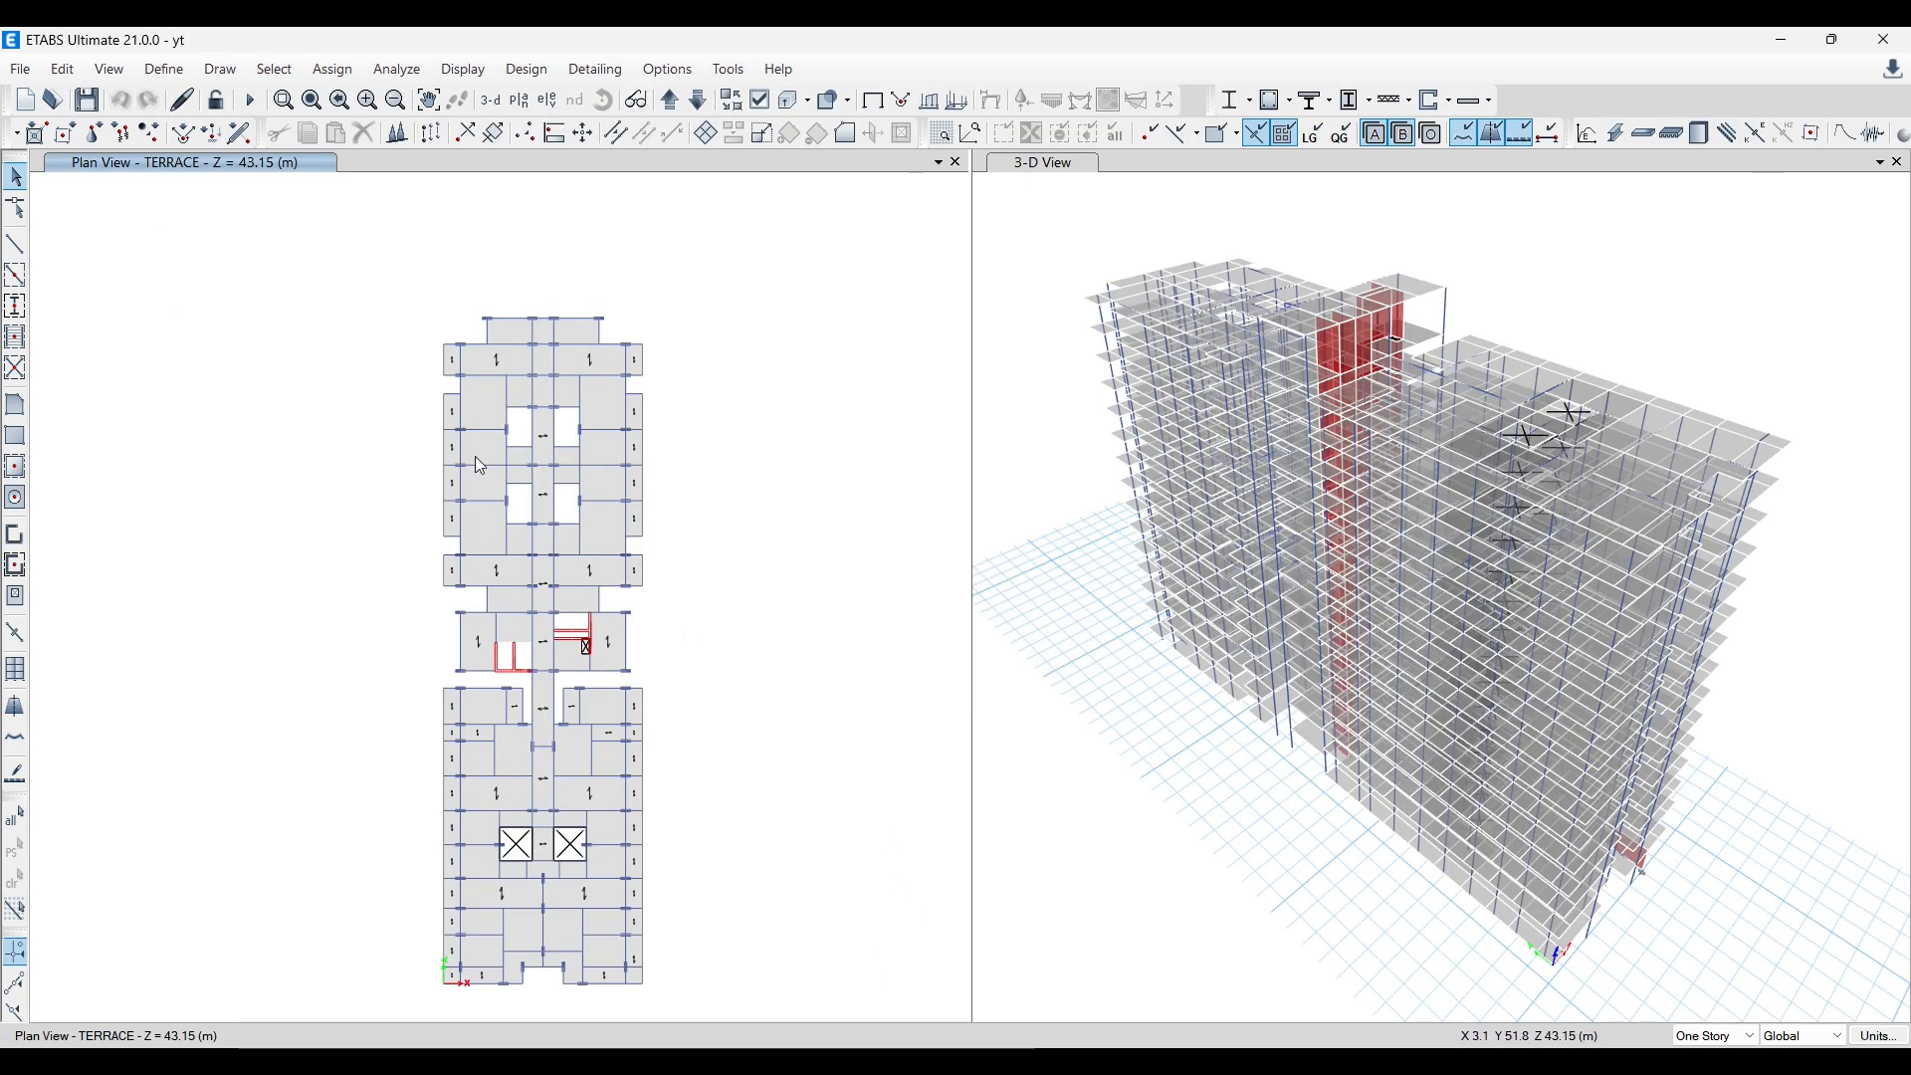
Step: Open the Load Pattern Definitions table of the yt model for interactive database editing
{"action": "left_click", "coordinate": [62, 68]}
{"action": "left_click", "coordinate": [160, 431]}
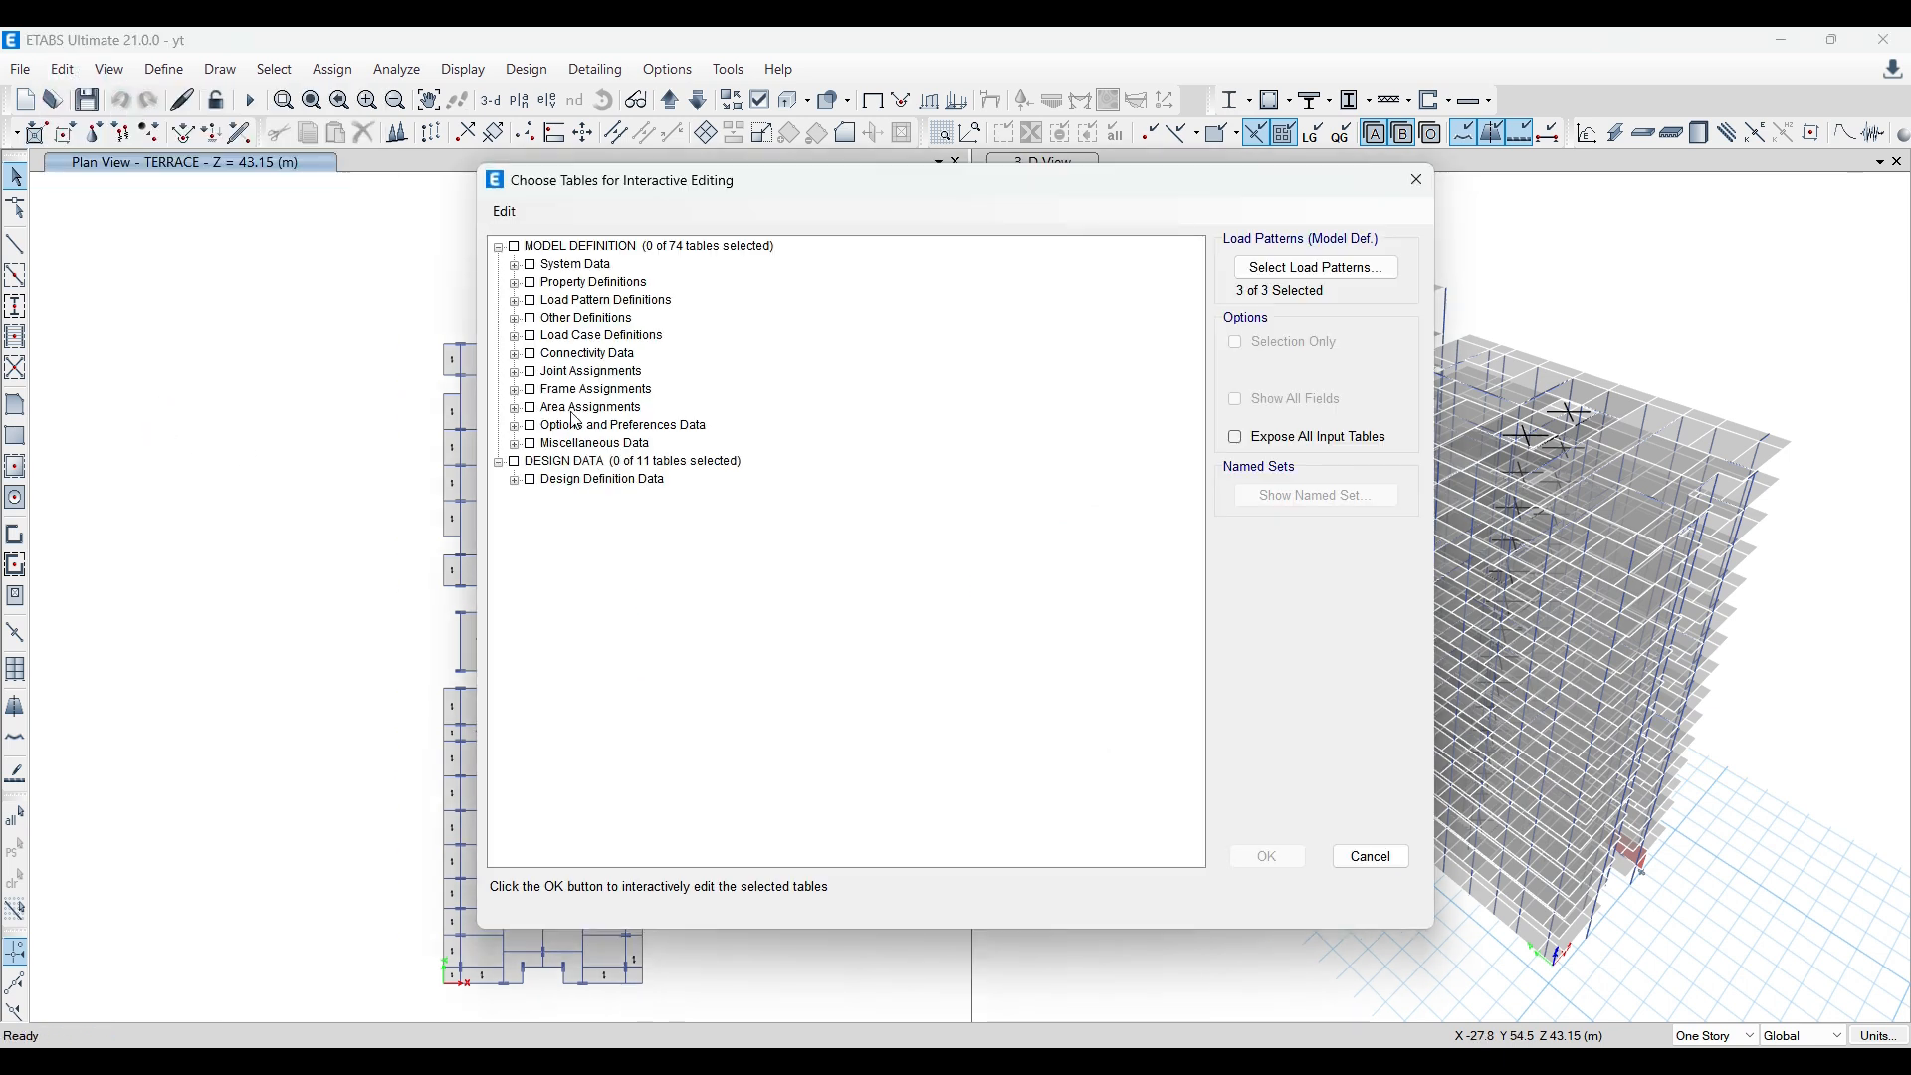
{"action": "left_click", "coordinate": [514, 301]}
{"action": "left_click", "coordinate": [548, 320]}
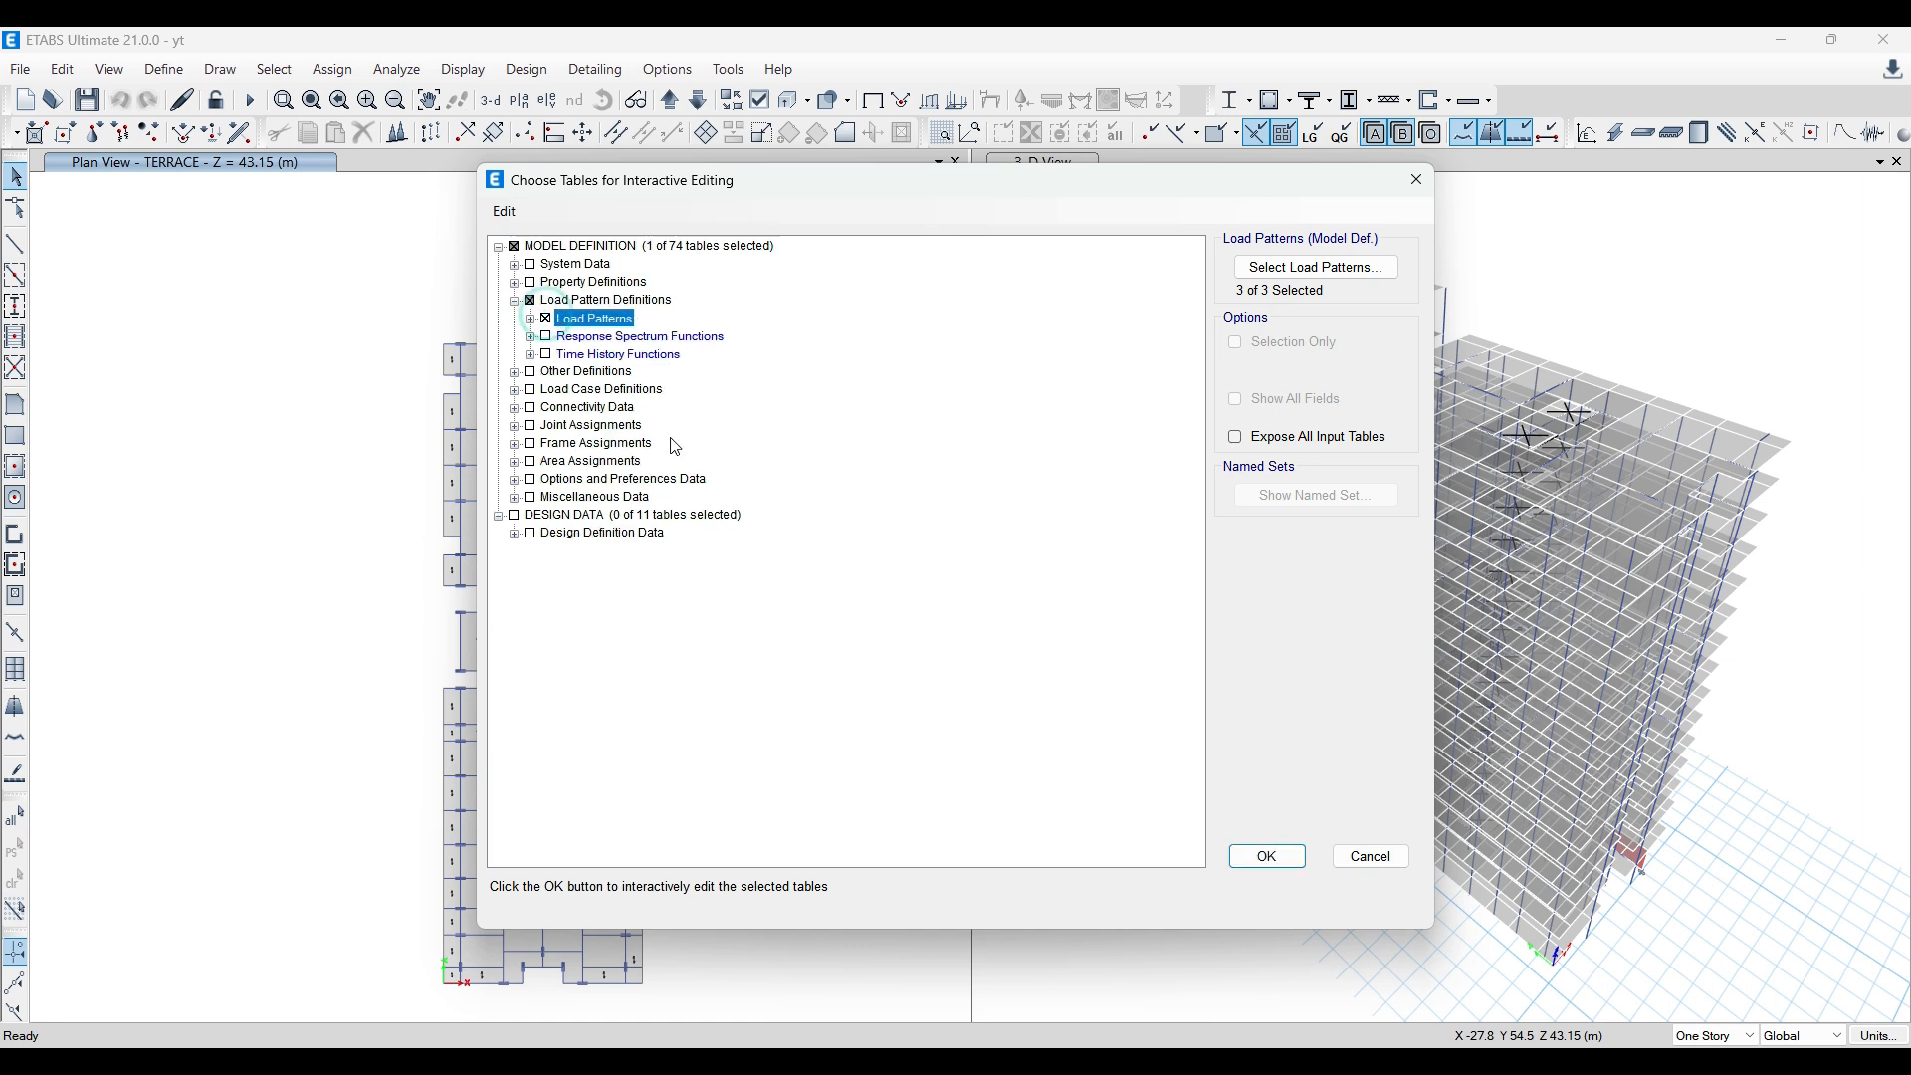
{"action": "left_click", "coordinate": [1264, 855]}
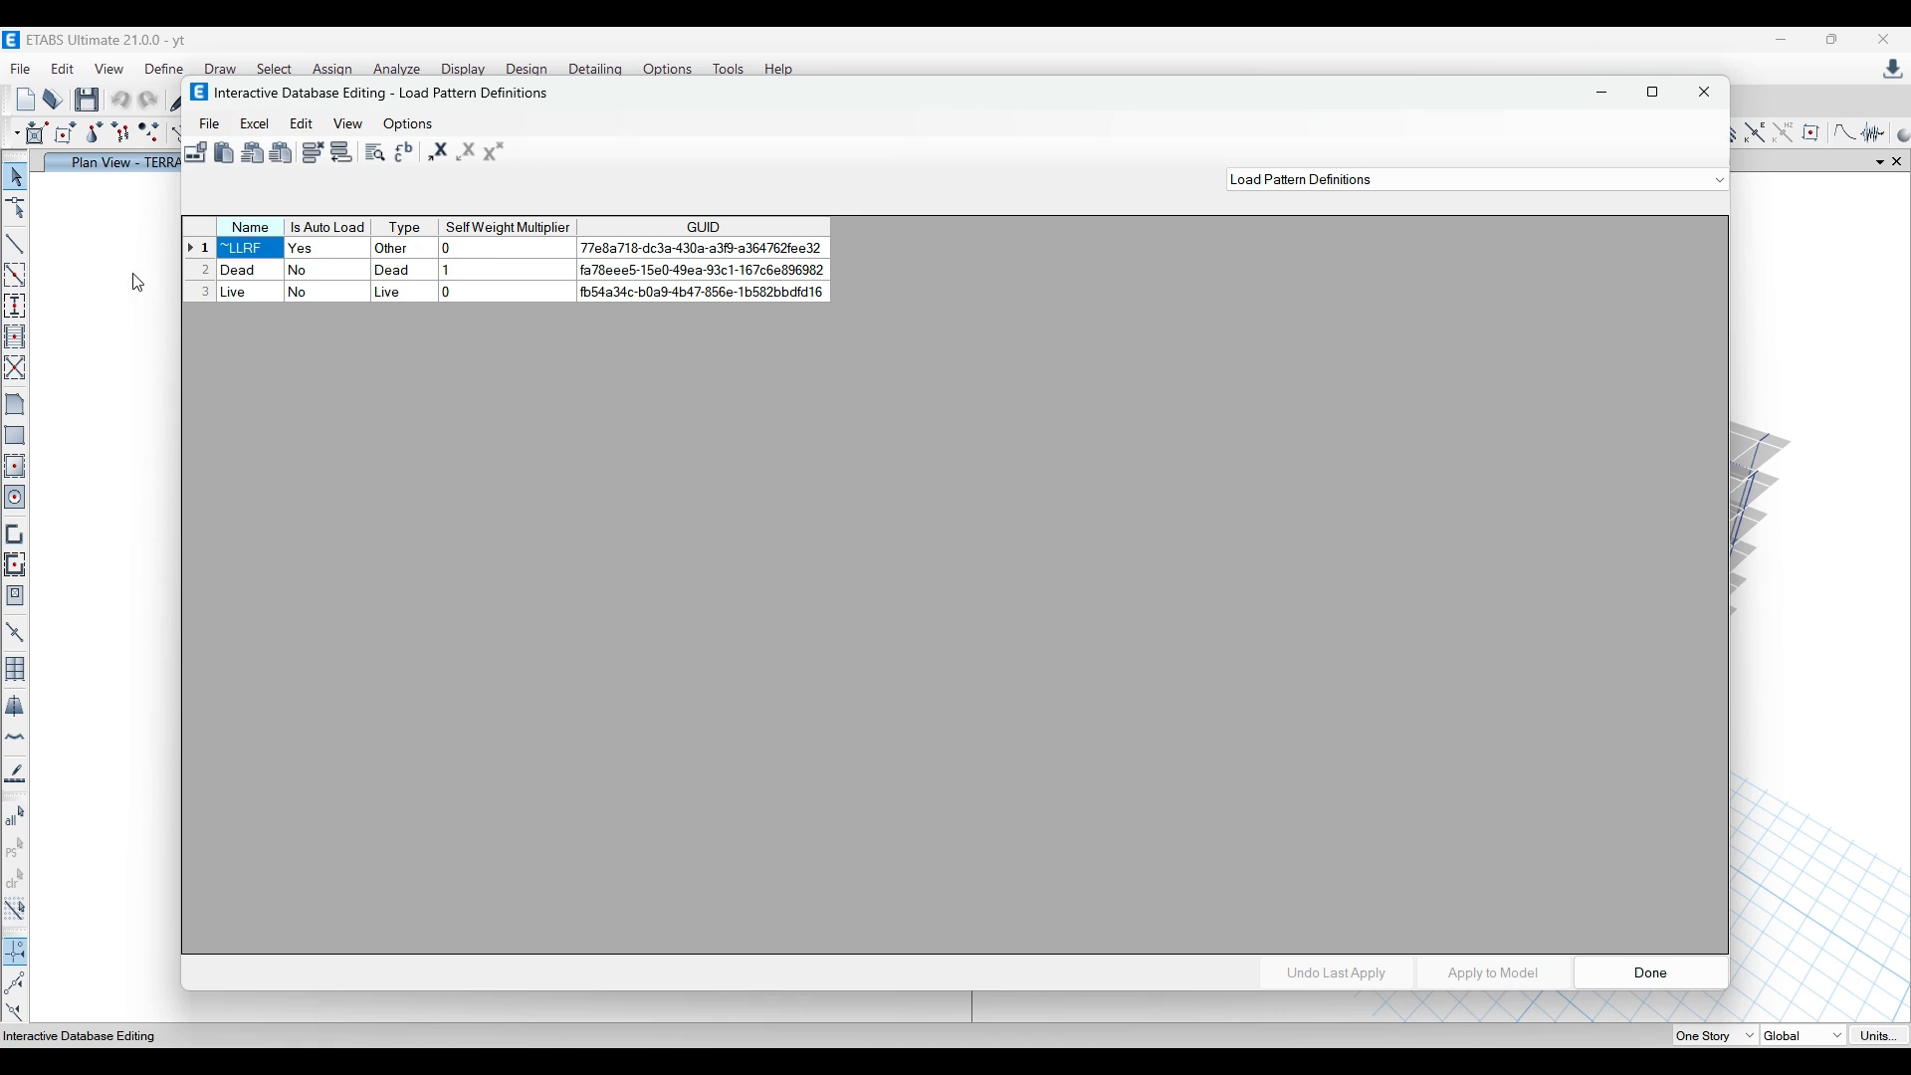
Step: Delete the existing ~LLRF, Dead and Live rows, leaving one appended blank row in the load pattern table
{"action": "left_click", "coordinate": [189, 245]}
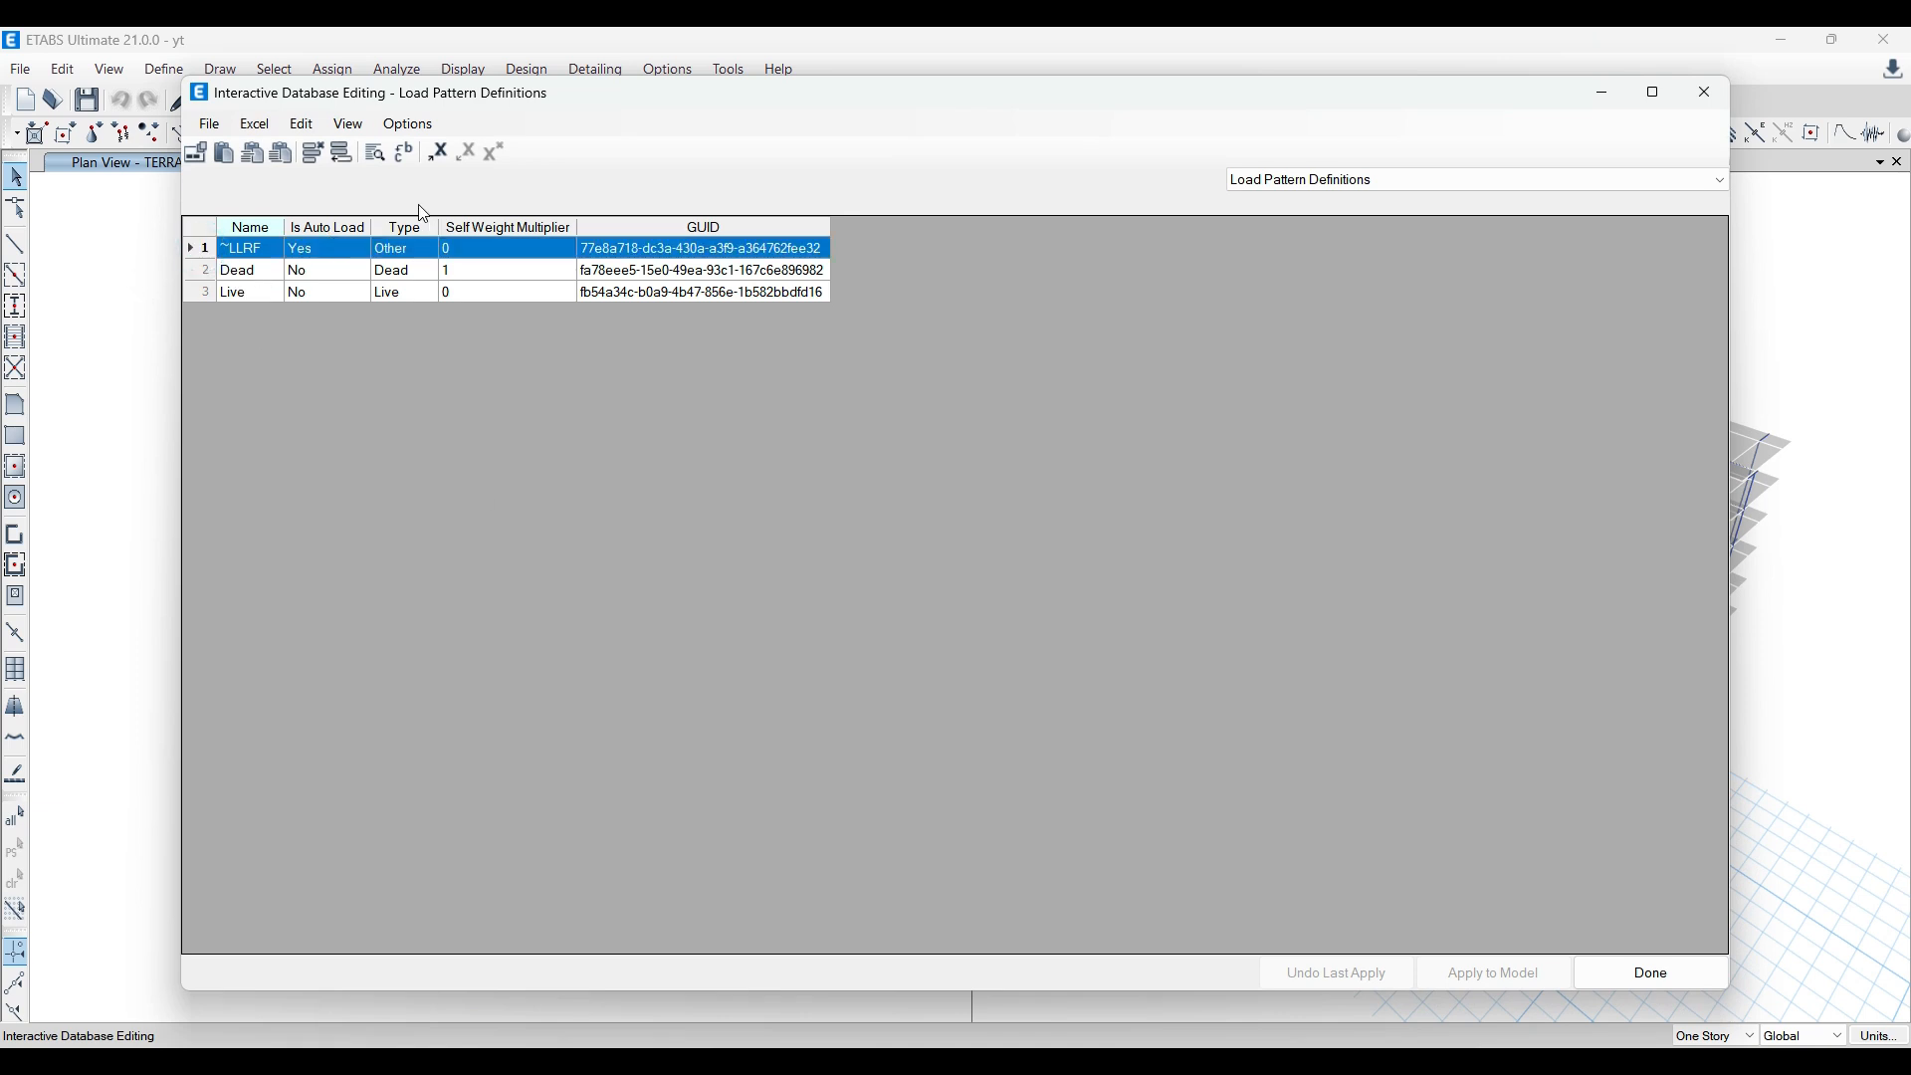
{"action": "left_click", "coordinate": [312, 153]}
{"action": "left_click", "coordinate": [312, 153]}
{"action": "left_click", "coordinate": [341, 153]}
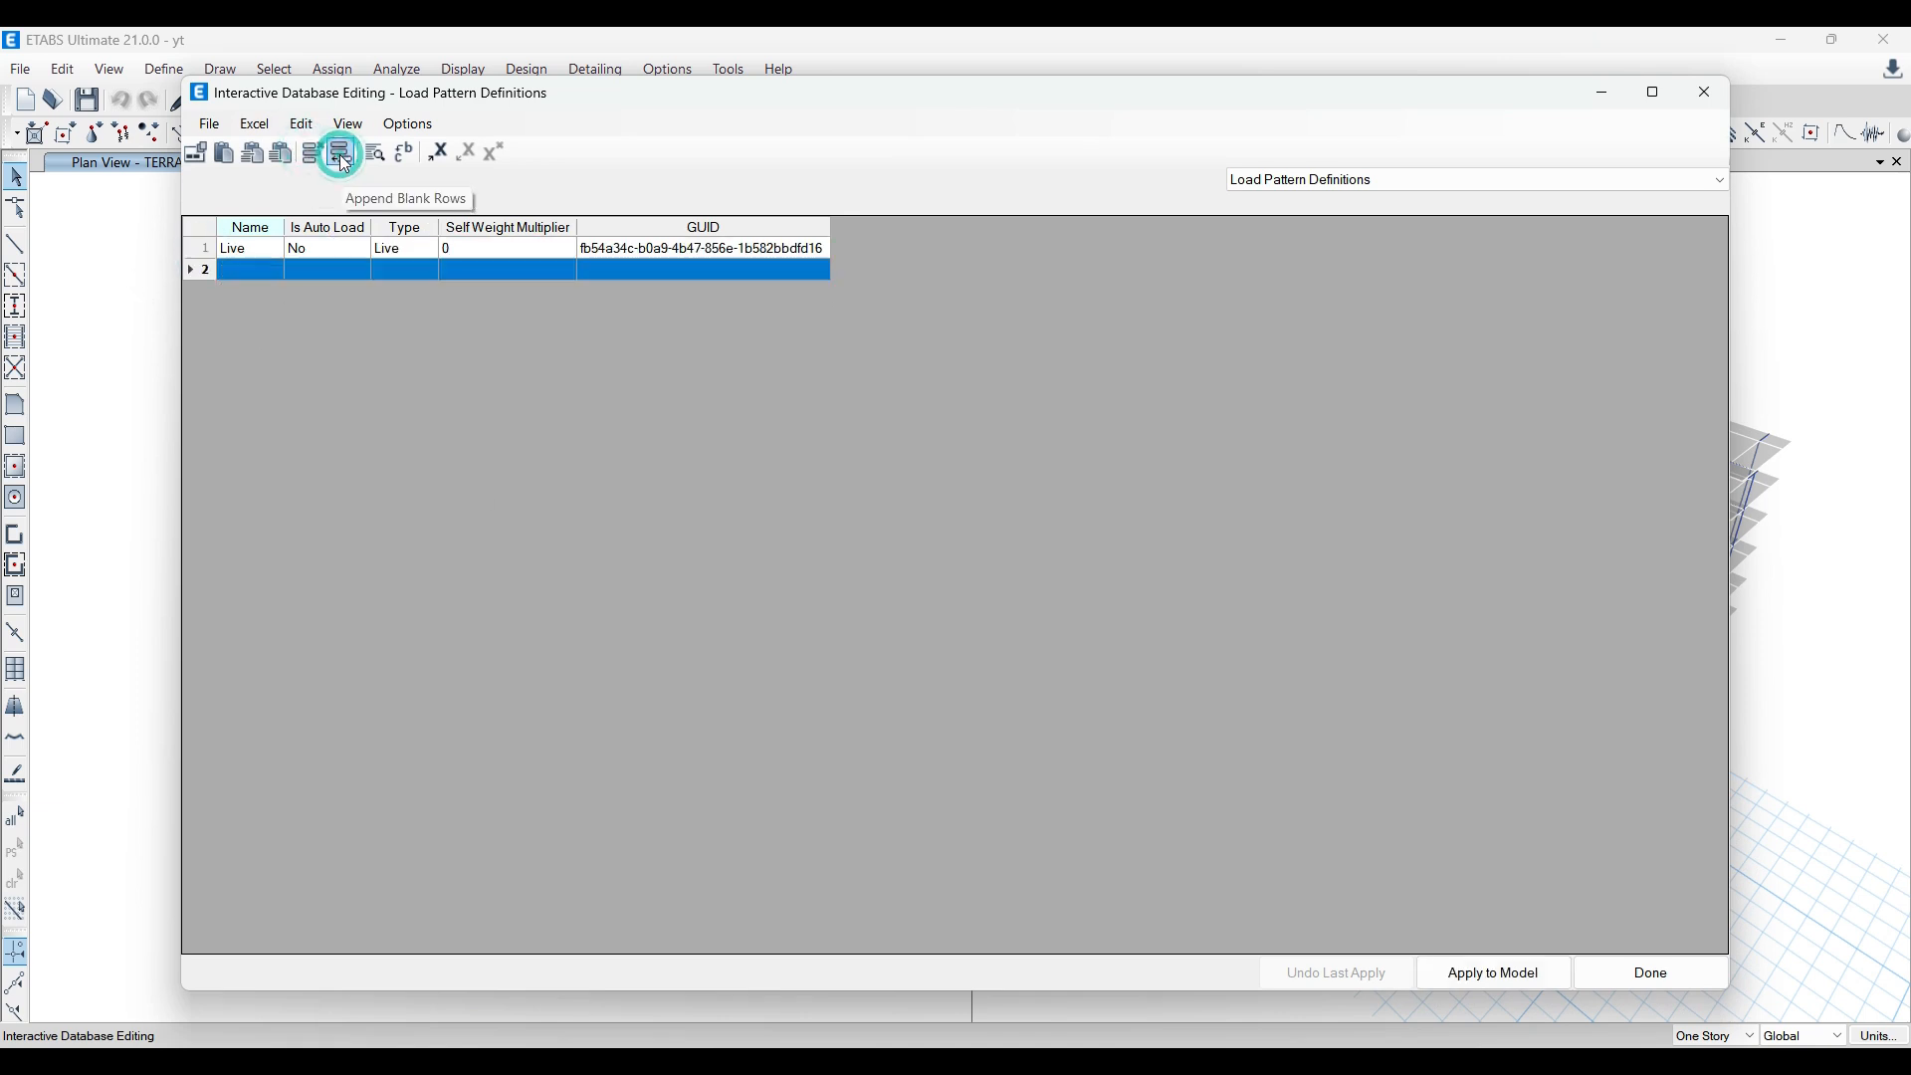
{"action": "left_click", "coordinate": [191, 248]}
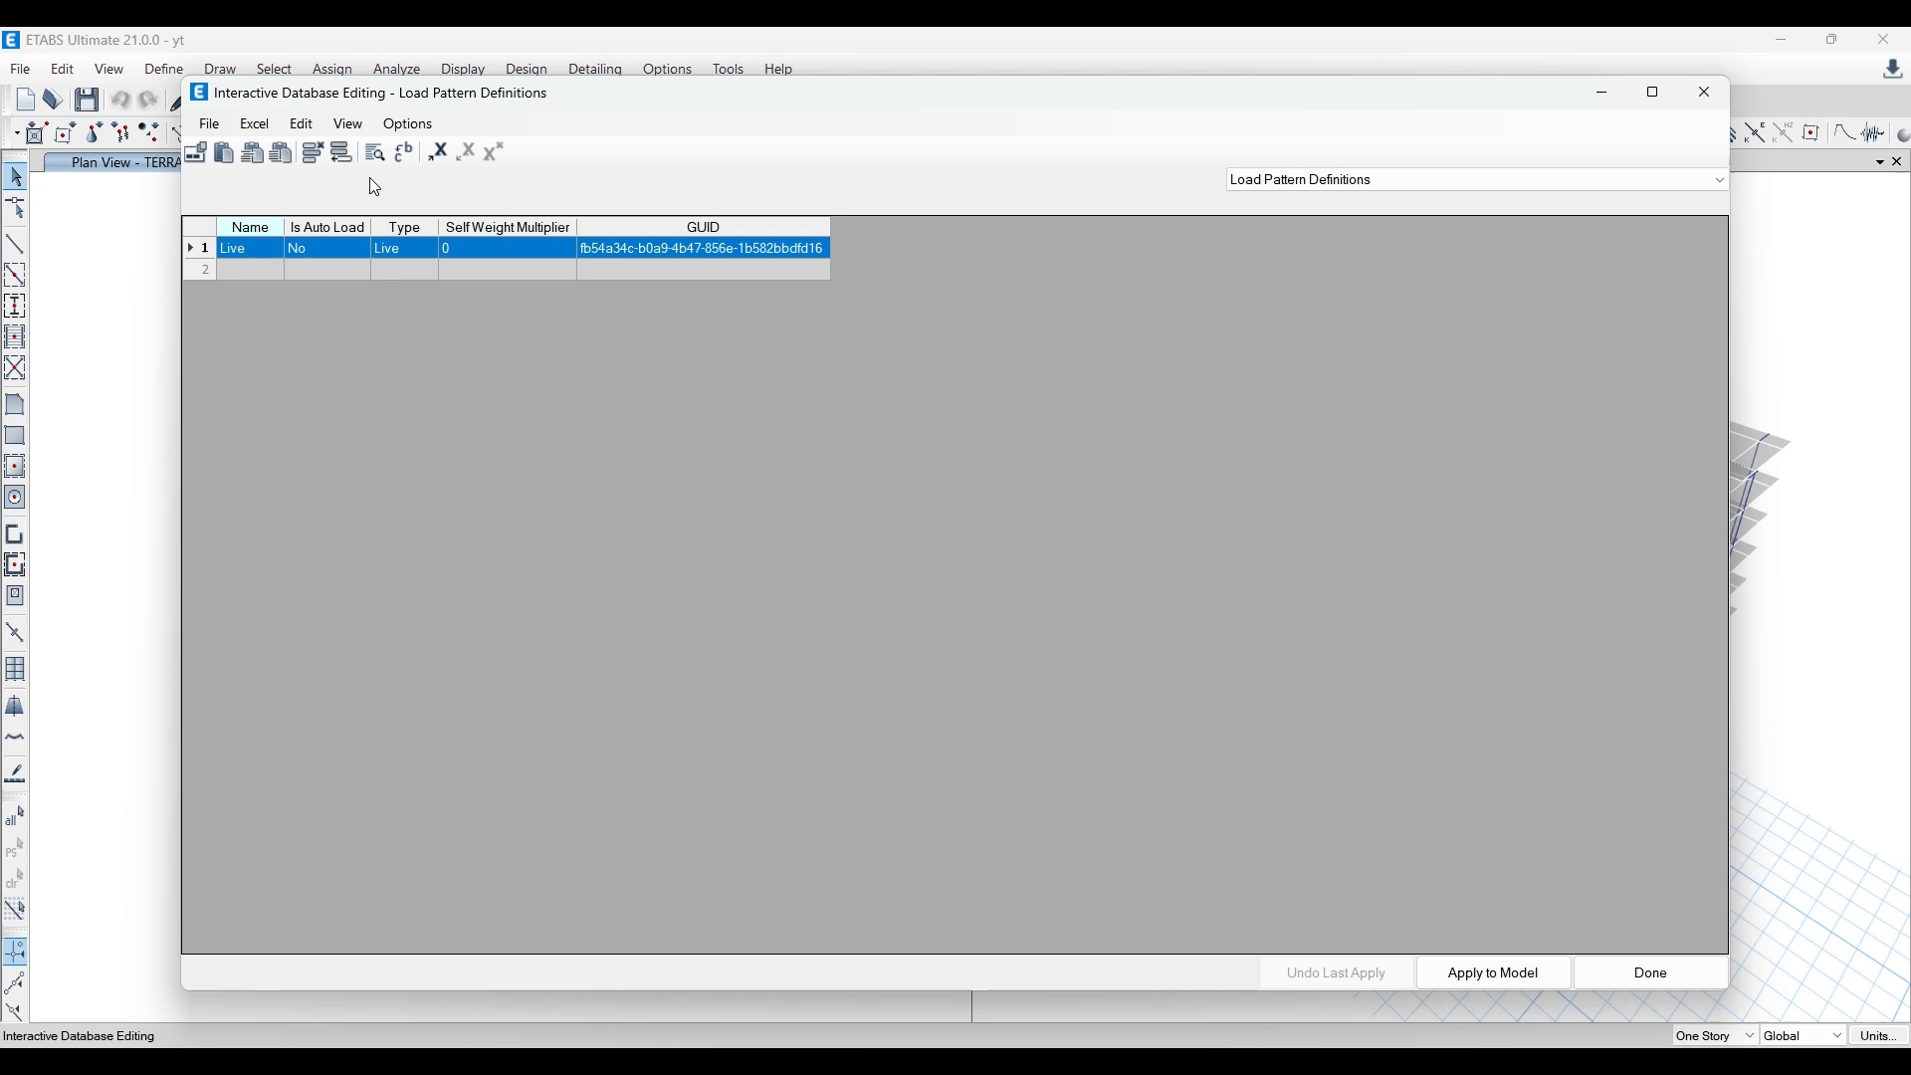
{"action": "left_click", "coordinate": [309, 155]}
{"action": "left_click", "coordinate": [200, 248]}
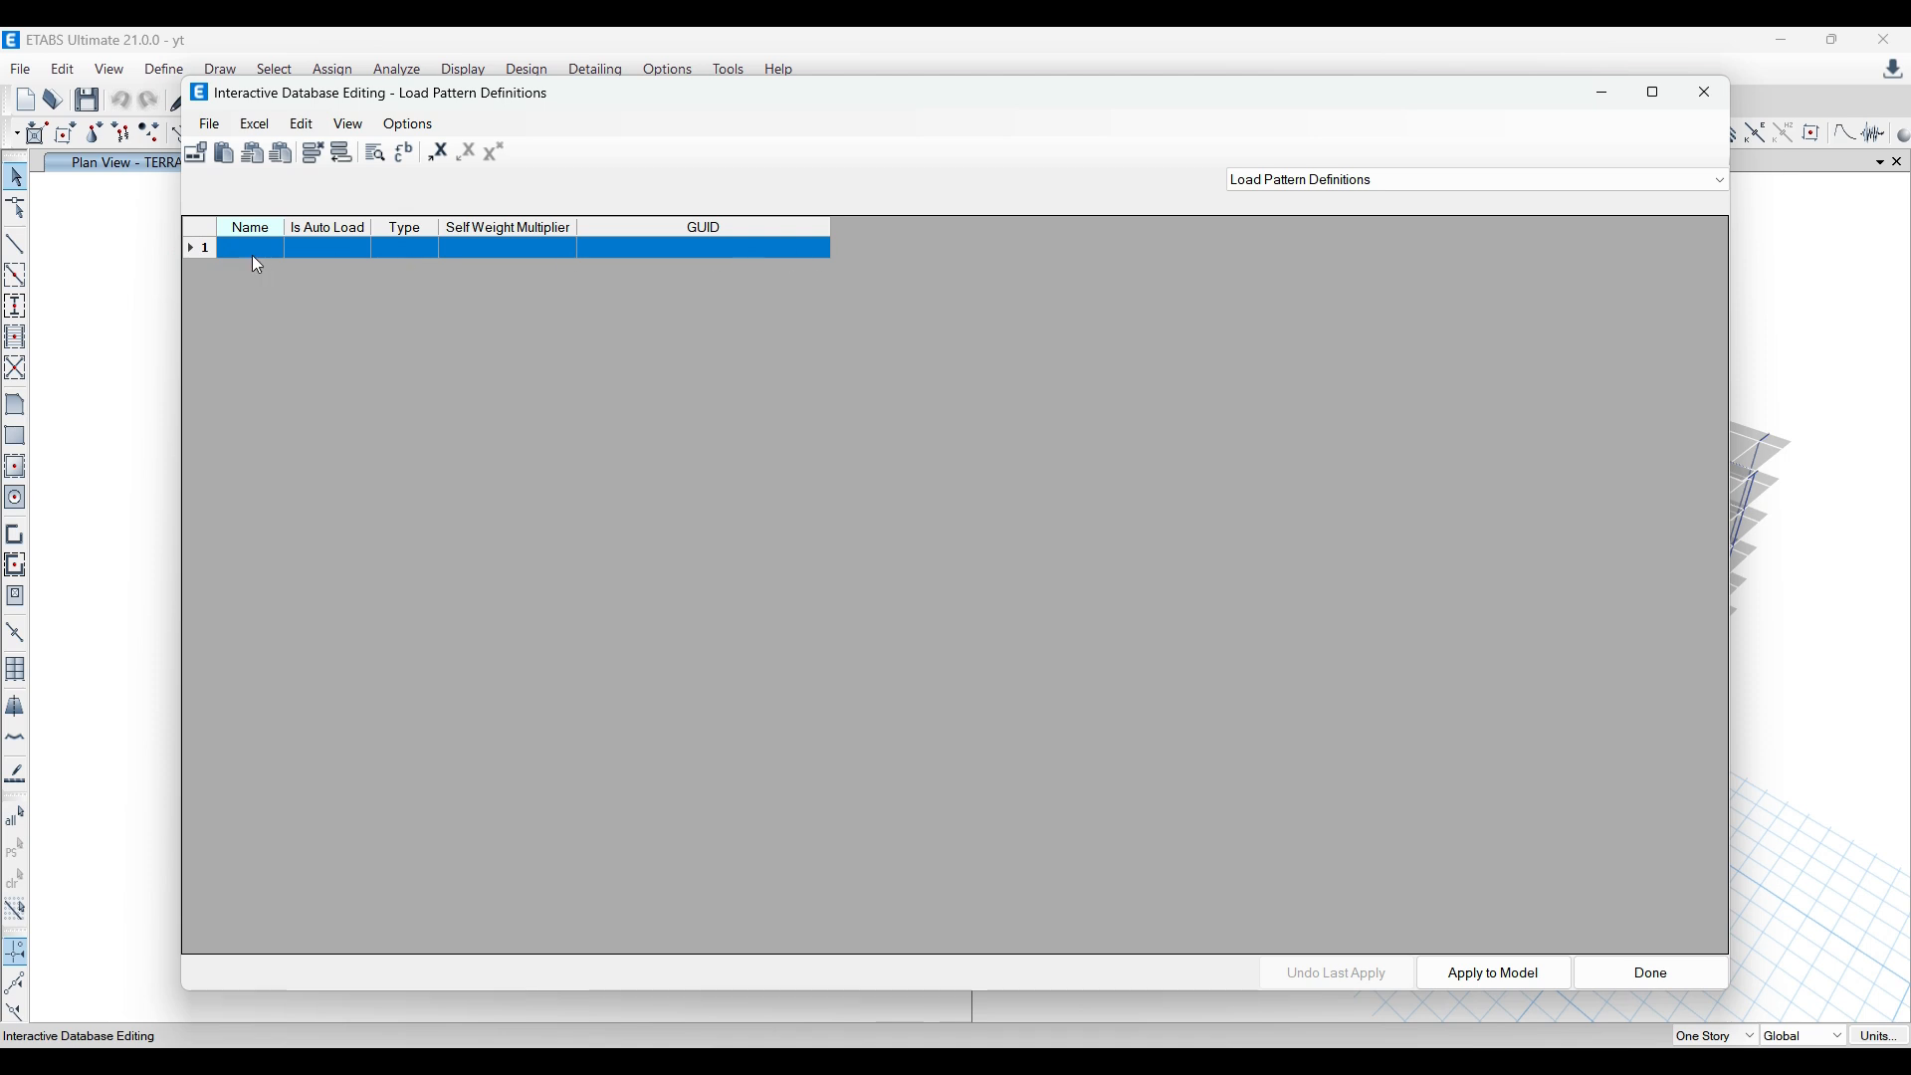
Step: Paste the copied load pattern rows into the blank row, apply them to the model and finish the interactive editing
{"action": "key", "text": "ctrl+v"}
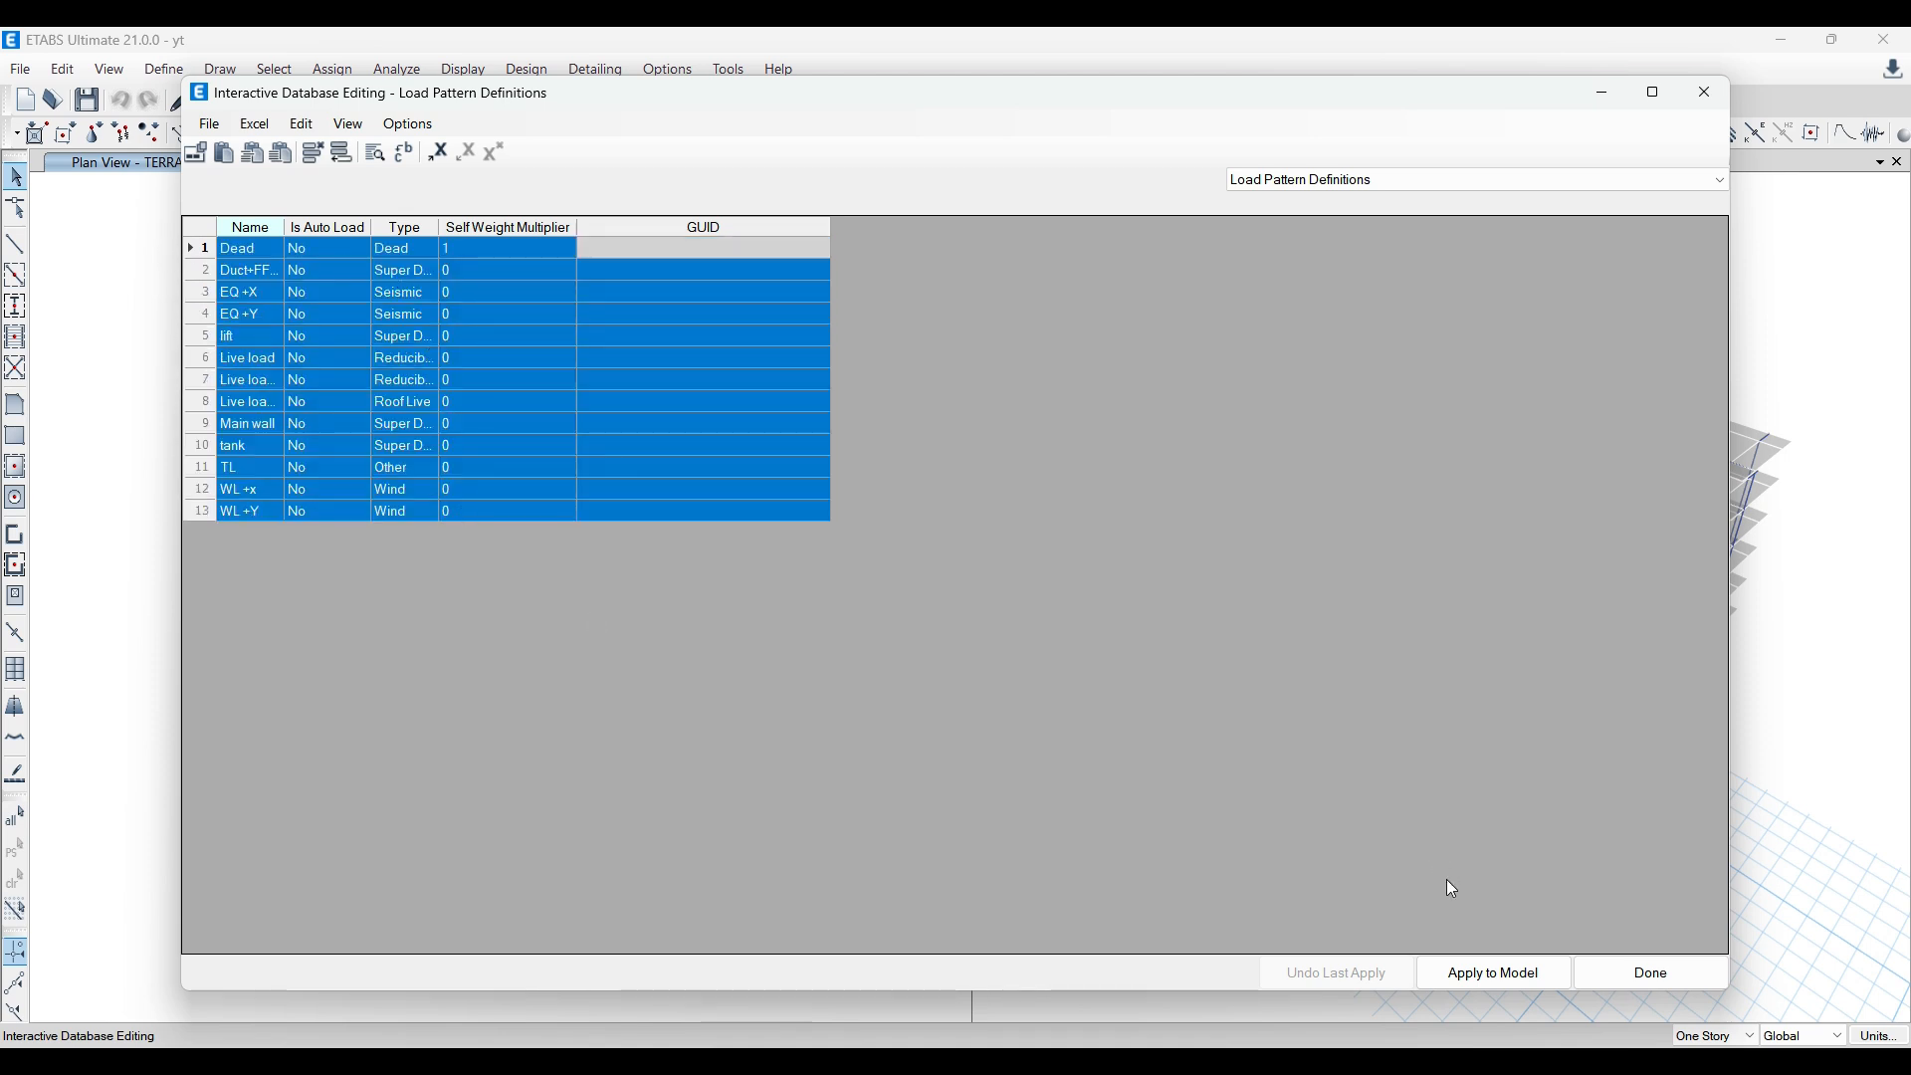
{"action": "left_click", "coordinate": [1518, 981]}
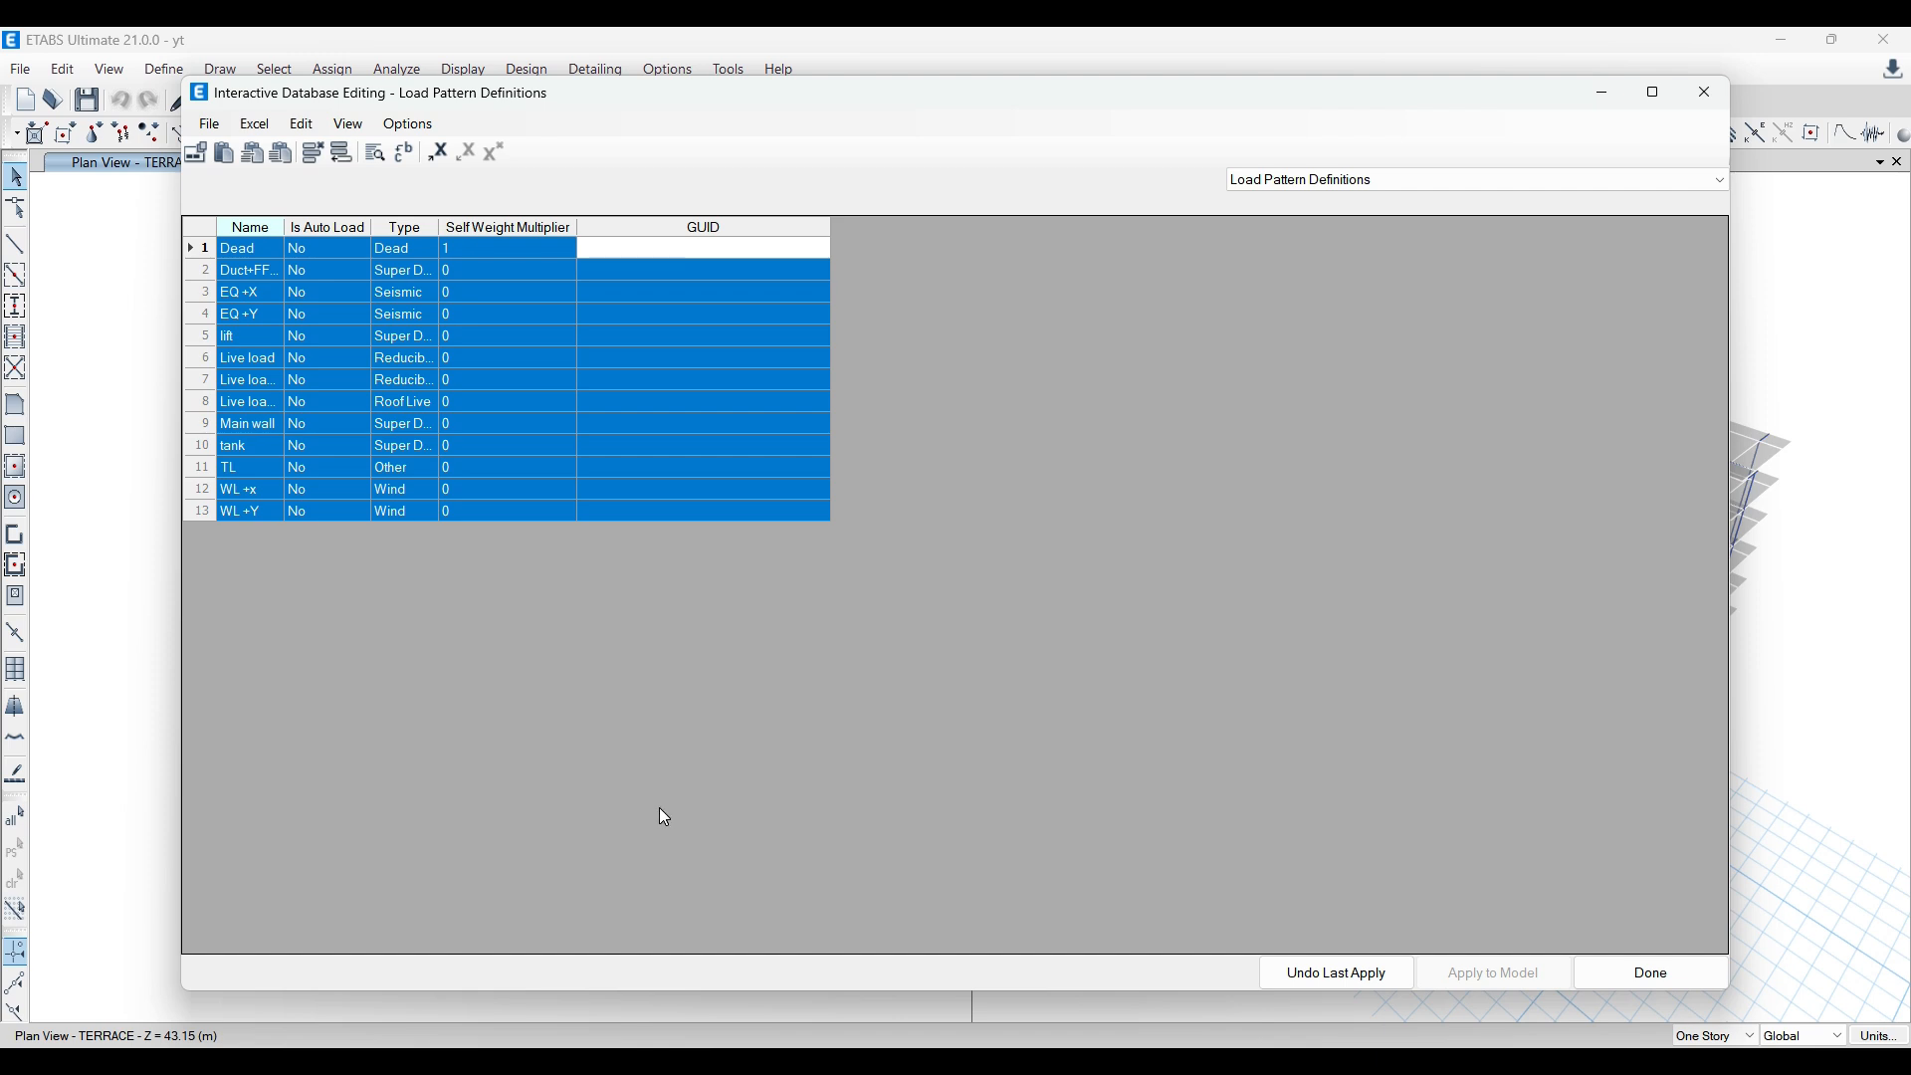
{"action": "left_click", "coordinate": [1633, 969]}
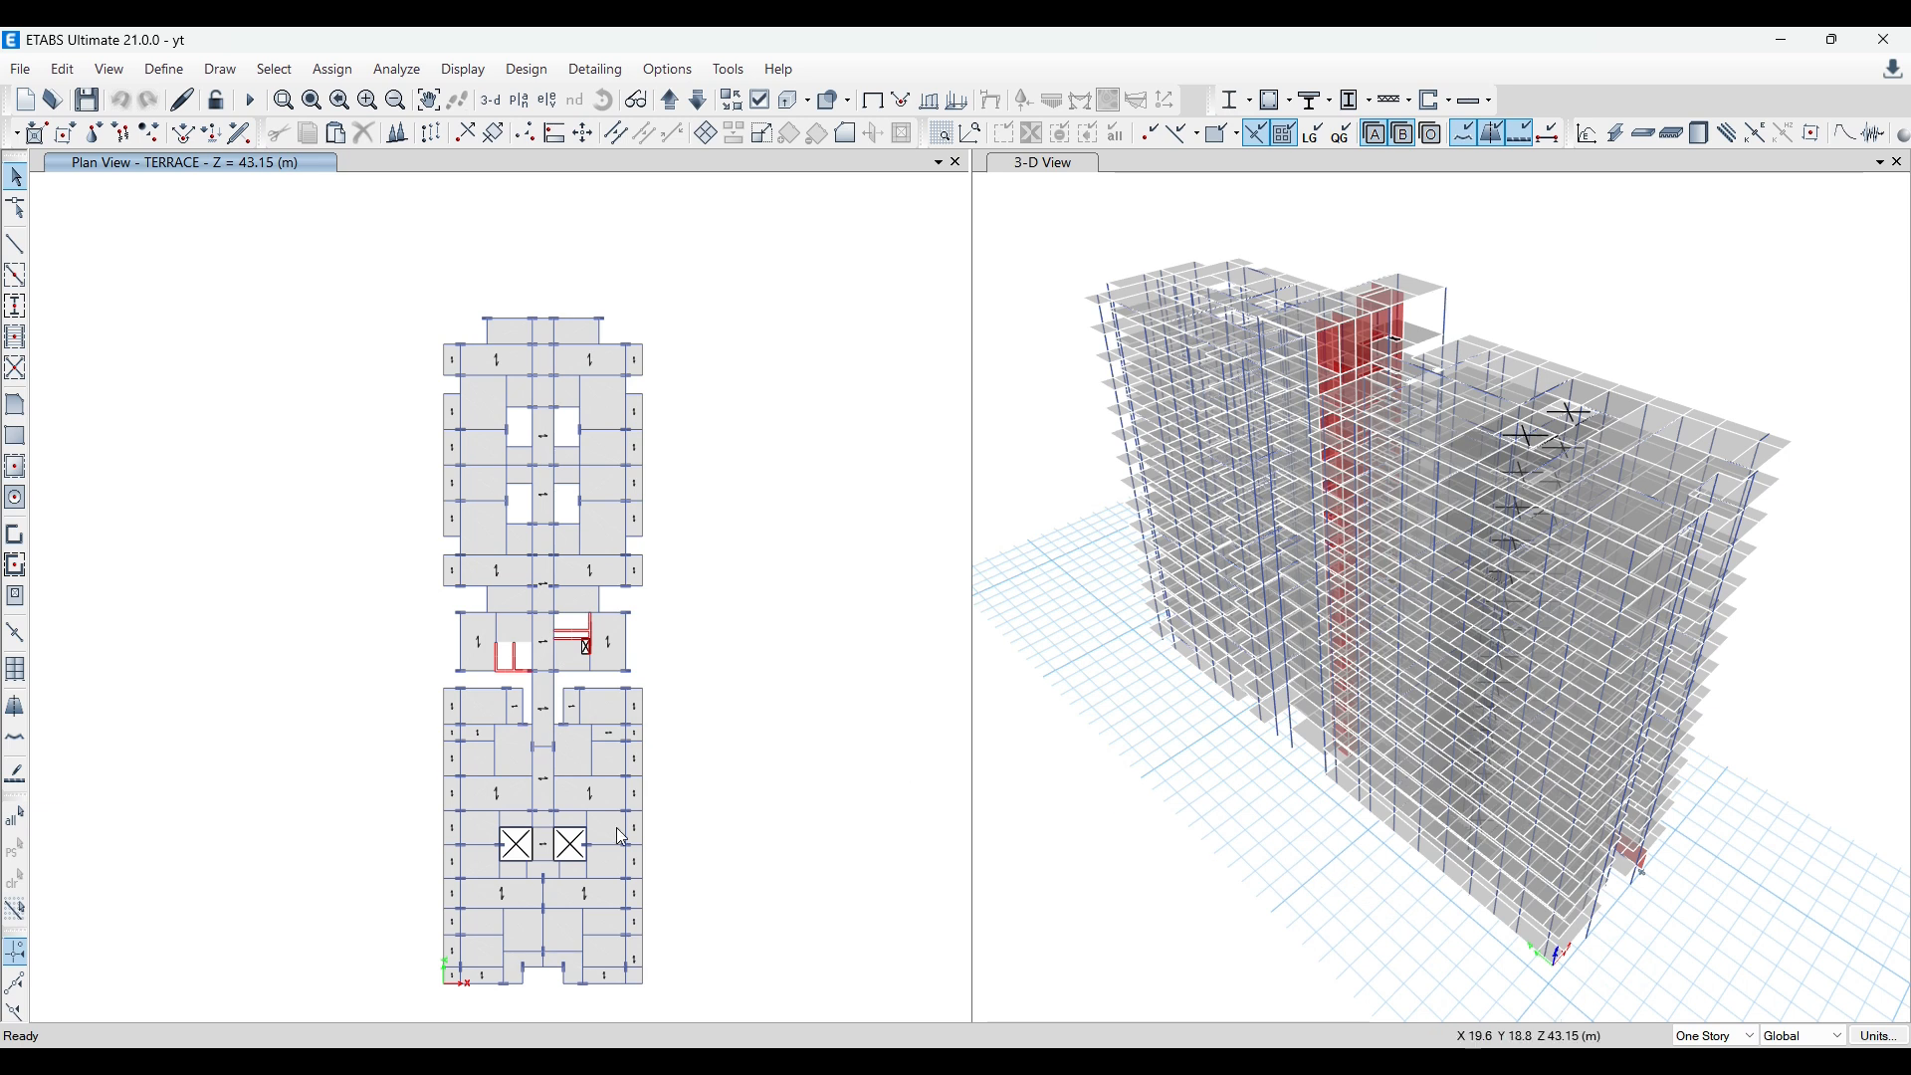
Step: Switch to the base file and review its defined load patterns and load cases
{"action": "mouse_move", "coordinate": [699, 1013]}
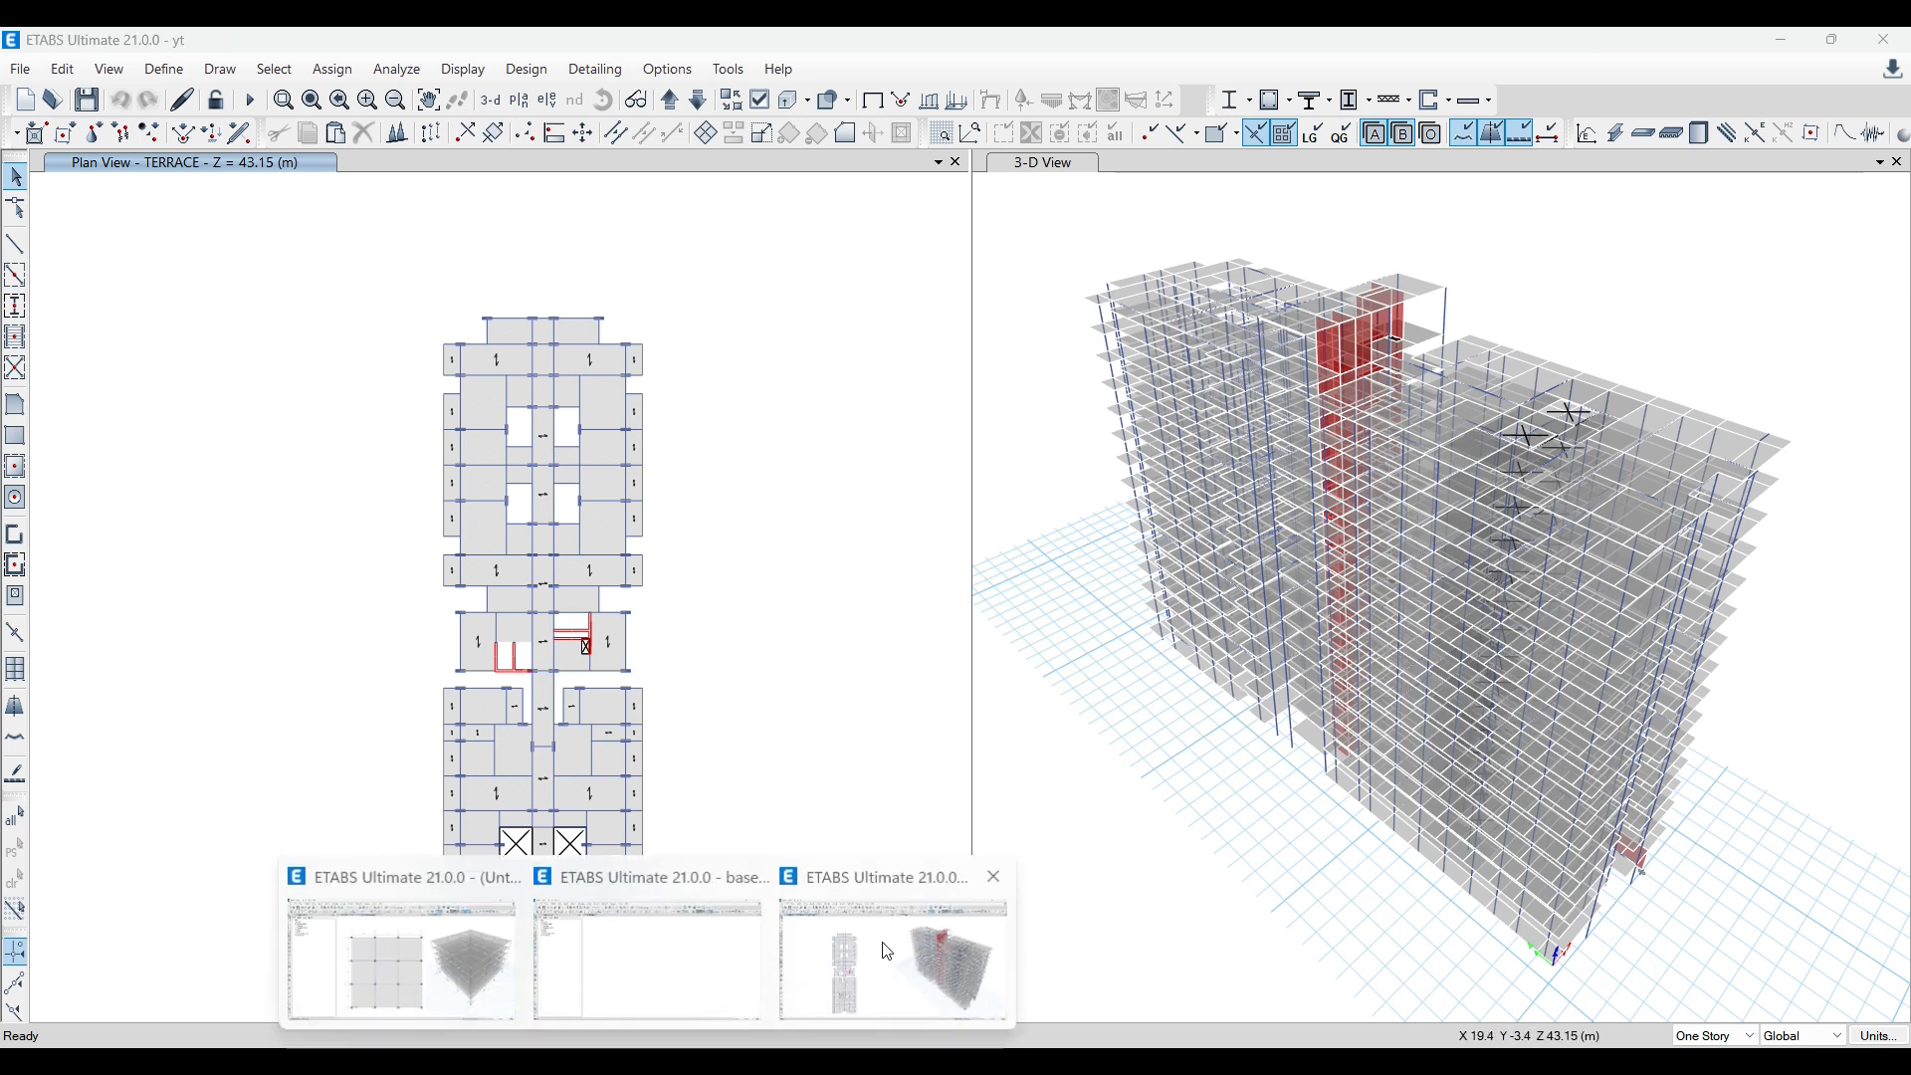
{"action": "left_click", "coordinate": [696, 971]}
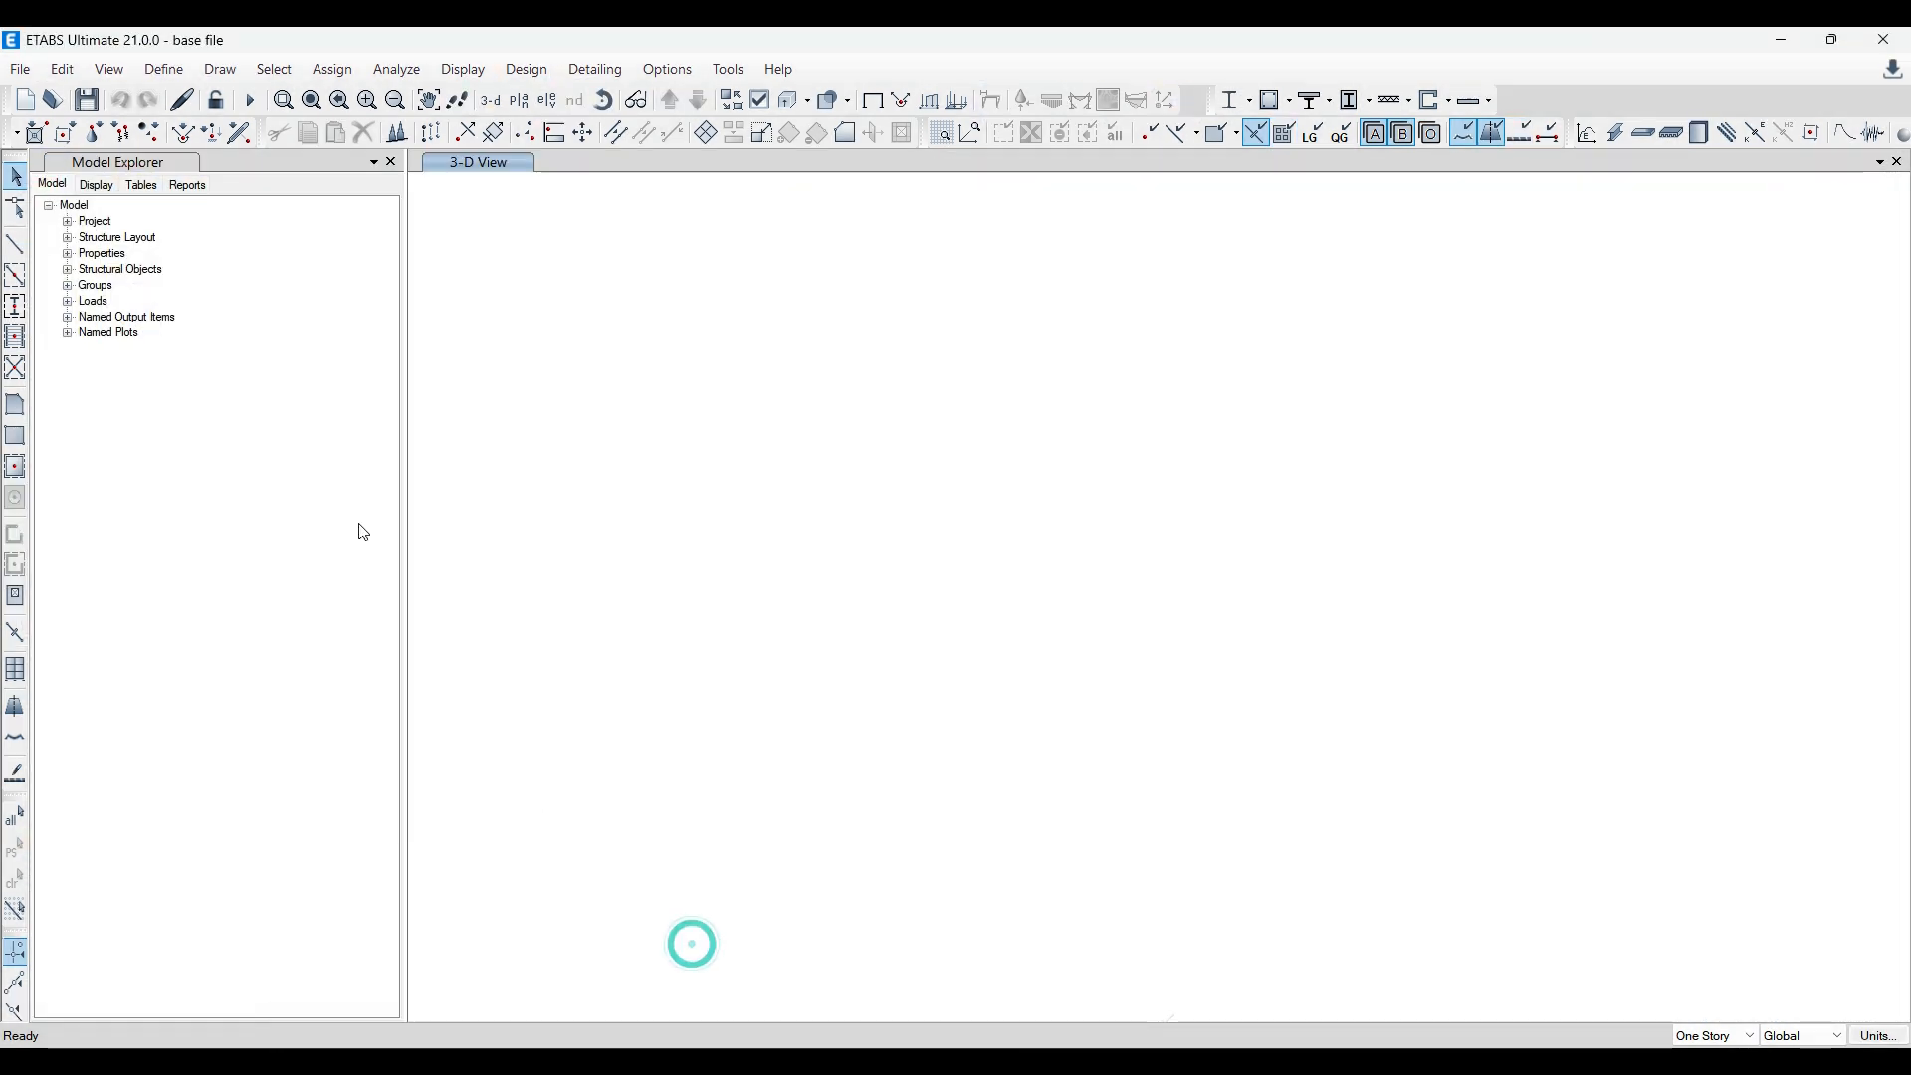
{"action": "left_click", "coordinate": [62, 68]}
{"action": "mouse_move", "coordinate": [151, 71]}
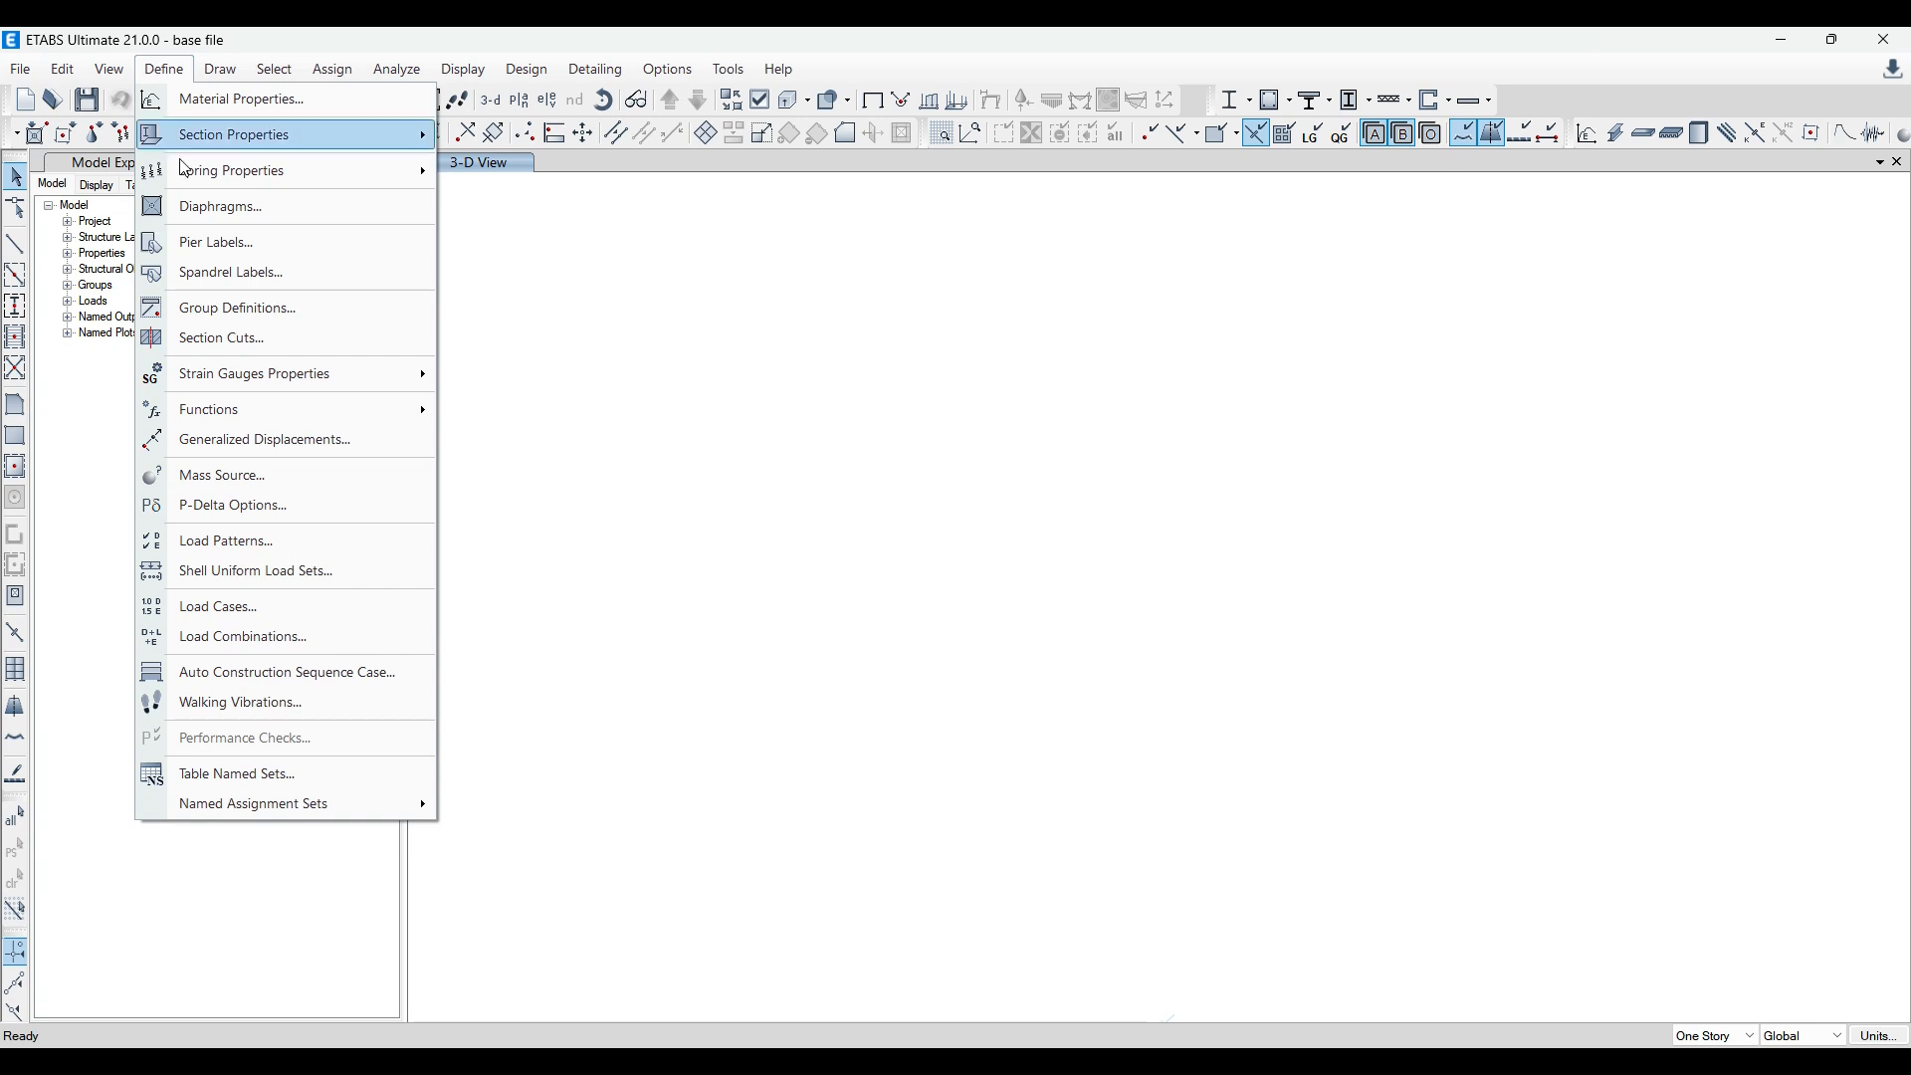
{"action": "left_click", "coordinate": [223, 542]}
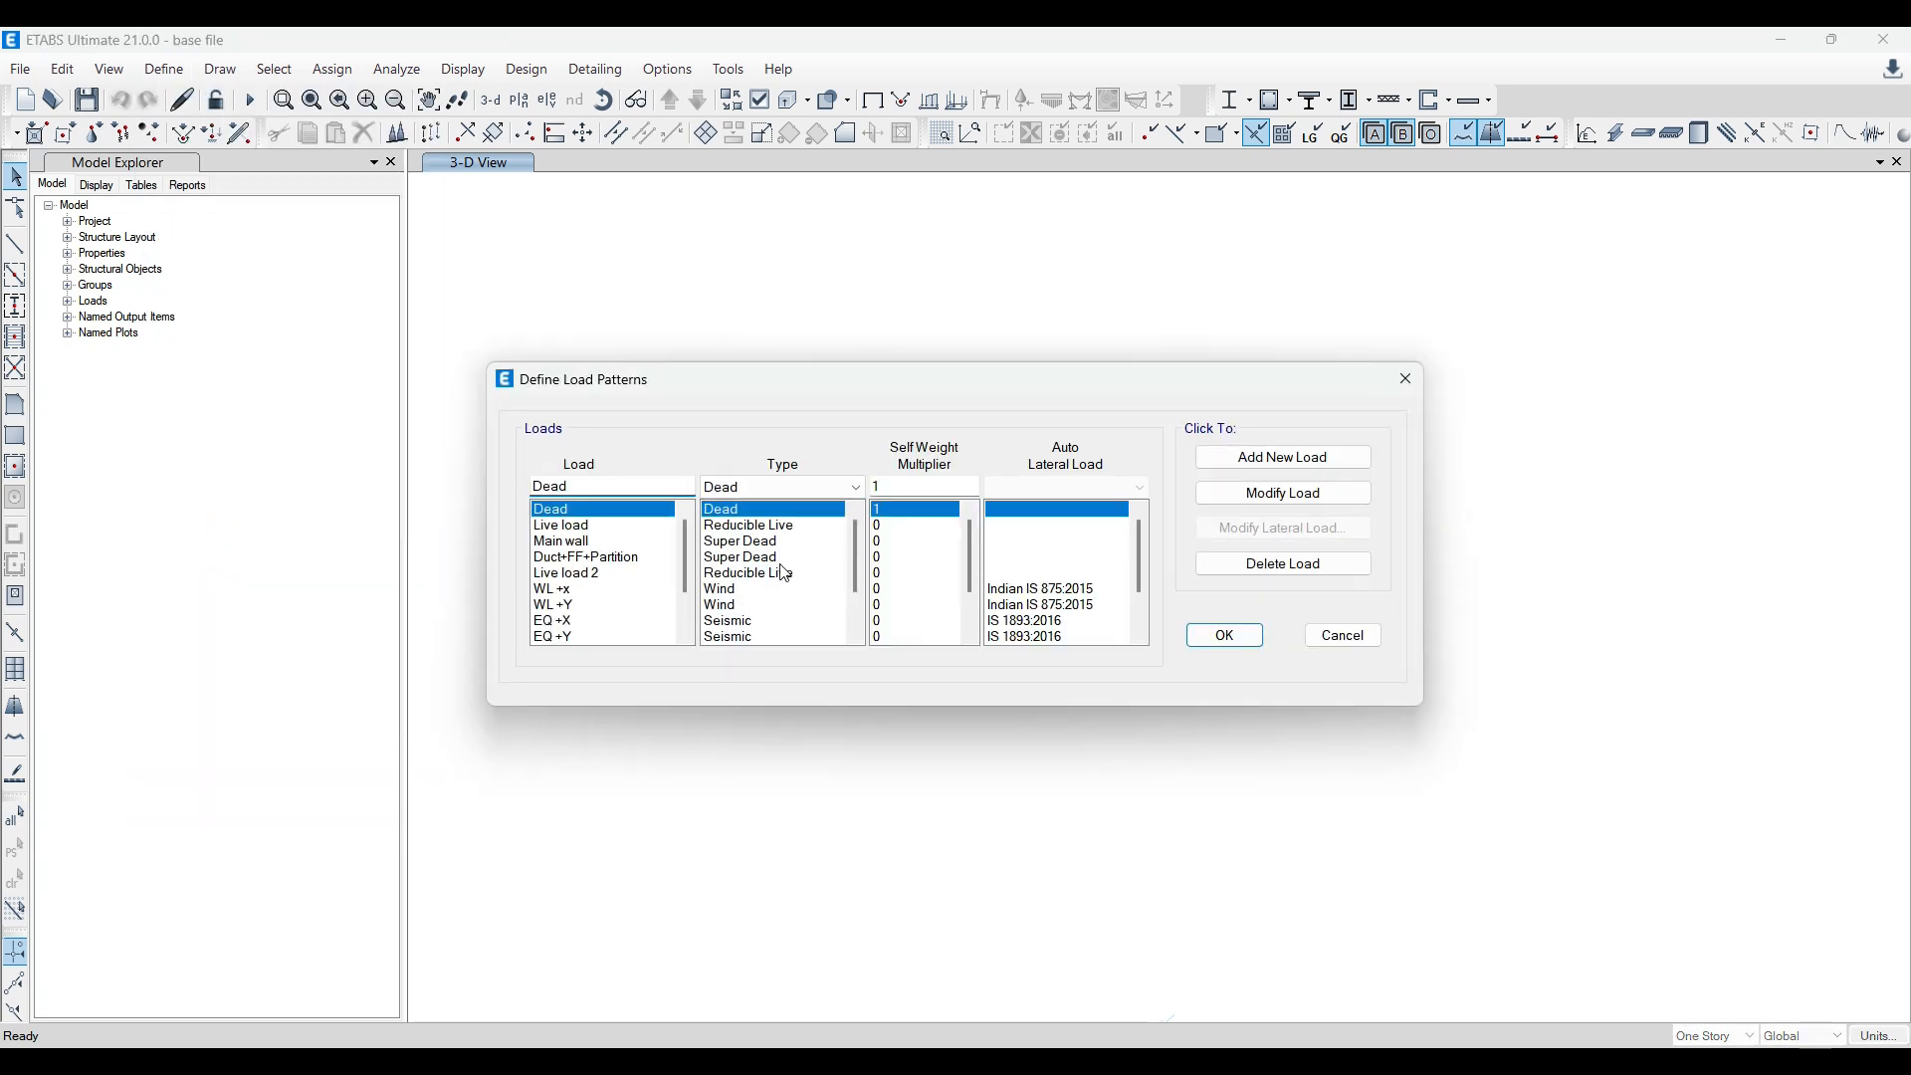
{"action": "left_click", "coordinate": [1405, 379]}
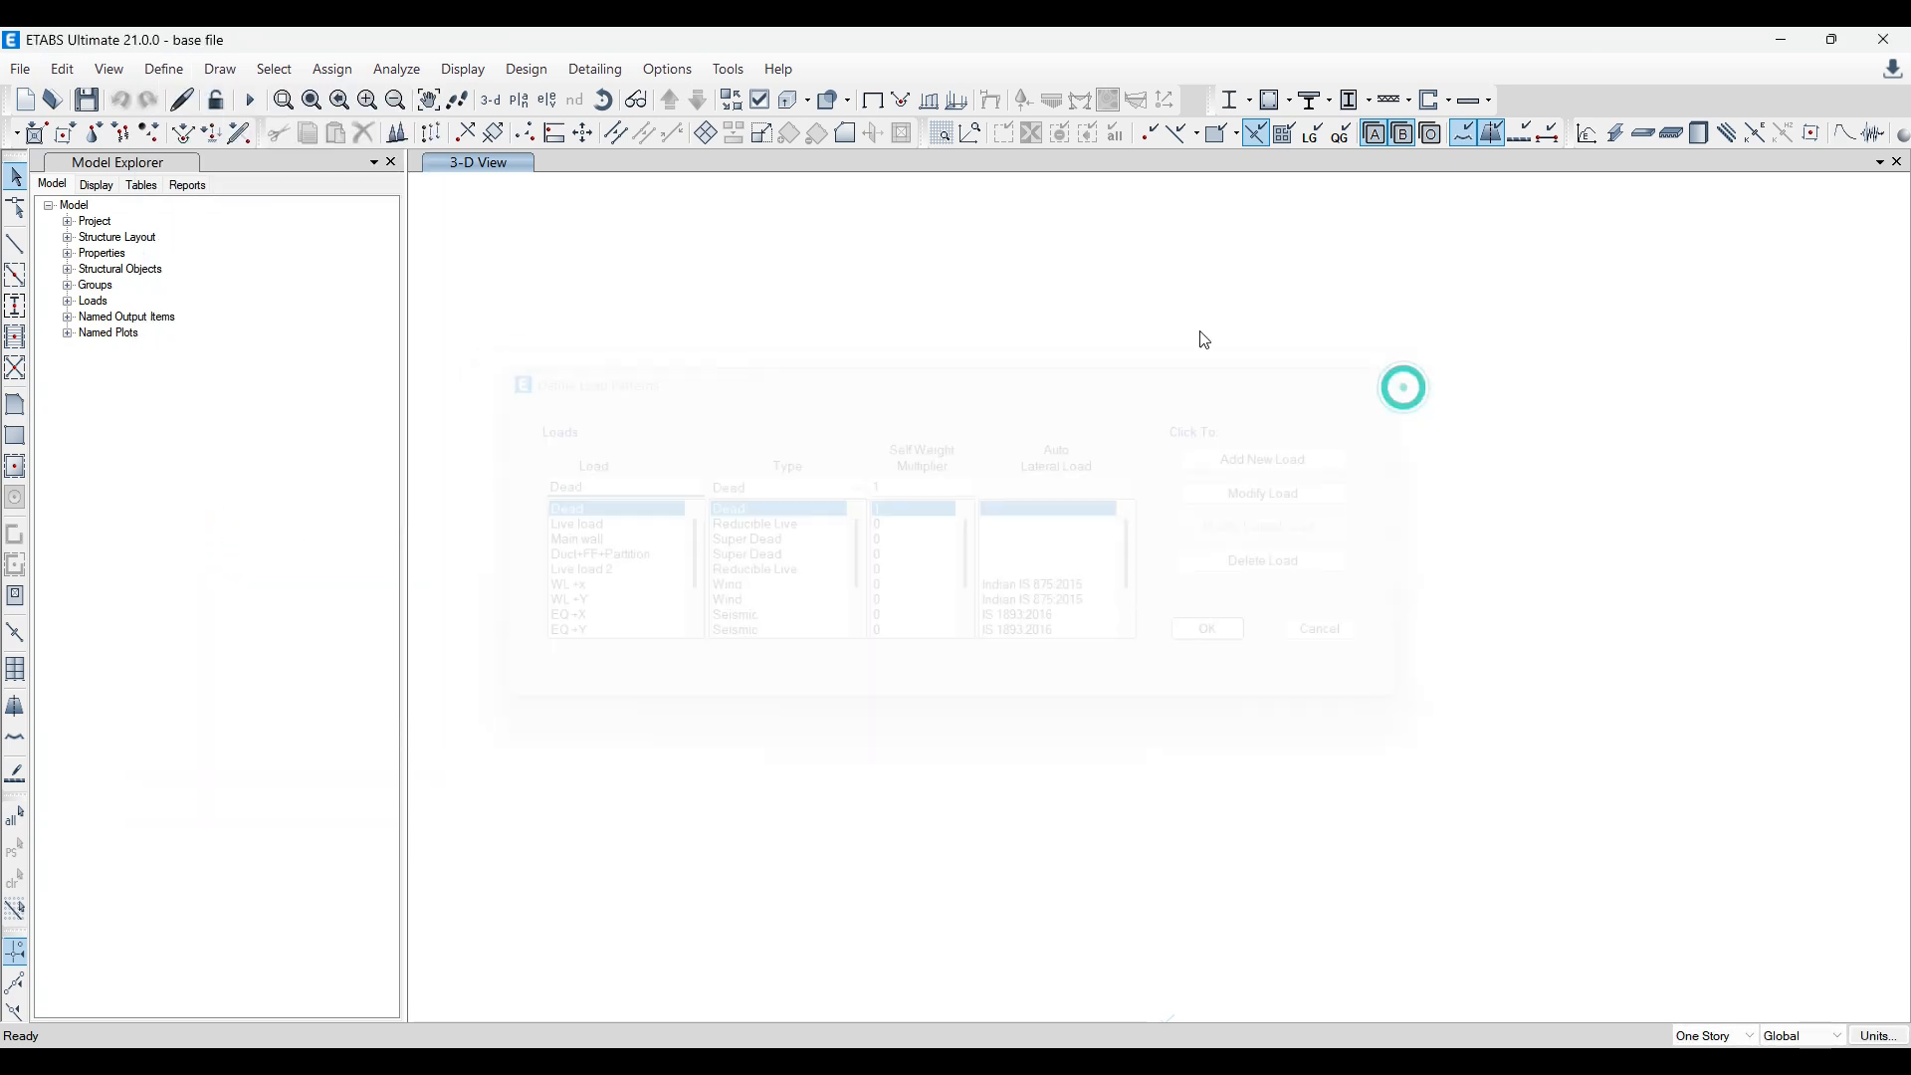
{"action": "left_click", "coordinate": [162, 69]}
{"action": "left_click", "coordinate": [251, 609]}
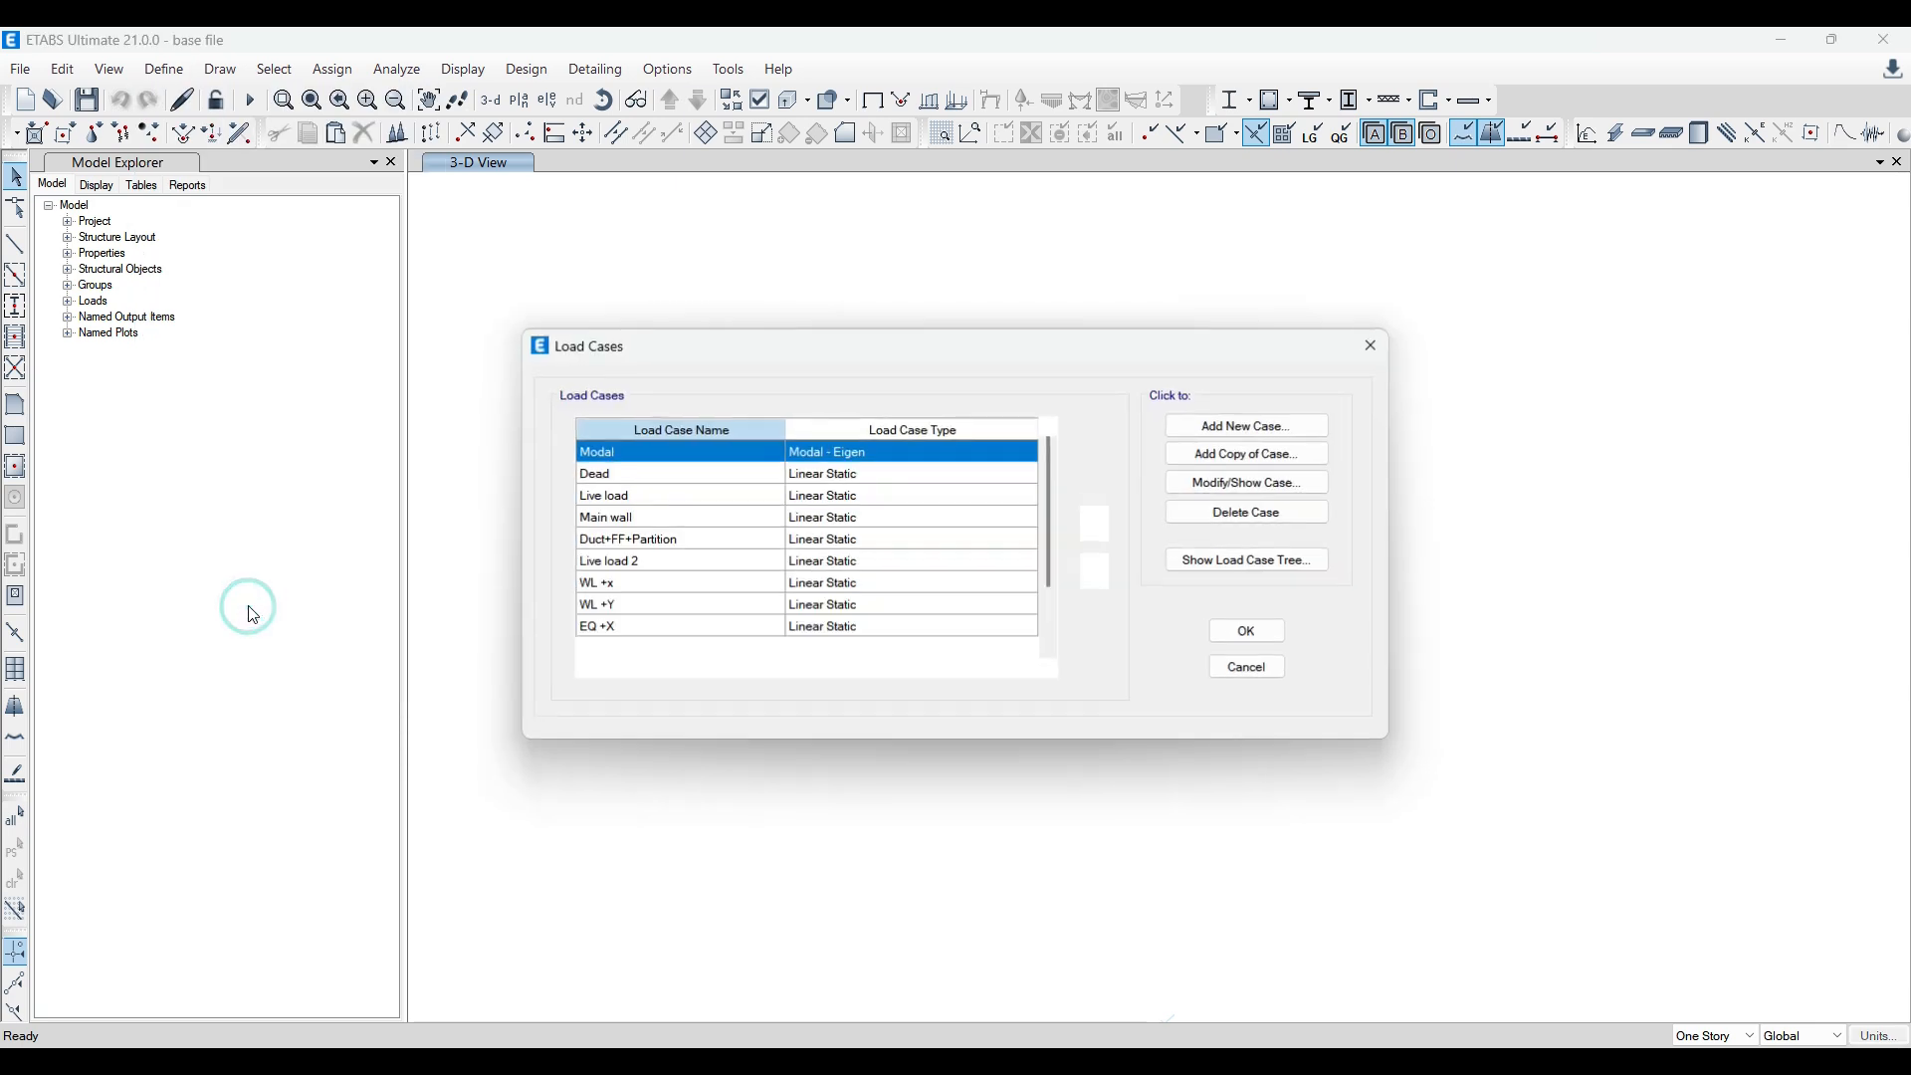
{"action": "left_click", "coordinate": [1372, 345]}
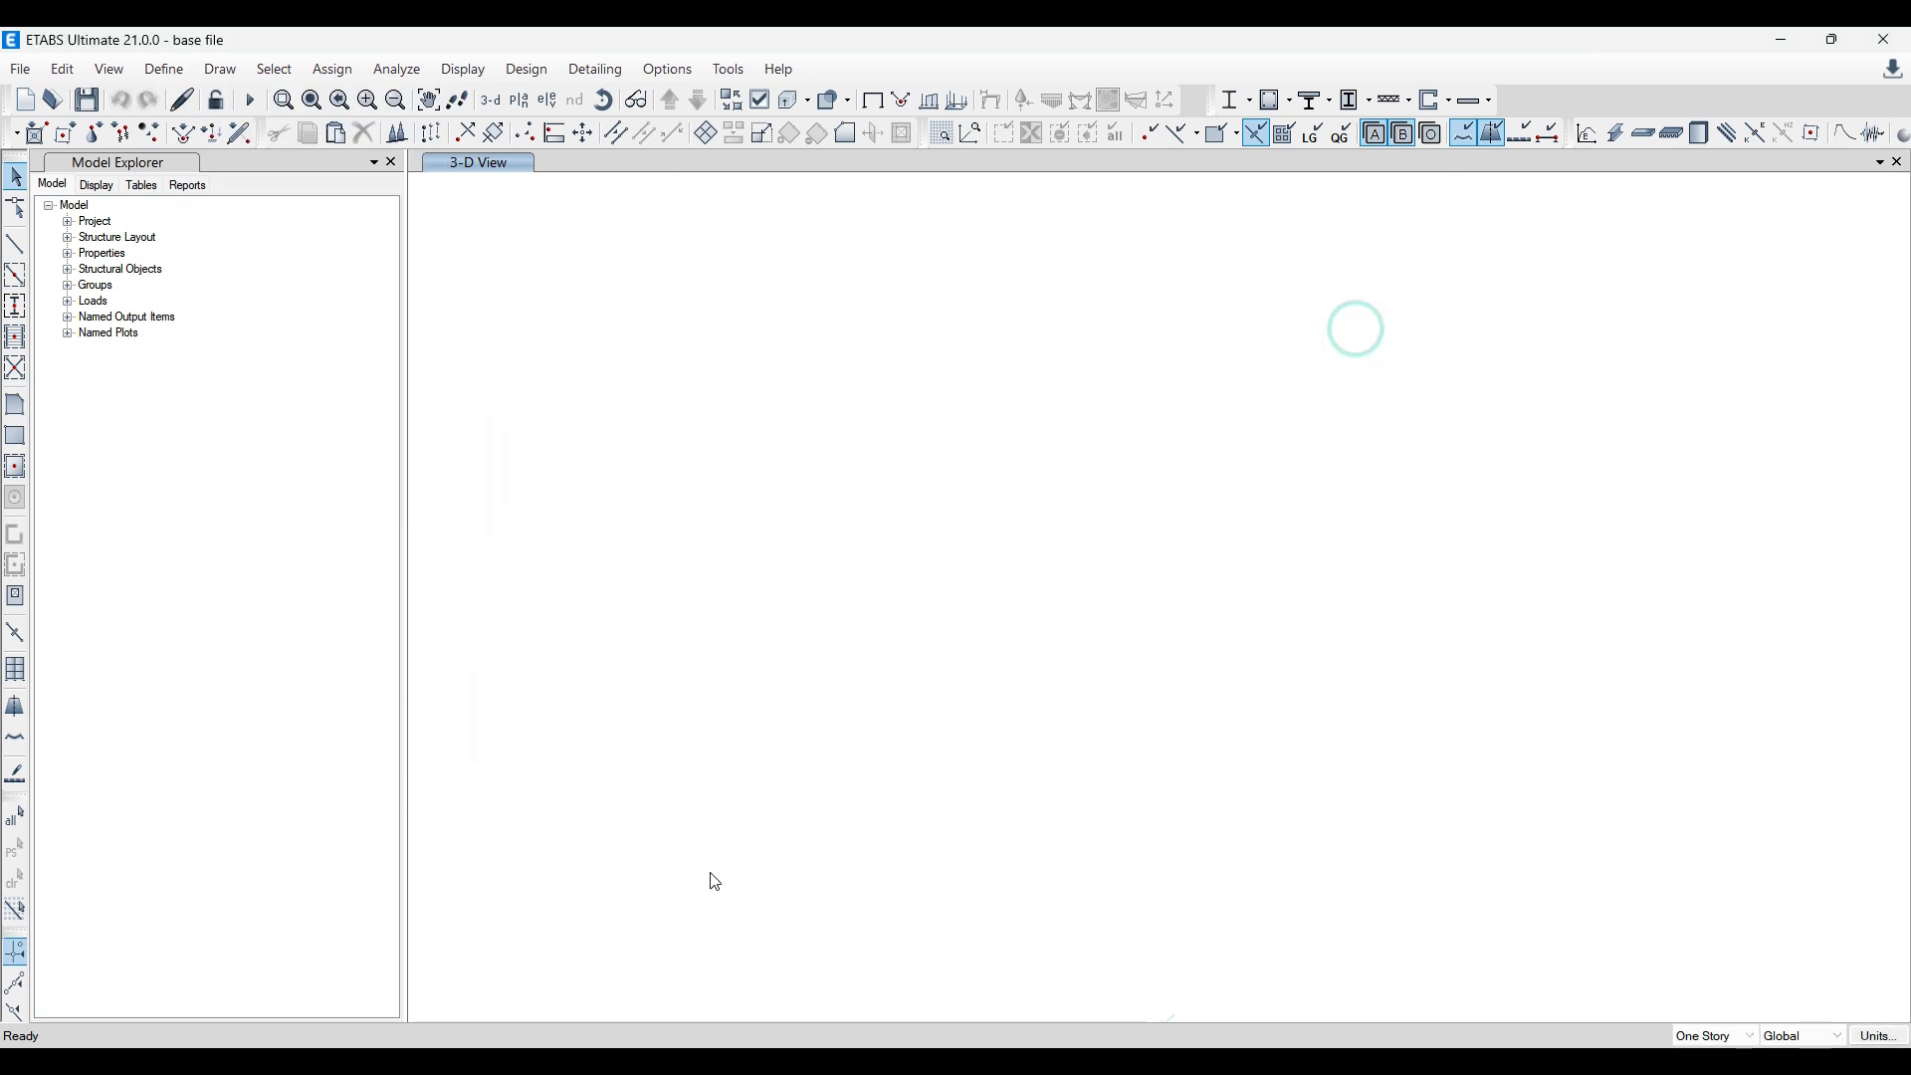
Step: Switch to the yt model and check its load cases and load patterns against the base file
{"action": "left_click", "coordinate": [901, 980]}
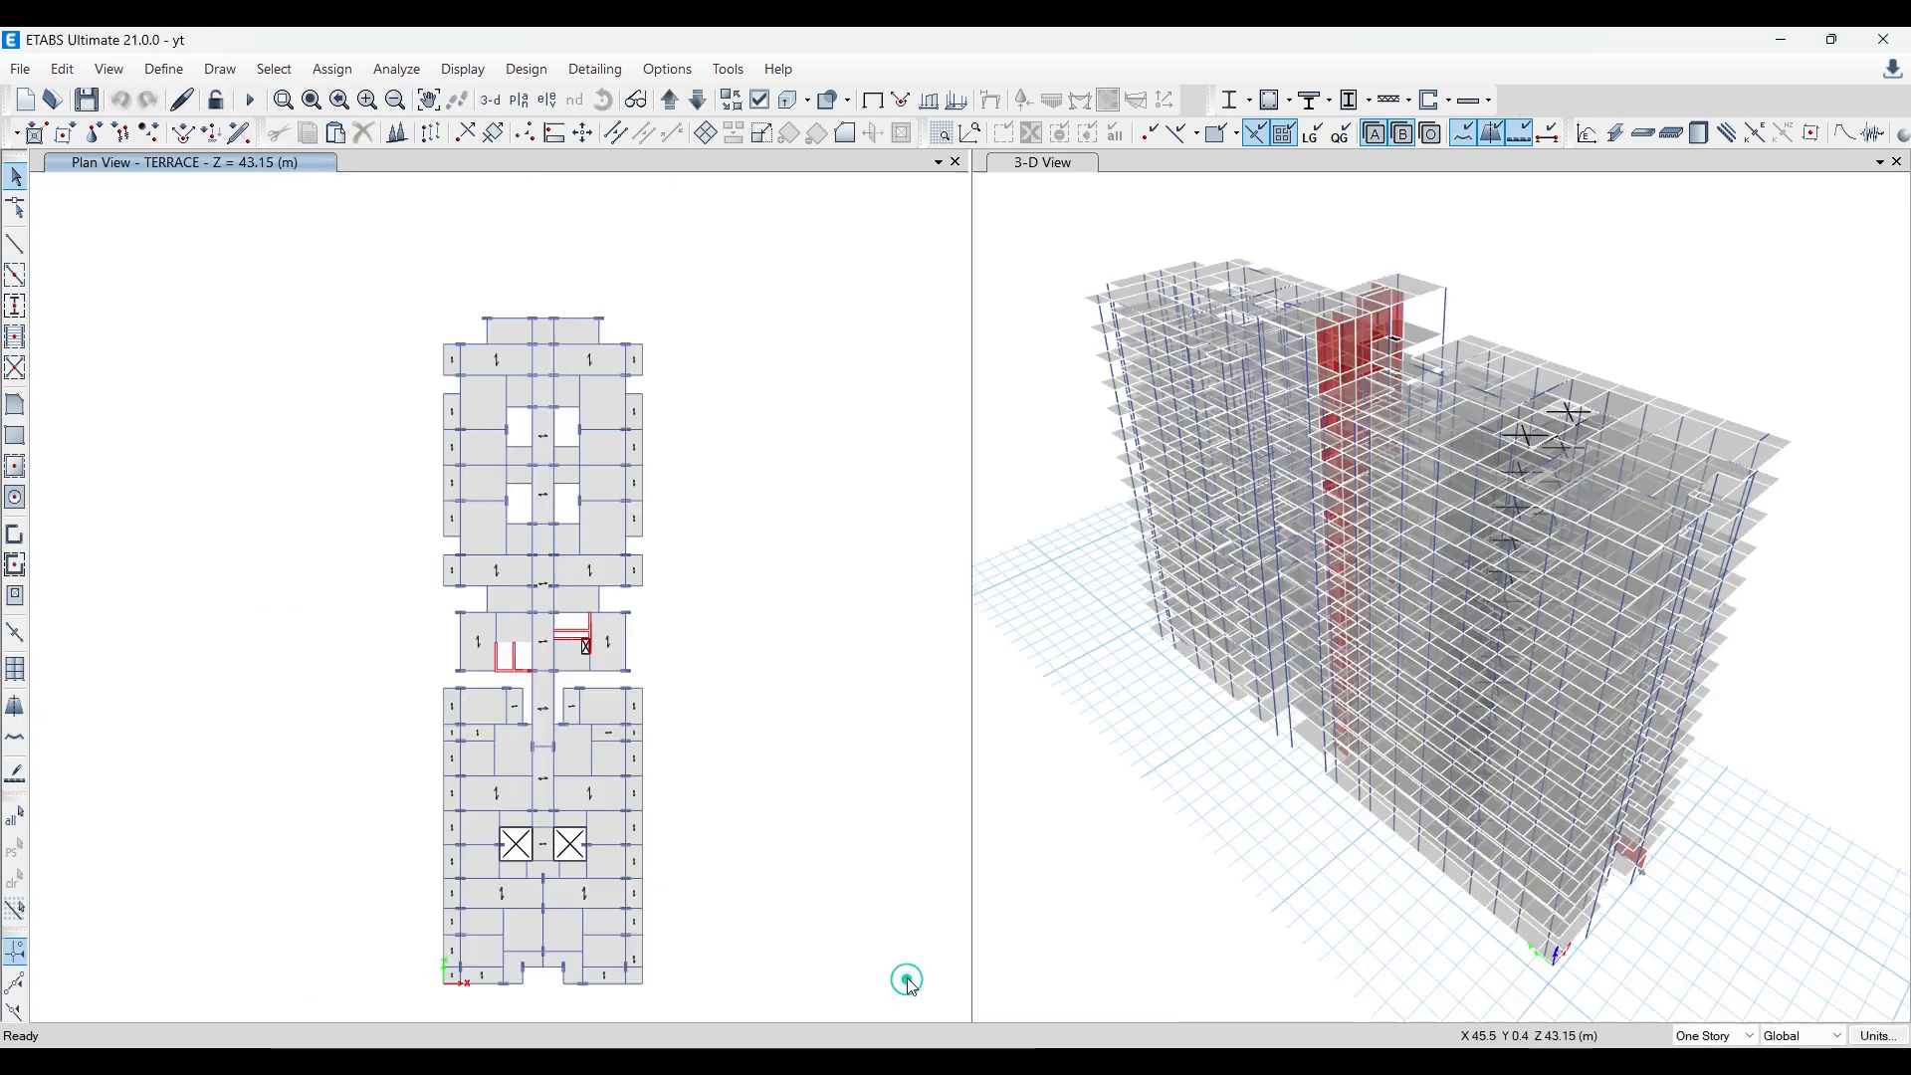
{"action": "left_click", "coordinate": [164, 69]}
{"action": "left_click", "coordinate": [283, 617]}
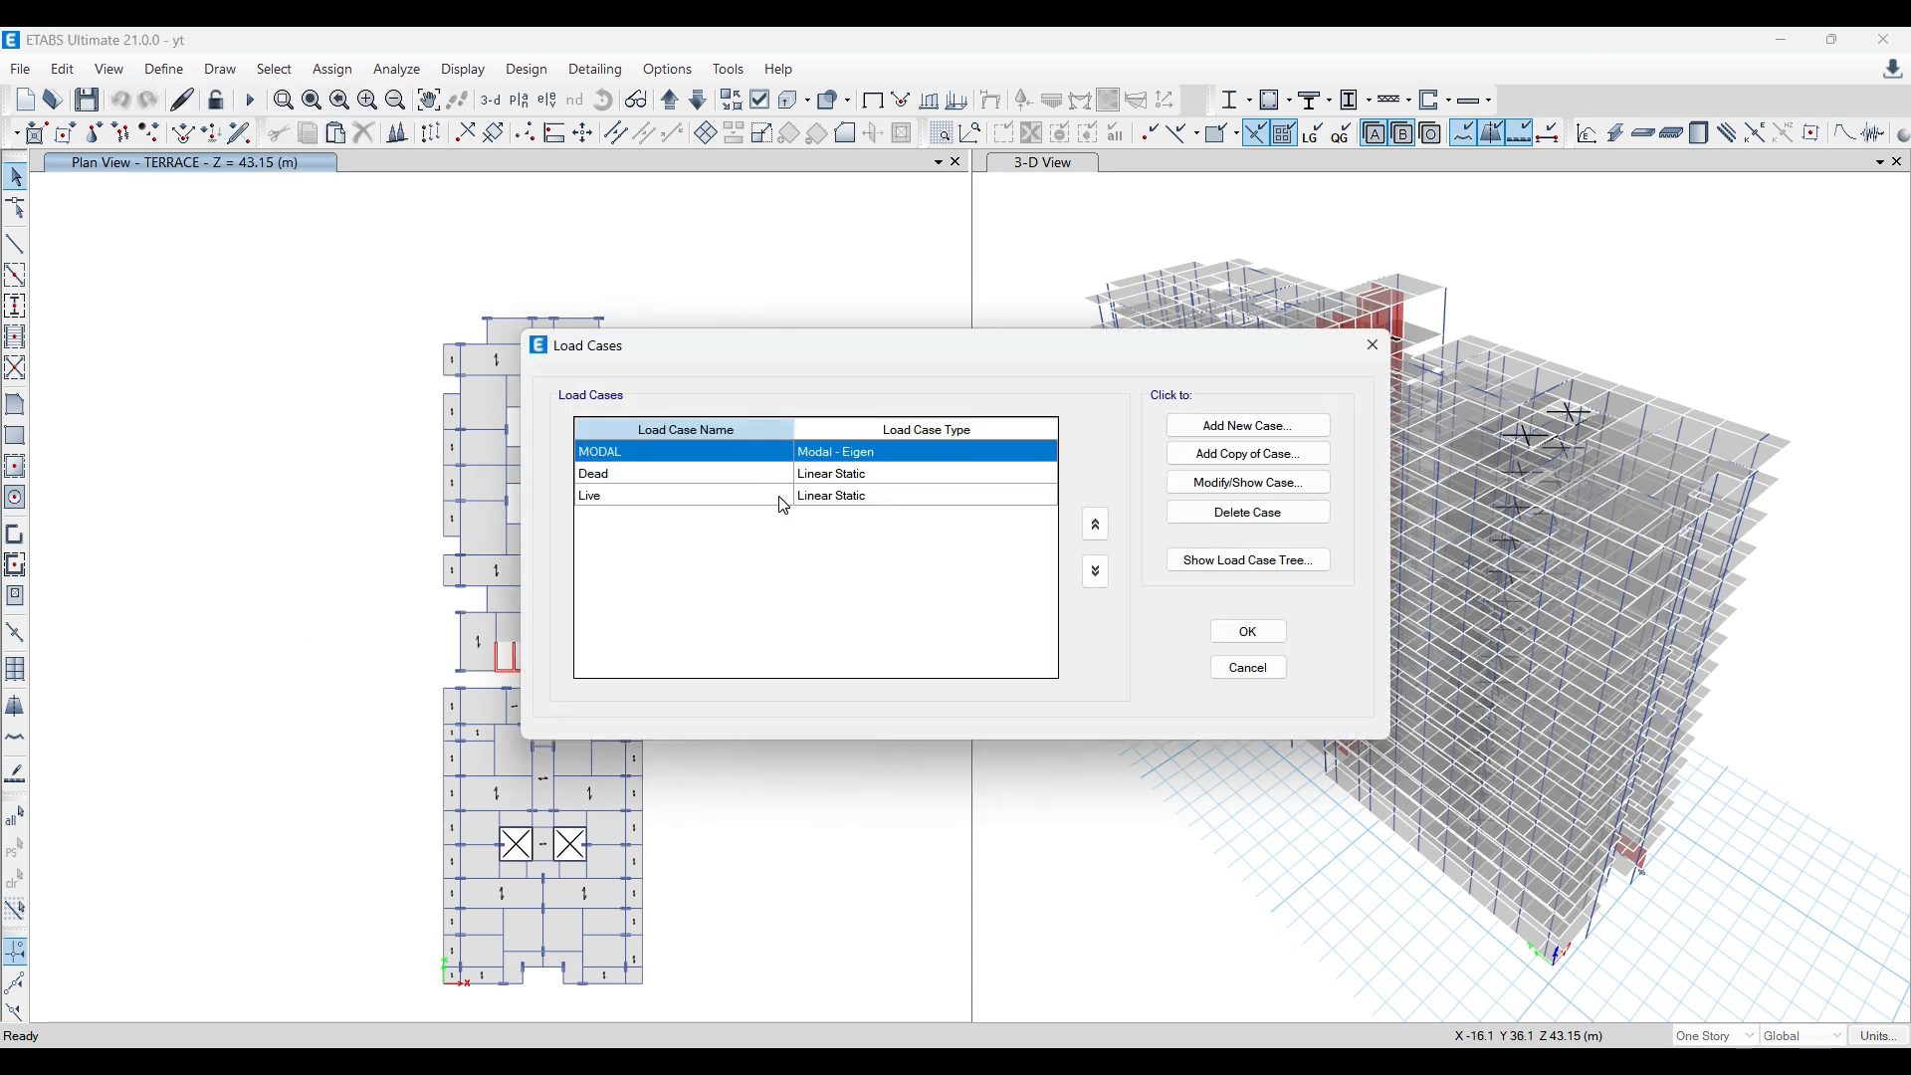
{"action": "left_click", "coordinate": [1375, 346]}
{"action": "left_click", "coordinate": [164, 69]}
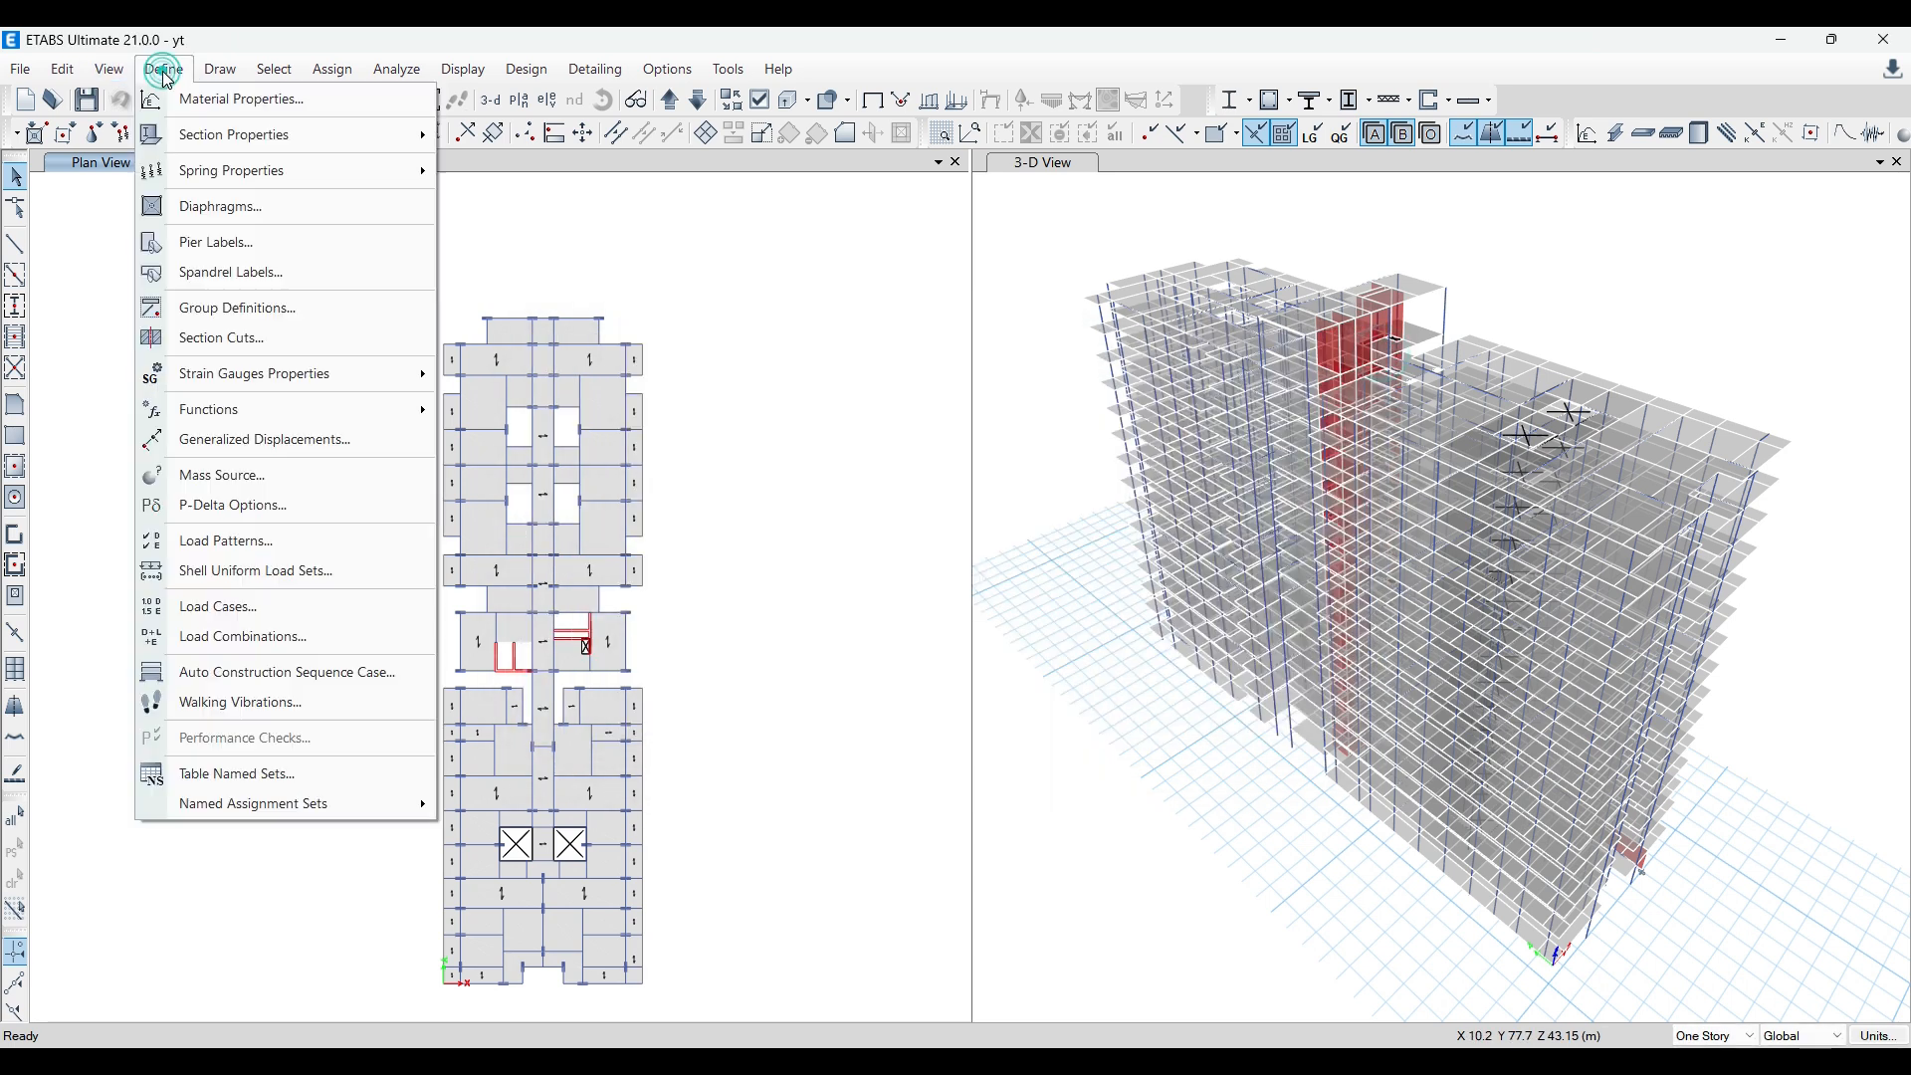
{"action": "left_click", "coordinate": [265, 541]}
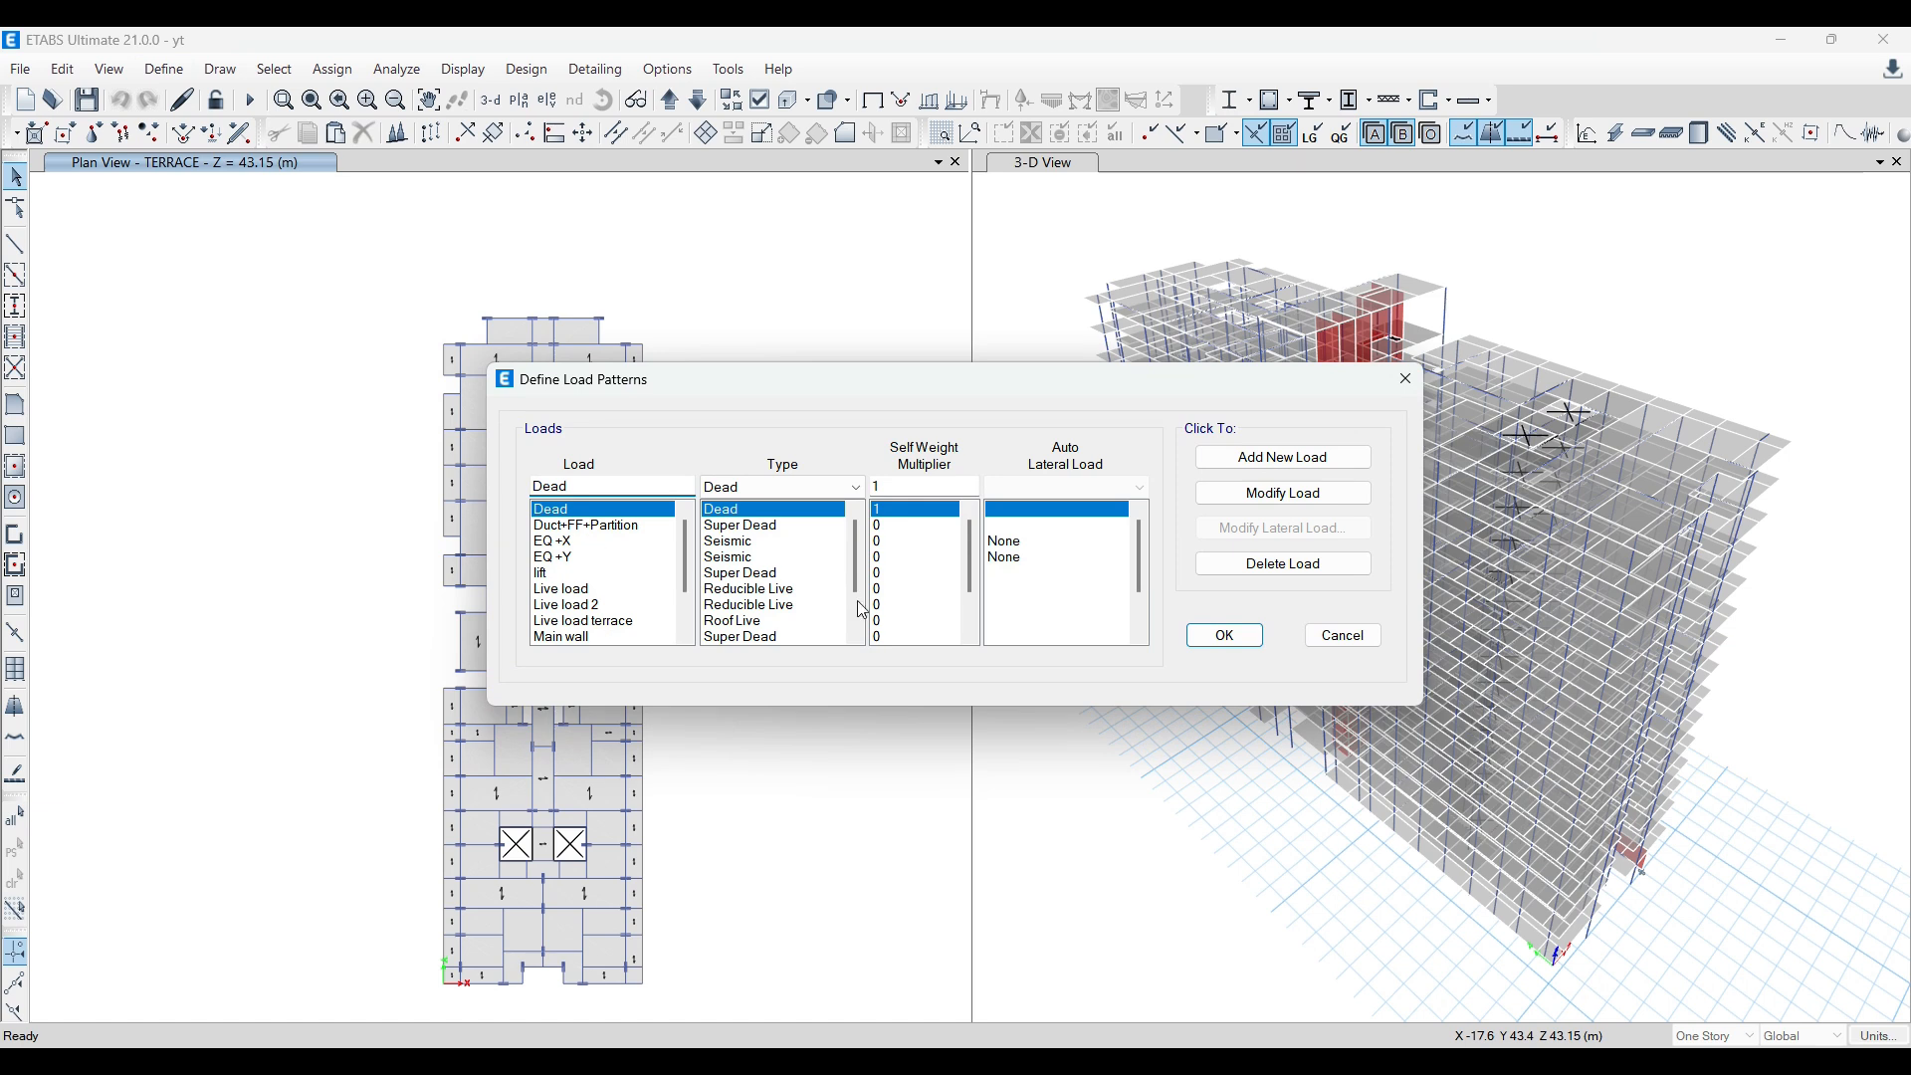
{"action": "left_click", "coordinate": [1405, 378]}
Step: Recheck the yt model's load case list for cases matching the pasted load patterns
{"action": "left_click", "coordinate": [152, 77]}
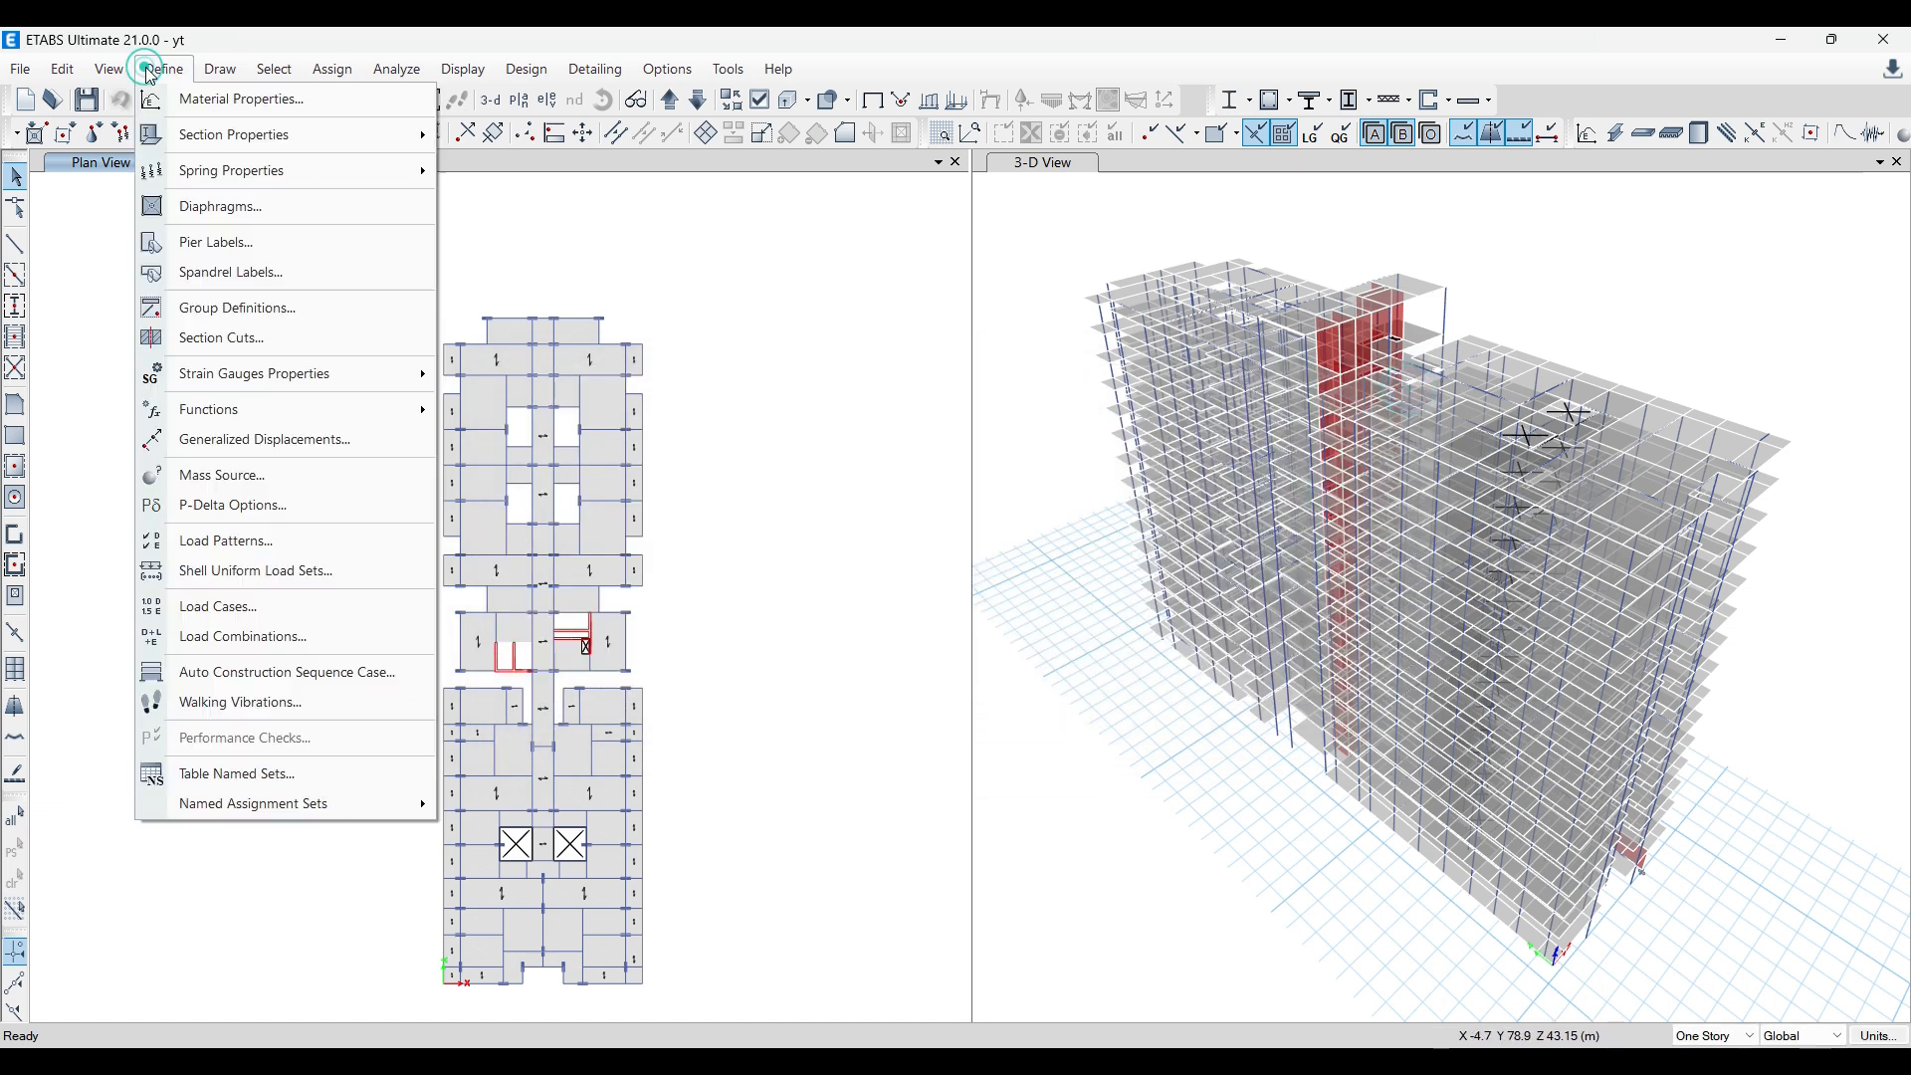
{"action": "left_click", "coordinate": [257, 613]}
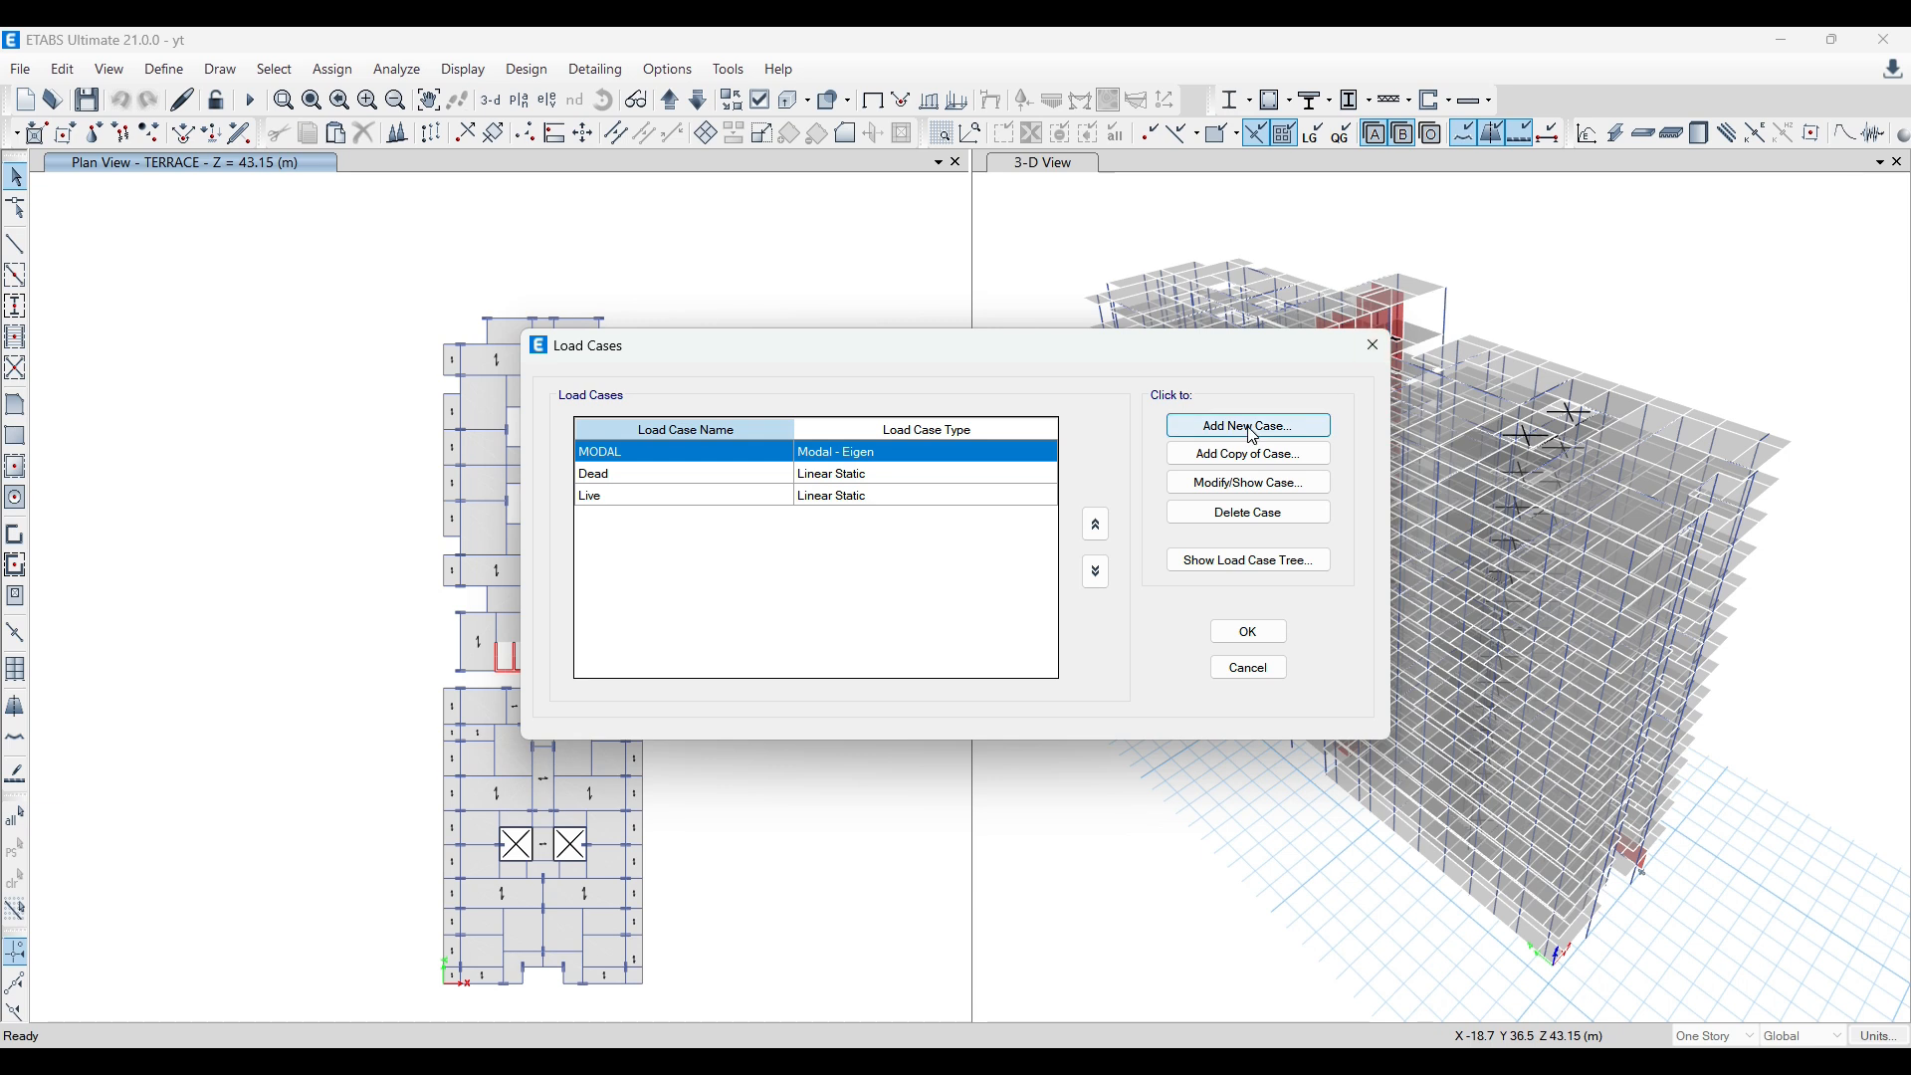
{"action": "left_click", "coordinate": [1372, 345]}
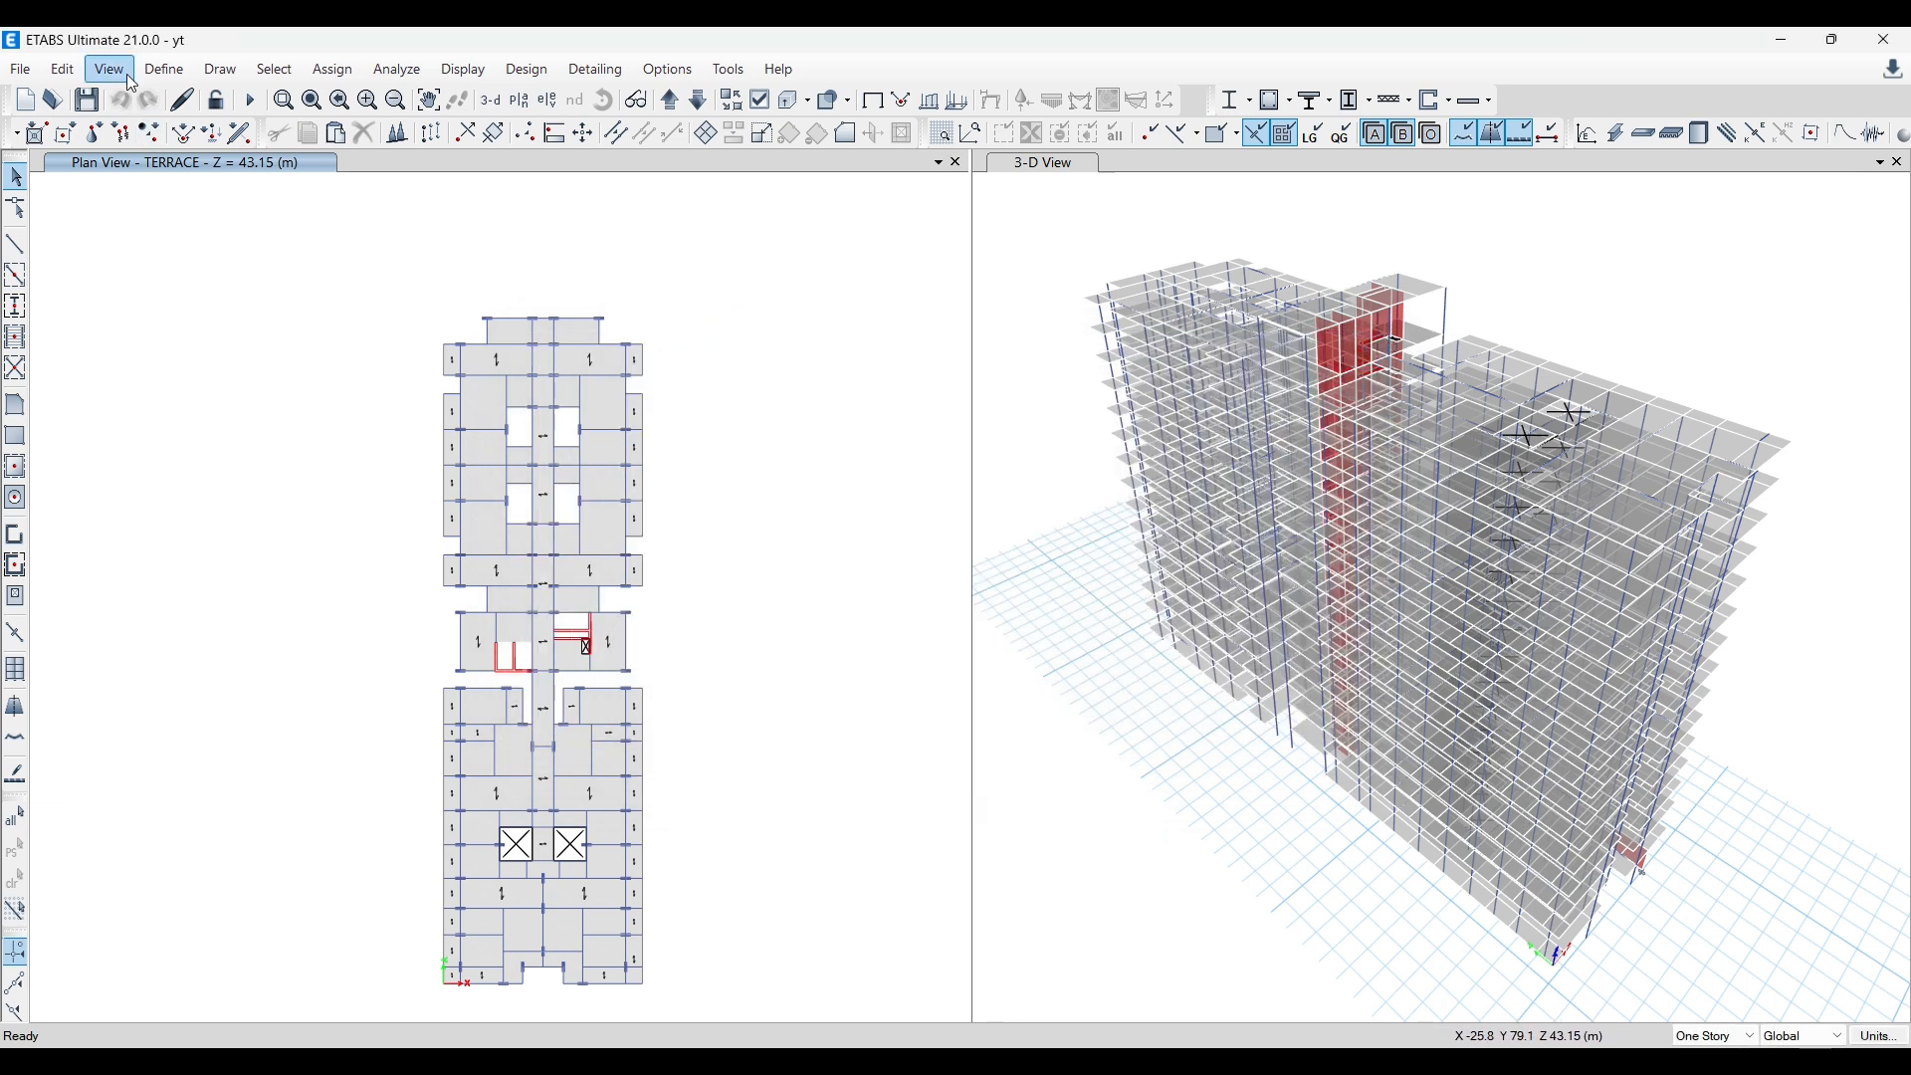
{"action": "left_click", "coordinate": [164, 69]}
{"action": "left_click", "coordinate": [225, 603]}
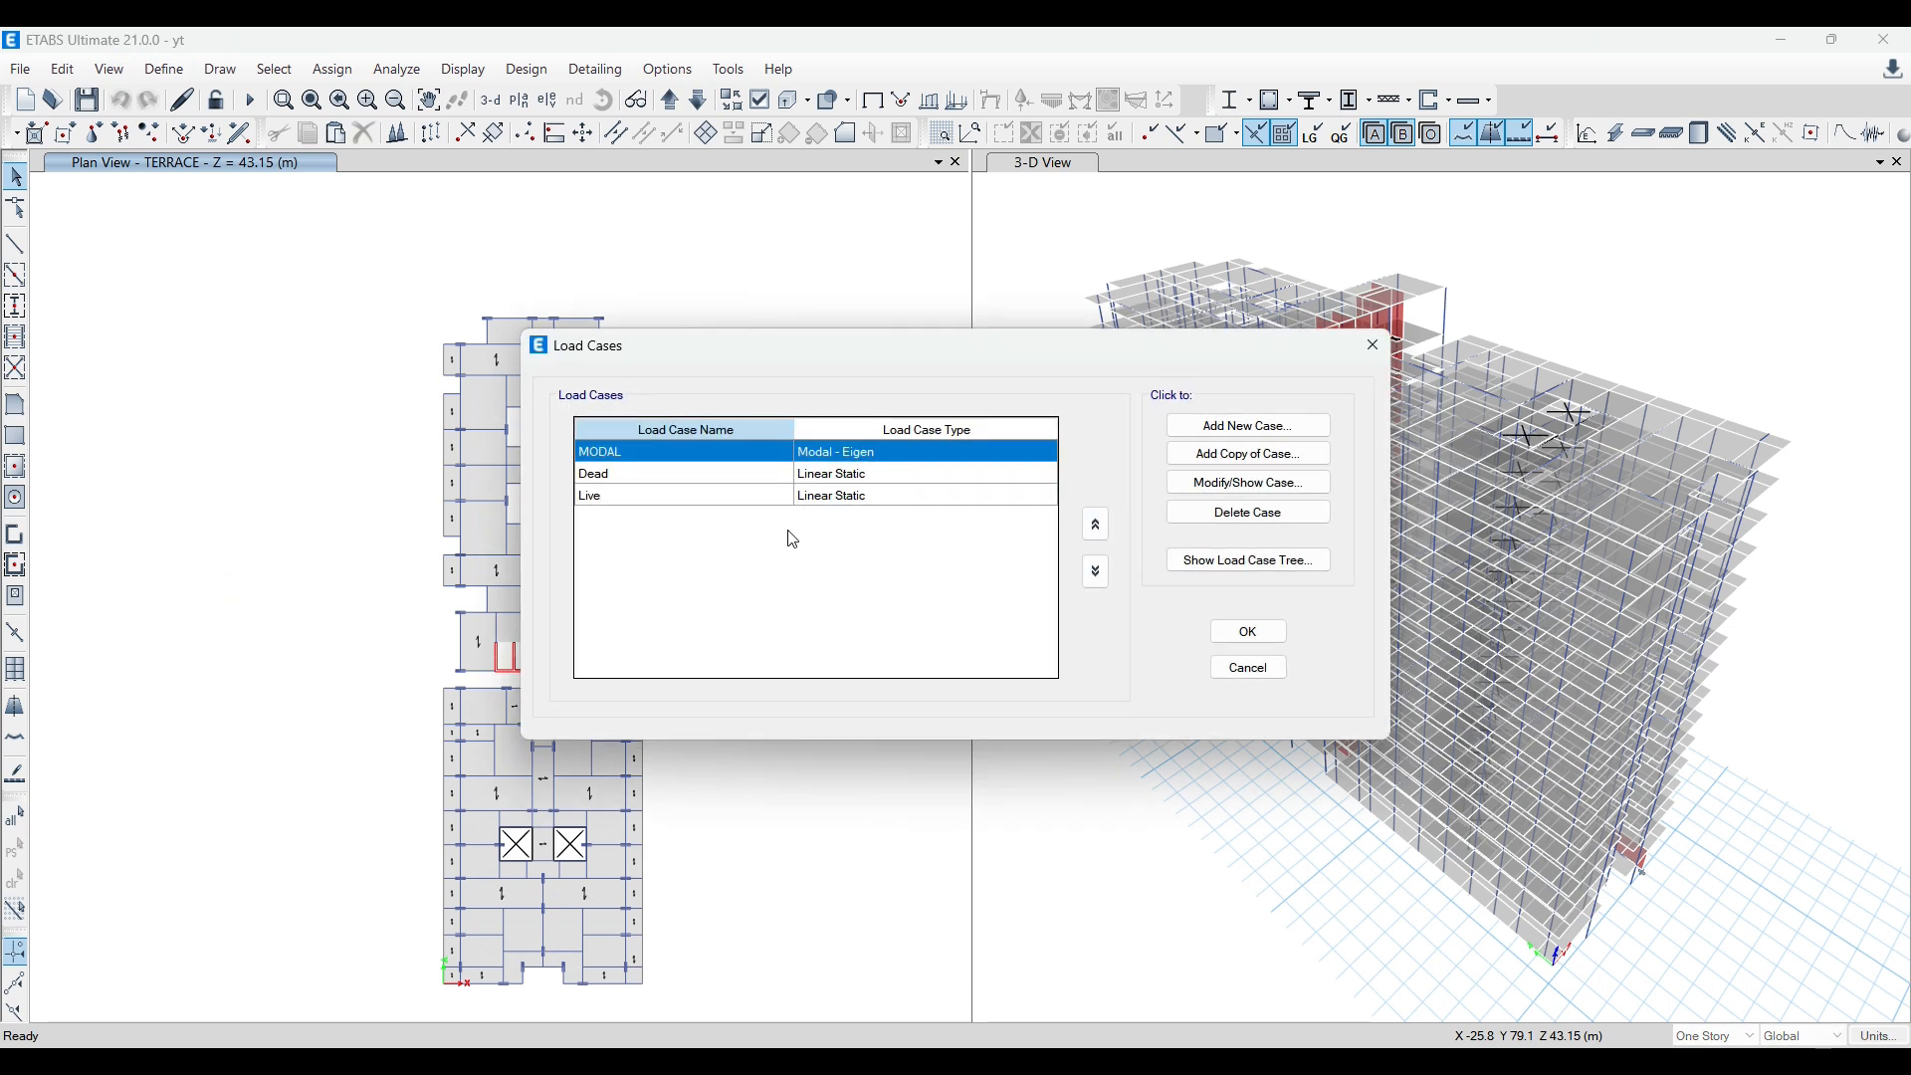
{"action": "left_click", "coordinate": [1373, 344]}
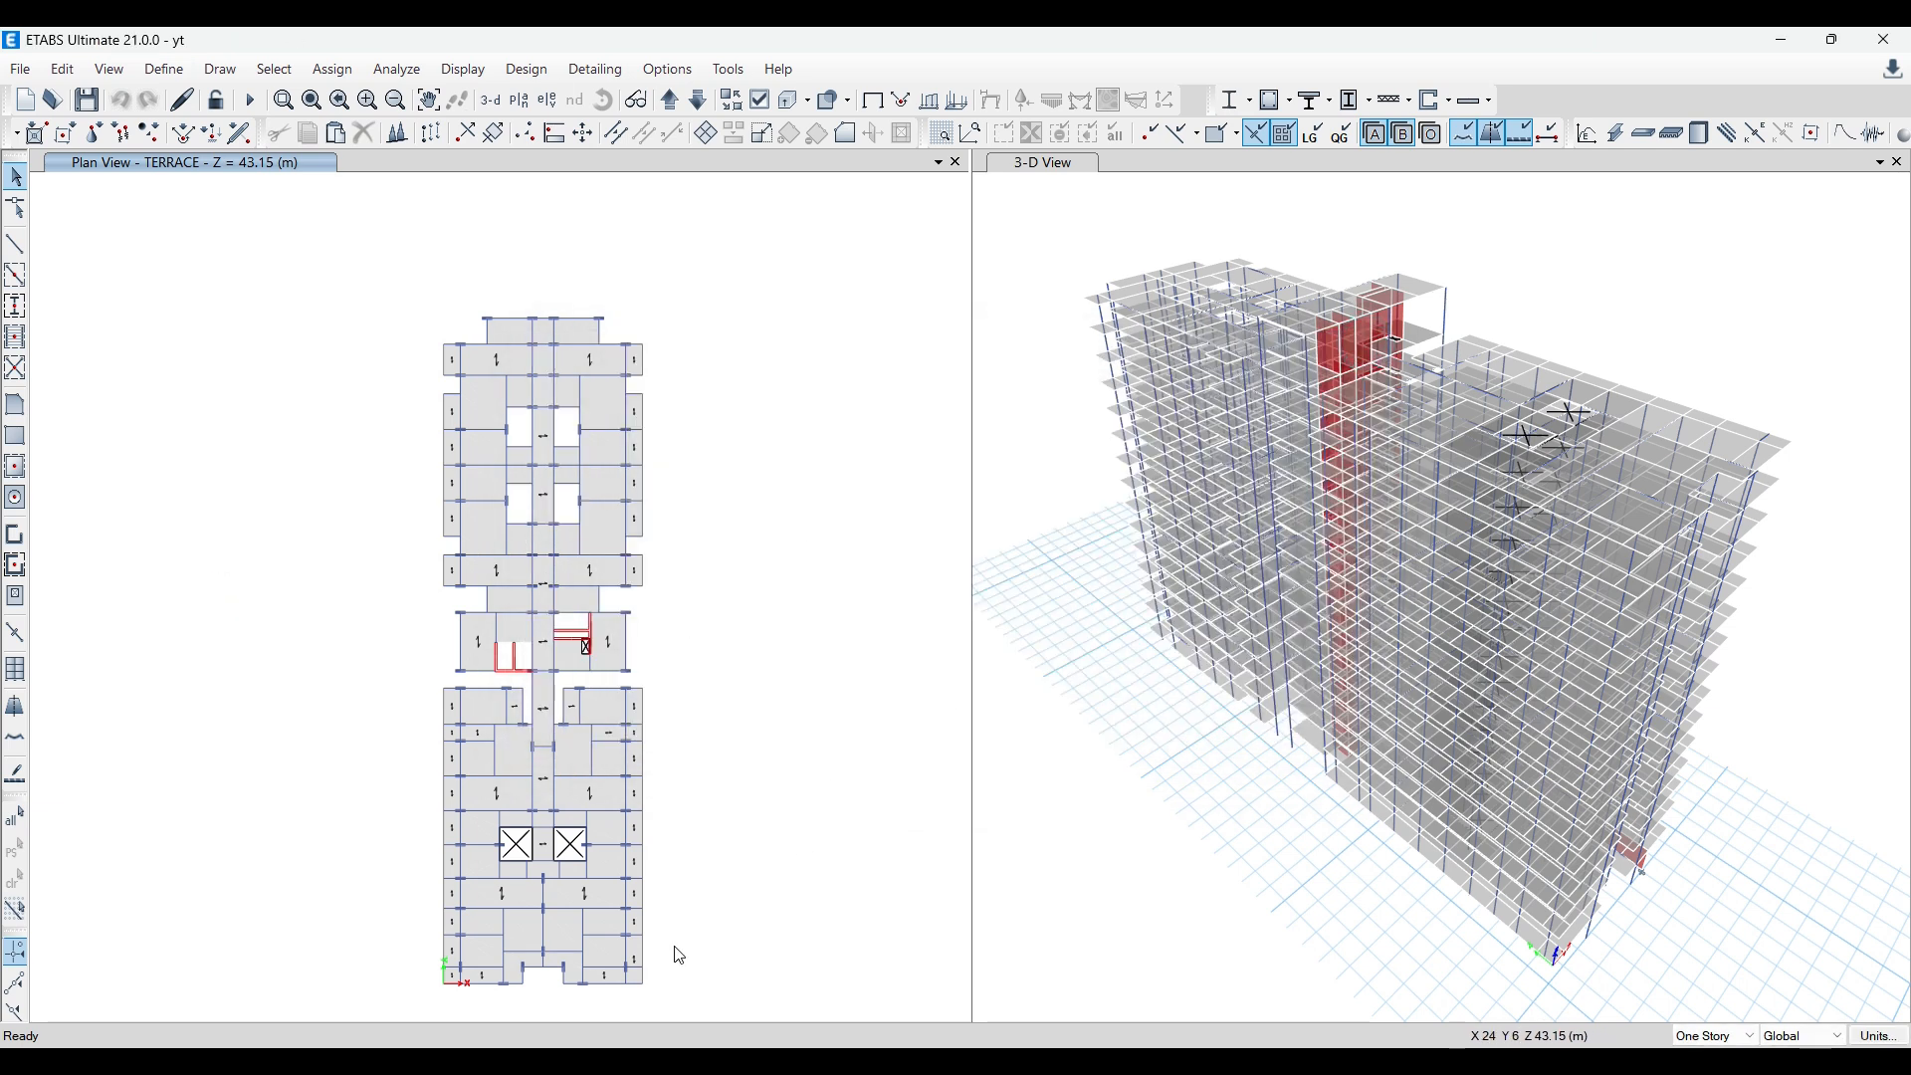
Step: Choose tables for interactive editing in the base file, clearing the Load Pattern Definitions selection
{"action": "mouse_move", "coordinate": [648, 1063]}
{"action": "left_click", "coordinate": [717, 981]}
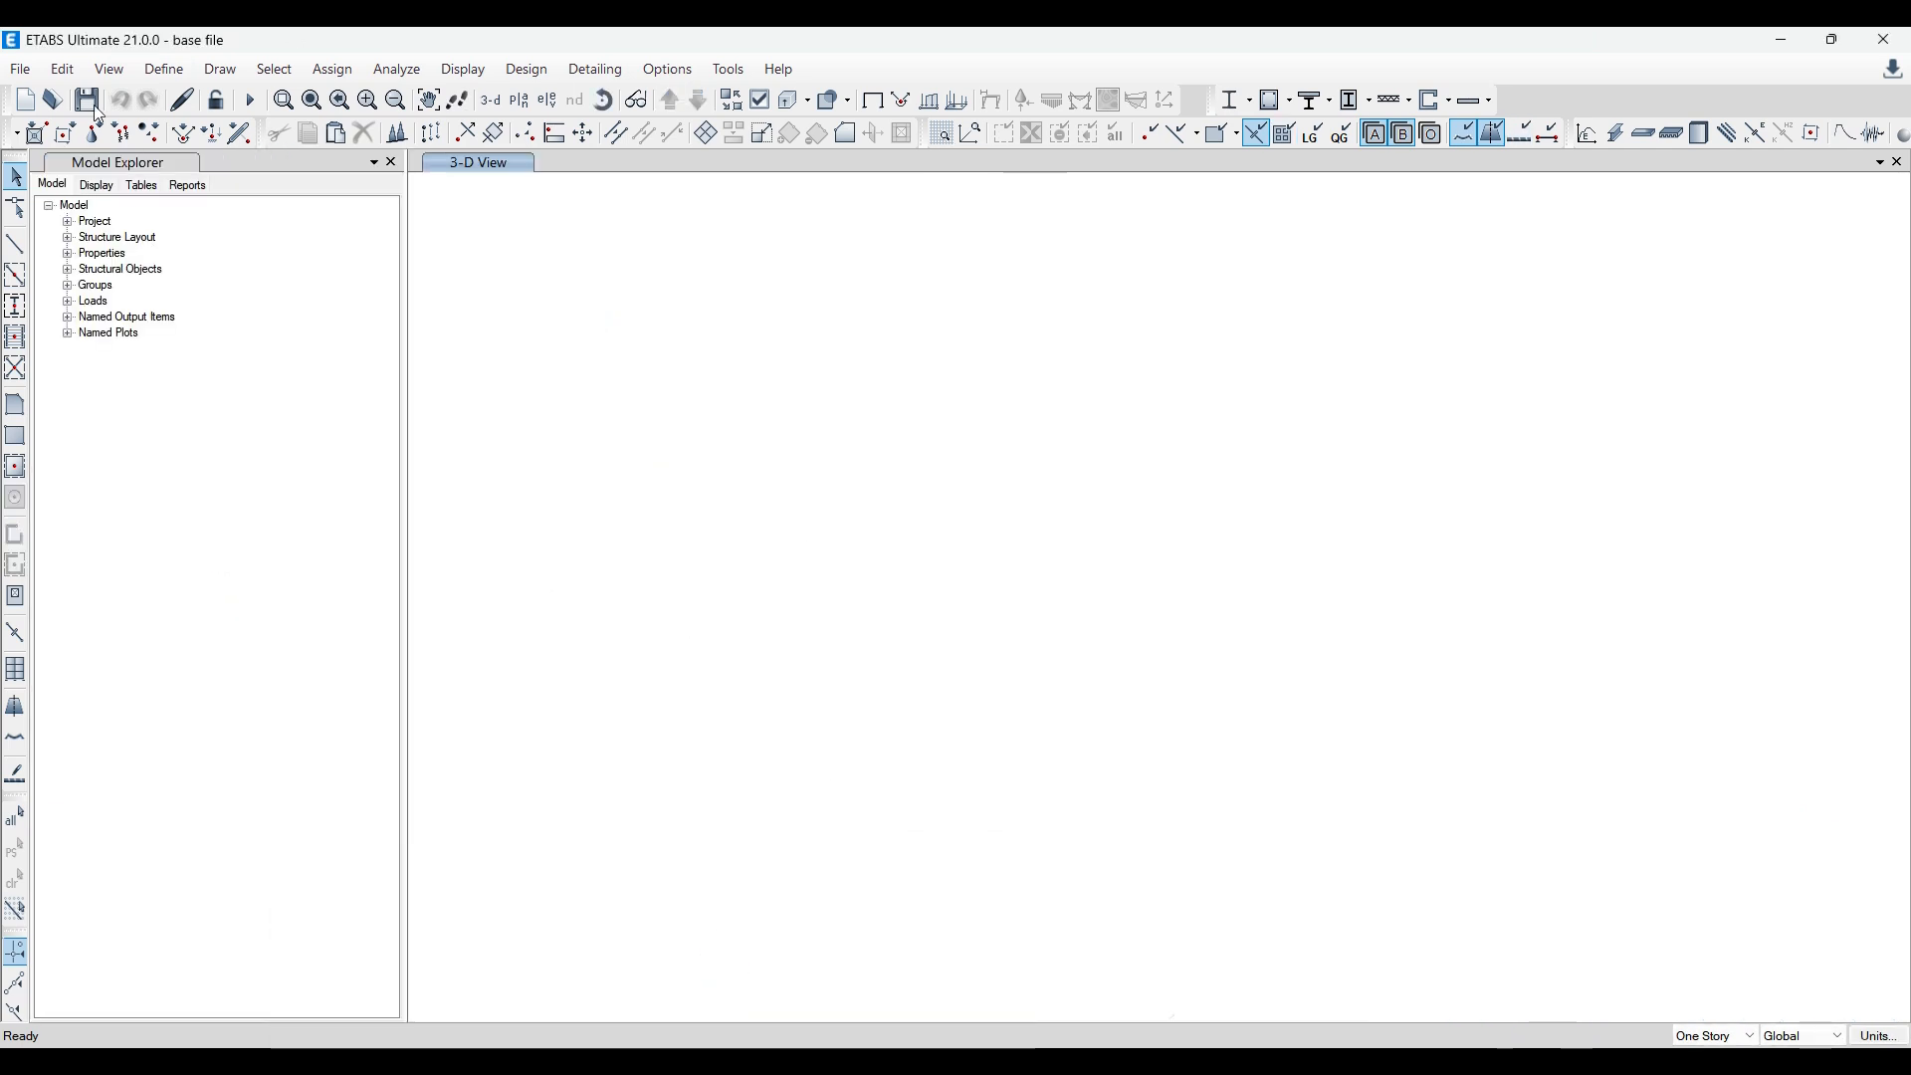
{"action": "left_click", "coordinate": [59, 70]}
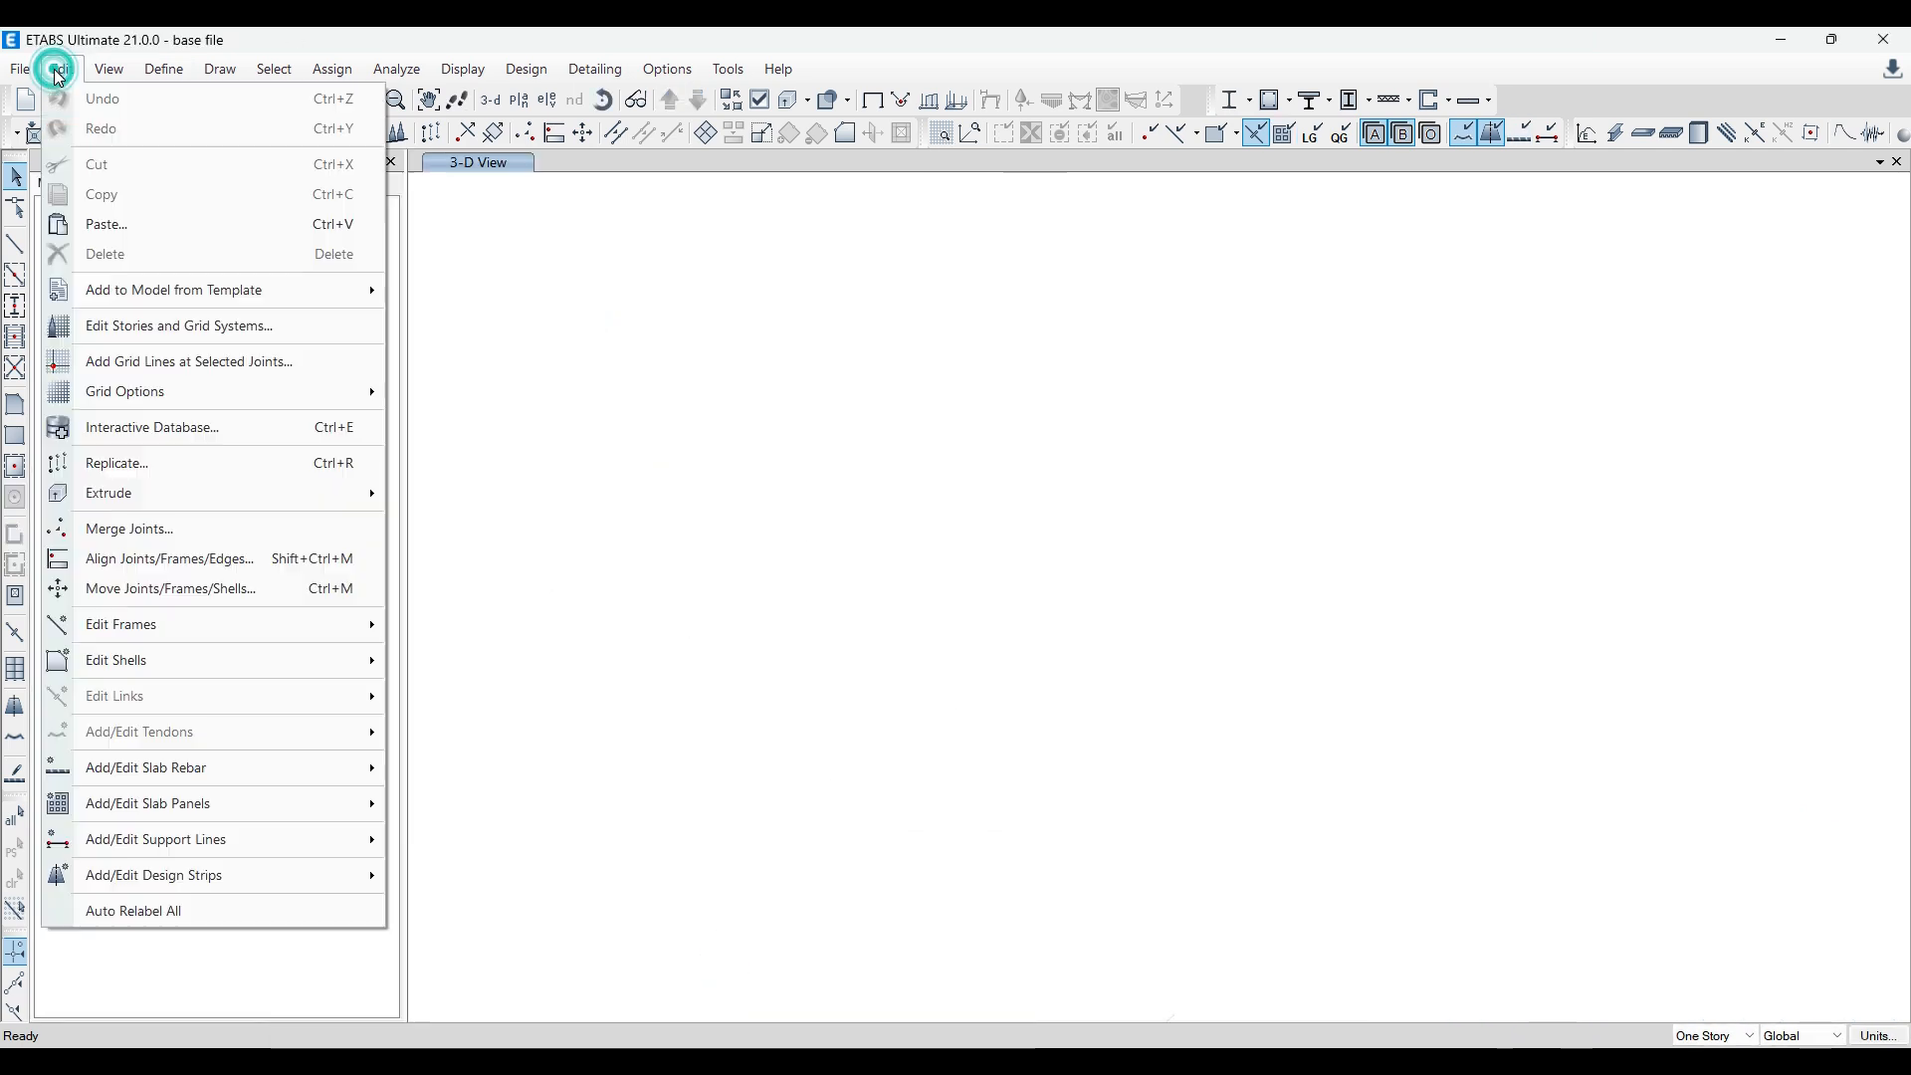
{"action": "left_click", "coordinate": [132, 435]}
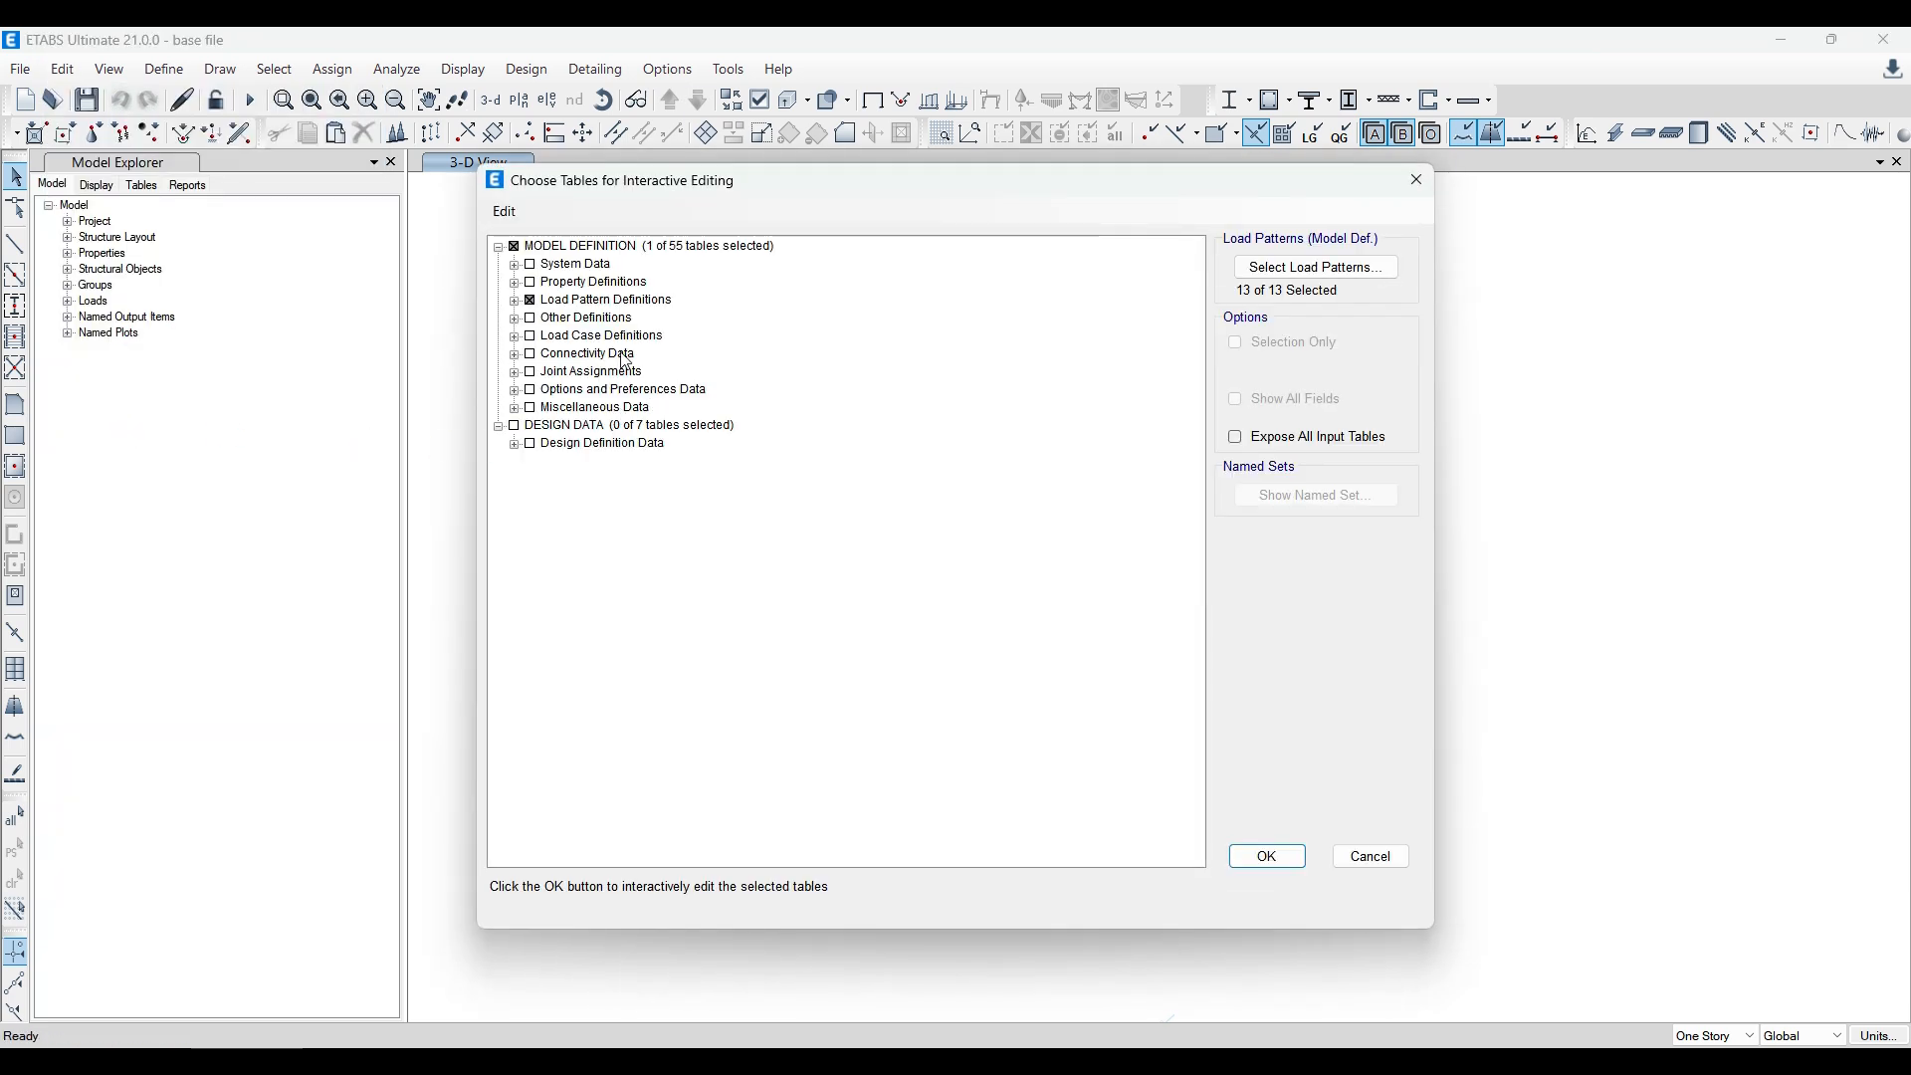
{"action": "double_click", "coordinate": [531, 296]}
{"action": "left_click", "coordinate": [516, 298]}
{"action": "left_click", "coordinate": [531, 301]}
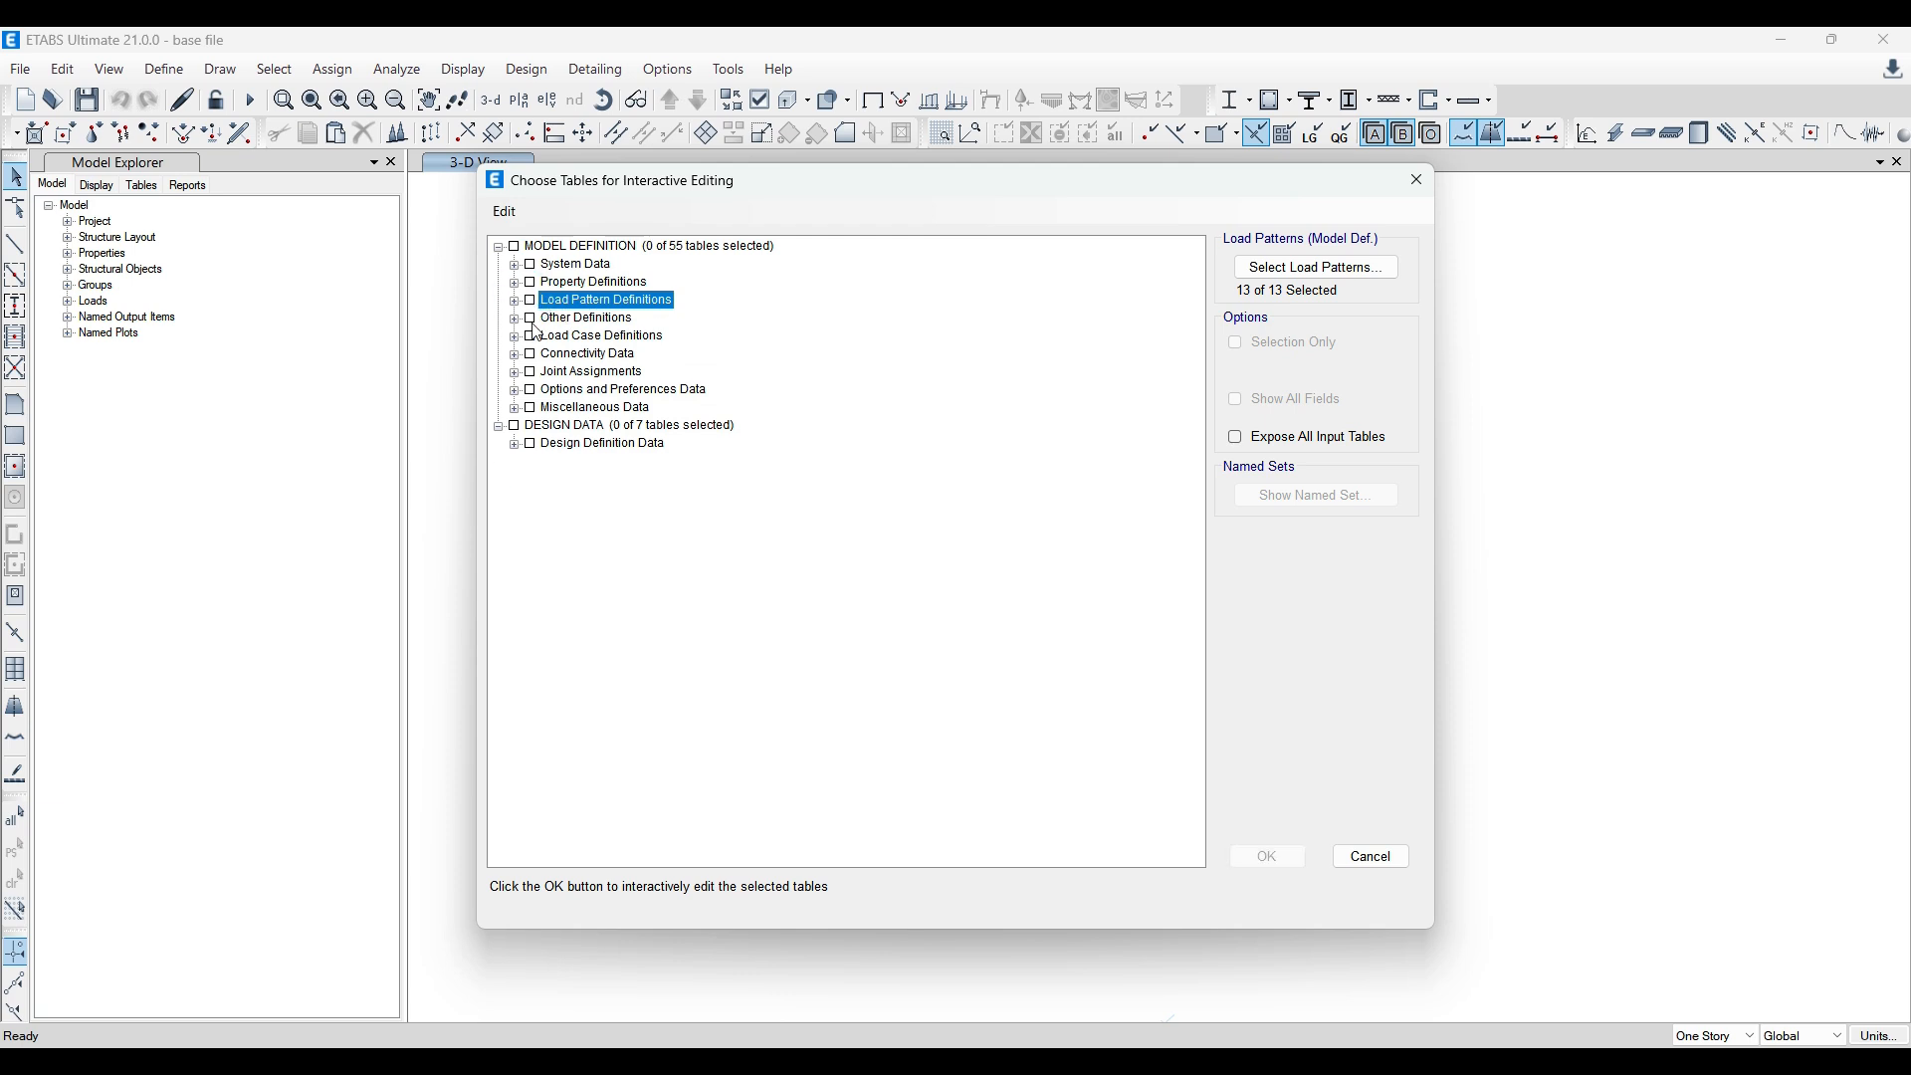
Step: Open the base file's Load Case Definitions - Linear Static and Modal Case Definitions - Eigen tables for interactive editing, leaving load combinations unselected
{"action": "double_click", "coordinate": [577, 338]}
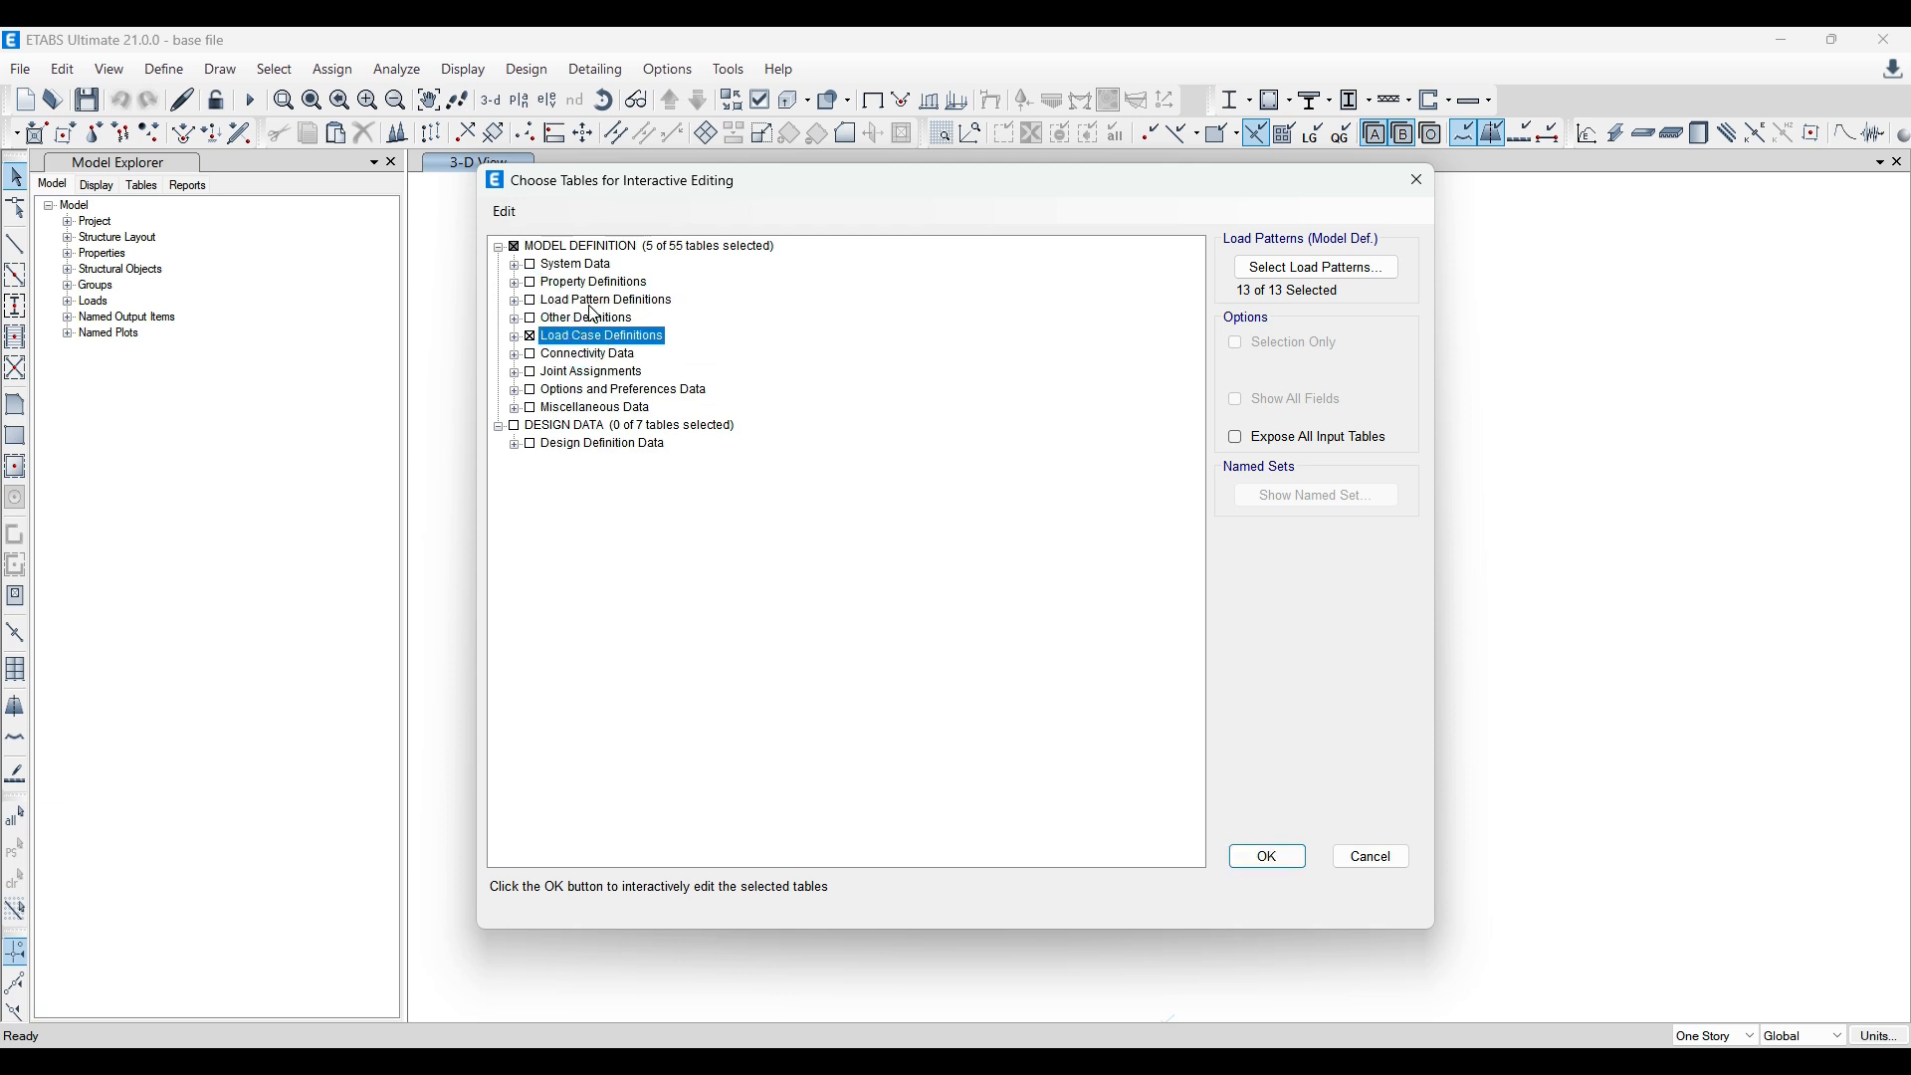
{"action": "left_click", "coordinate": [515, 338]}
{"action": "left_click", "coordinate": [557, 373]}
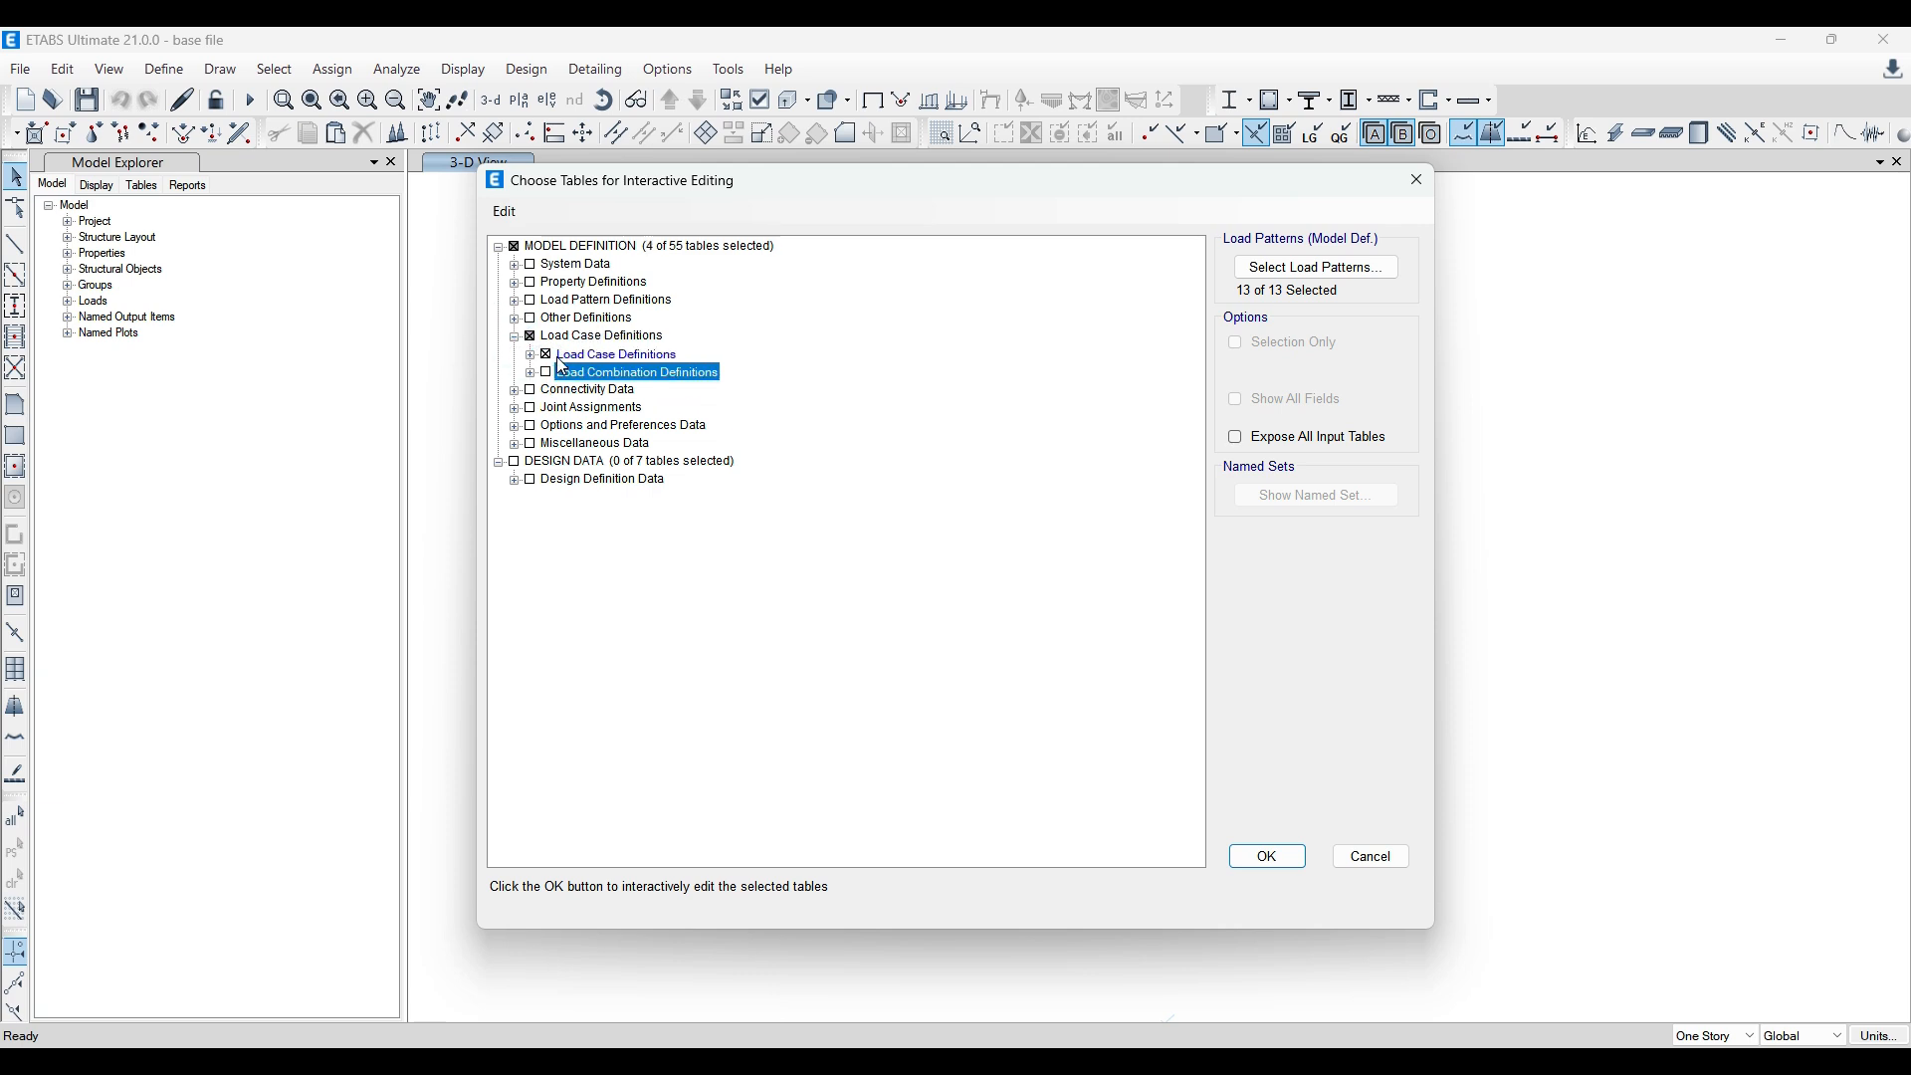
{"action": "double_click", "coordinate": [577, 357]}
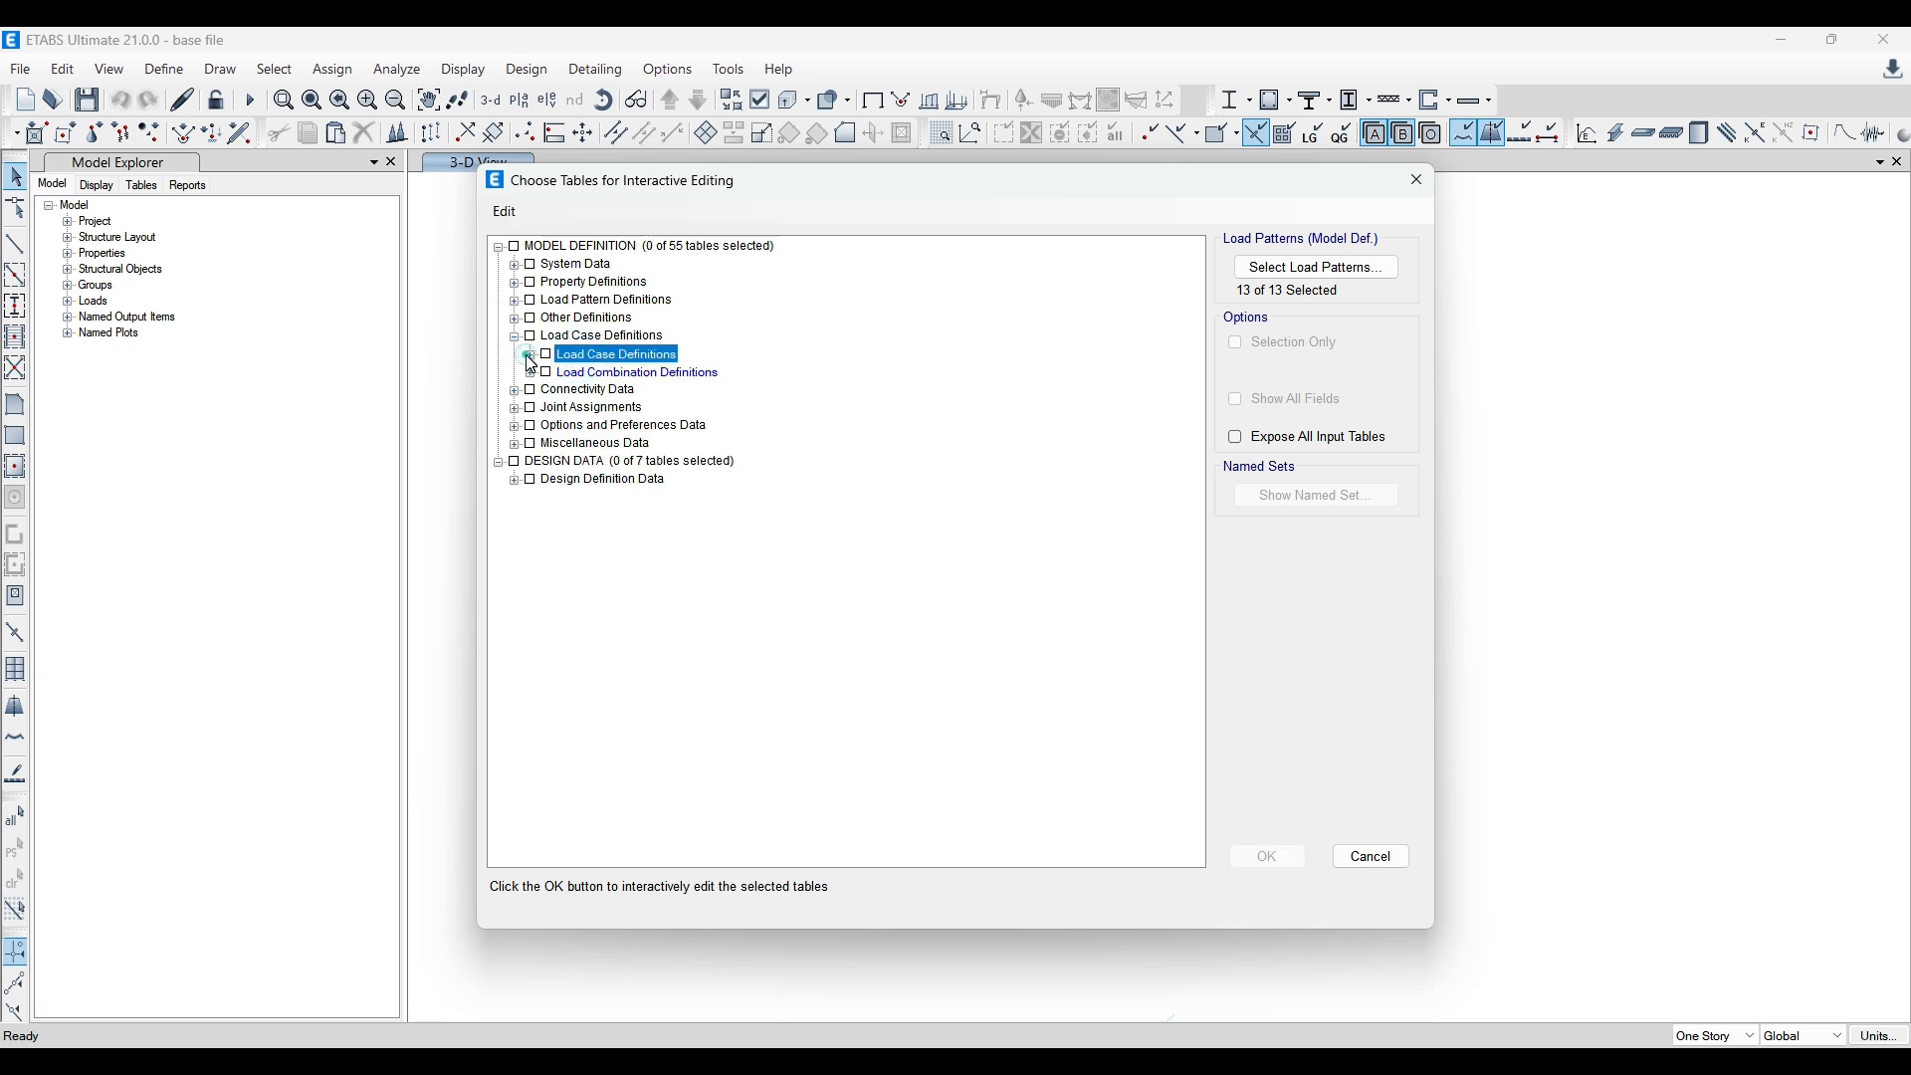
{"action": "left_click", "coordinate": [530, 356]}
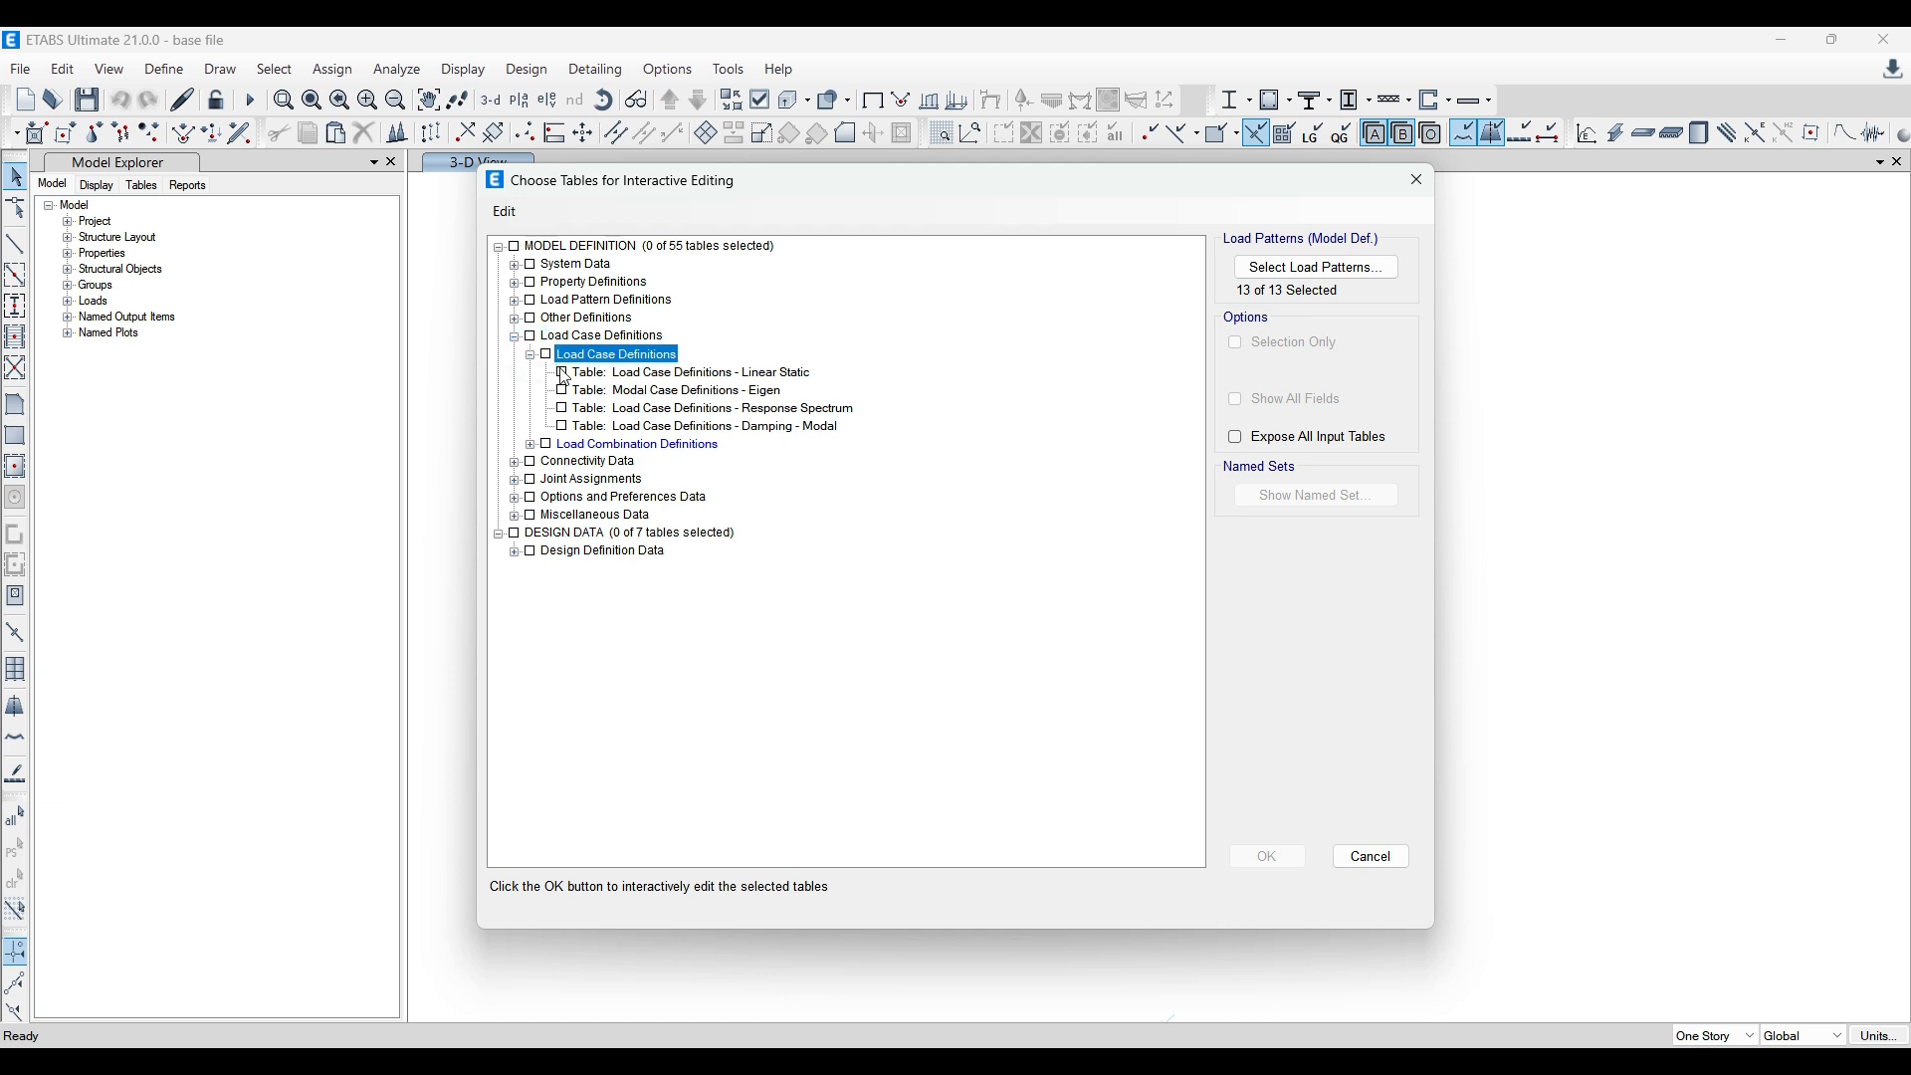
{"action": "left_click", "coordinate": [562, 374]}
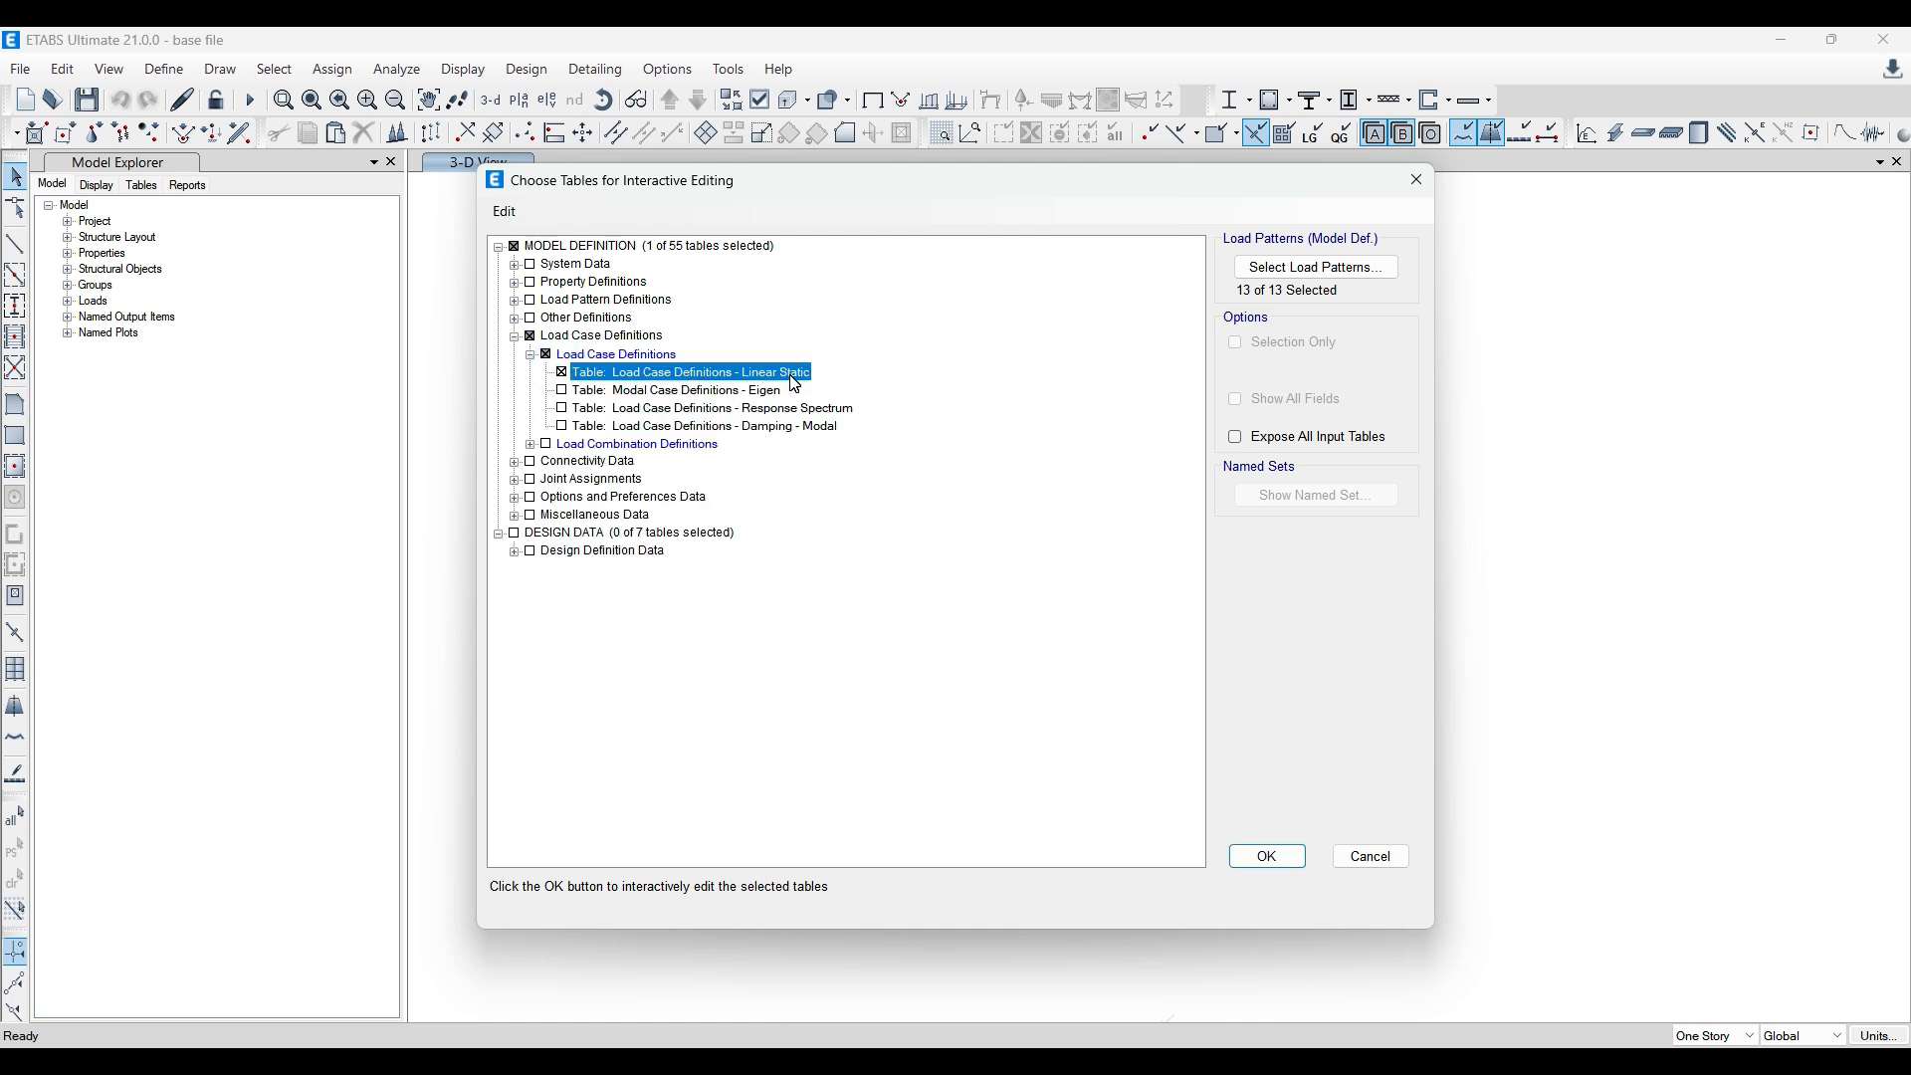
{"action": "left_click", "coordinate": [562, 391]}
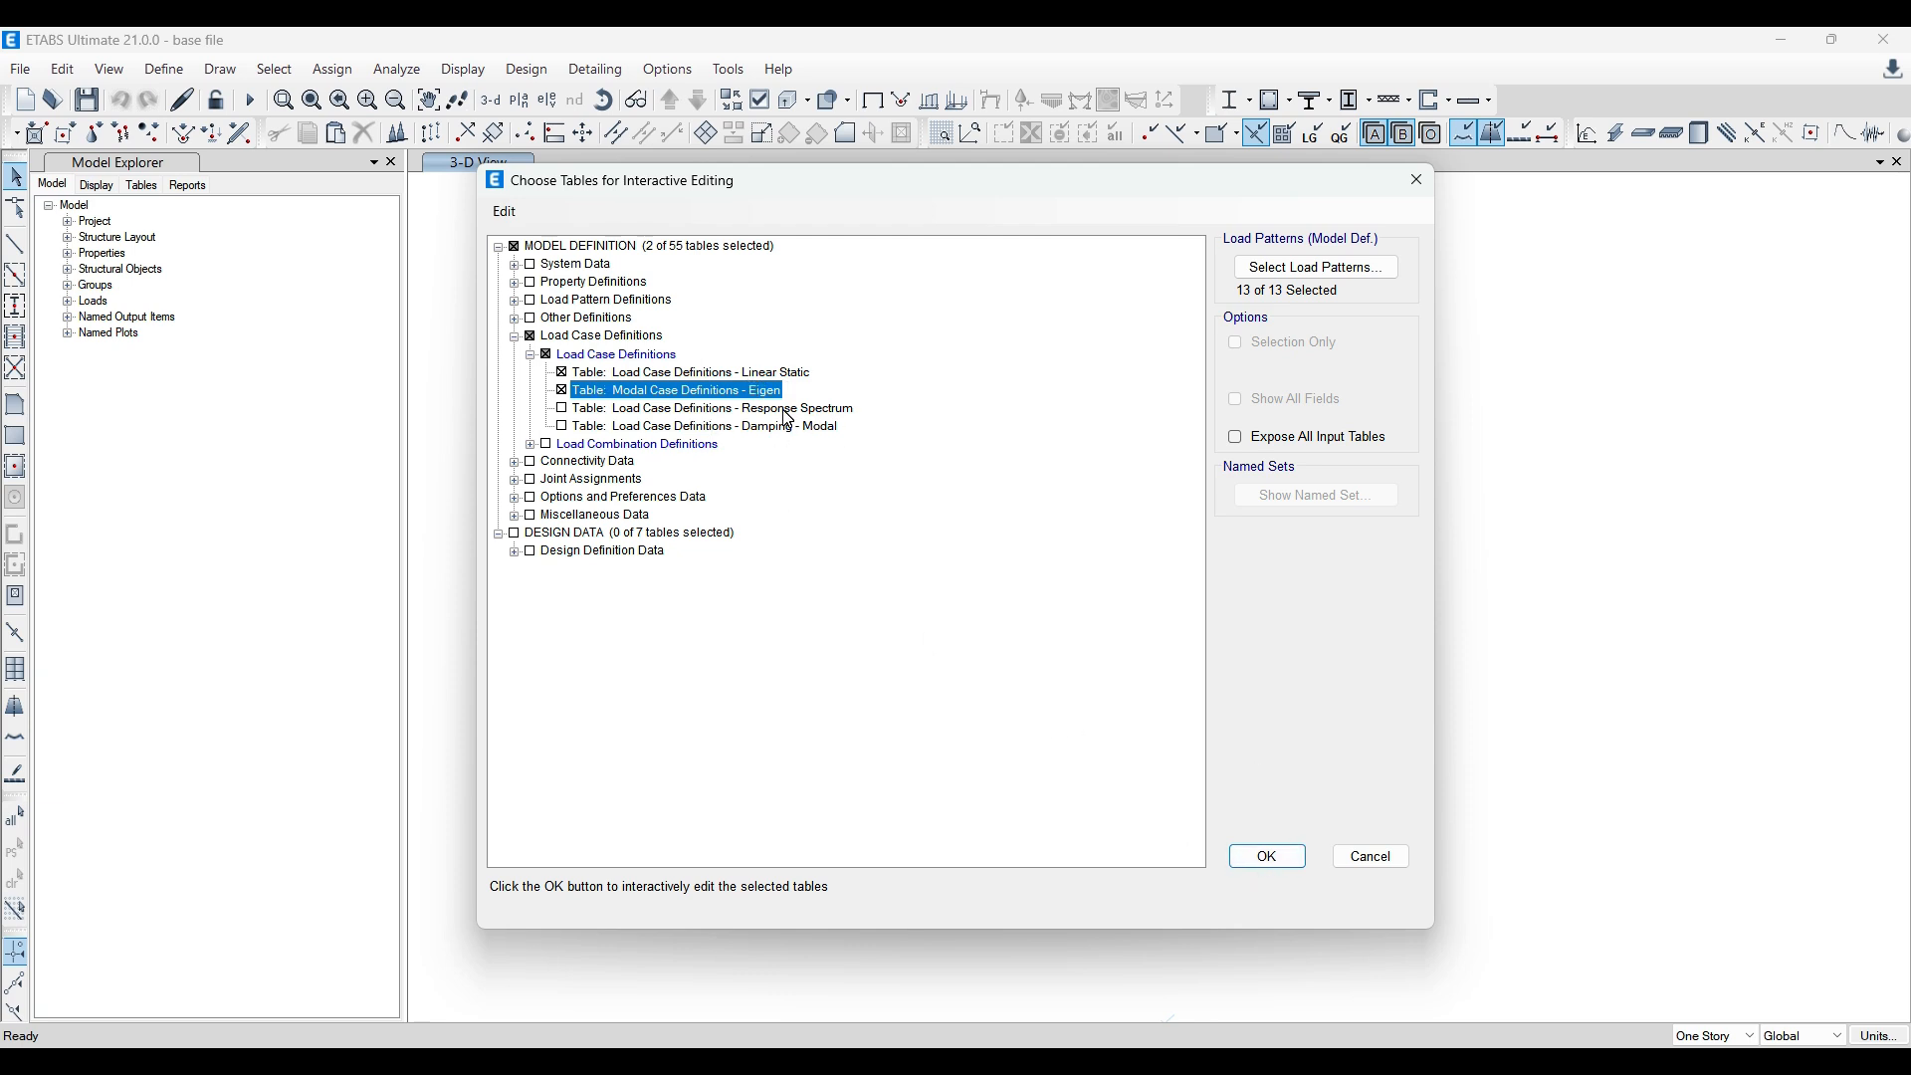
{"action": "left_click", "coordinate": [1268, 856]}
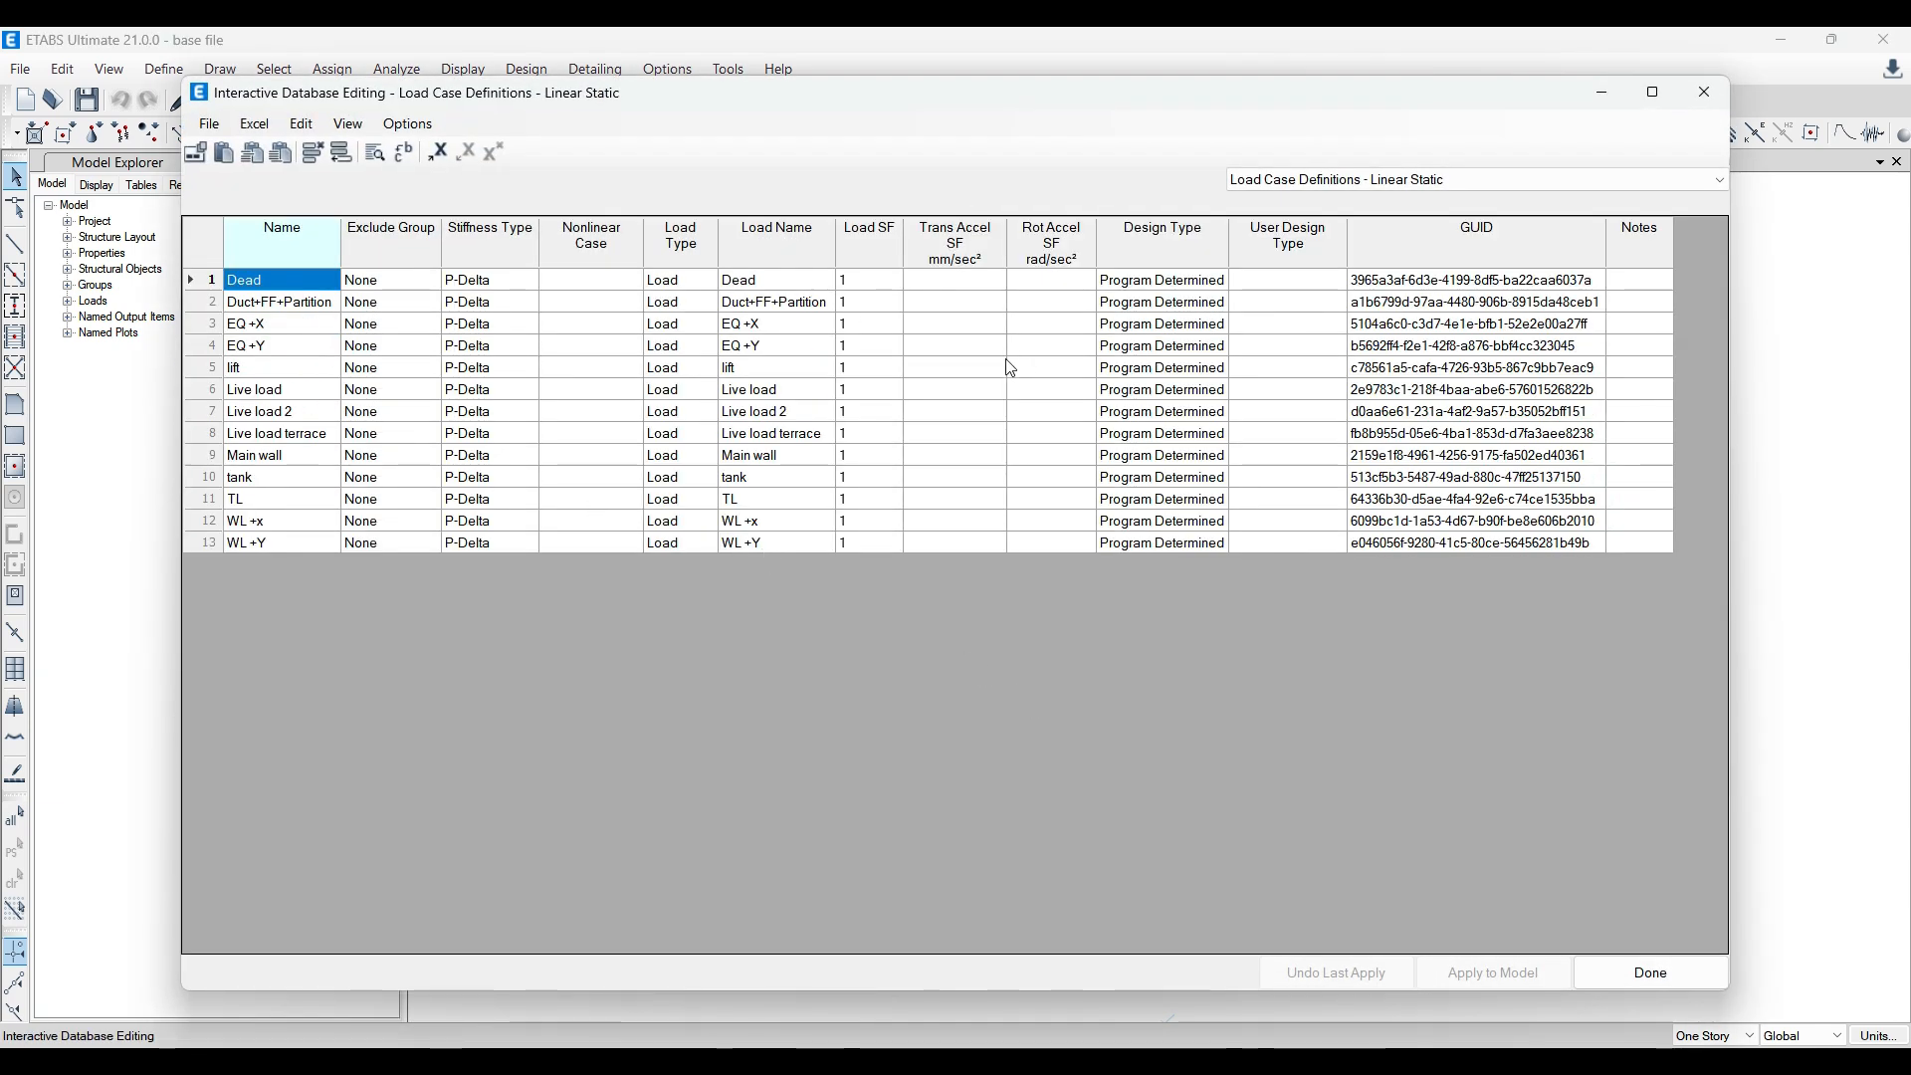
Step: Copy all linear static load case rows, Dead through WL +Y, from the Name column to the Design Type column
{"action": "left_click_drag", "start_coordinate": [253, 283], "coordinate": [1184, 543]}
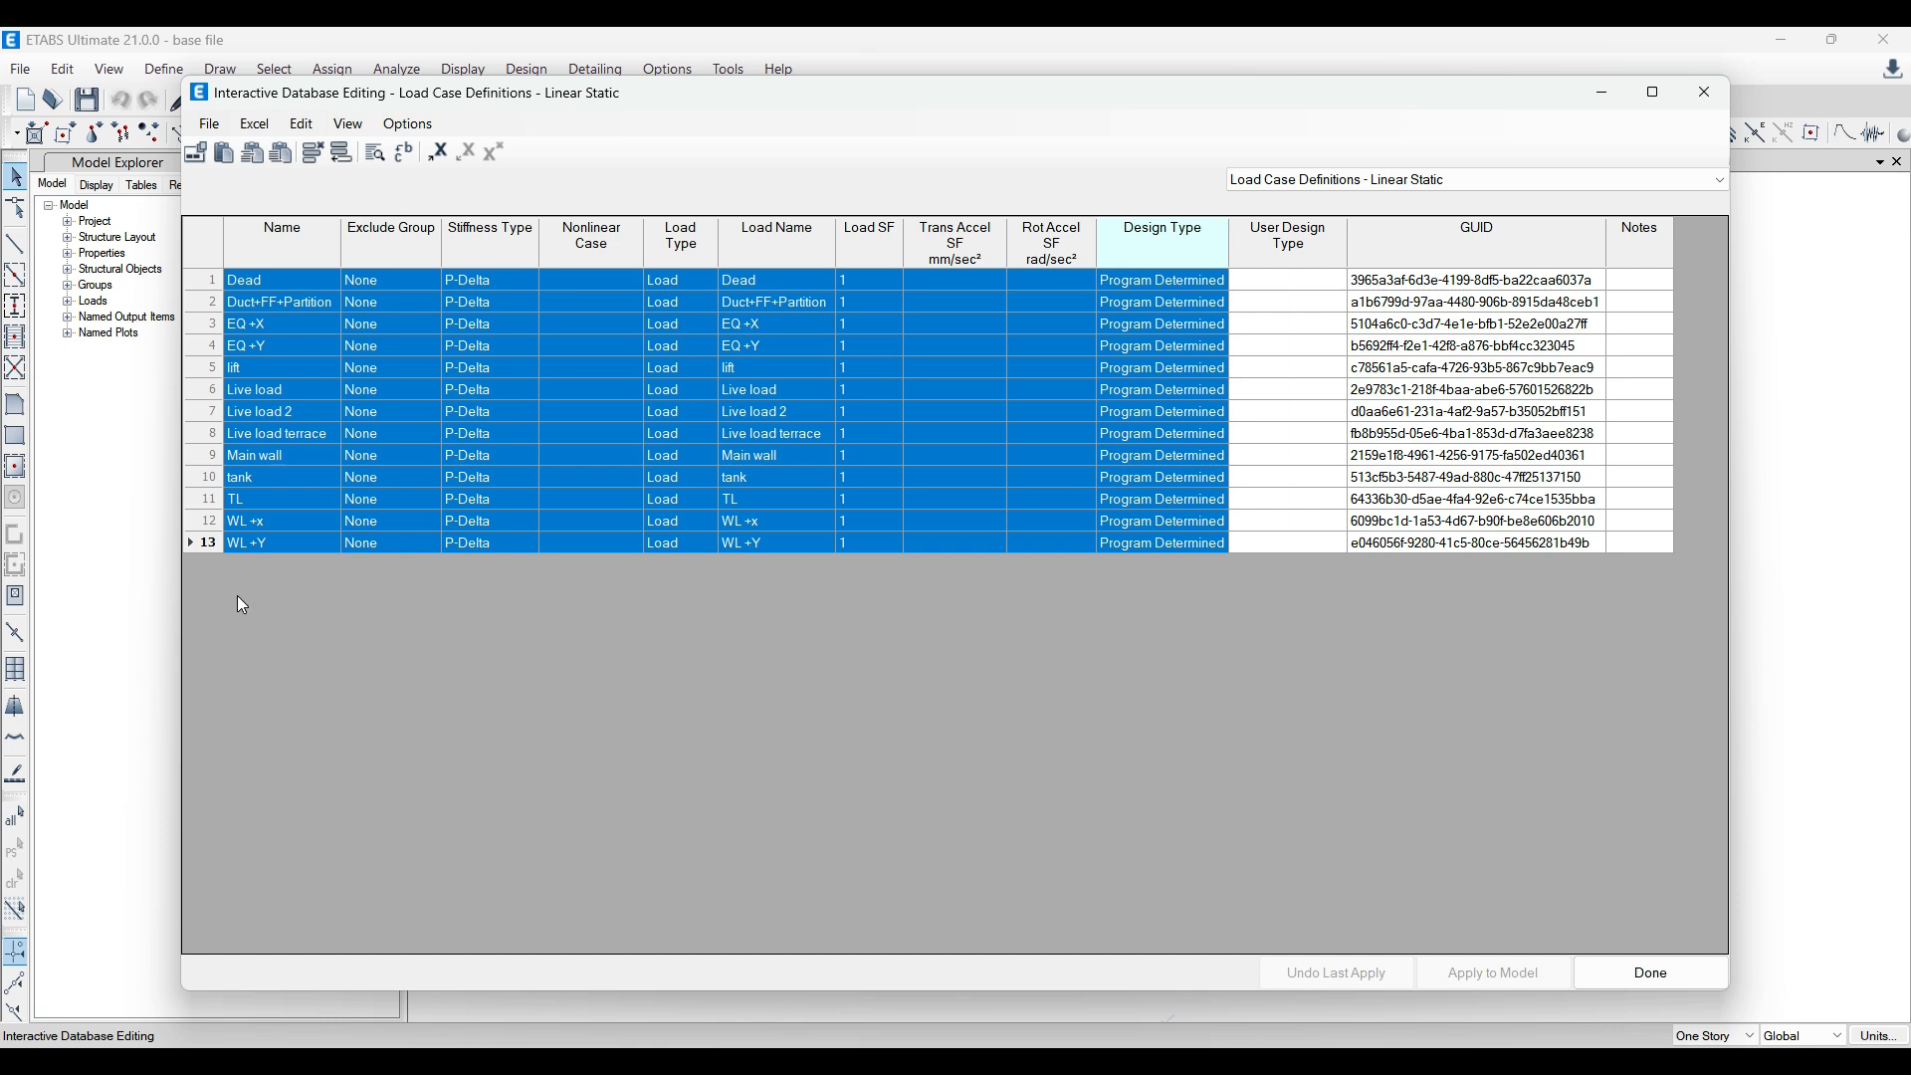
{"action": "right_click", "coordinate": [215, 546]}
{"action": "left_click", "coordinate": [263, 580]}
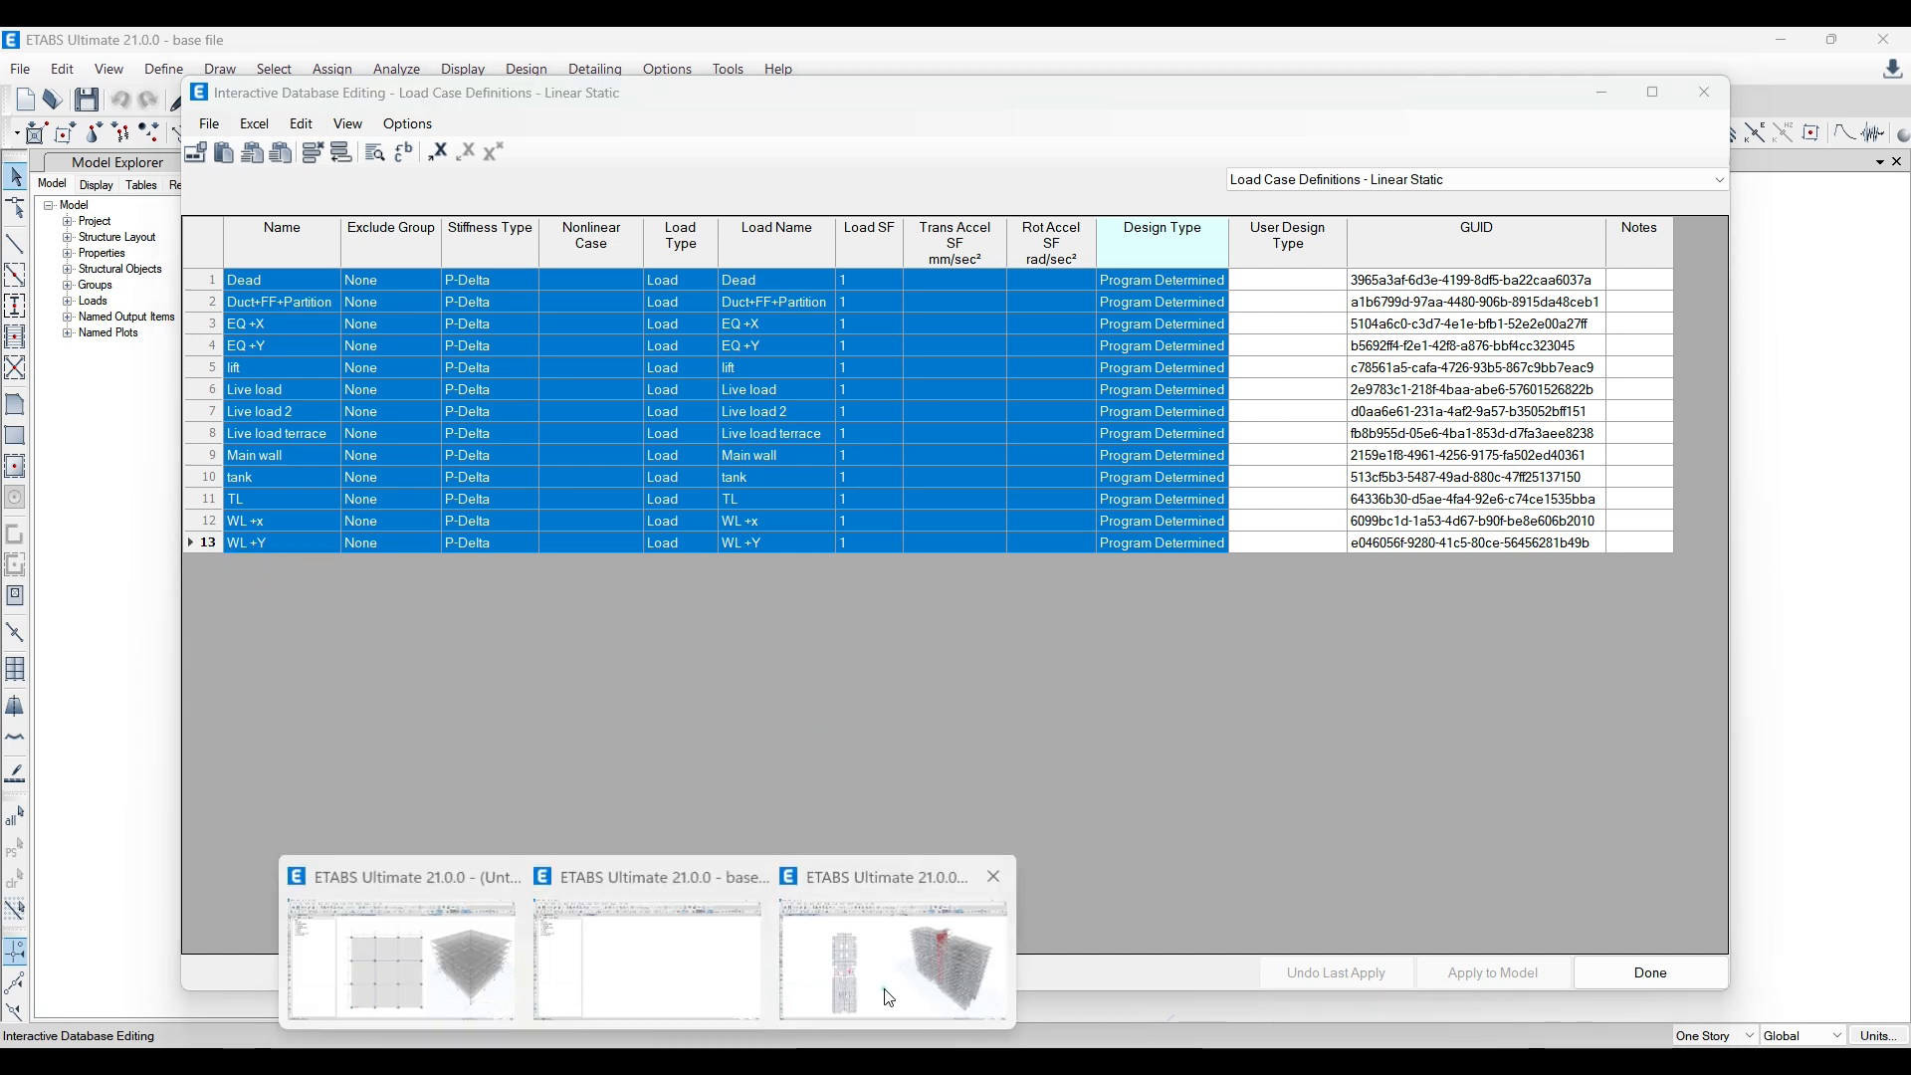
Step: Switch to the yt model and open its Load Case Definitions - Linear Static table for interactive editing, excluding load patterns and combinations
{"action": "left_click", "coordinate": [875, 961]}
{"action": "left_click", "coordinate": [73, 78]}
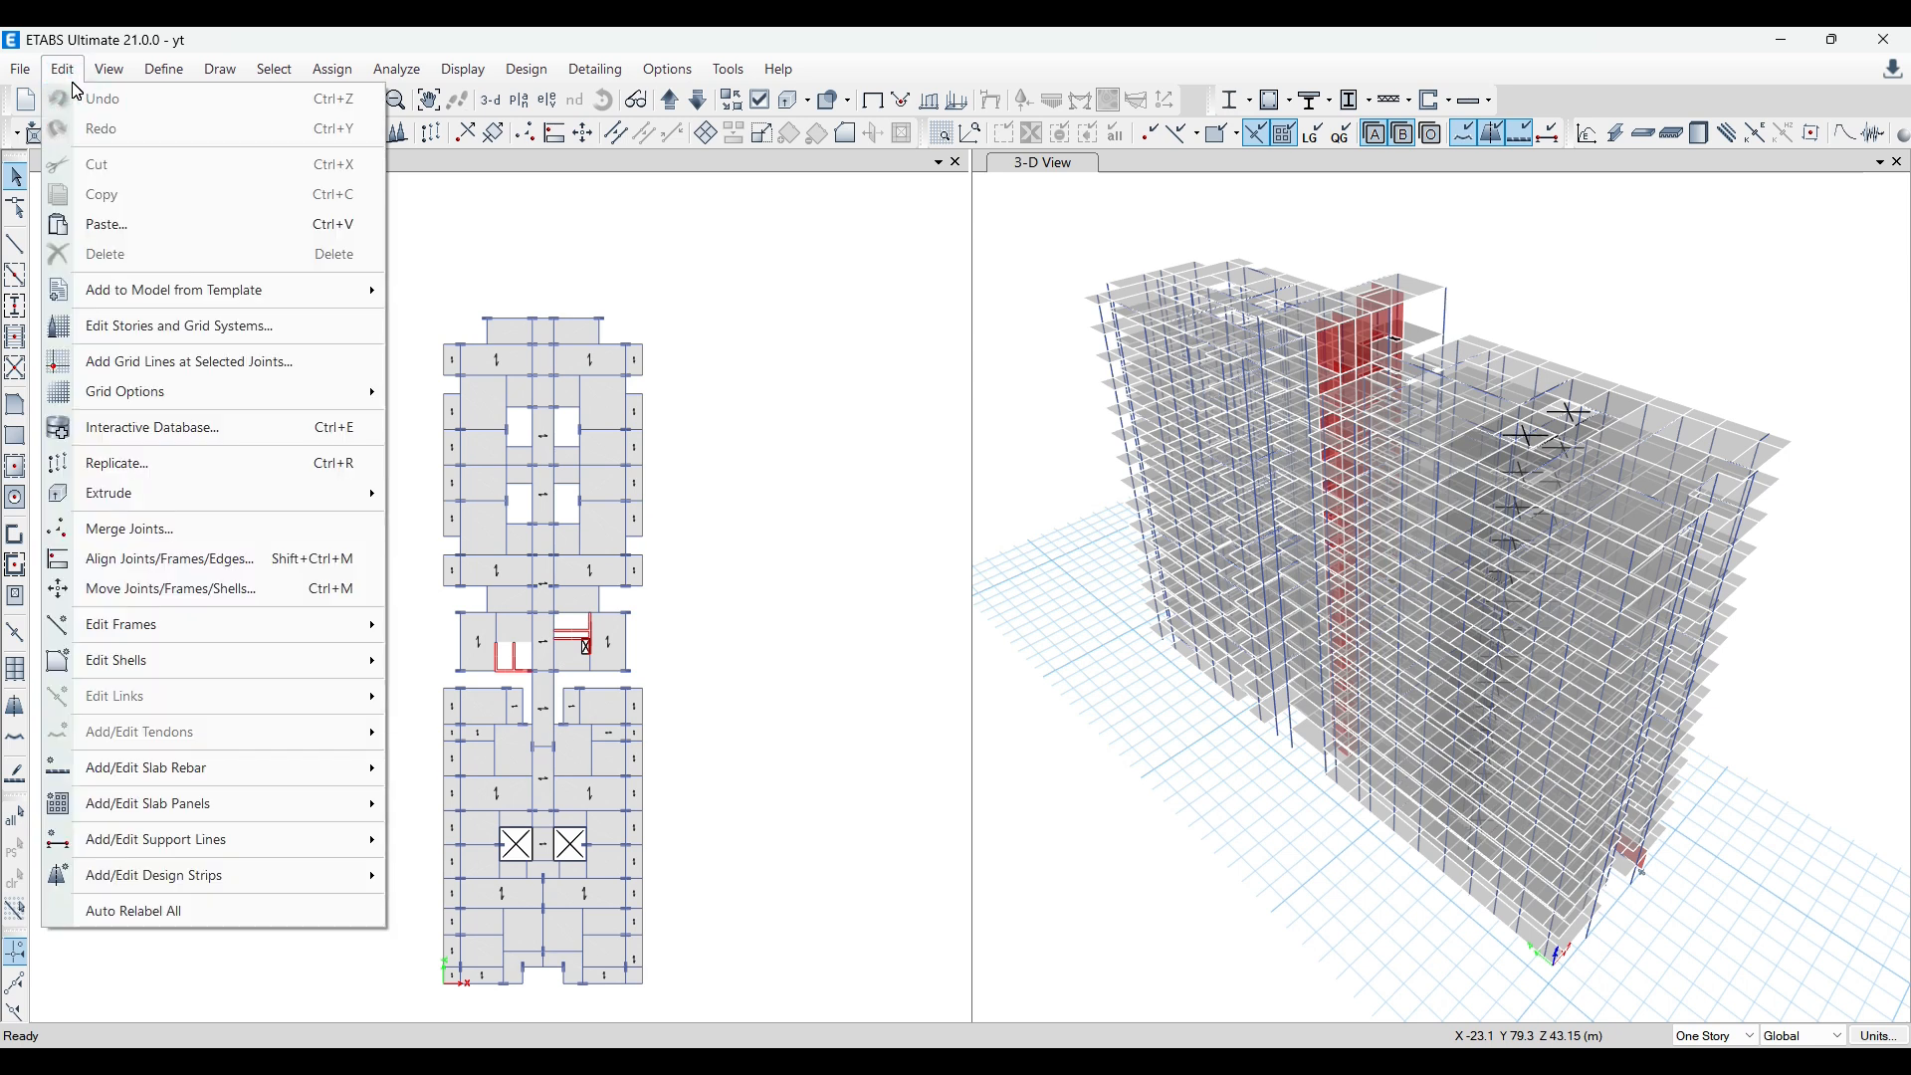
{"action": "left_click", "coordinate": [188, 431]}
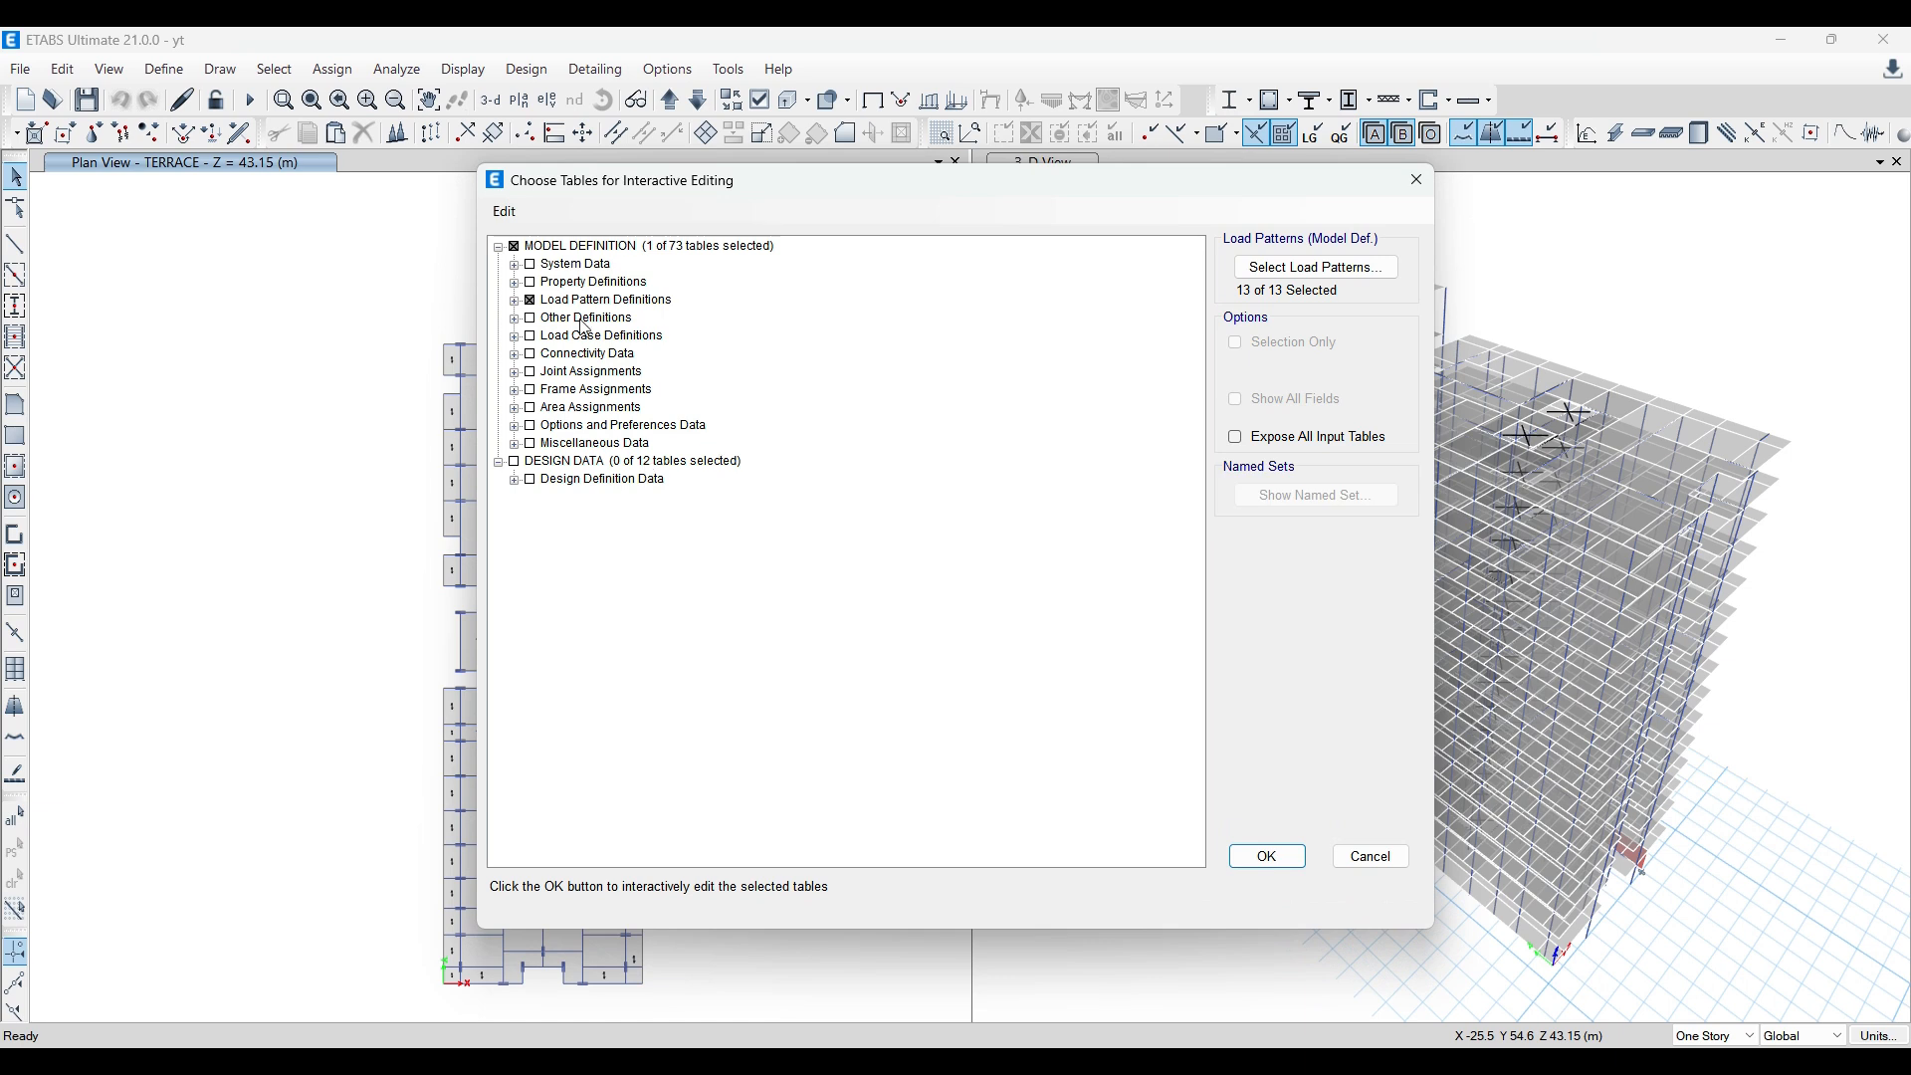
{"action": "left_click", "coordinate": [533, 304]}
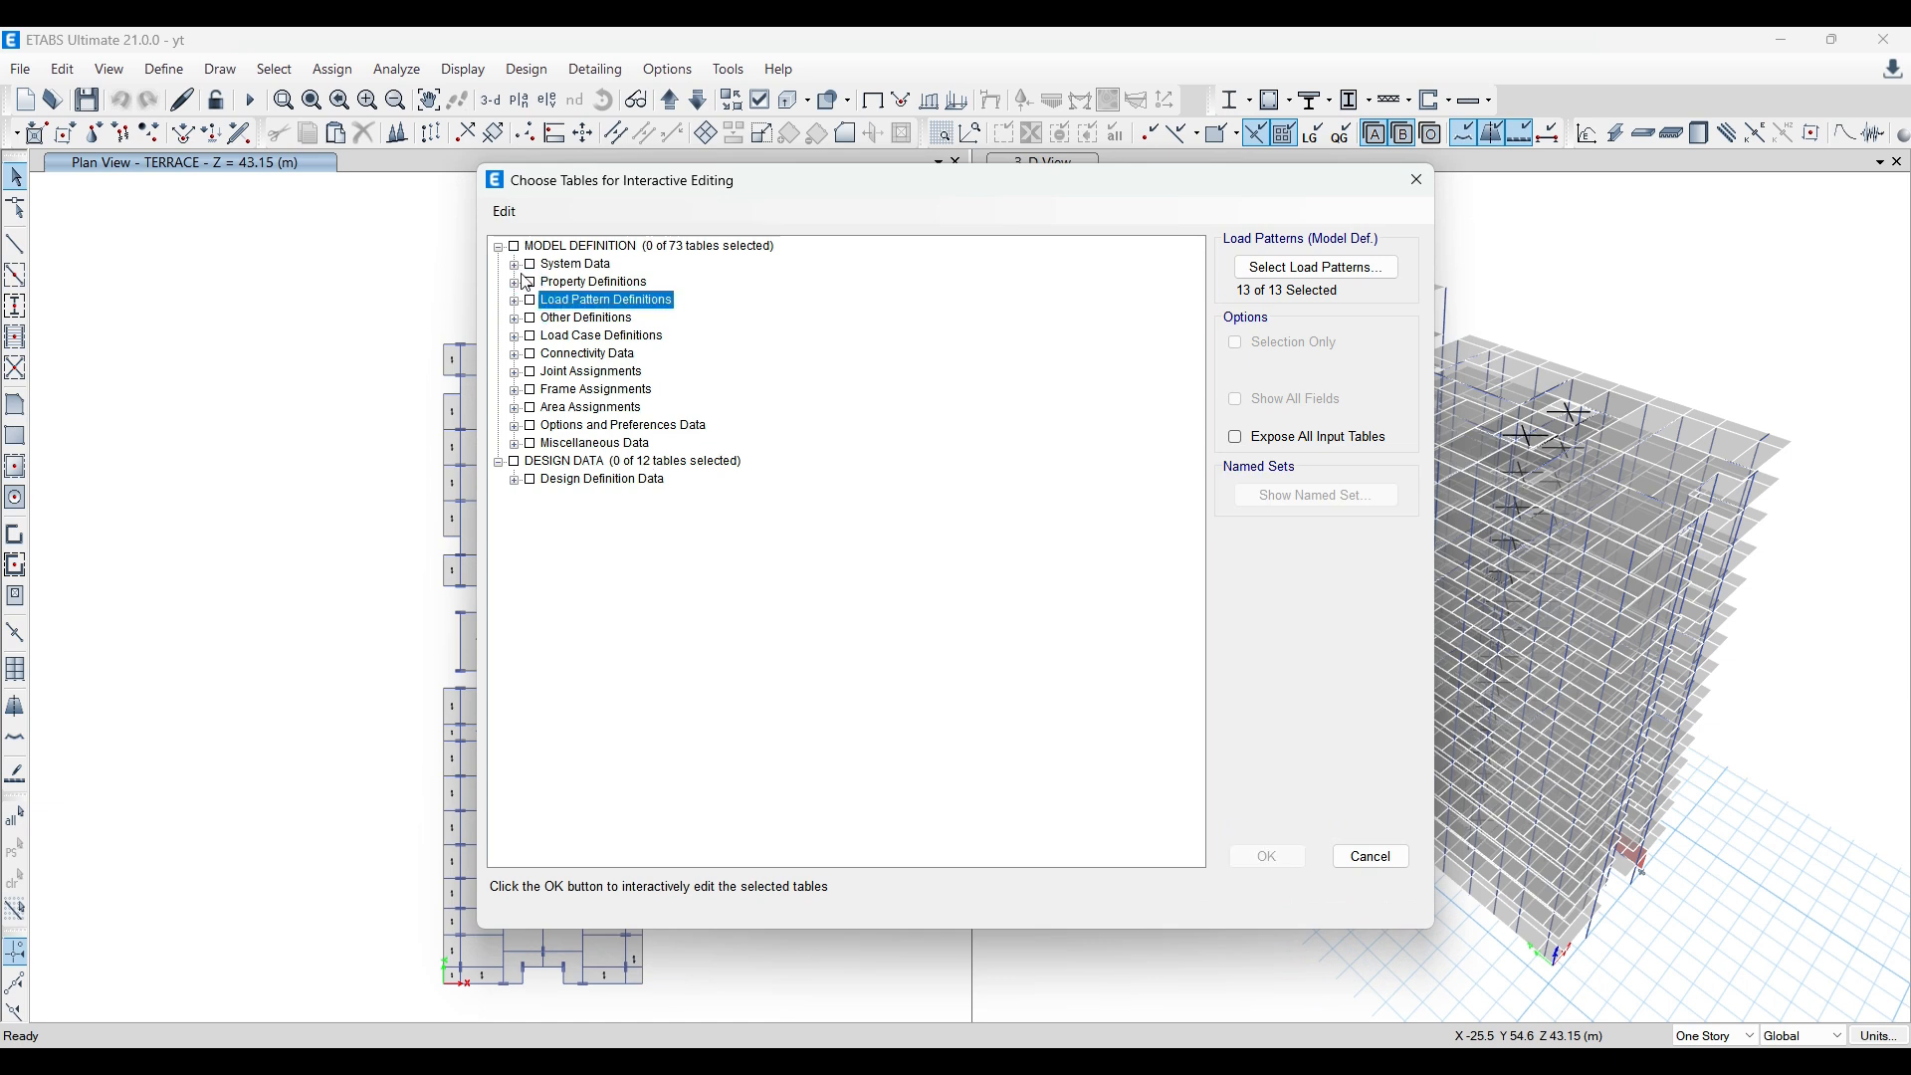
{"action": "left_click", "coordinate": [583, 340]}
{"action": "left_click", "coordinate": [515, 338]}
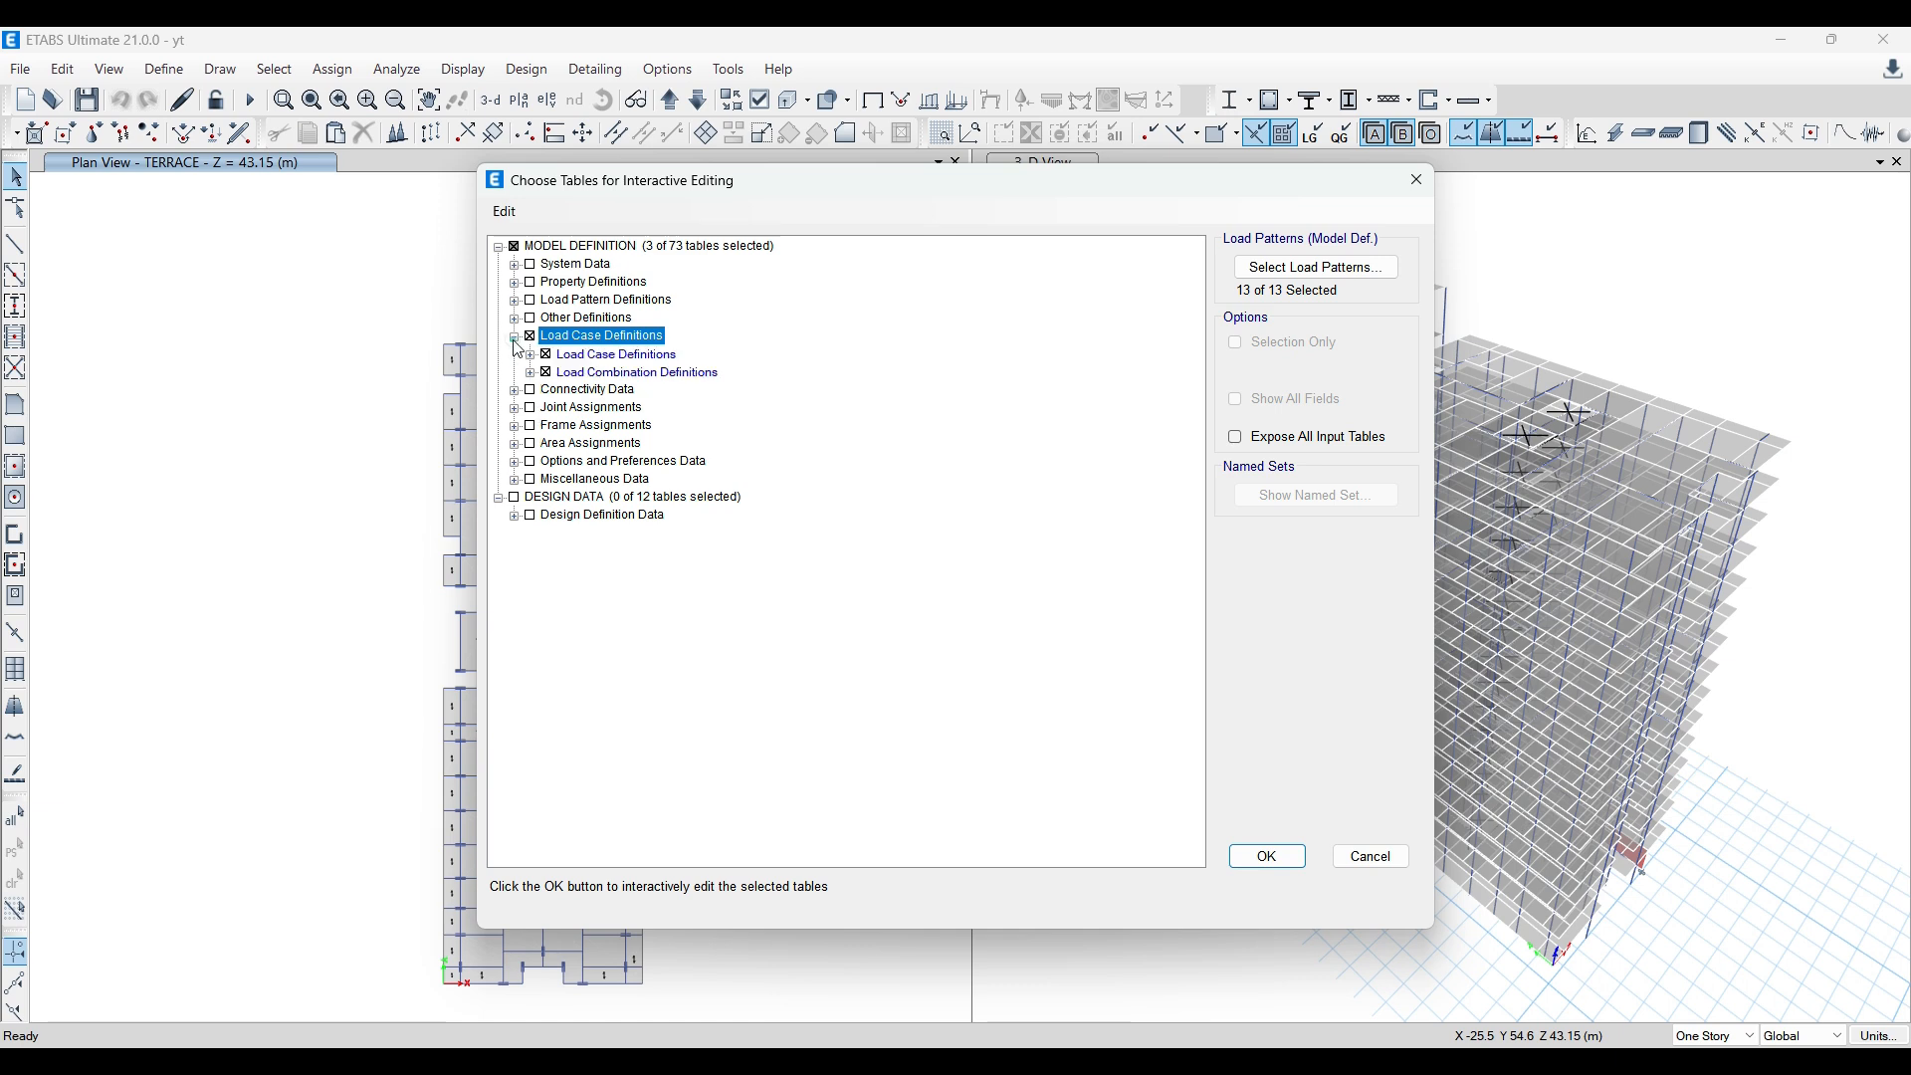
{"action": "left_click", "coordinate": [545, 372]}
{"action": "left_click", "coordinate": [531, 356]}
{"action": "left_click", "coordinate": [562, 372]}
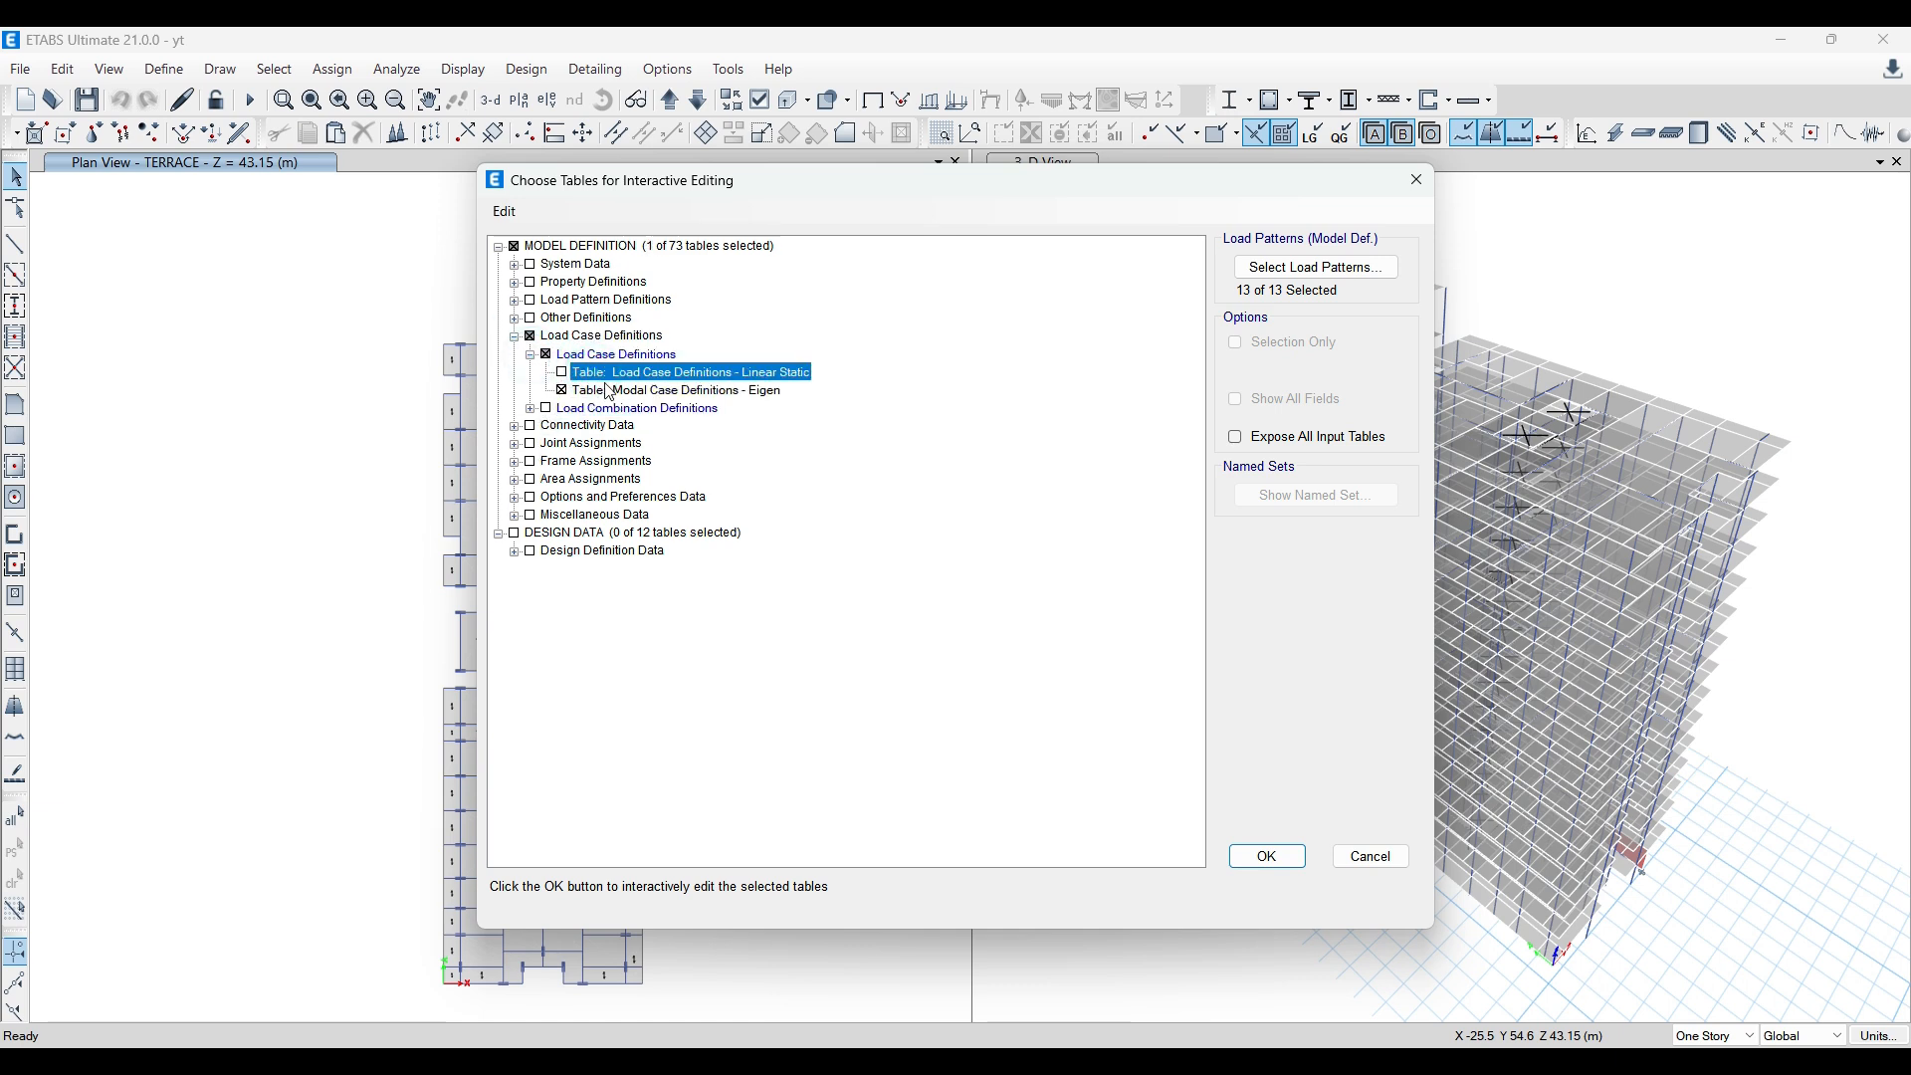
{"action": "left_click", "coordinate": [1267, 856]}
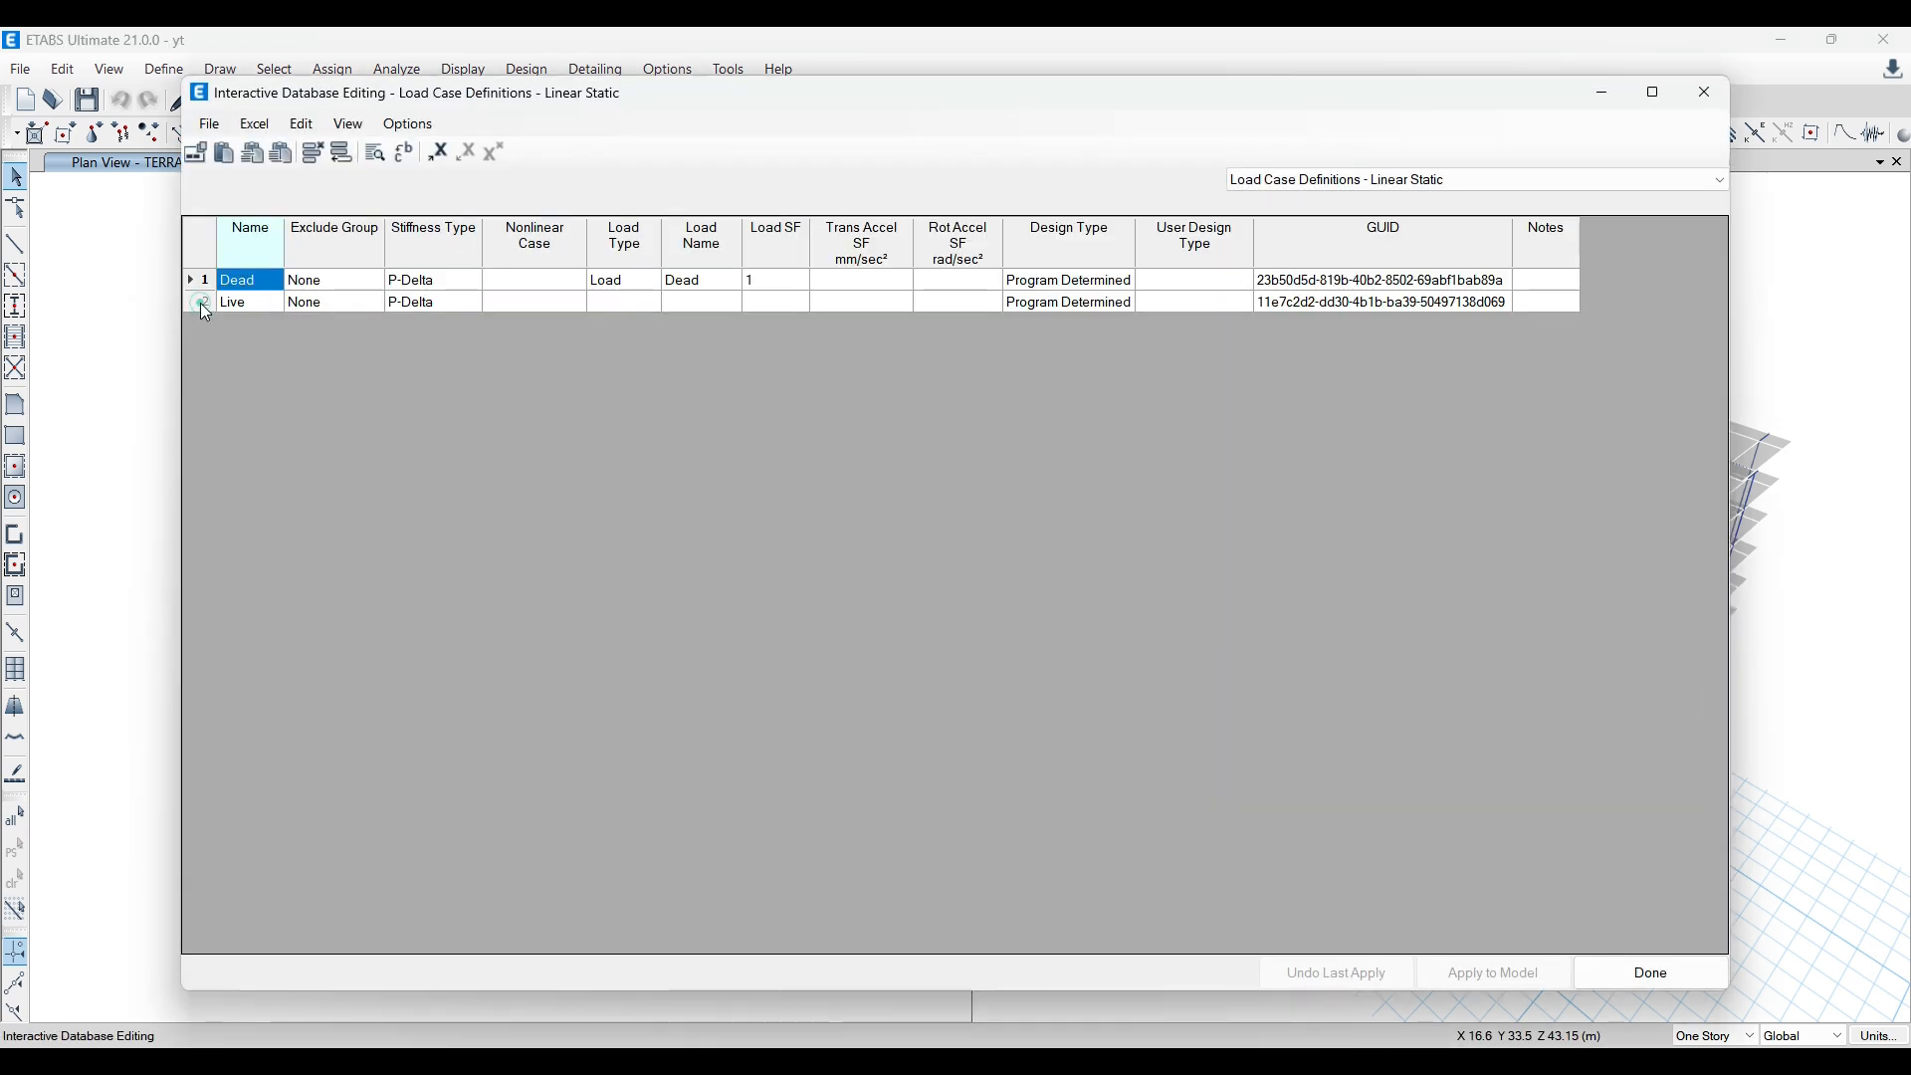
Step: Add a blank row to the linear static load case table and delete the existing Live and Dead rows
{"action": "left_click", "coordinate": [201, 303]}
{"action": "left_click", "coordinate": [341, 154]}
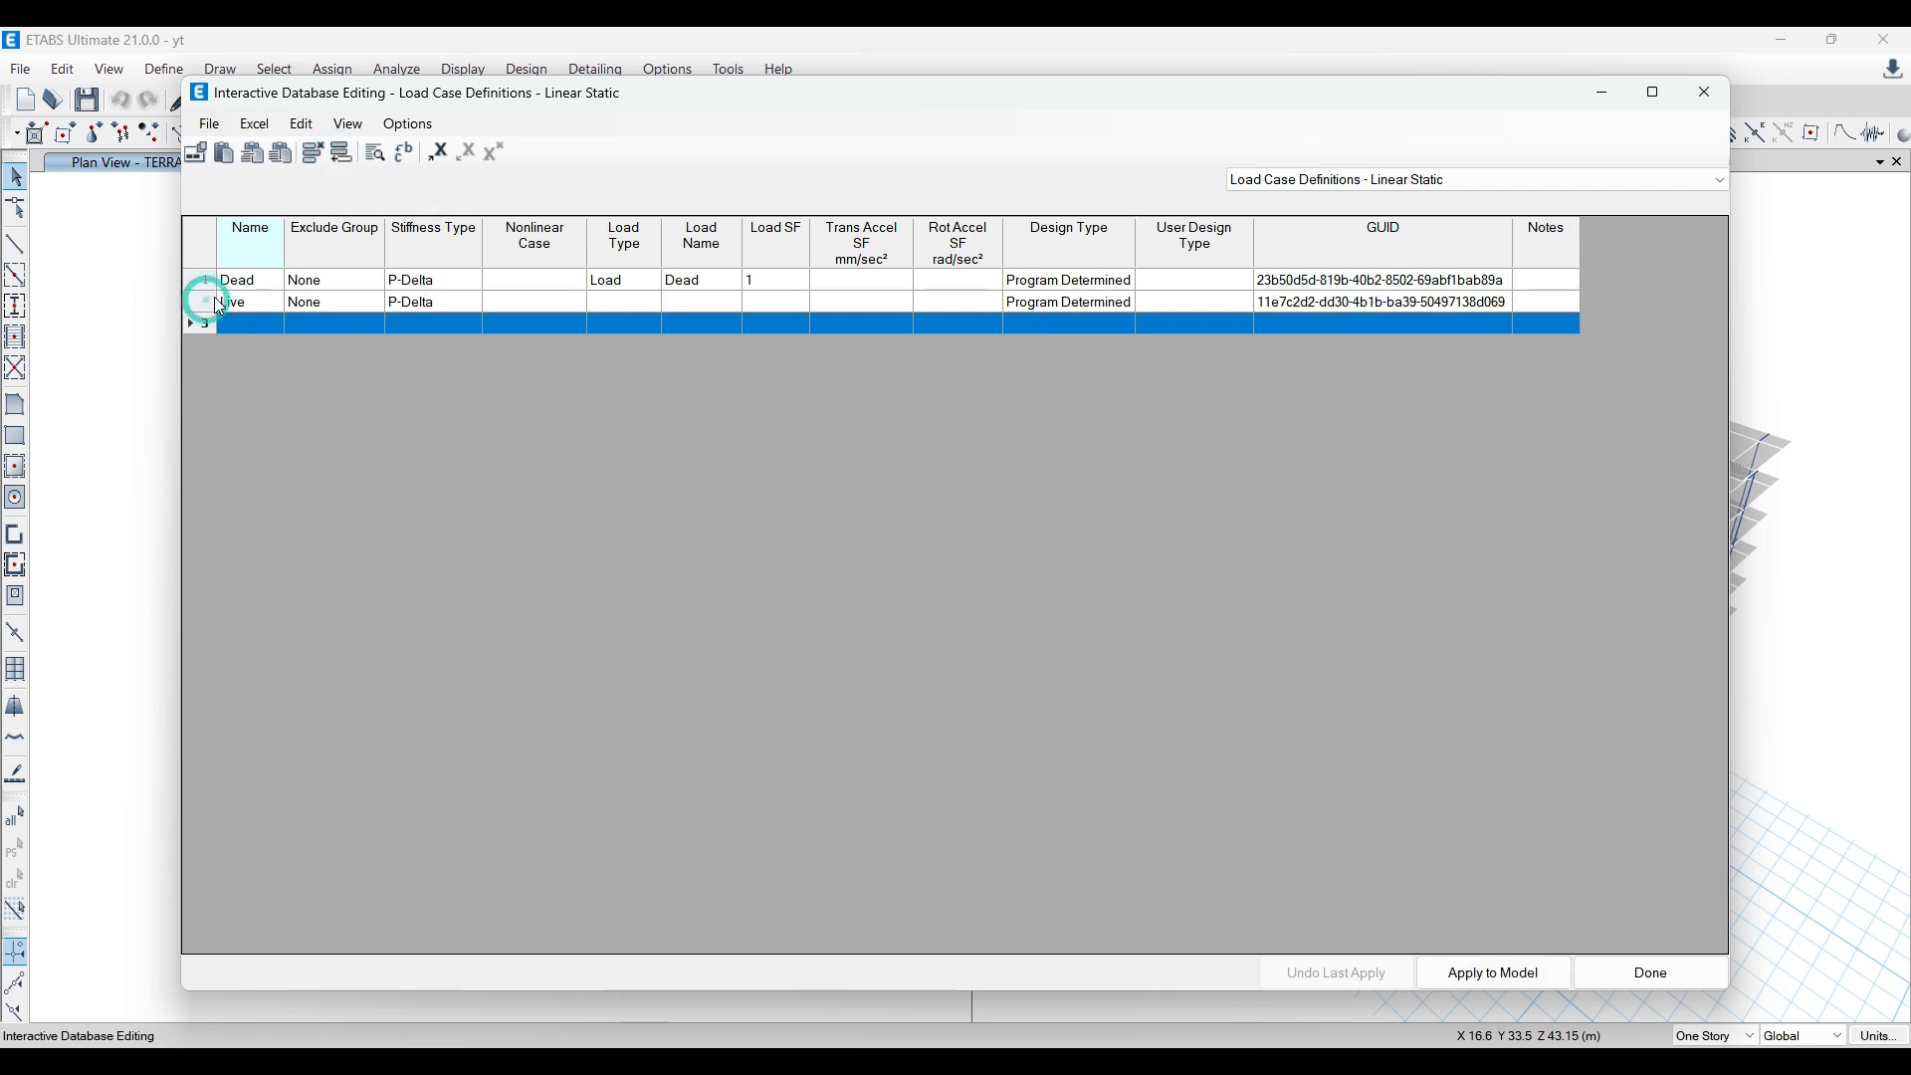
{"action": "left_click", "coordinate": [202, 303]}
{"action": "left_click", "coordinate": [313, 154]}
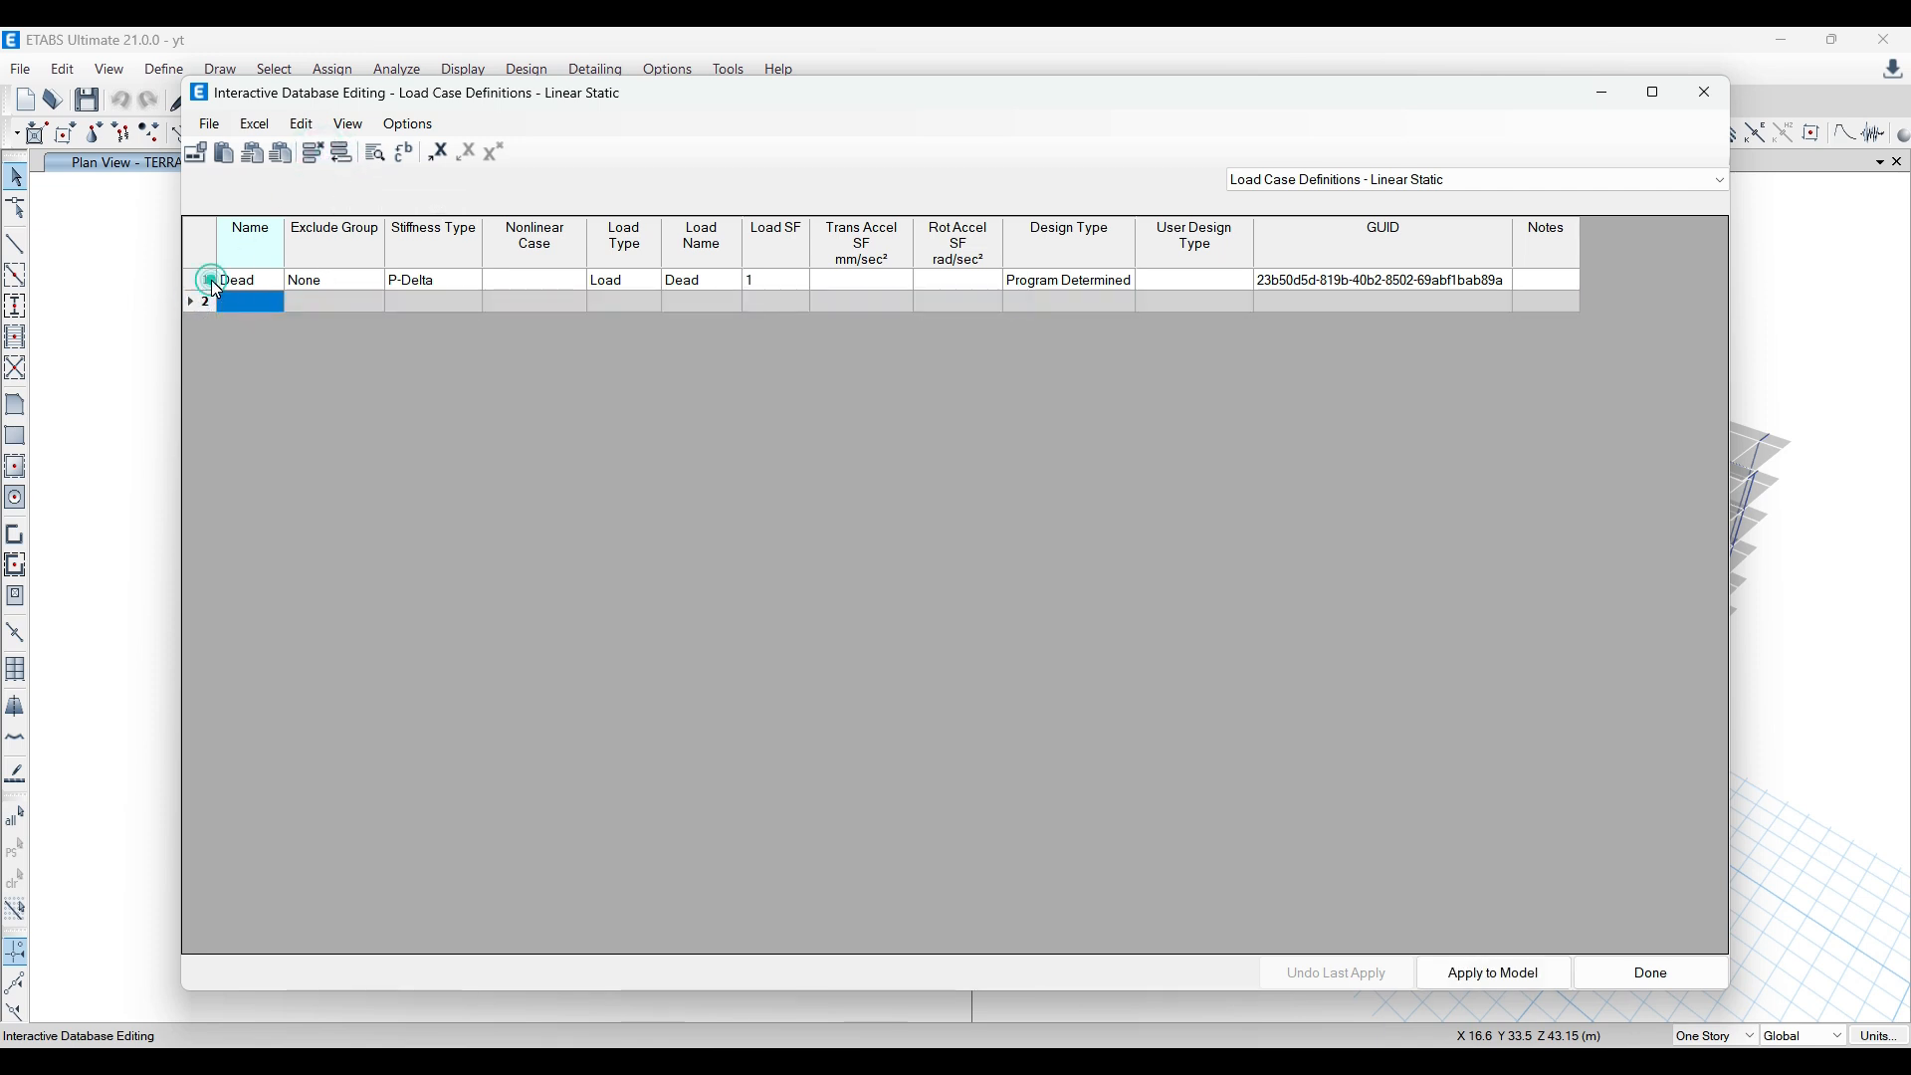
{"action": "left_click", "coordinate": [209, 280]}
{"action": "left_click", "coordinate": [313, 154]}
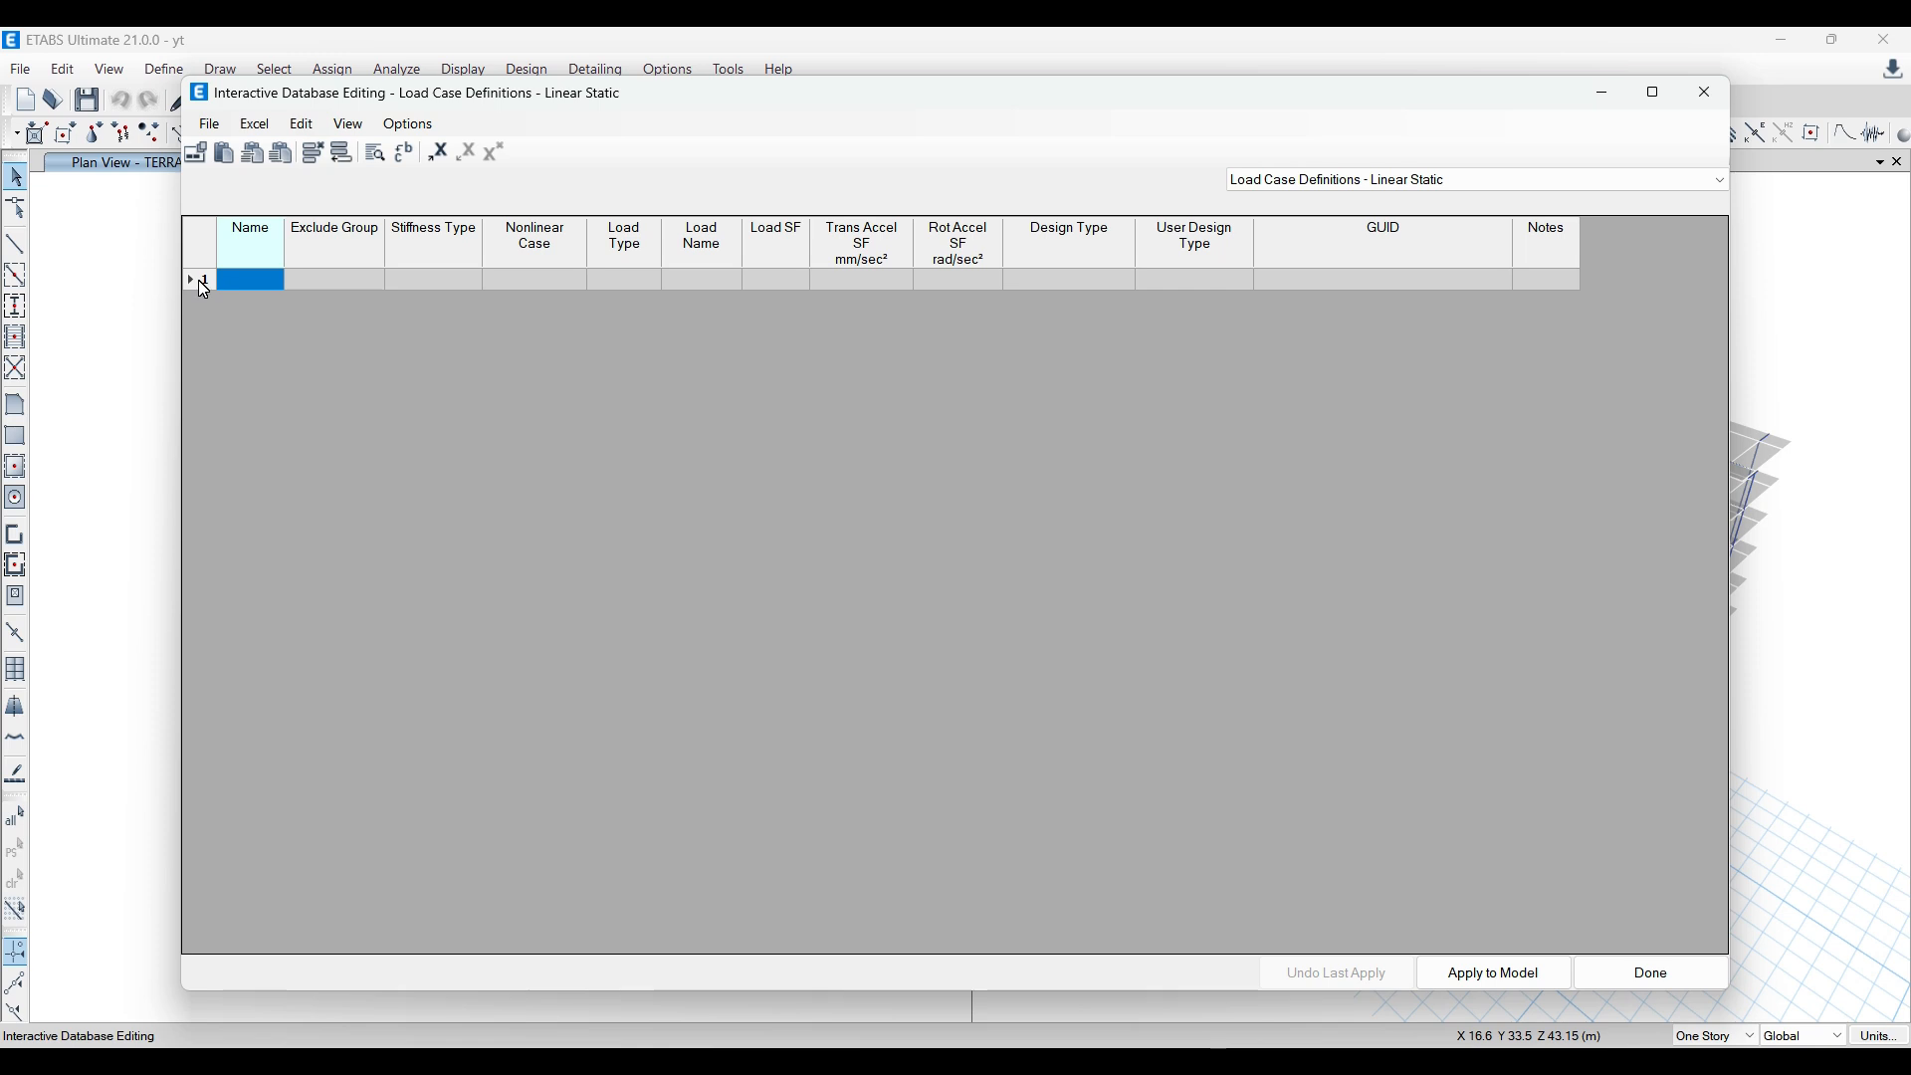
Step: Paste the copied load cases into the blank row, apply them to the model and finish the table editing
{"action": "left_click", "coordinate": [200, 282]}
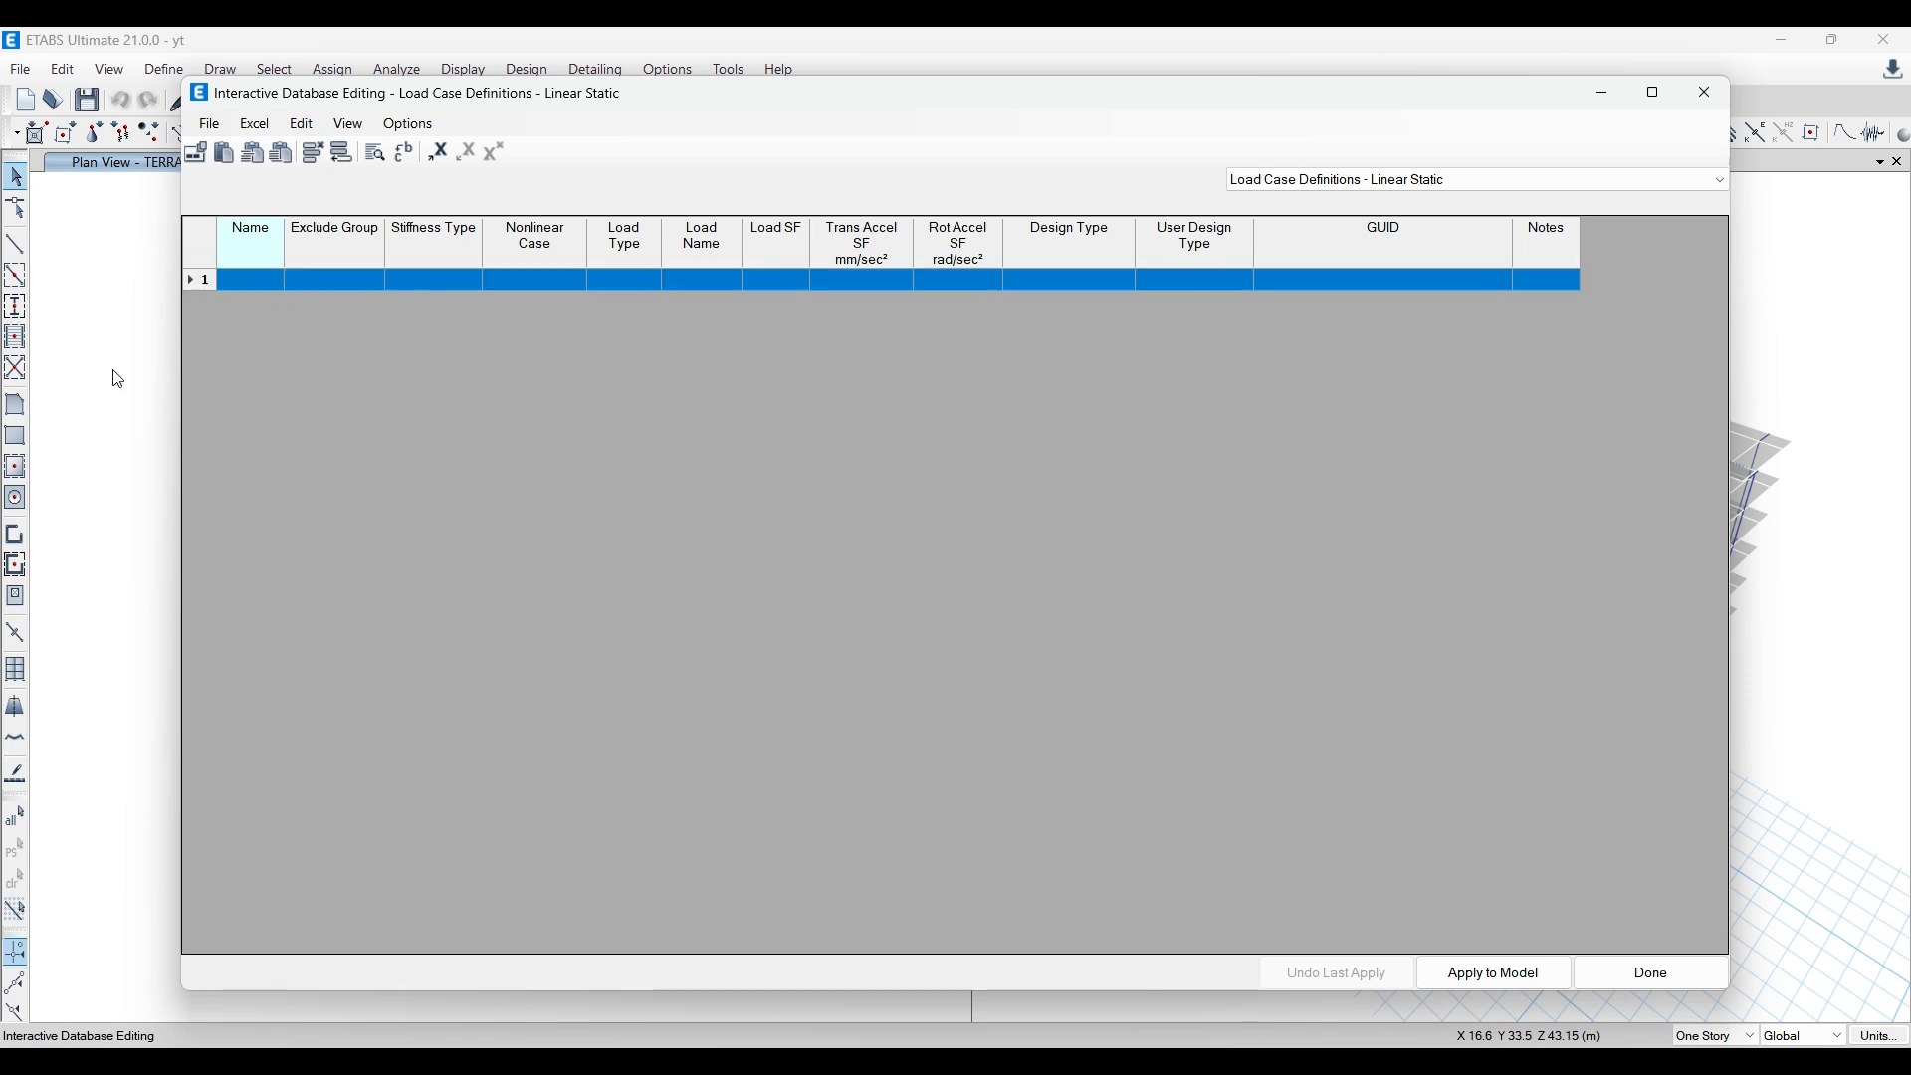
{"action": "key", "text": "ctrl+v"}
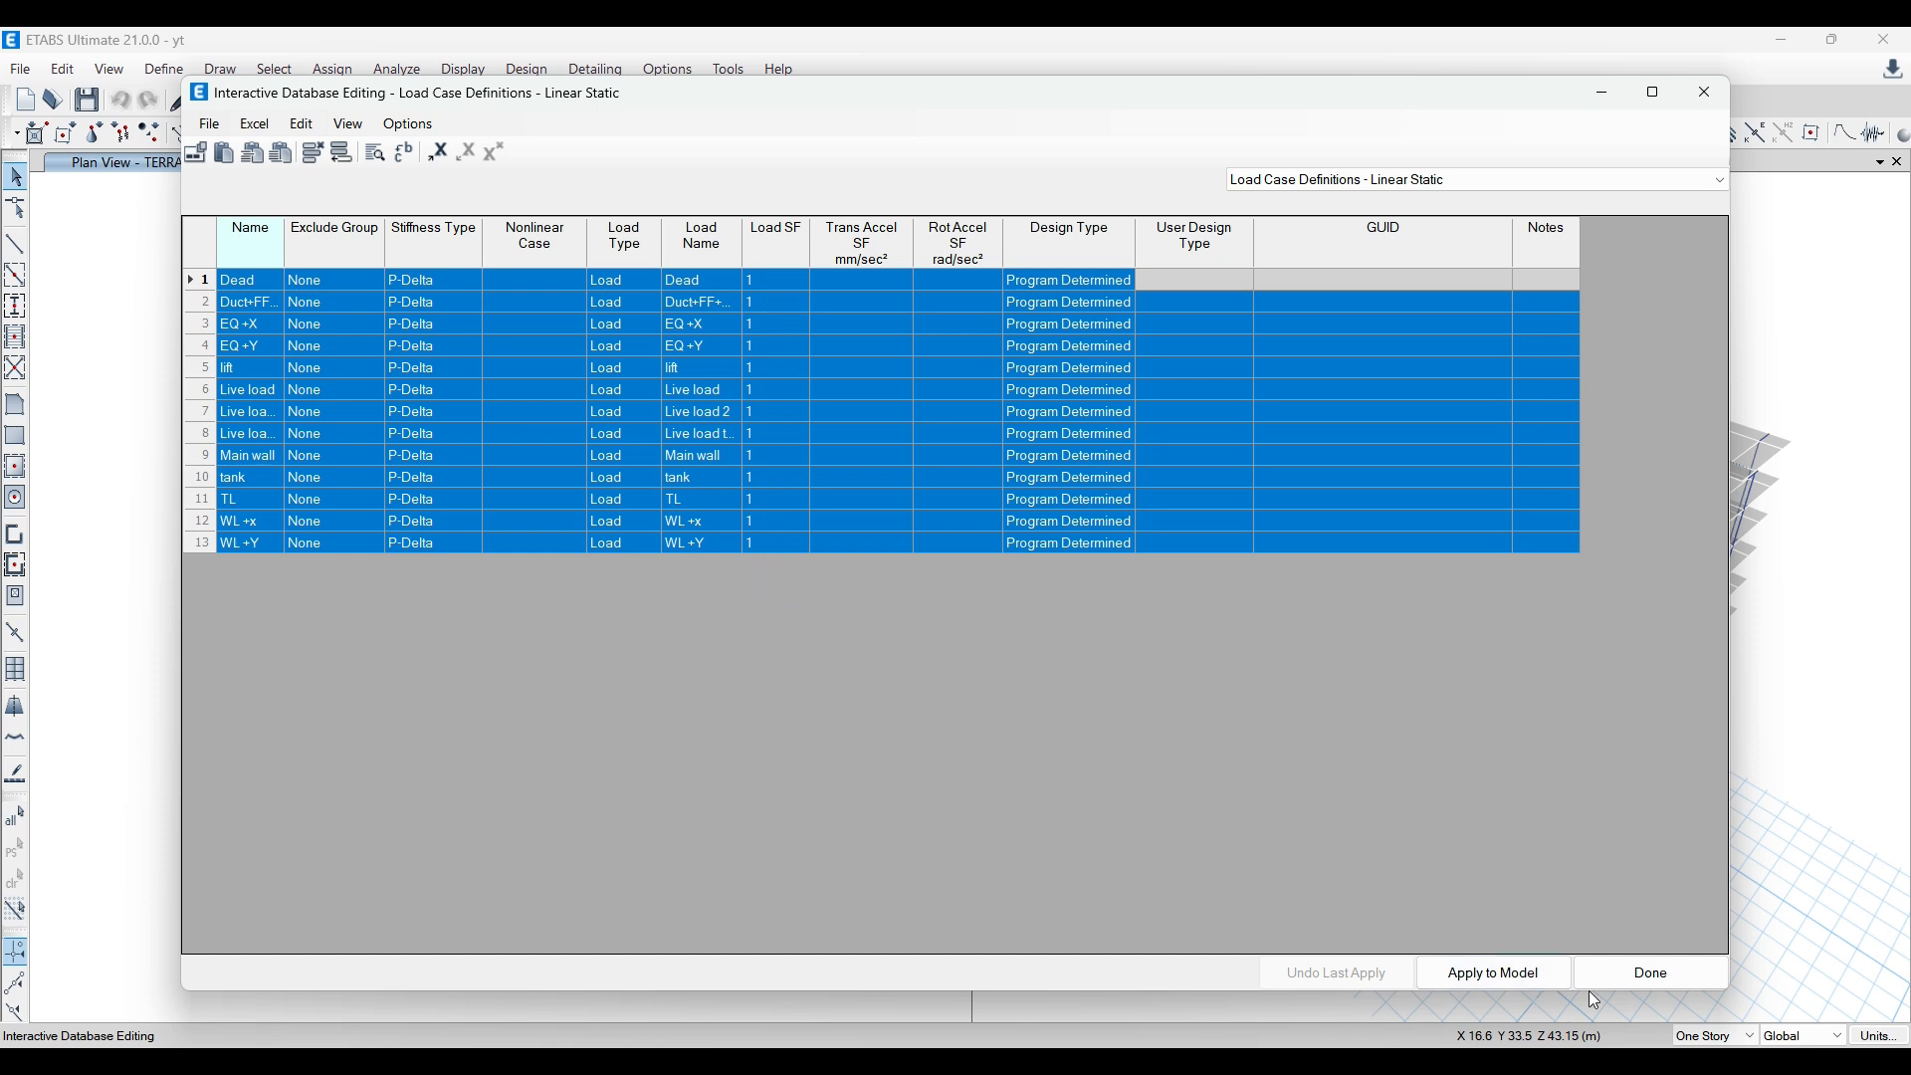
{"action": "left_click", "coordinate": [1502, 974]}
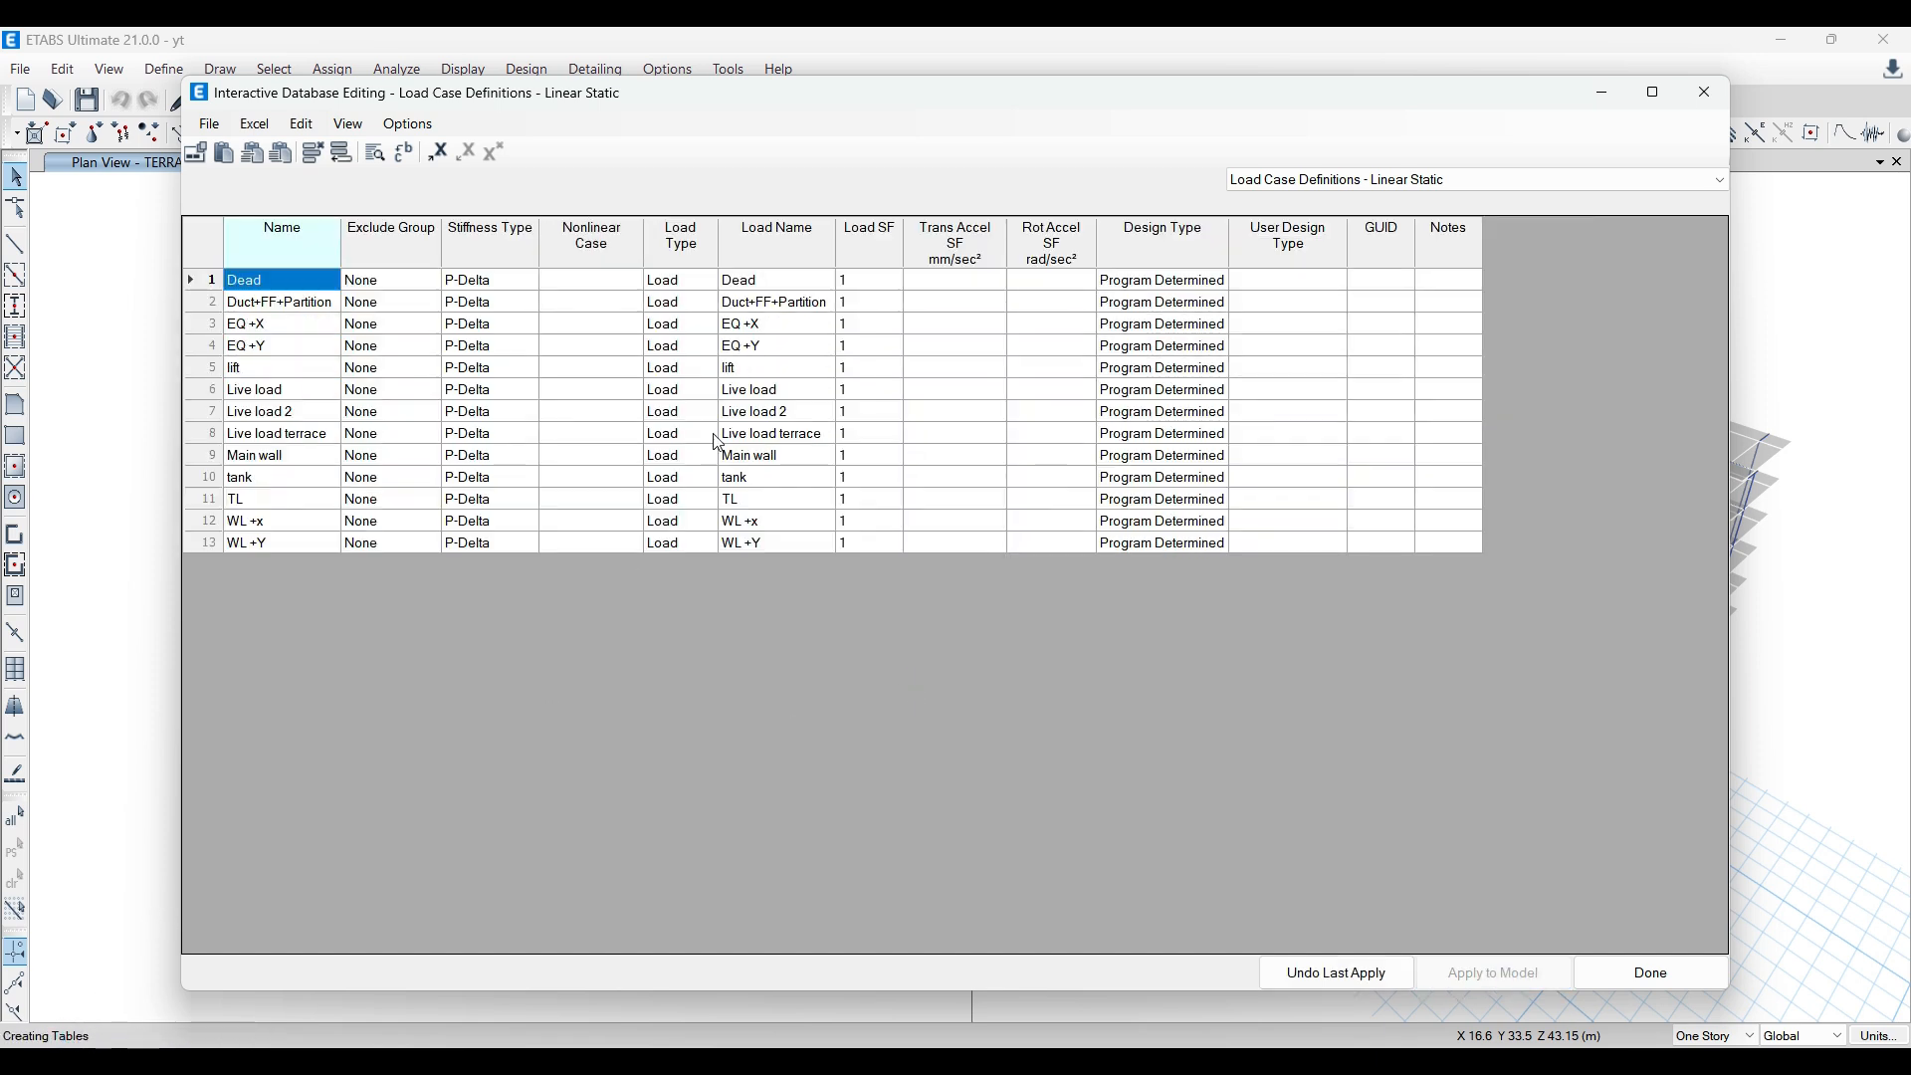
{"action": "left_click", "coordinate": [1652, 973]}
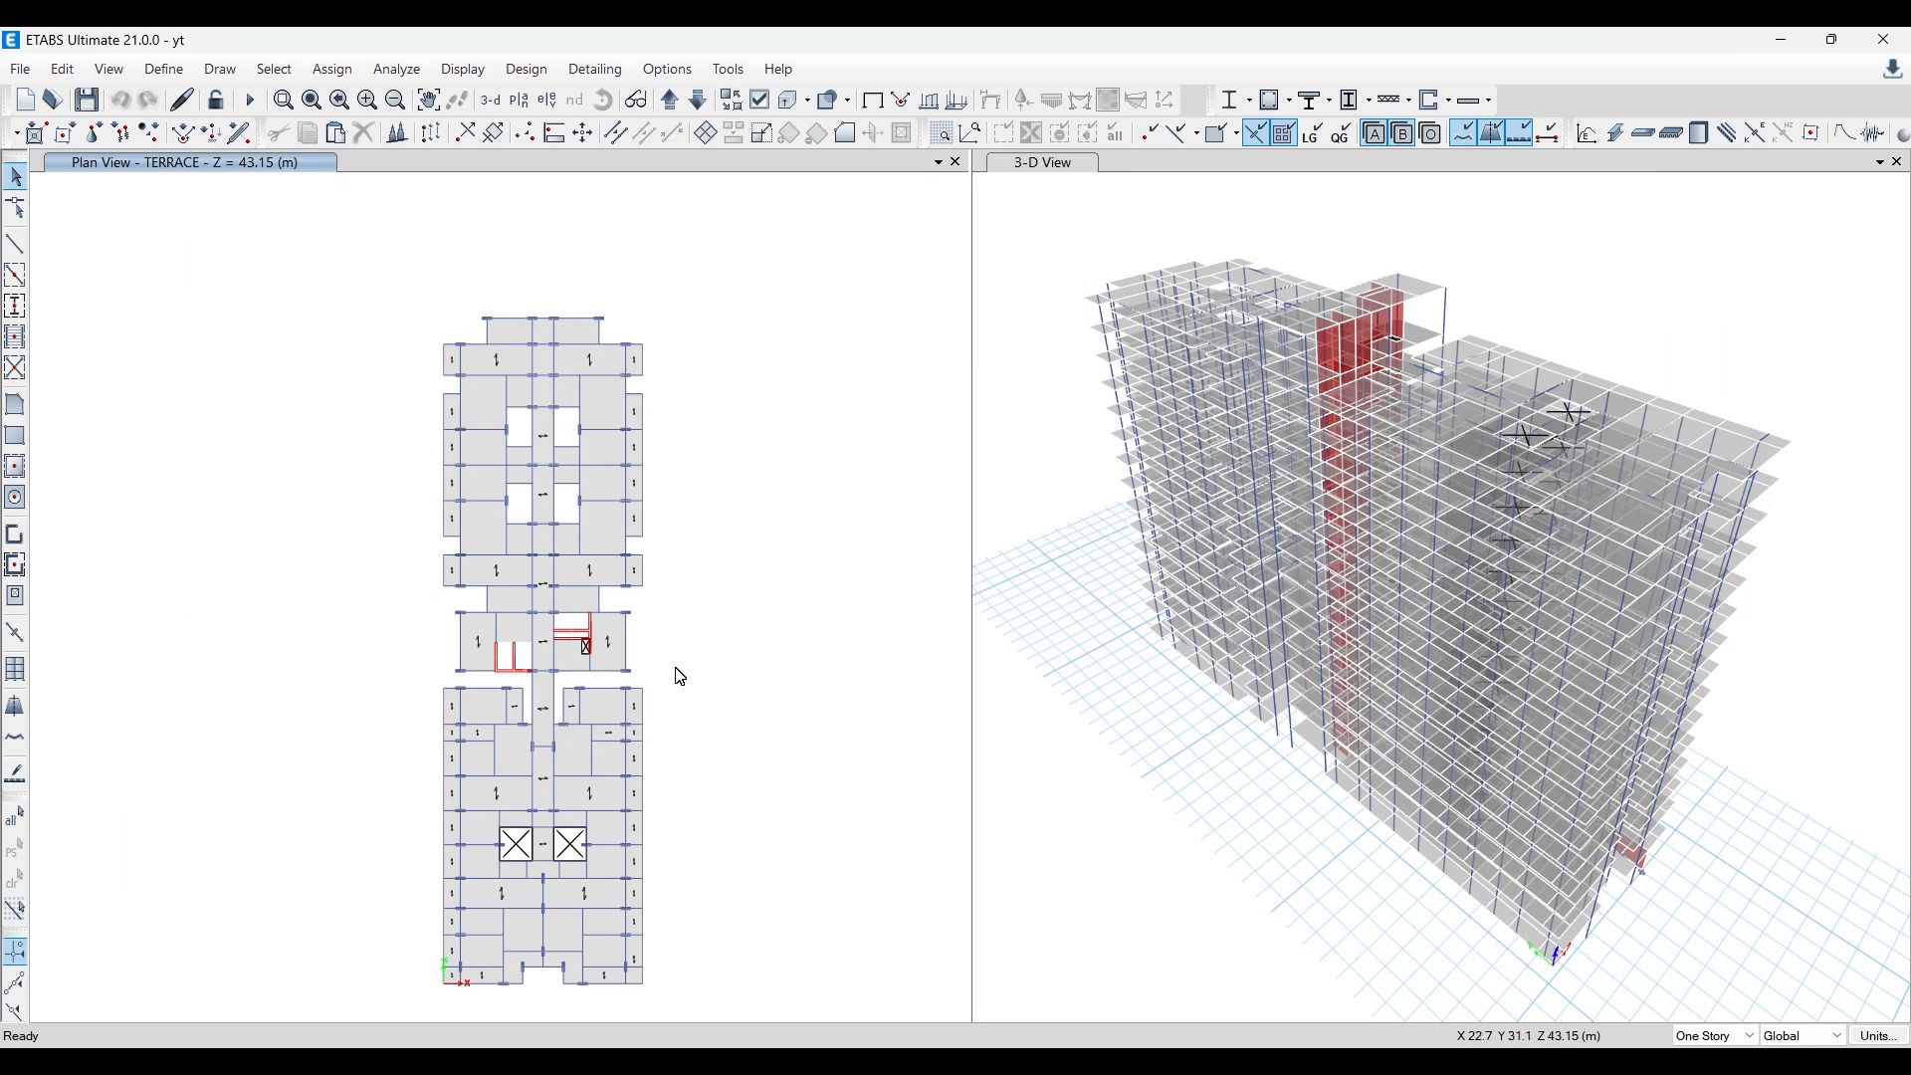
Step: Switch to the base file, review the Modal Case Definitions - Eigen table and close the table editor
{"action": "mouse_move", "coordinate": [688, 1045]}
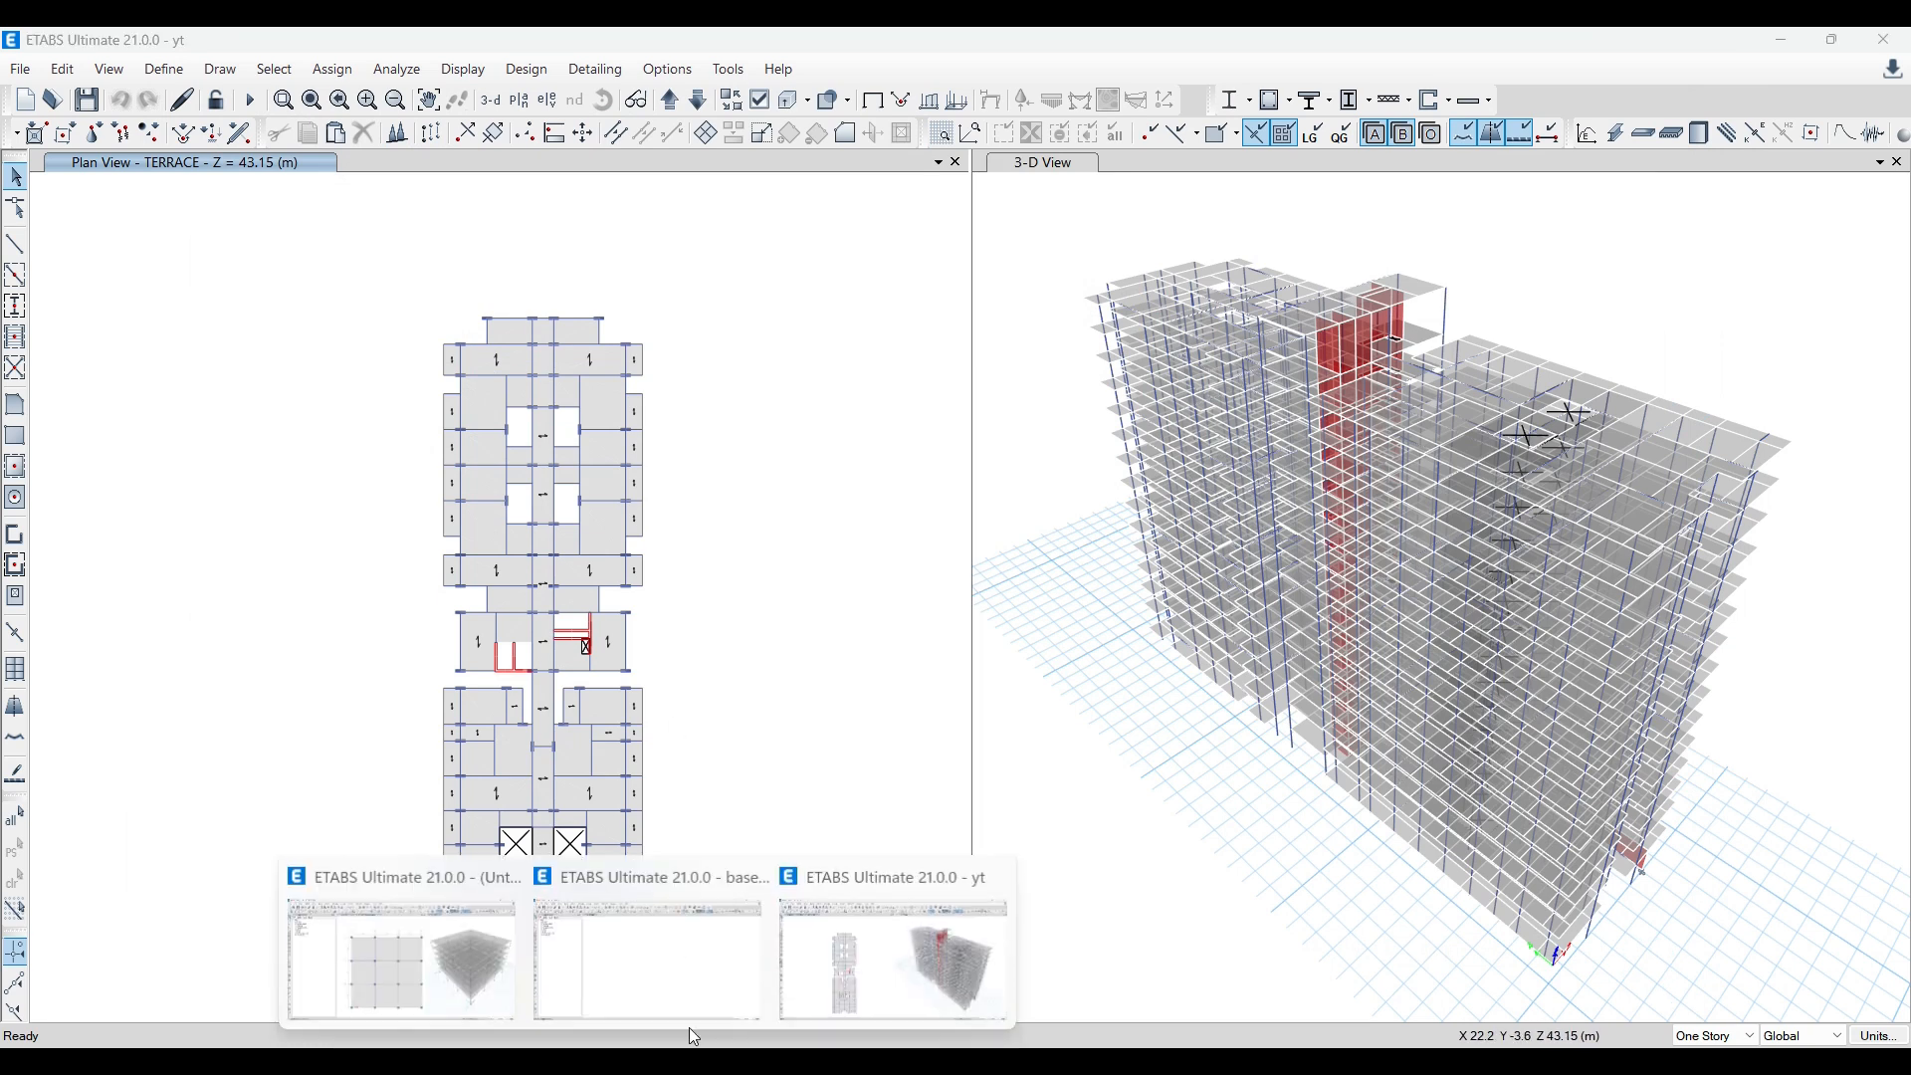
{"action": "left_click", "coordinate": [685, 940]}
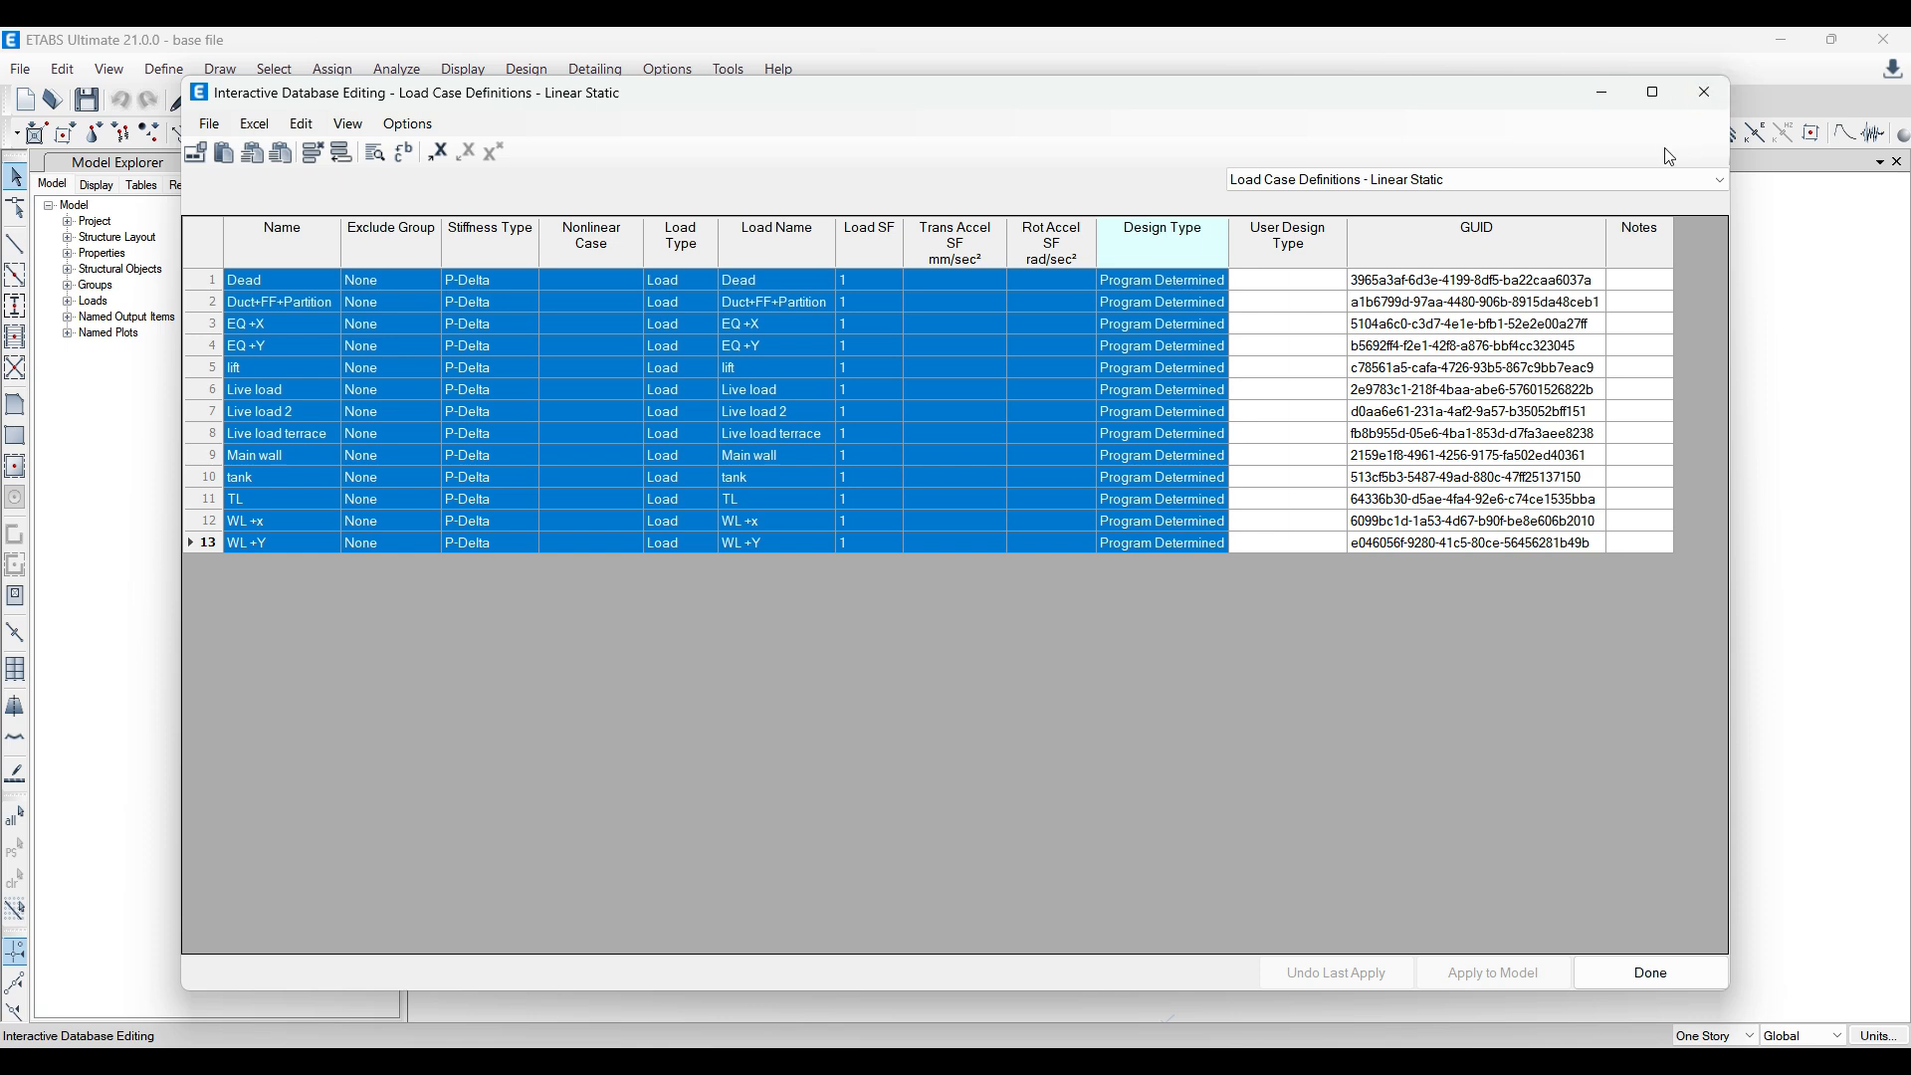
{"action": "left_click", "coordinate": [1672, 177]}
{"action": "left_click", "coordinate": [1545, 217]}
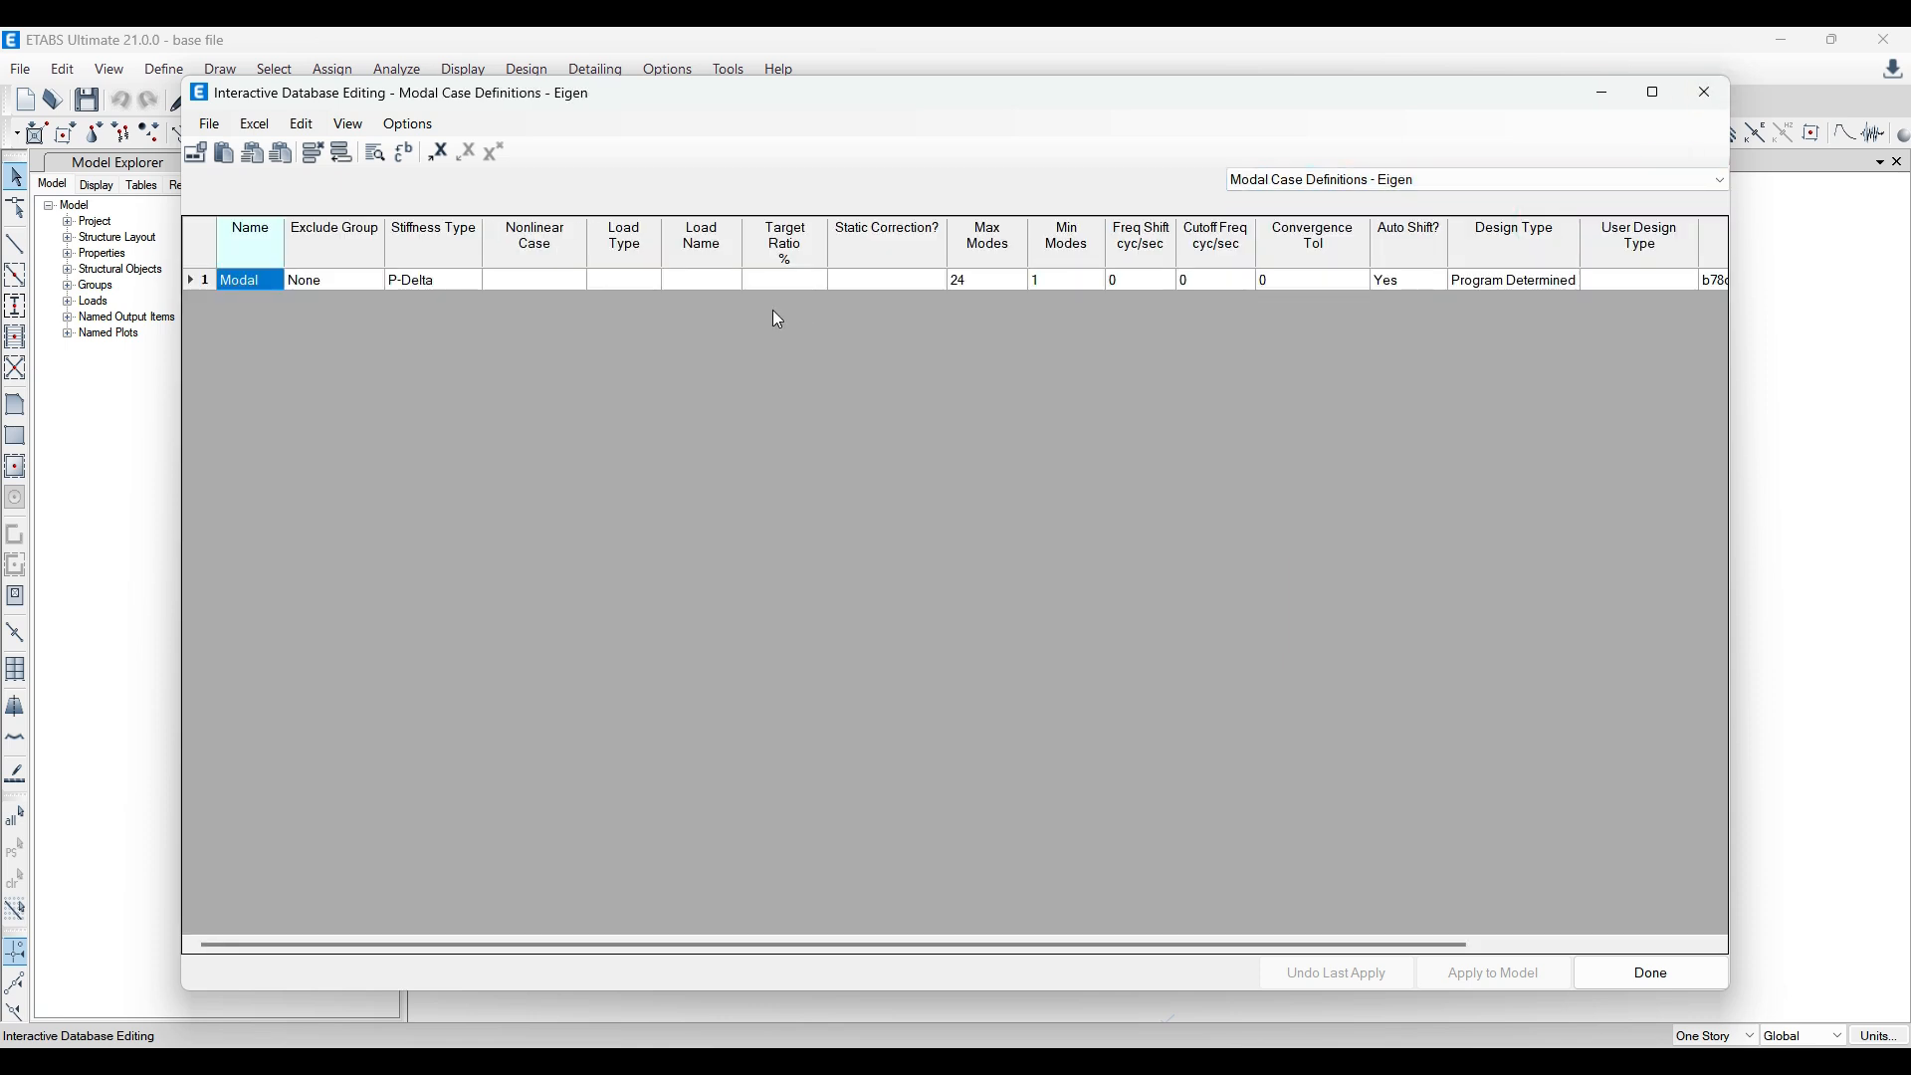
{"action": "left_click", "coordinate": [1706, 93]}
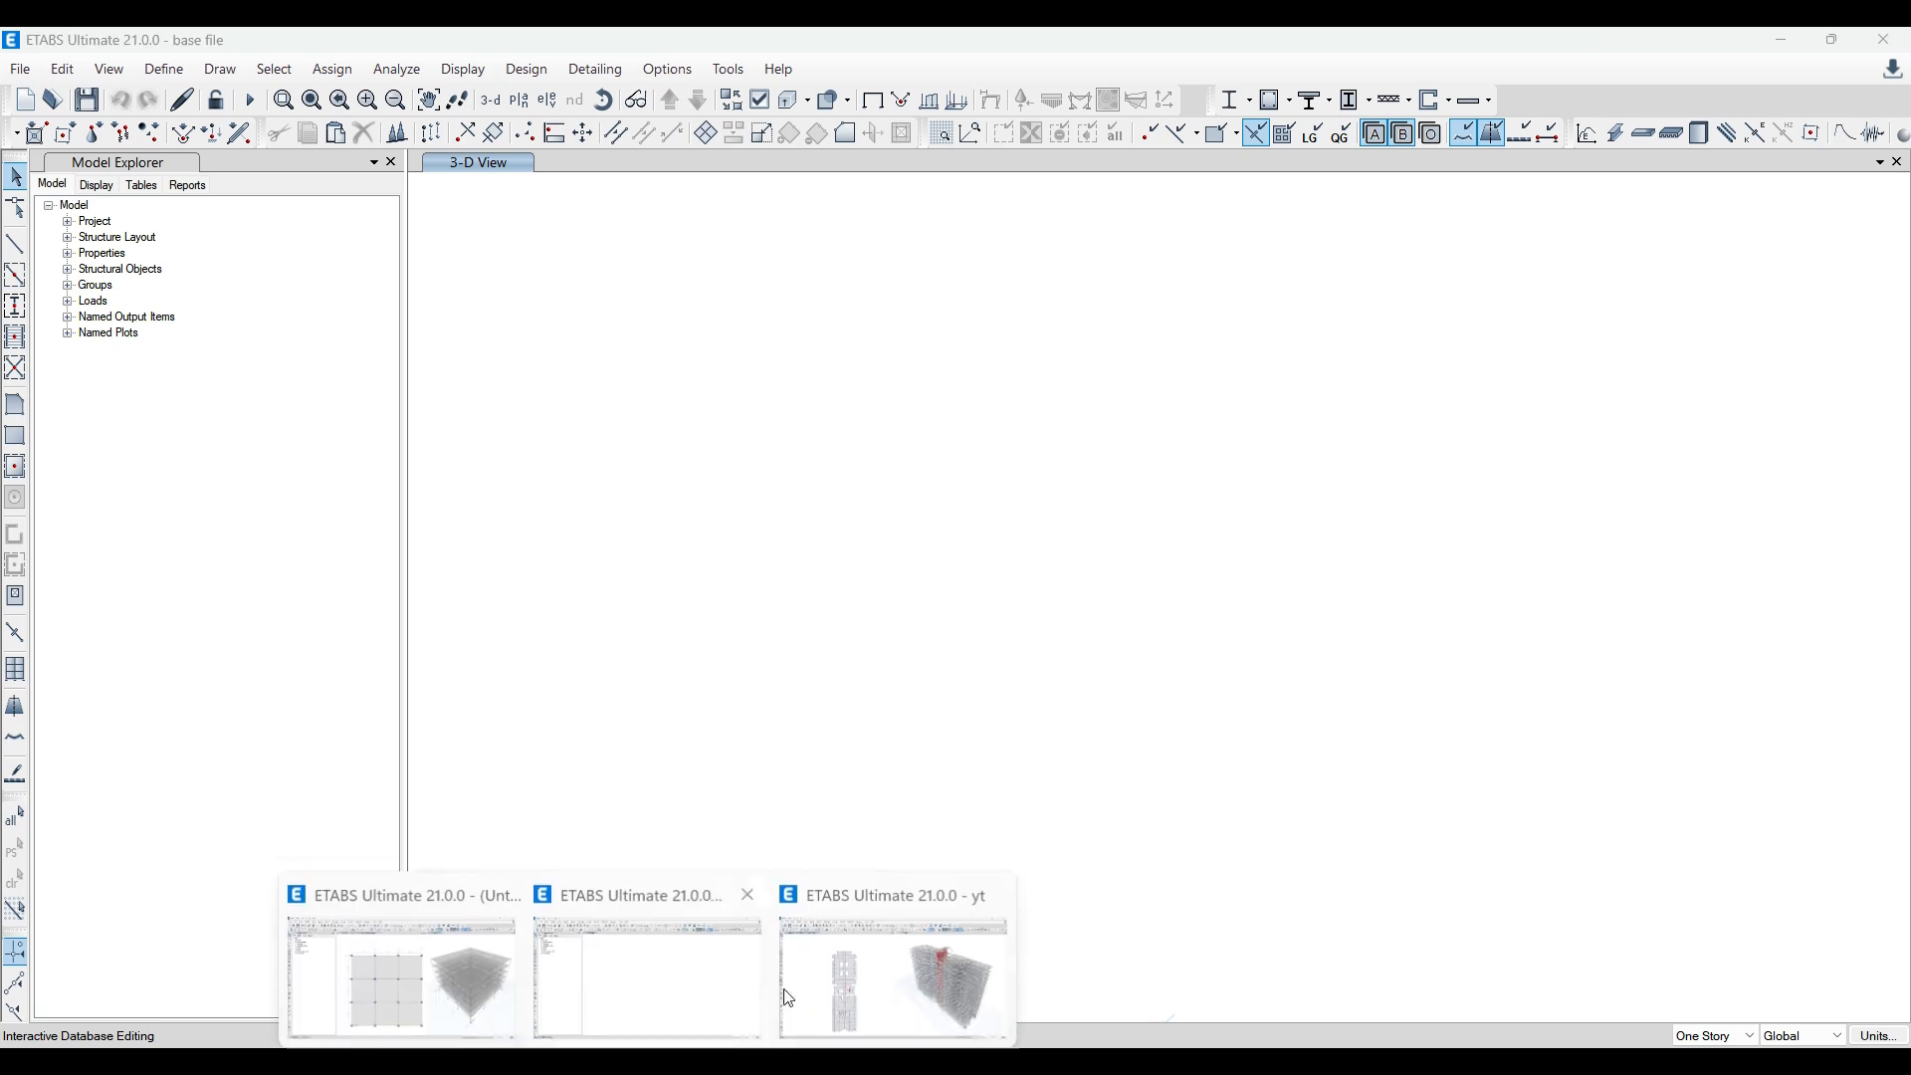
Step: Open the base file's Load Combination Definitions table for interactive editing, with the Load Case Definitions tables deselected
{"action": "left_click", "coordinate": [913, 922]}
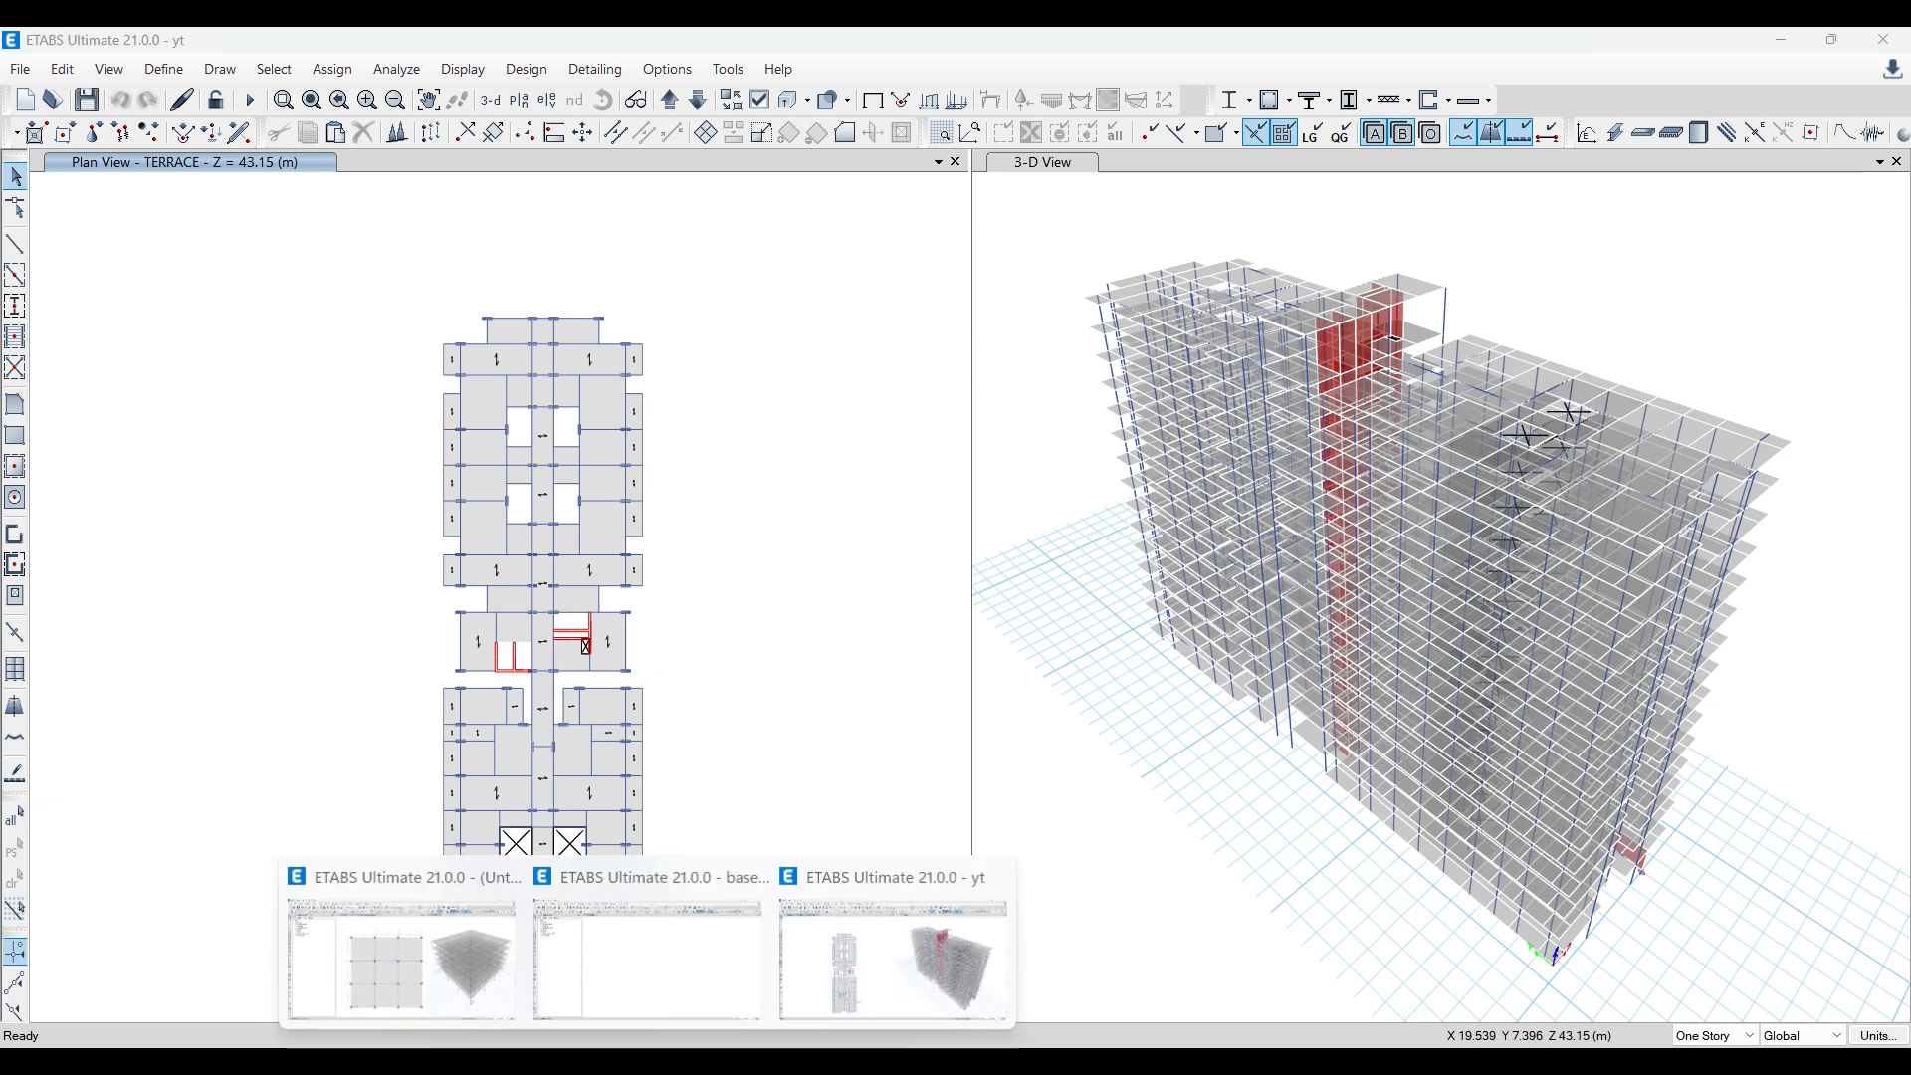
{"action": "left_click", "coordinate": [666, 933]}
{"action": "left_click", "coordinate": [574, 418]}
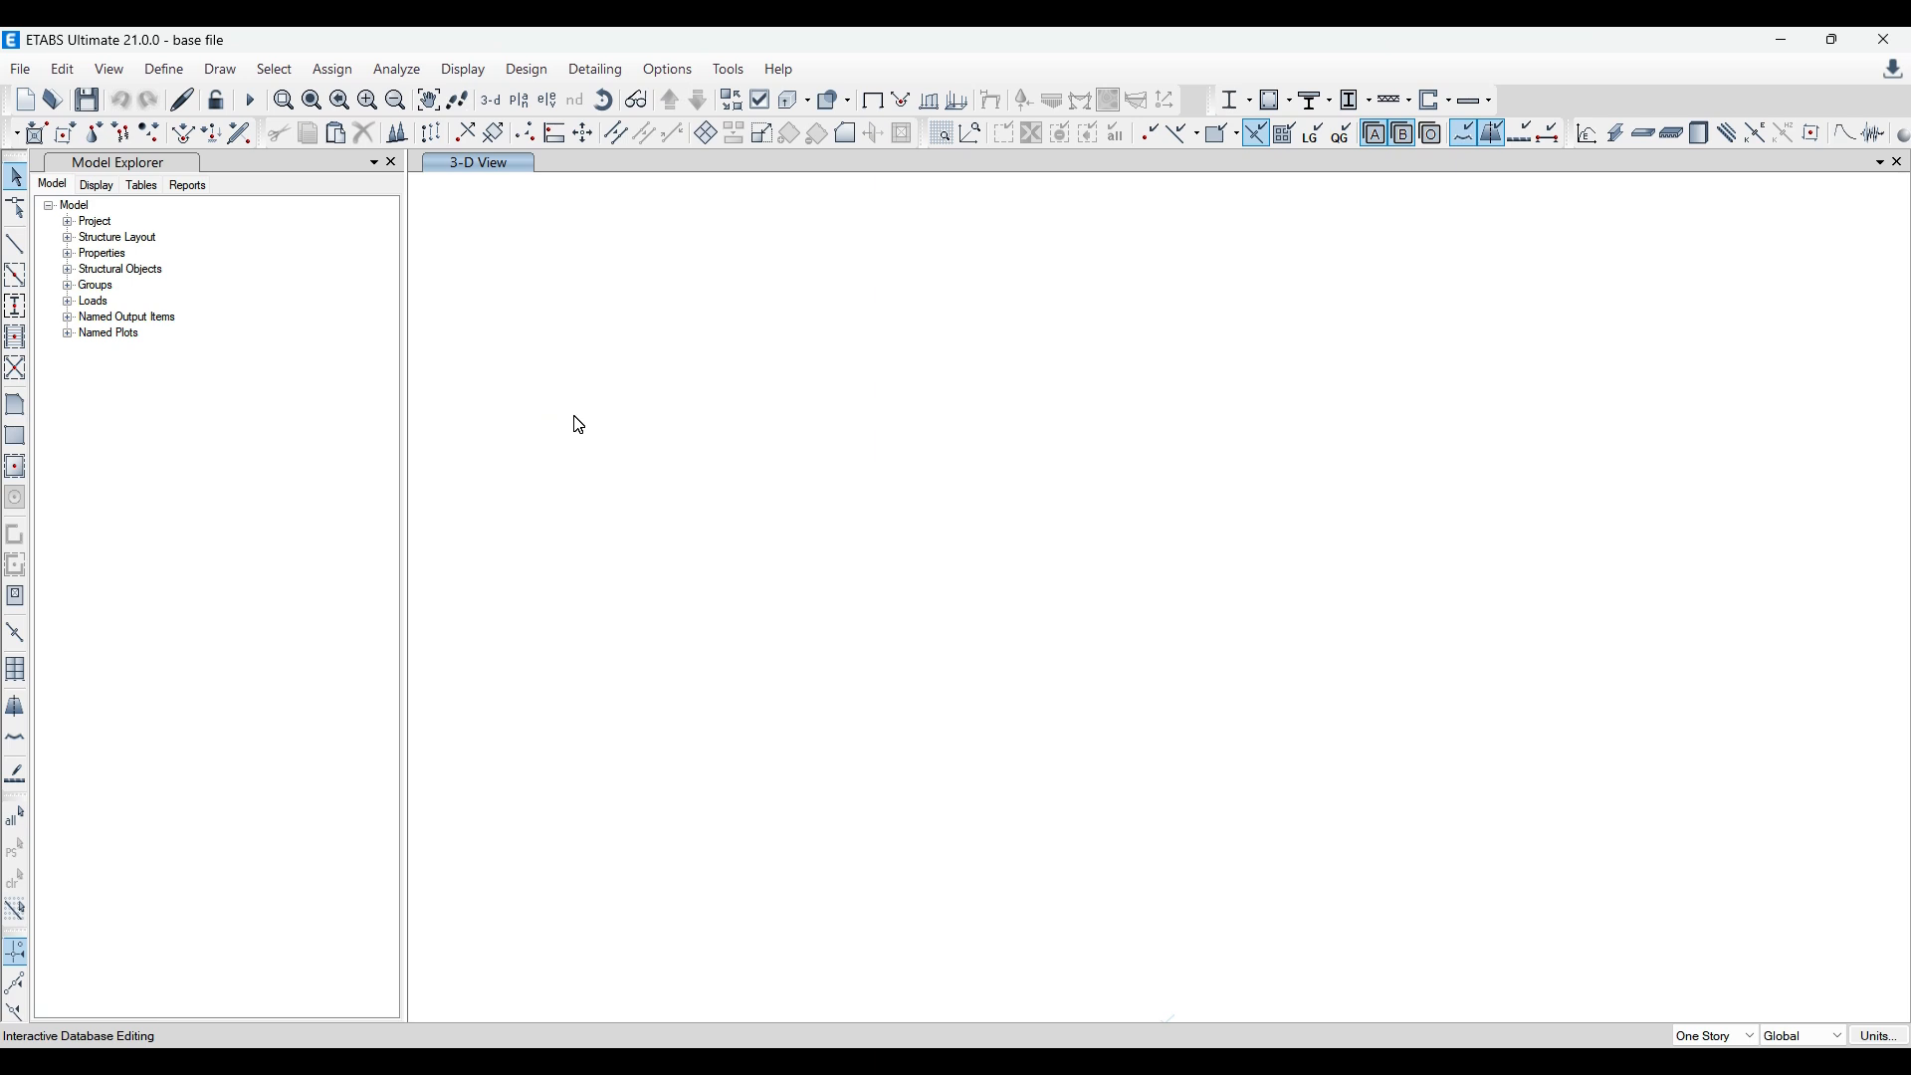
{"action": "left_click", "coordinate": [63, 69]}
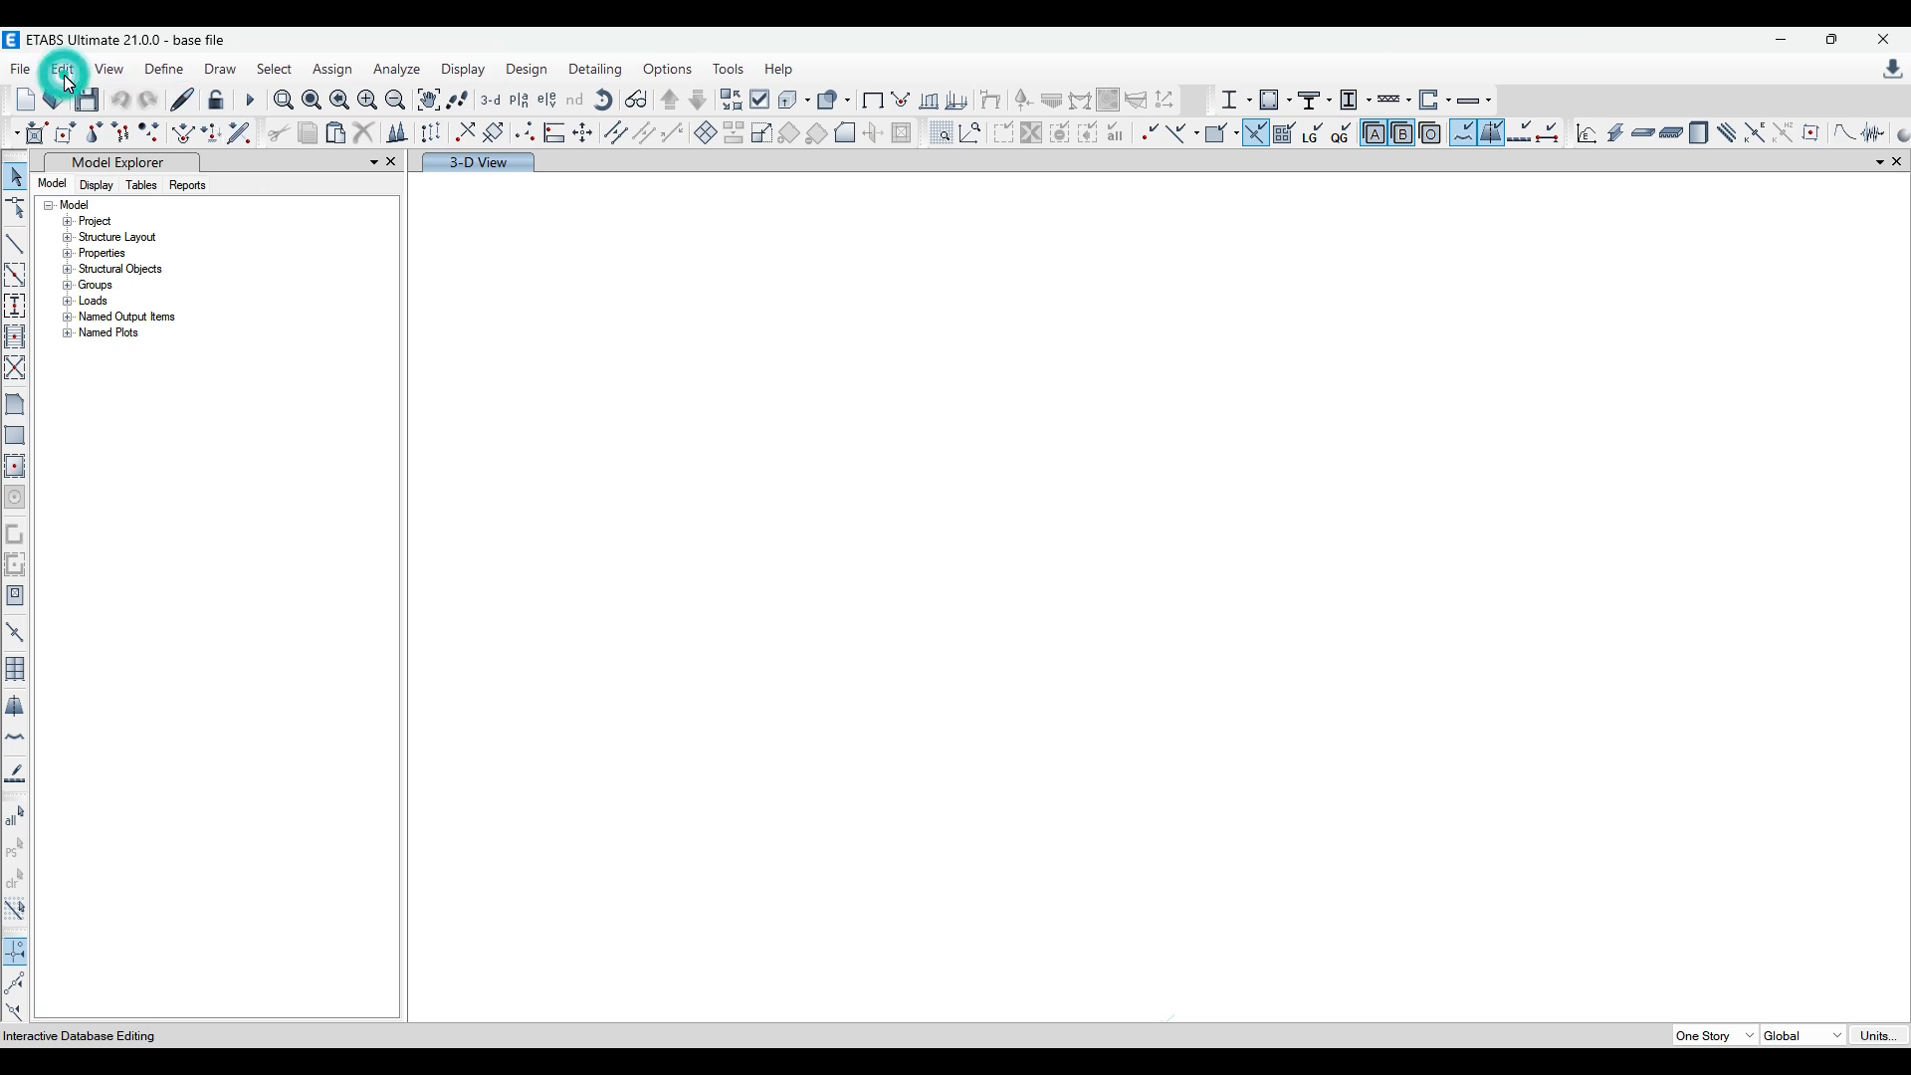
{"action": "left_click", "coordinate": [205, 434]}
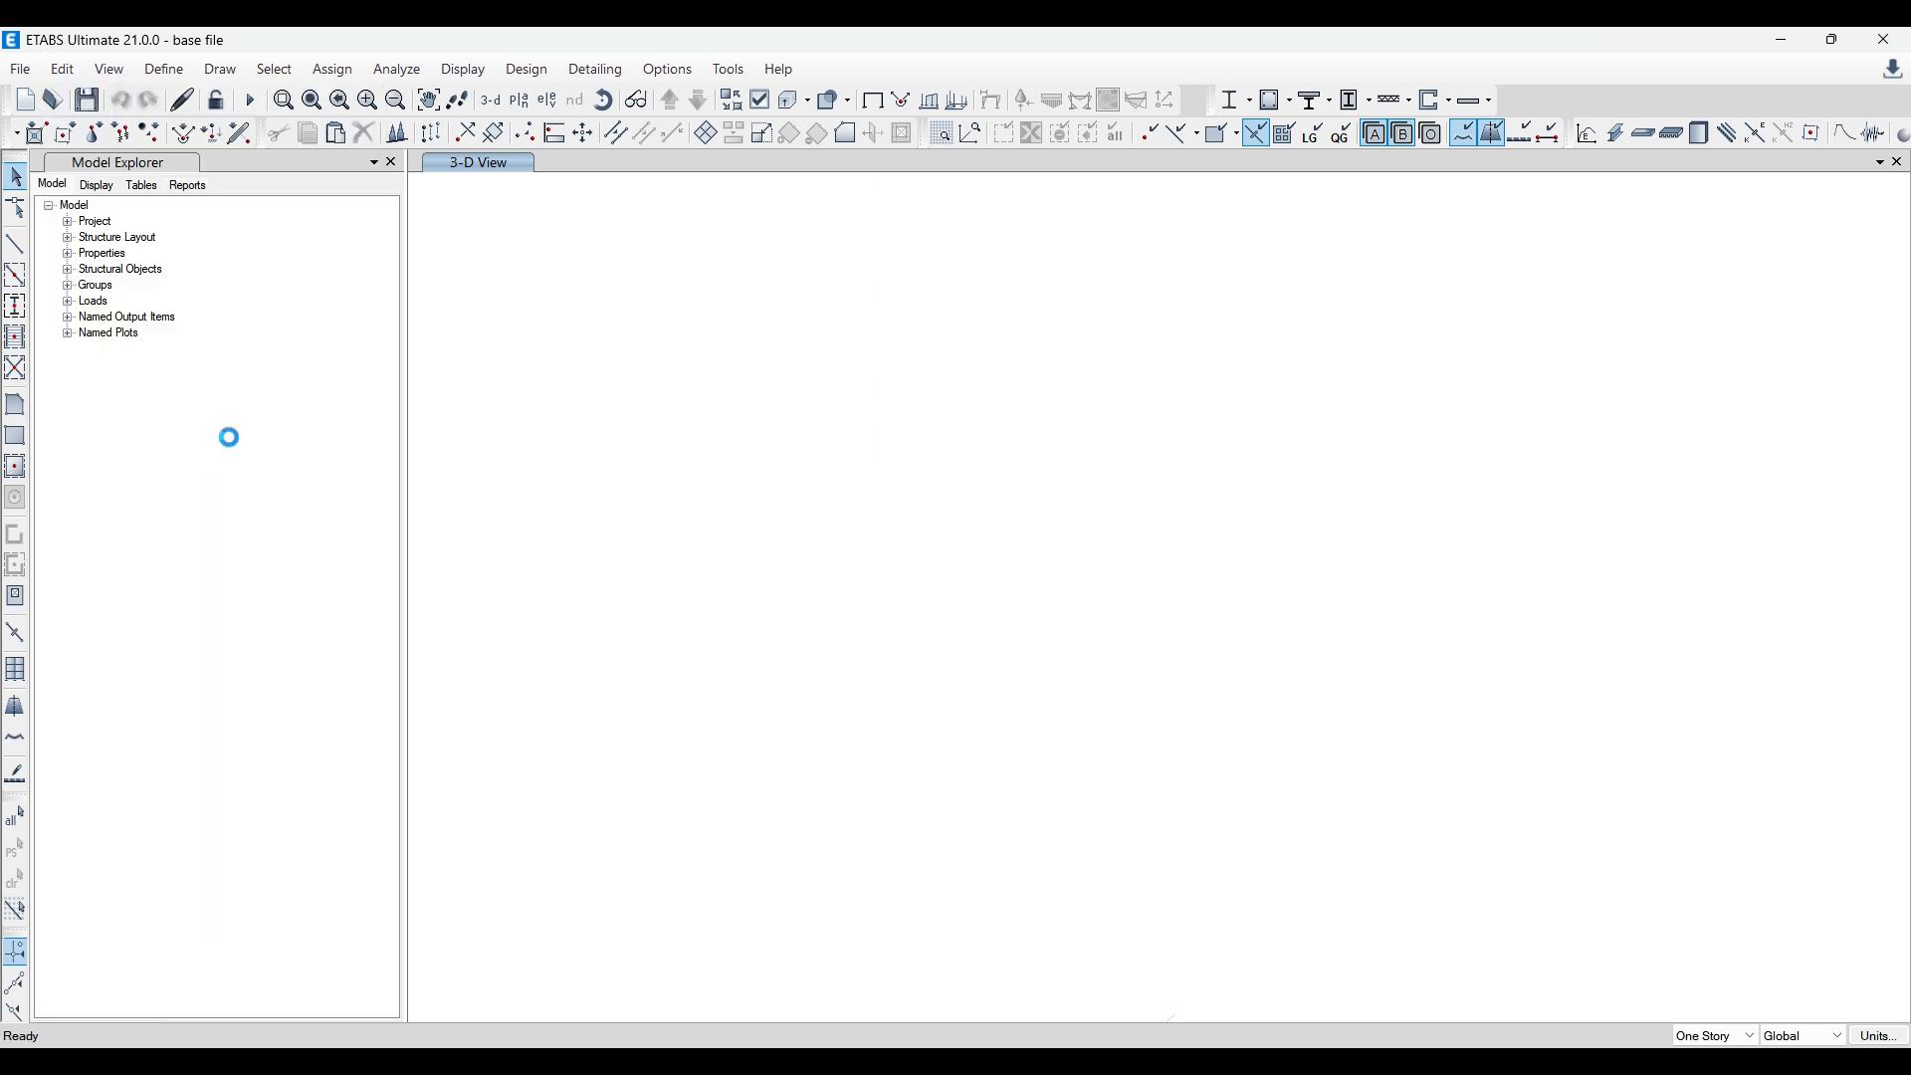
{"action": "left_click", "coordinate": [514, 337]}
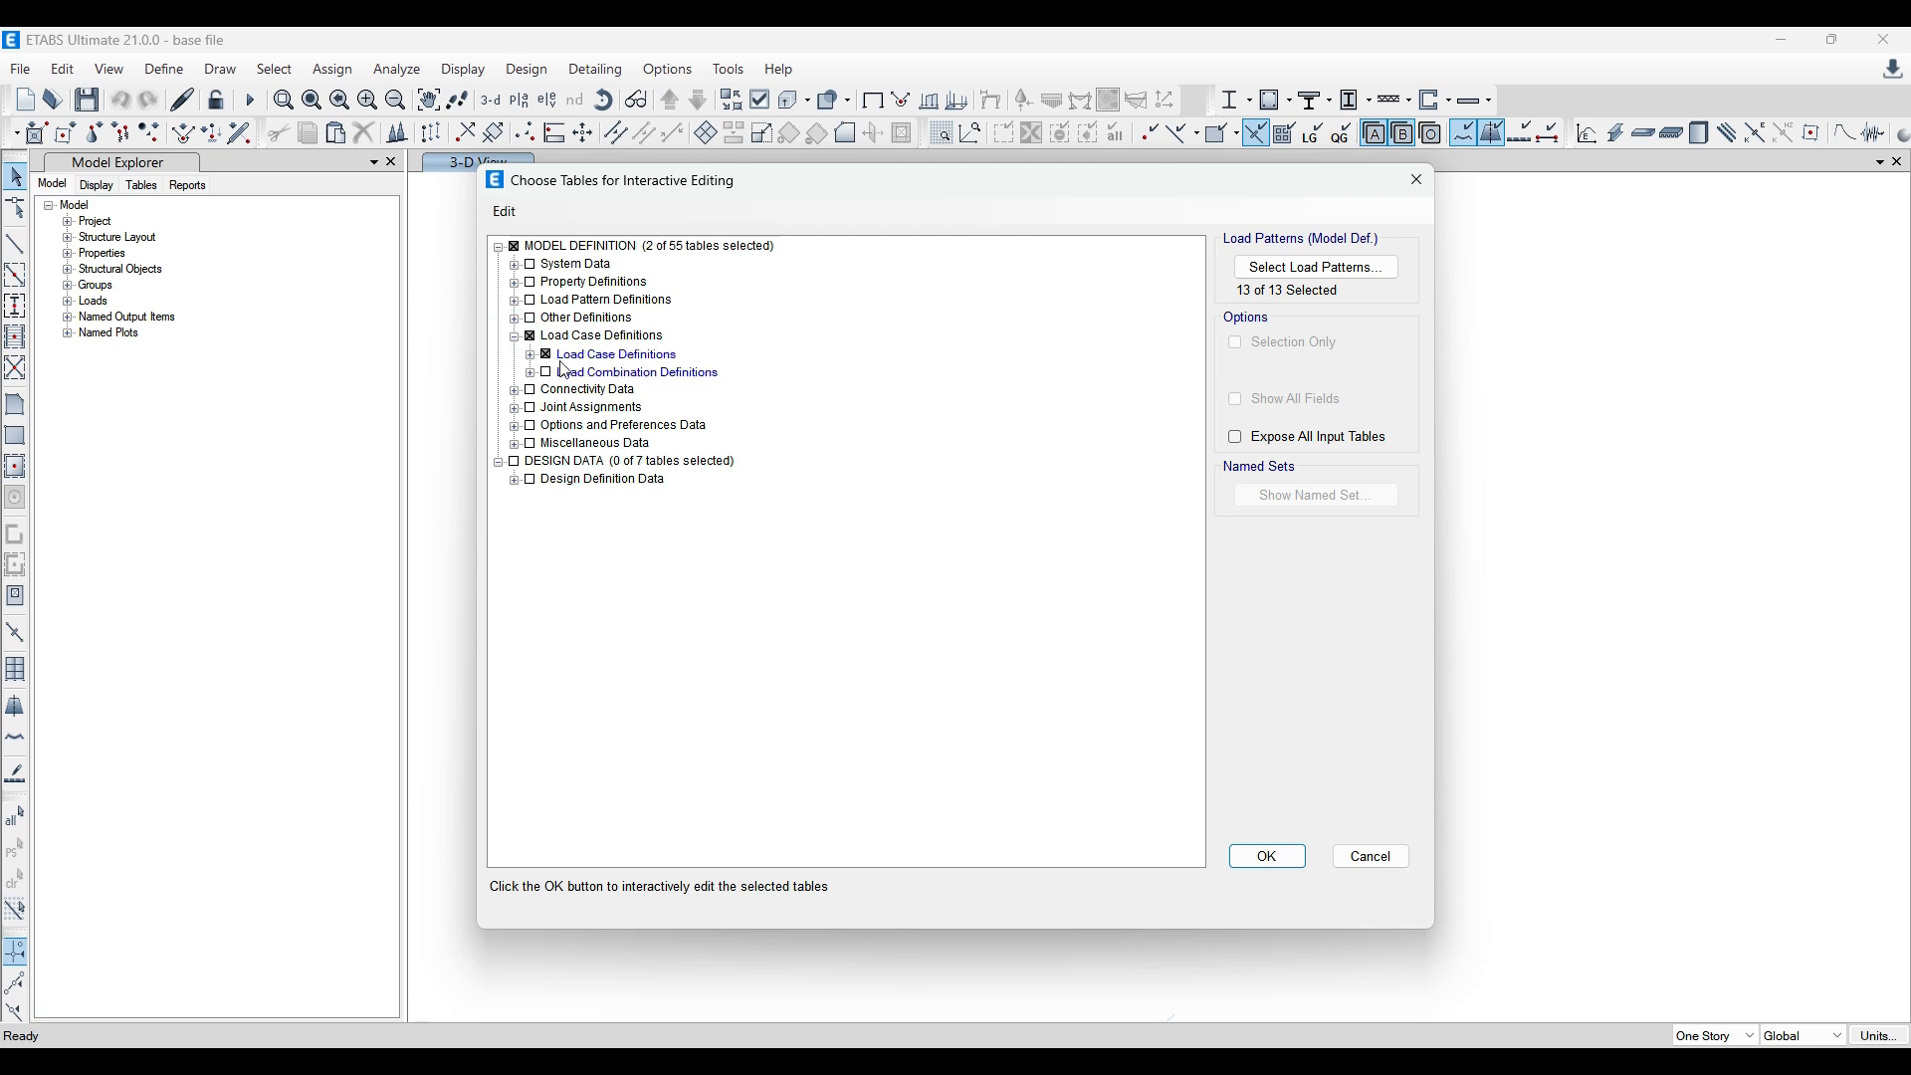
{"action": "left_click", "coordinate": [548, 356]}
{"action": "left_click", "coordinate": [548, 376]}
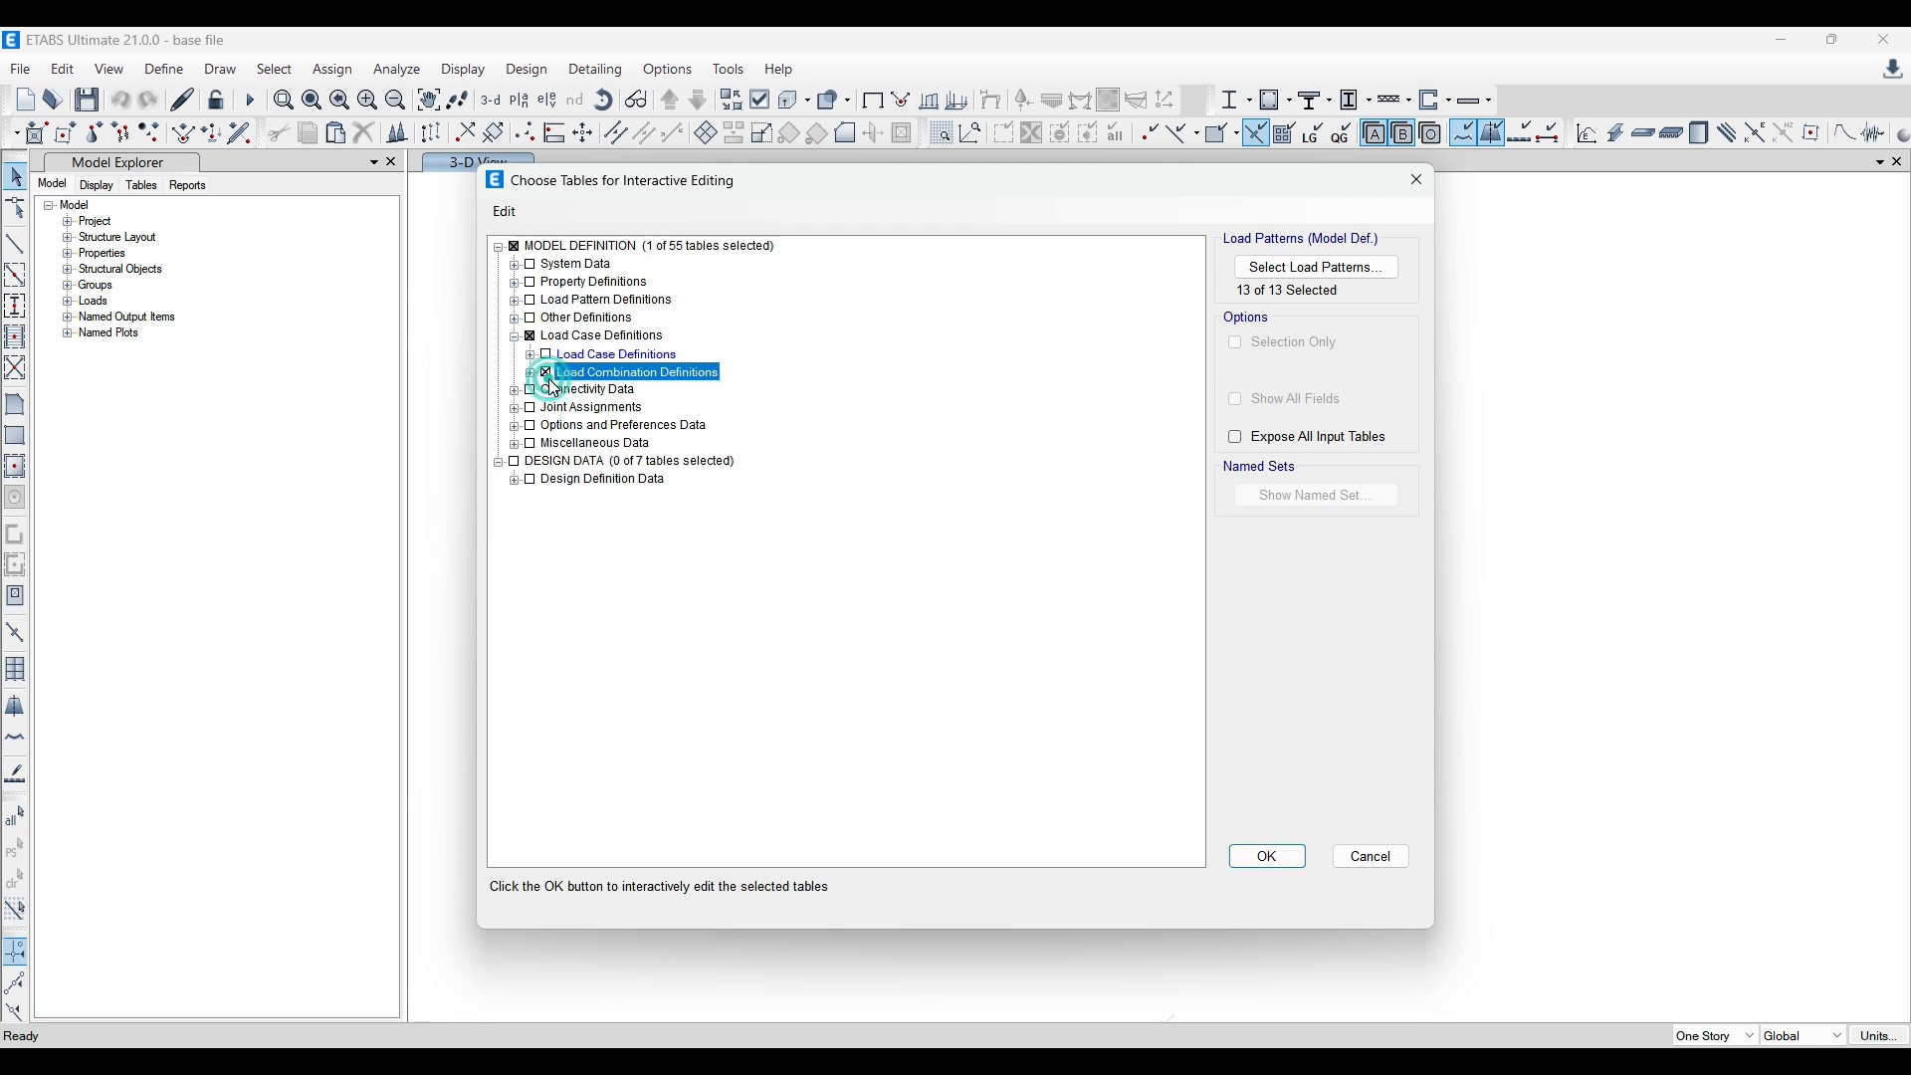
{"action": "left_click", "coordinate": [531, 374]}
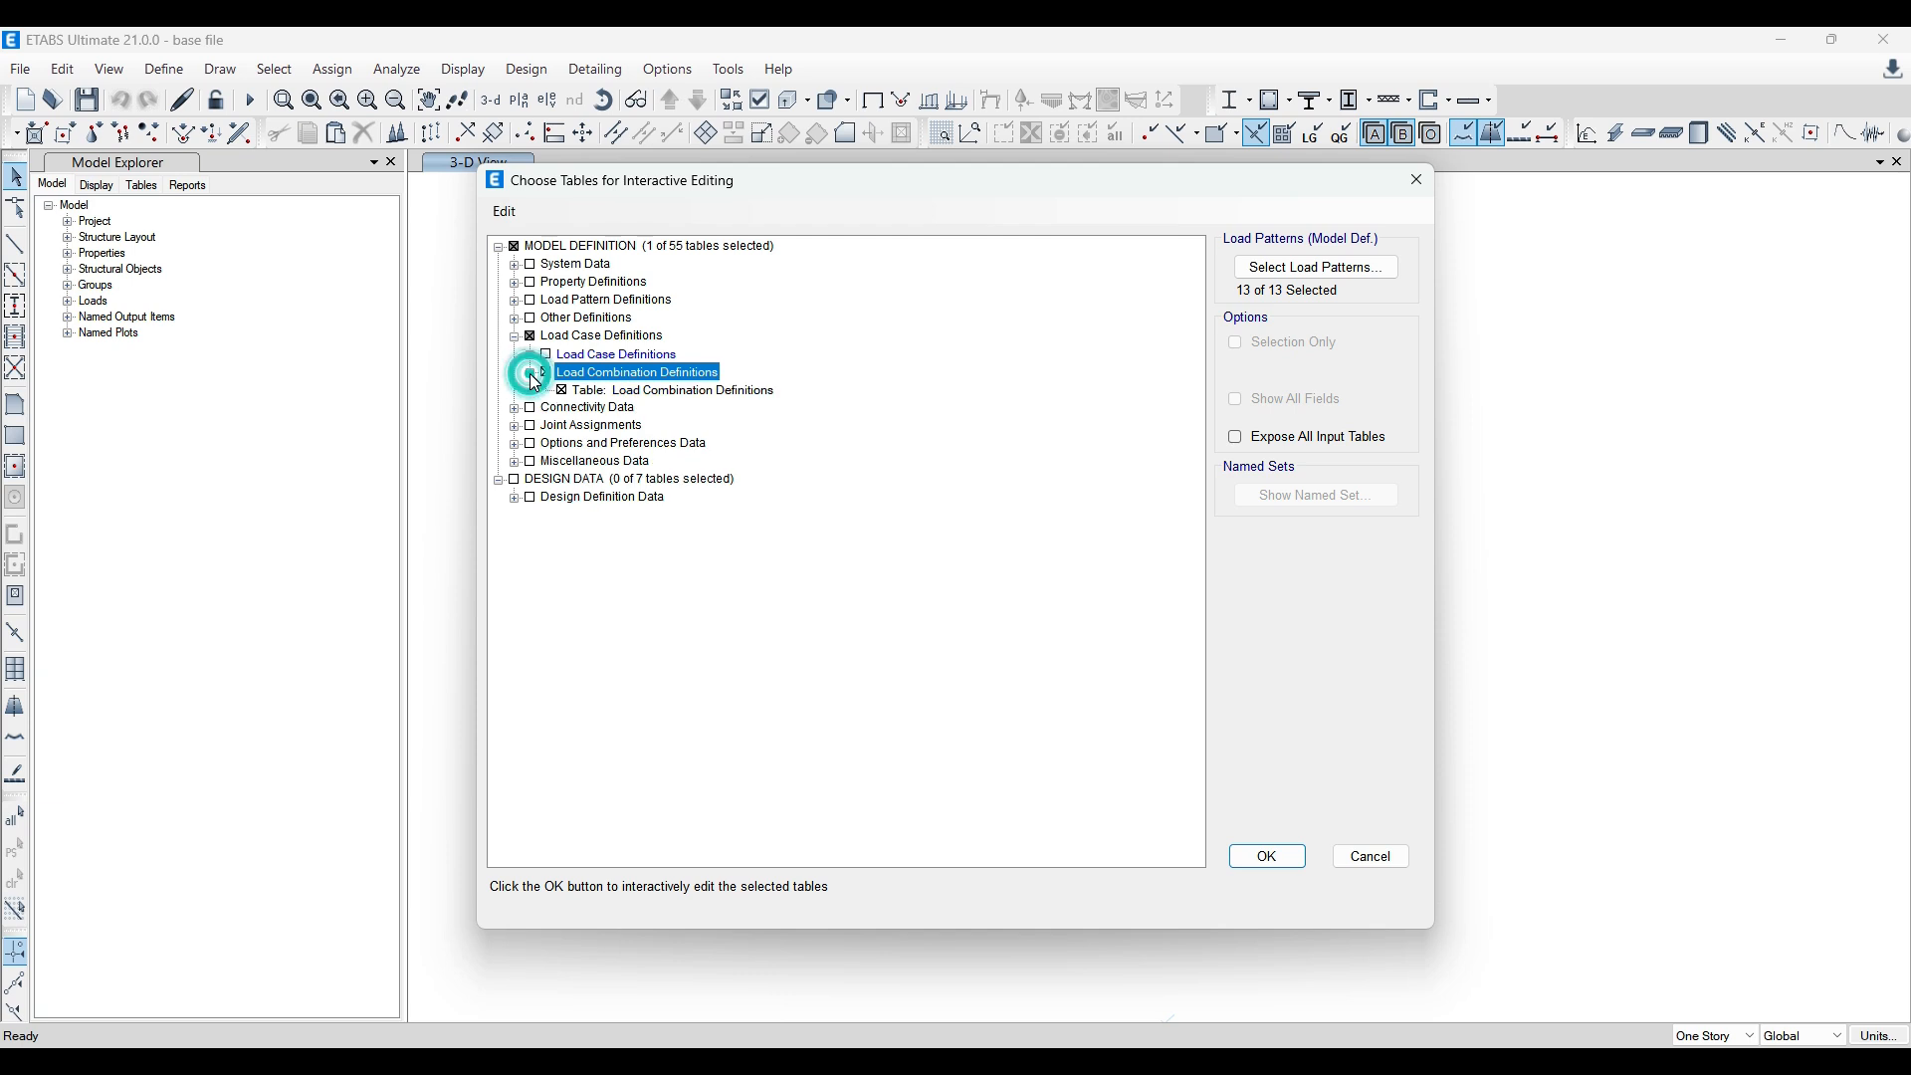
{"action": "left_click", "coordinate": [1269, 856]}
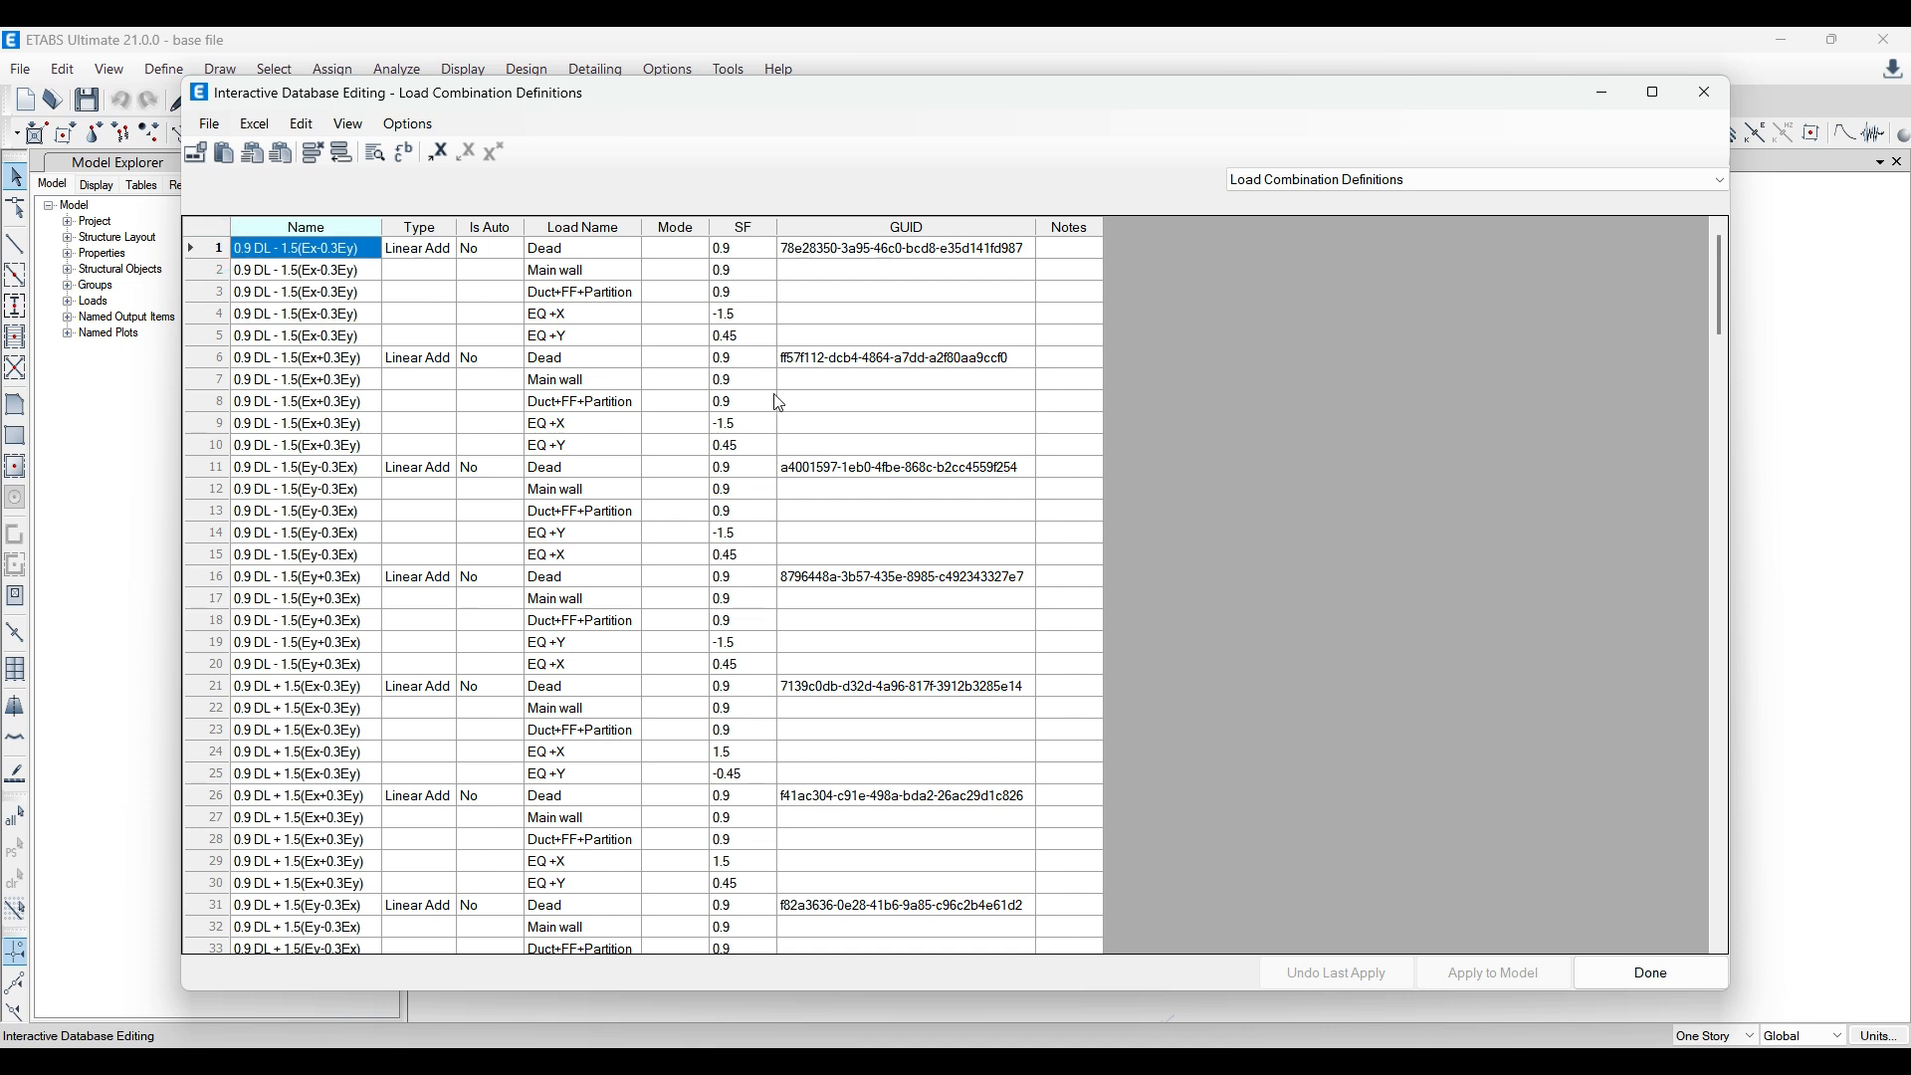
Step: Copy the Name through SF columns for all load combination rows in the base file's table
{"action": "left_click_drag", "start_coordinate": [279, 258], "coordinate": [480, 959]}
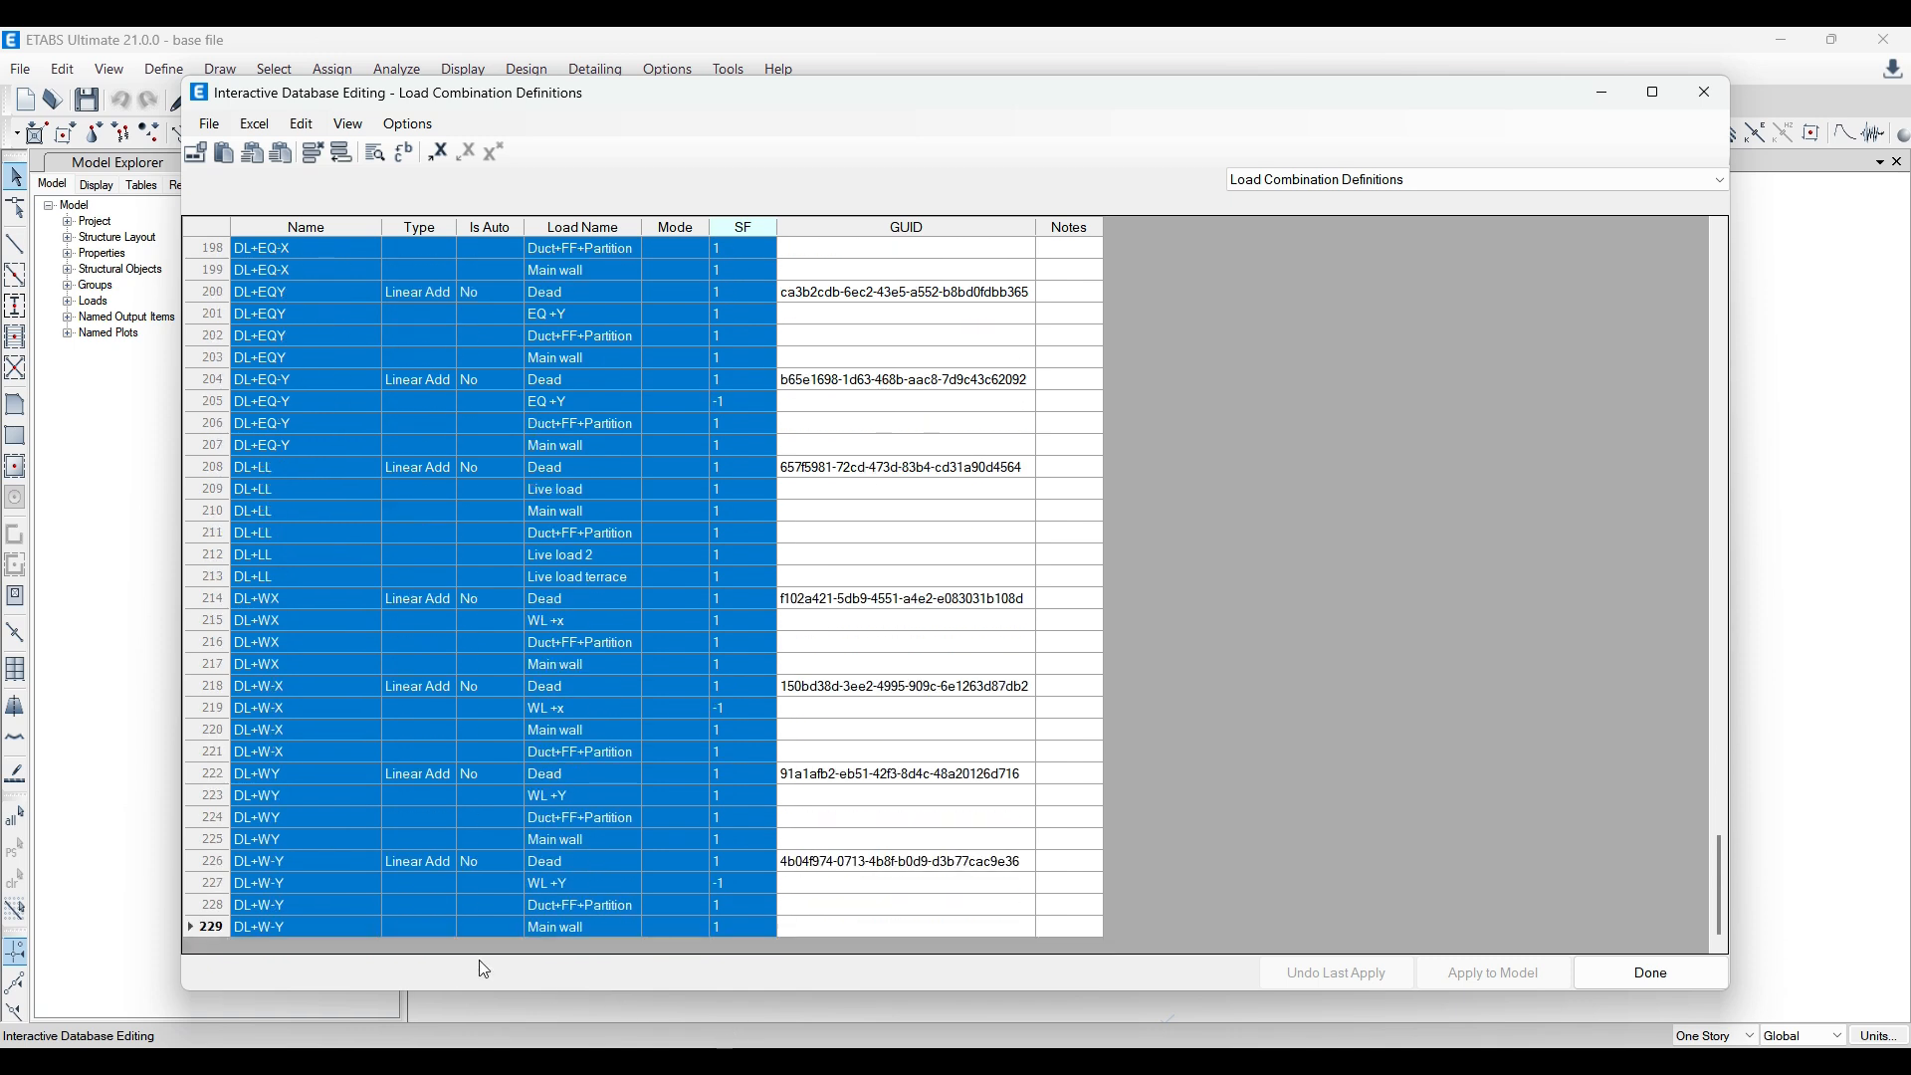
{"action": "right_click", "coordinate": [207, 932]}
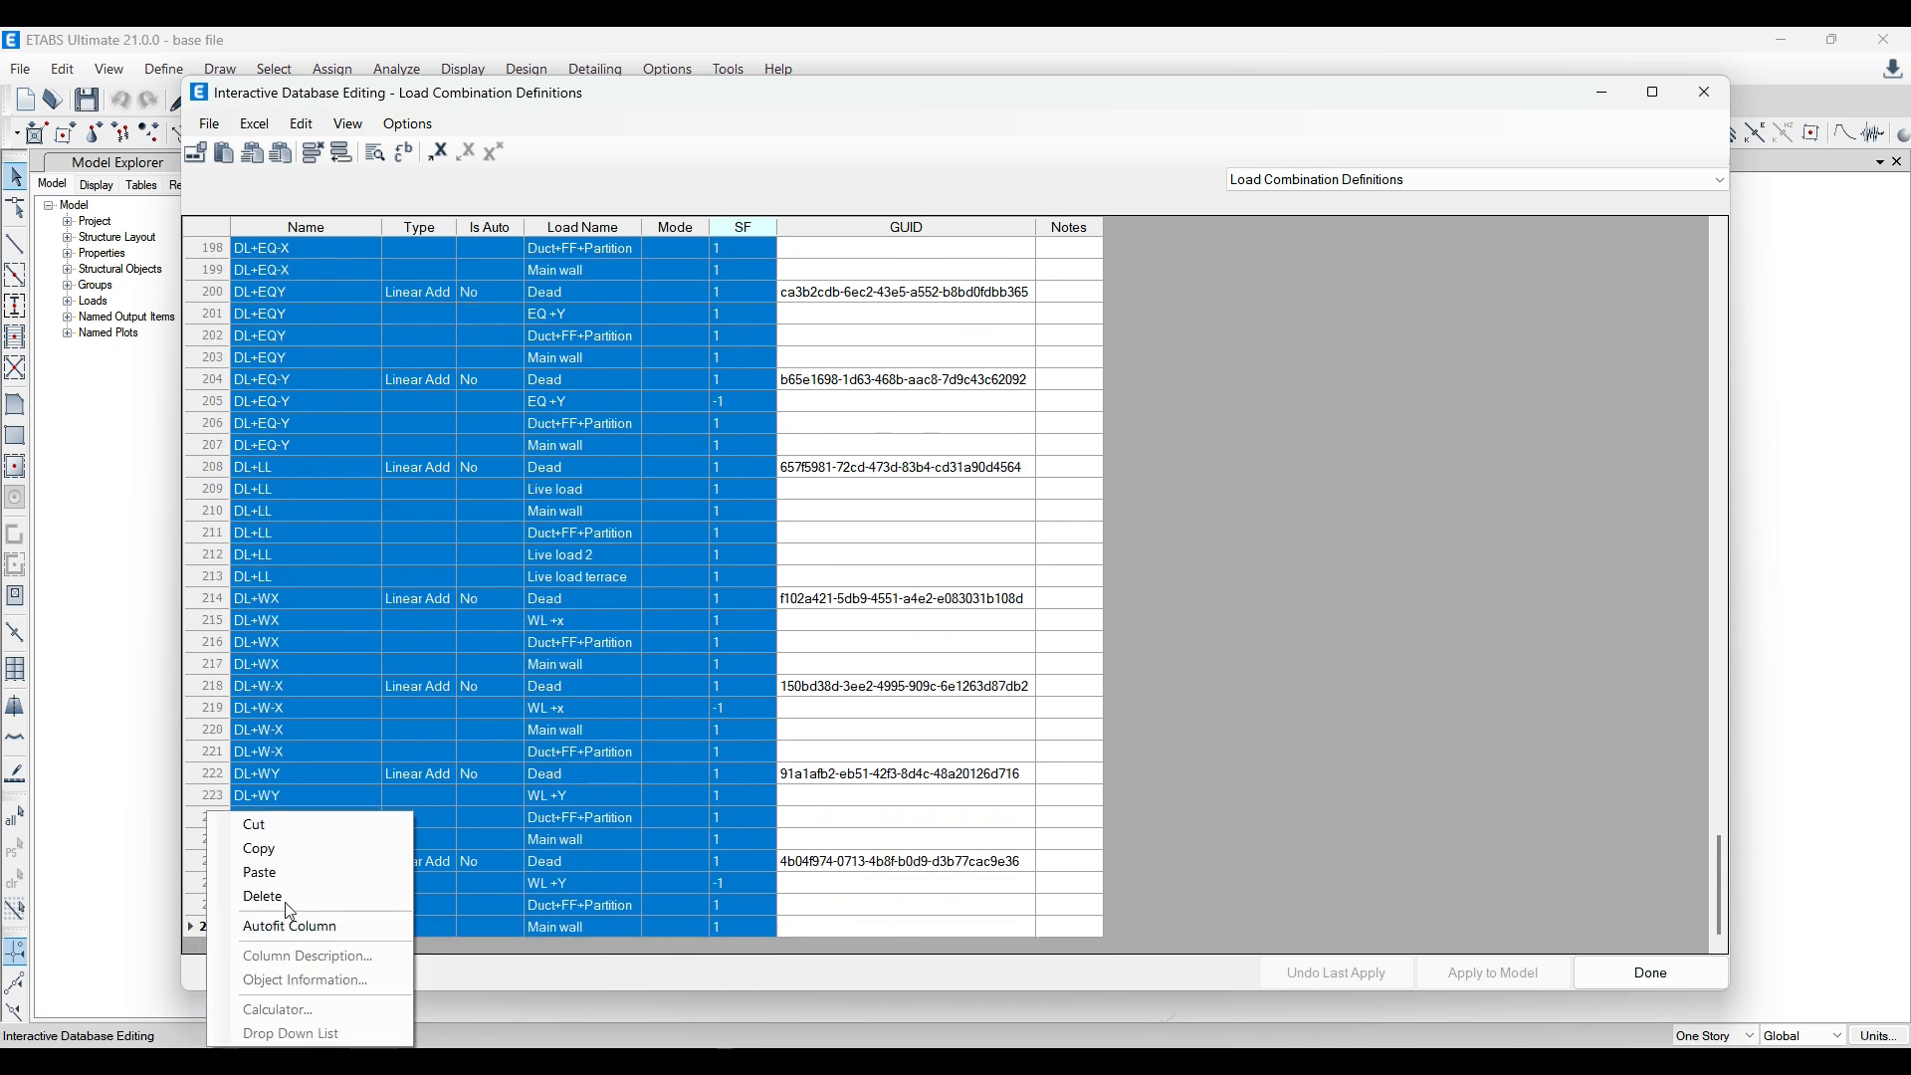
{"action": "left_click", "coordinate": [299, 843]}
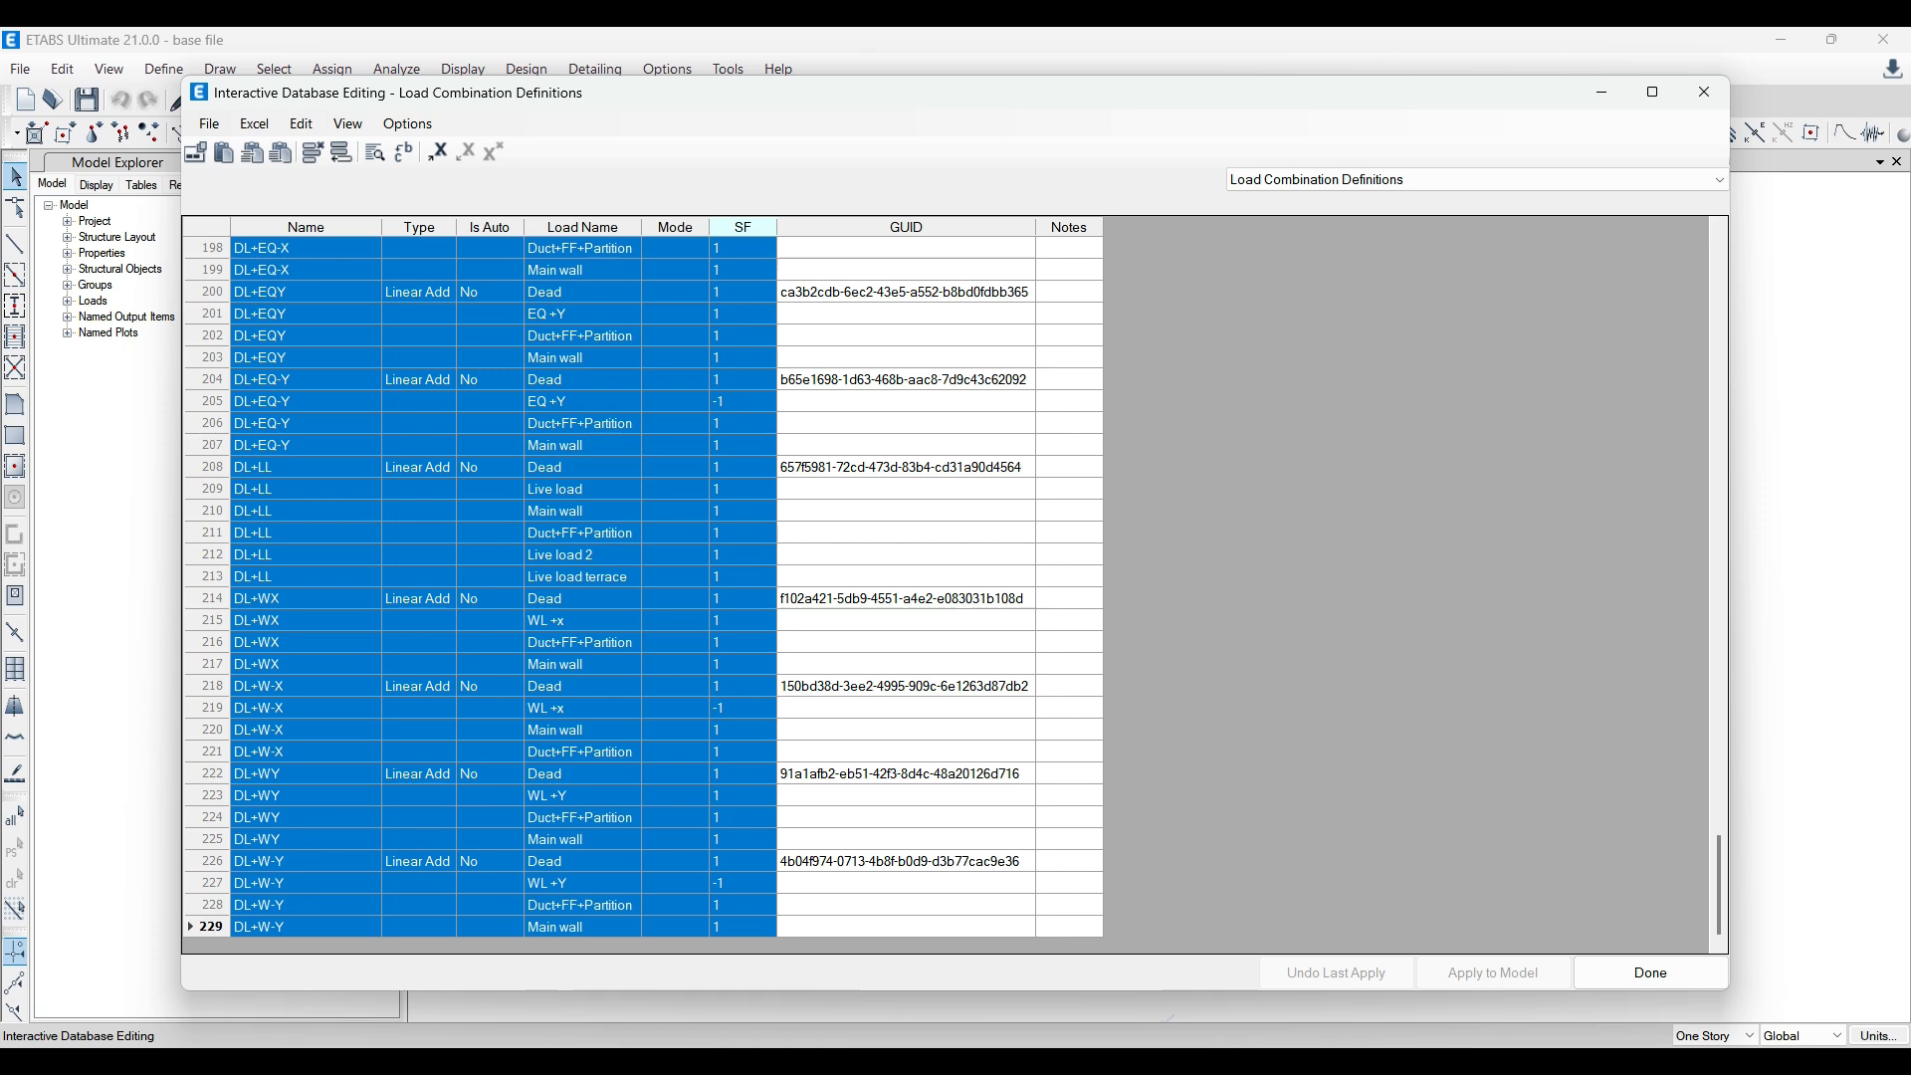
Step: Switch to the yt model and open only its Load Combination Definitions table for interactive editing, with the Load Case Definitions tables deselected
{"action": "left_click", "coordinate": [935, 961]}
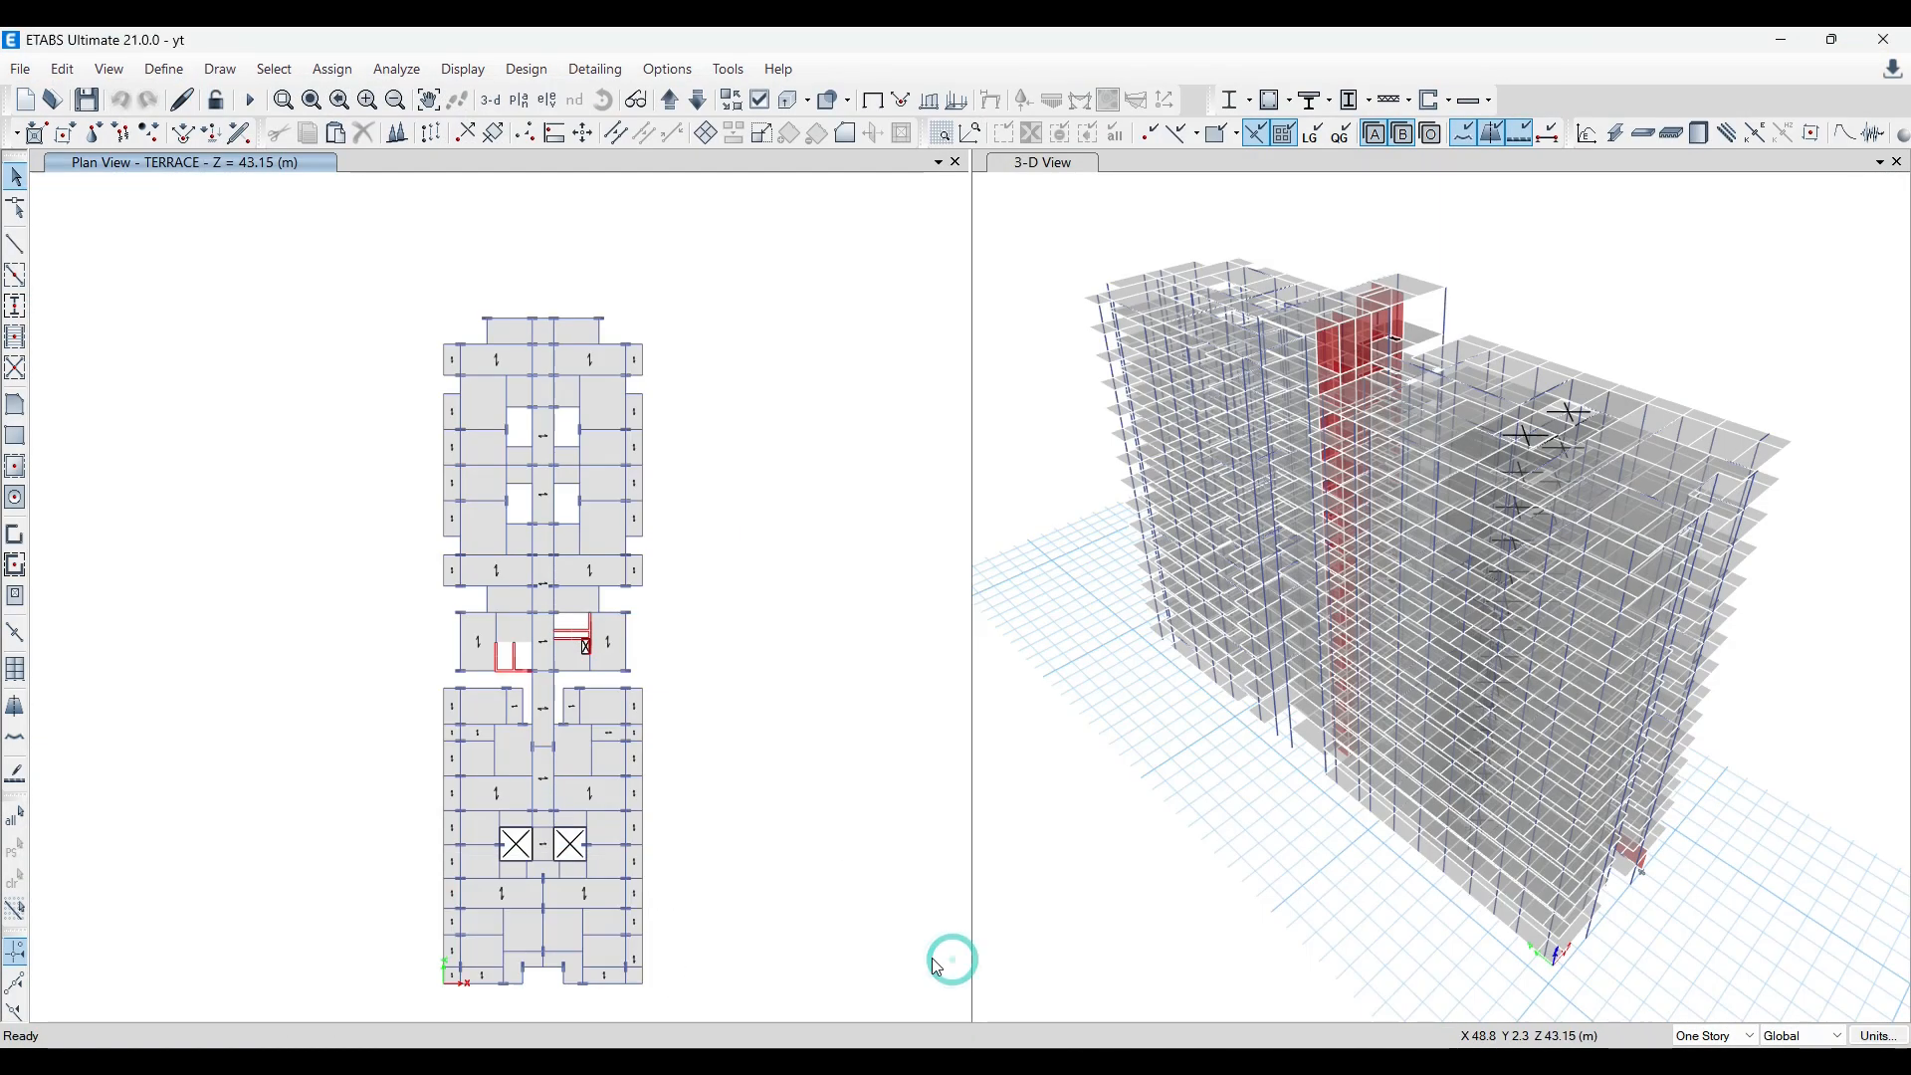
{"action": "left_click", "coordinate": [66, 69]}
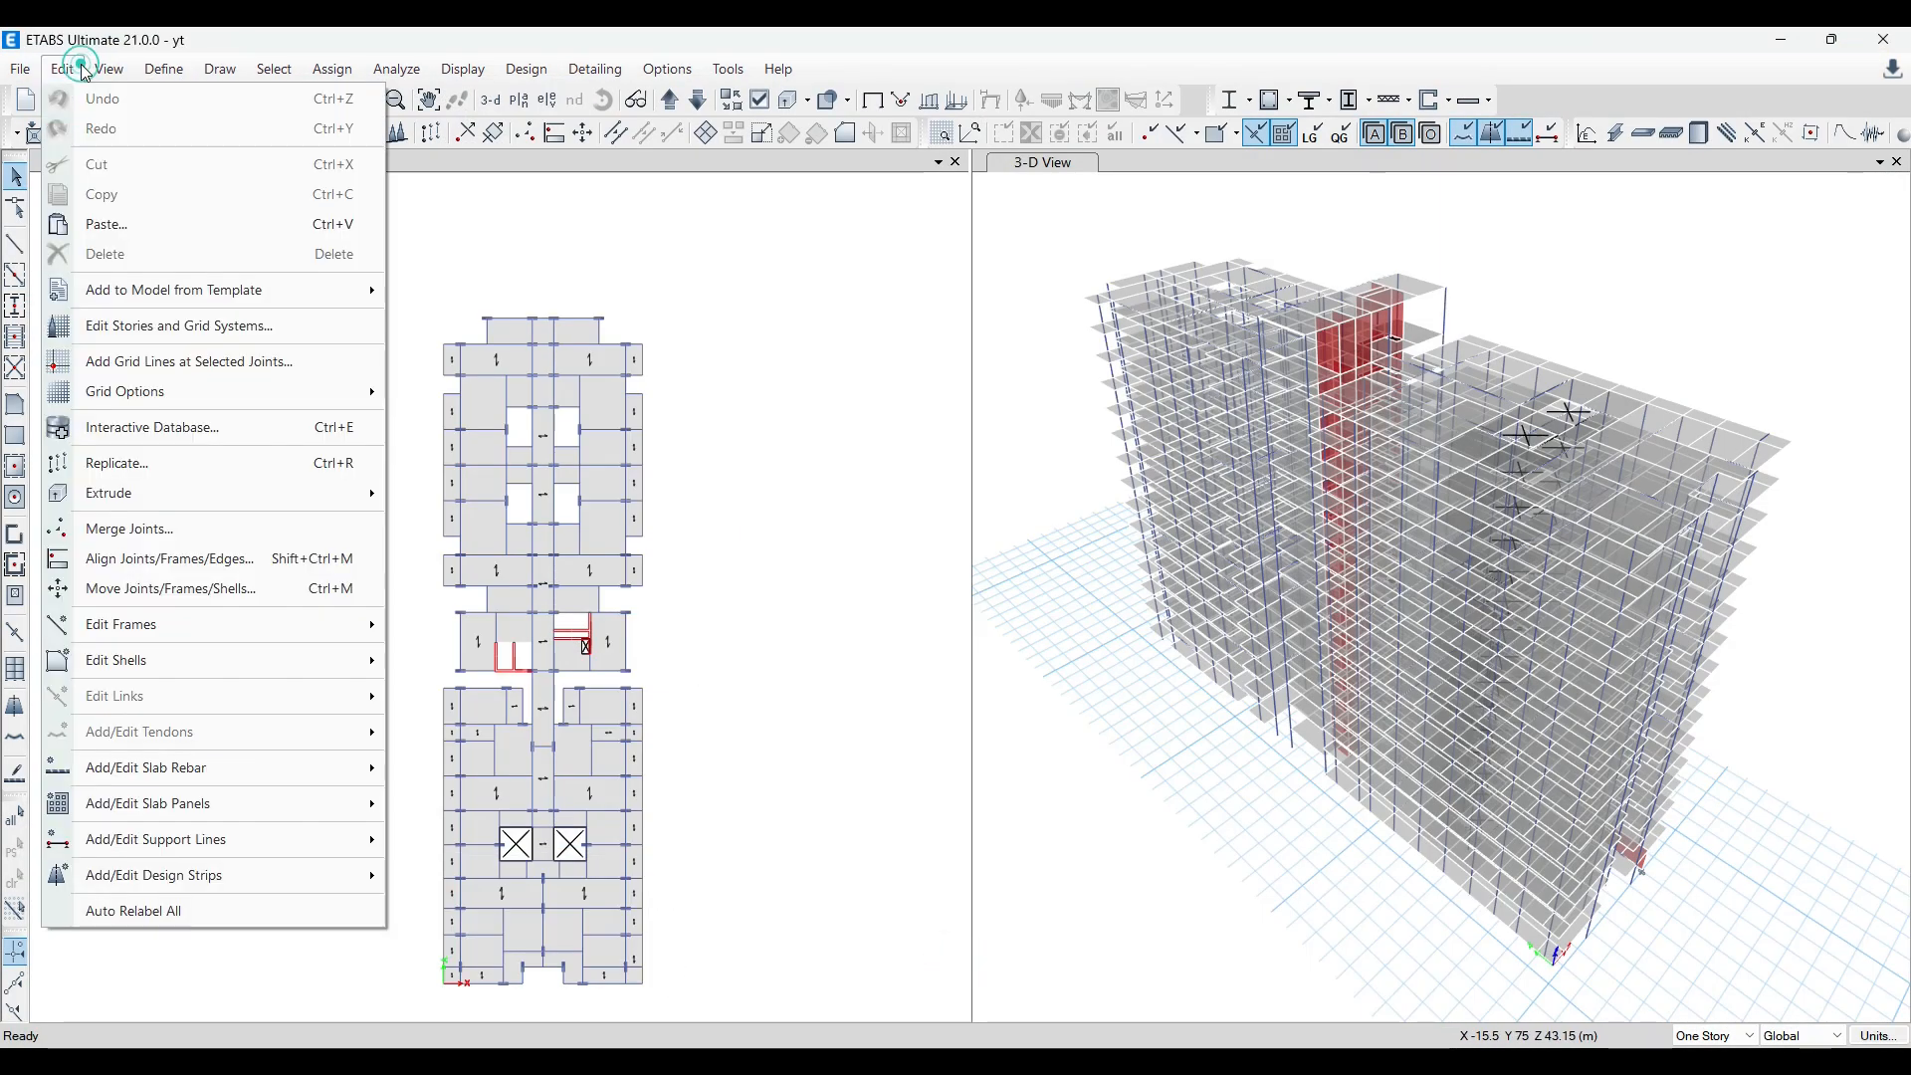
{"action": "left_click", "coordinate": [157, 426]}
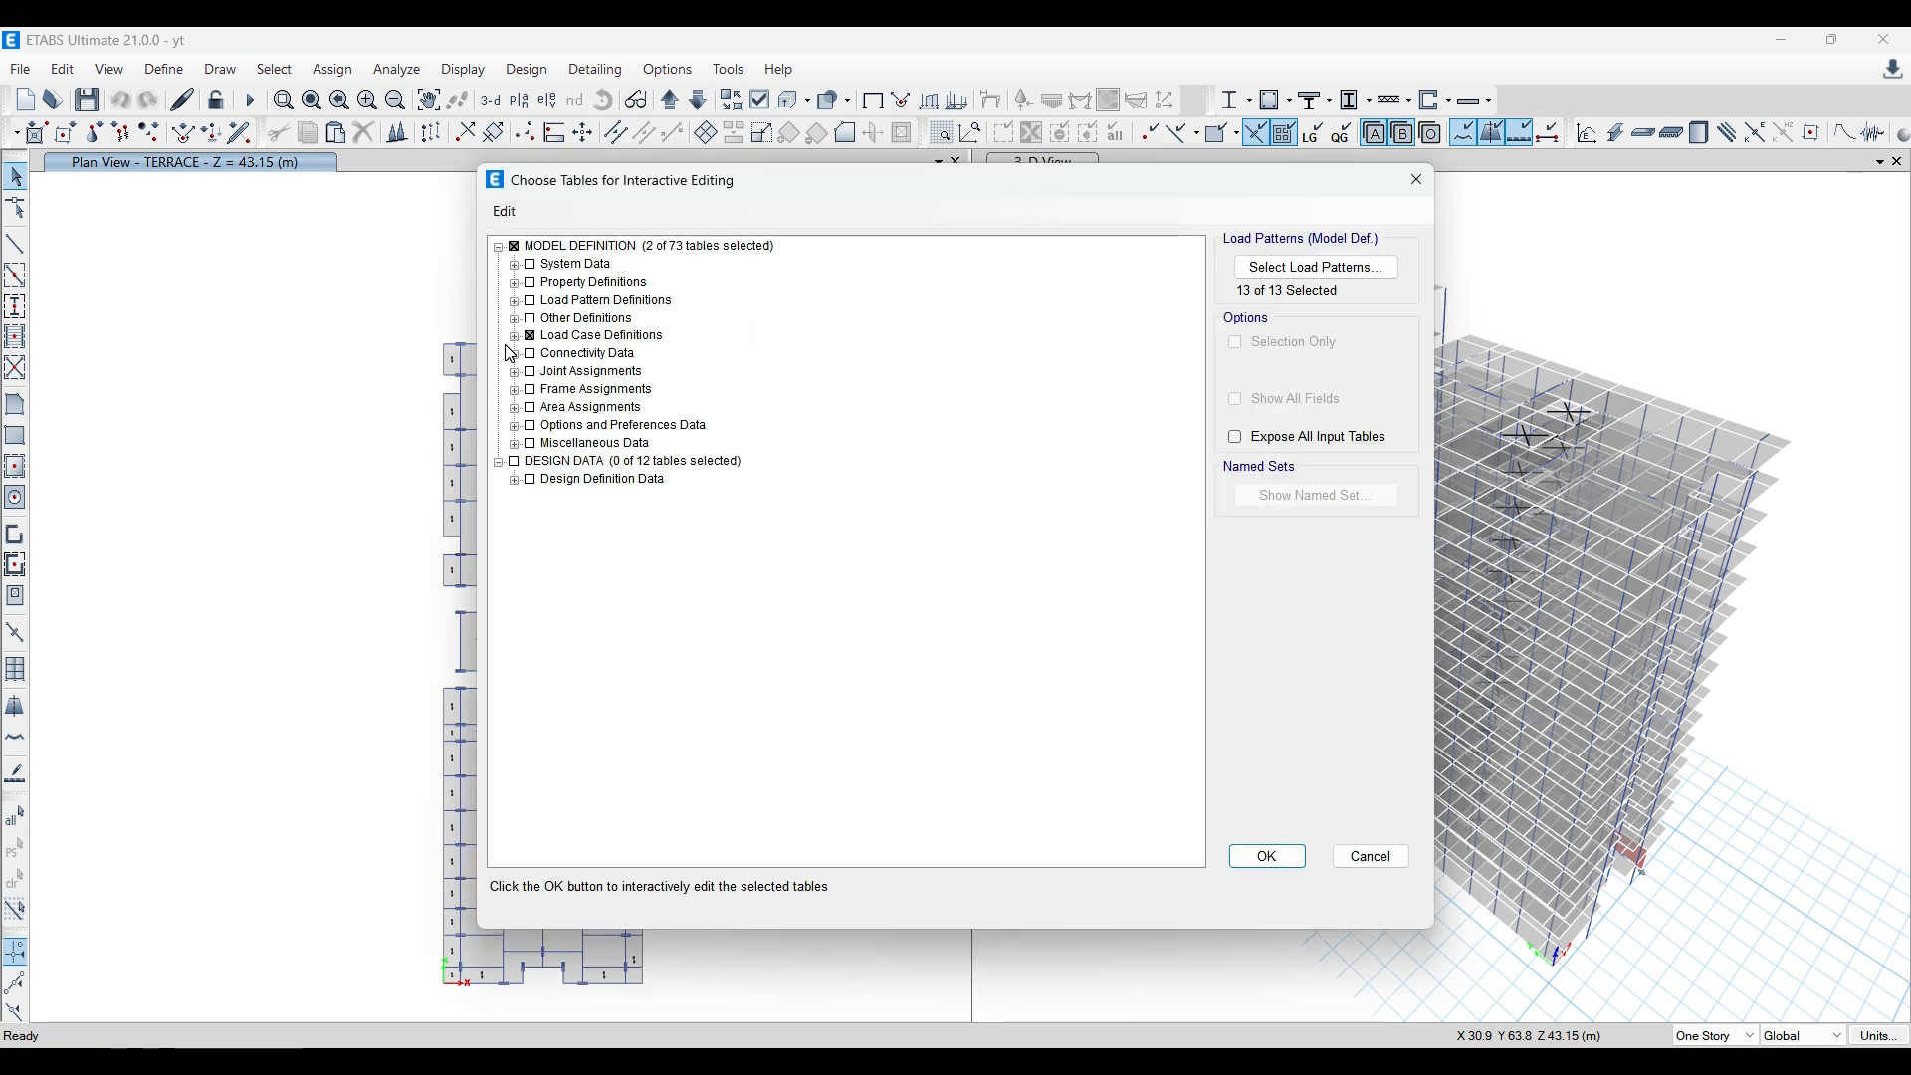
{"action": "left_click", "coordinate": [515, 338]}
{"action": "left_click", "coordinate": [530, 336]}
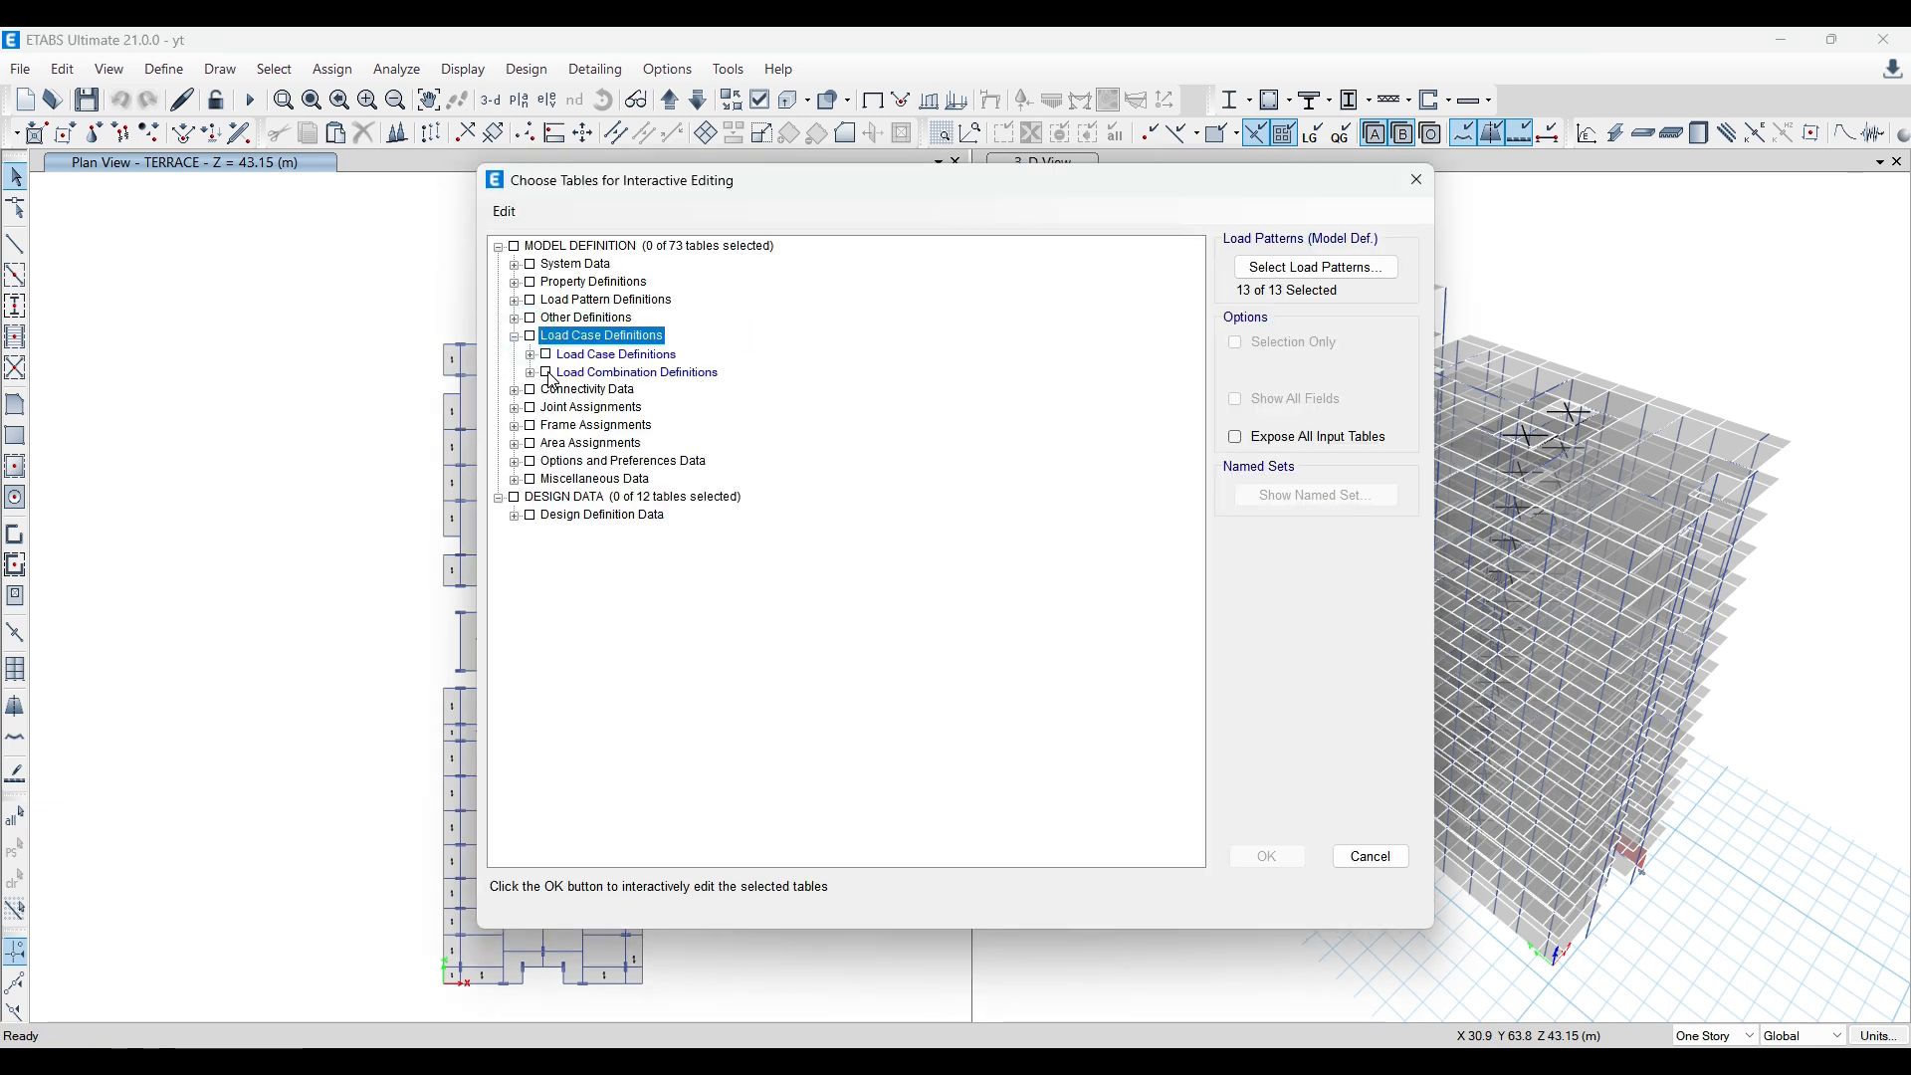
{"action": "left_click", "coordinate": [546, 372]}
{"action": "left_click", "coordinate": [1292, 848]}
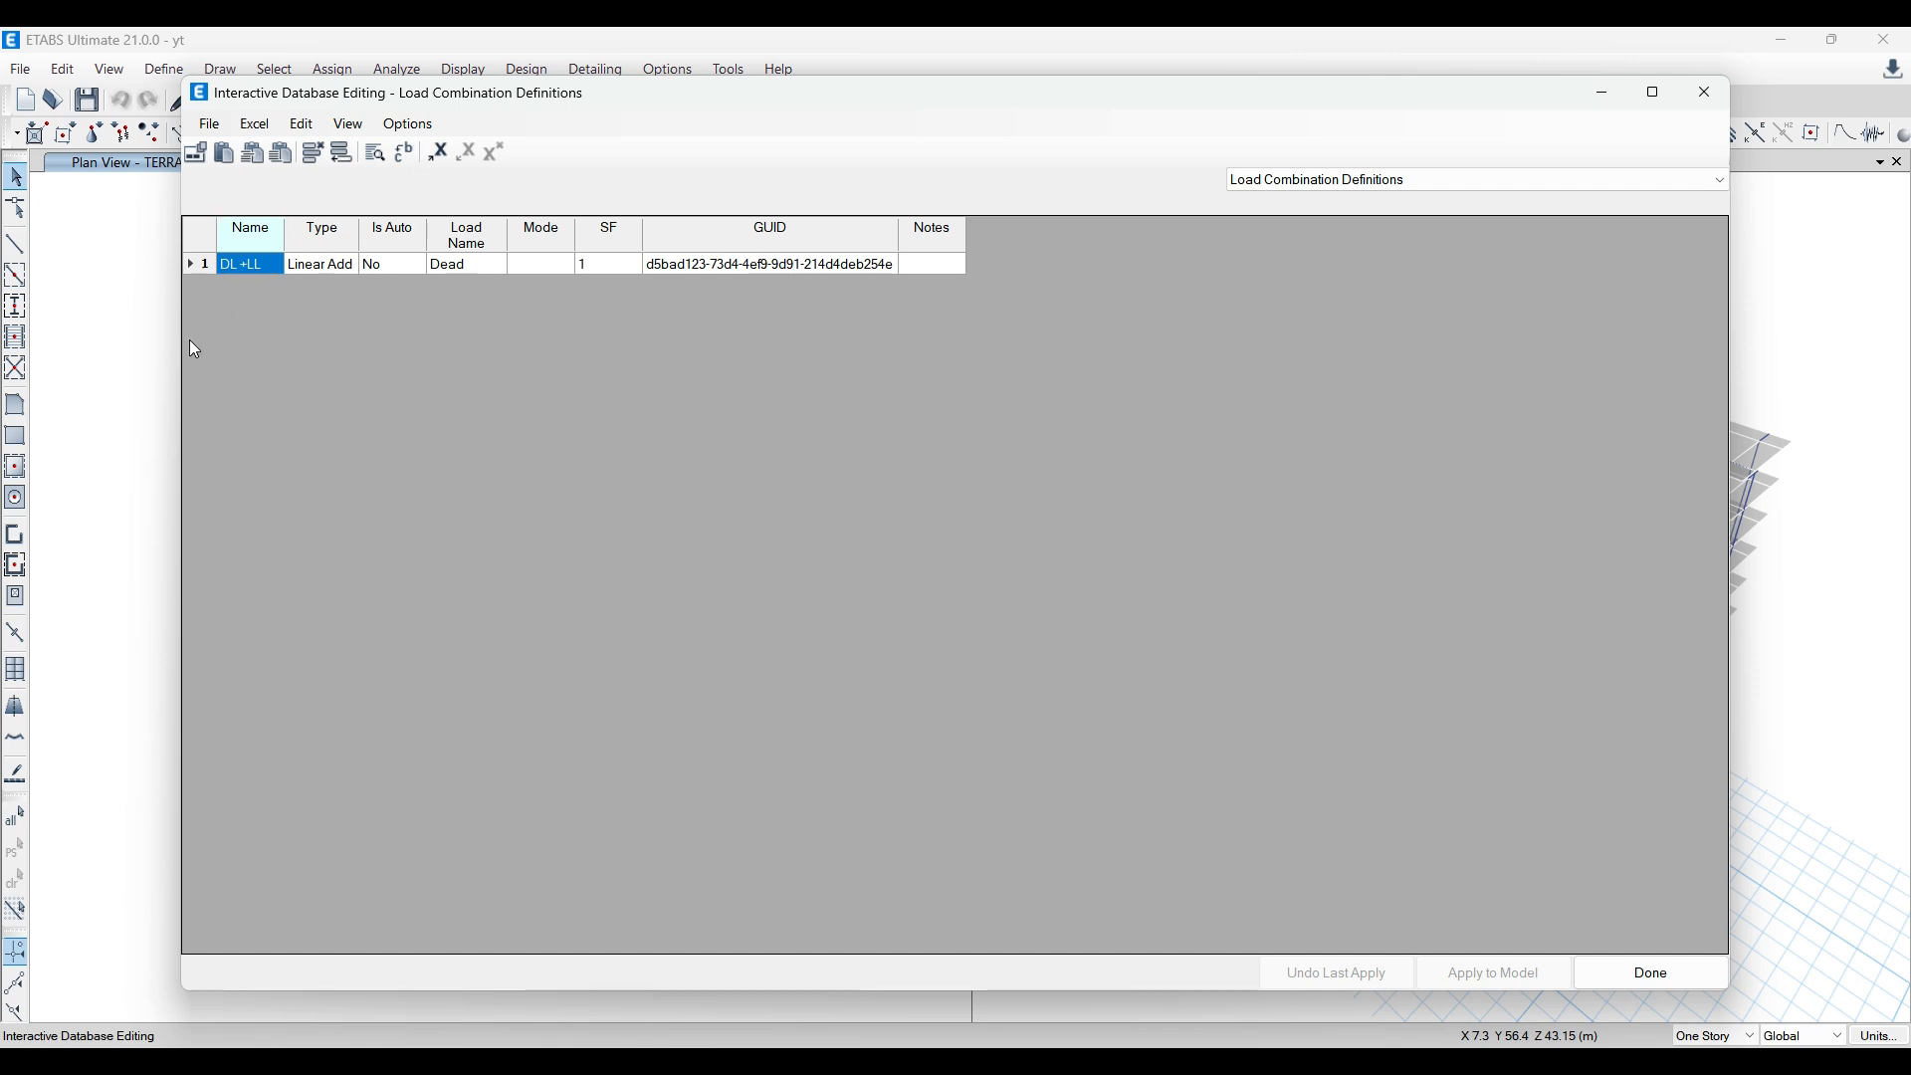
Step: Add a blank row to the load combination table and delete the existing DL +LL row
{"action": "left_click", "coordinate": [335, 159]}
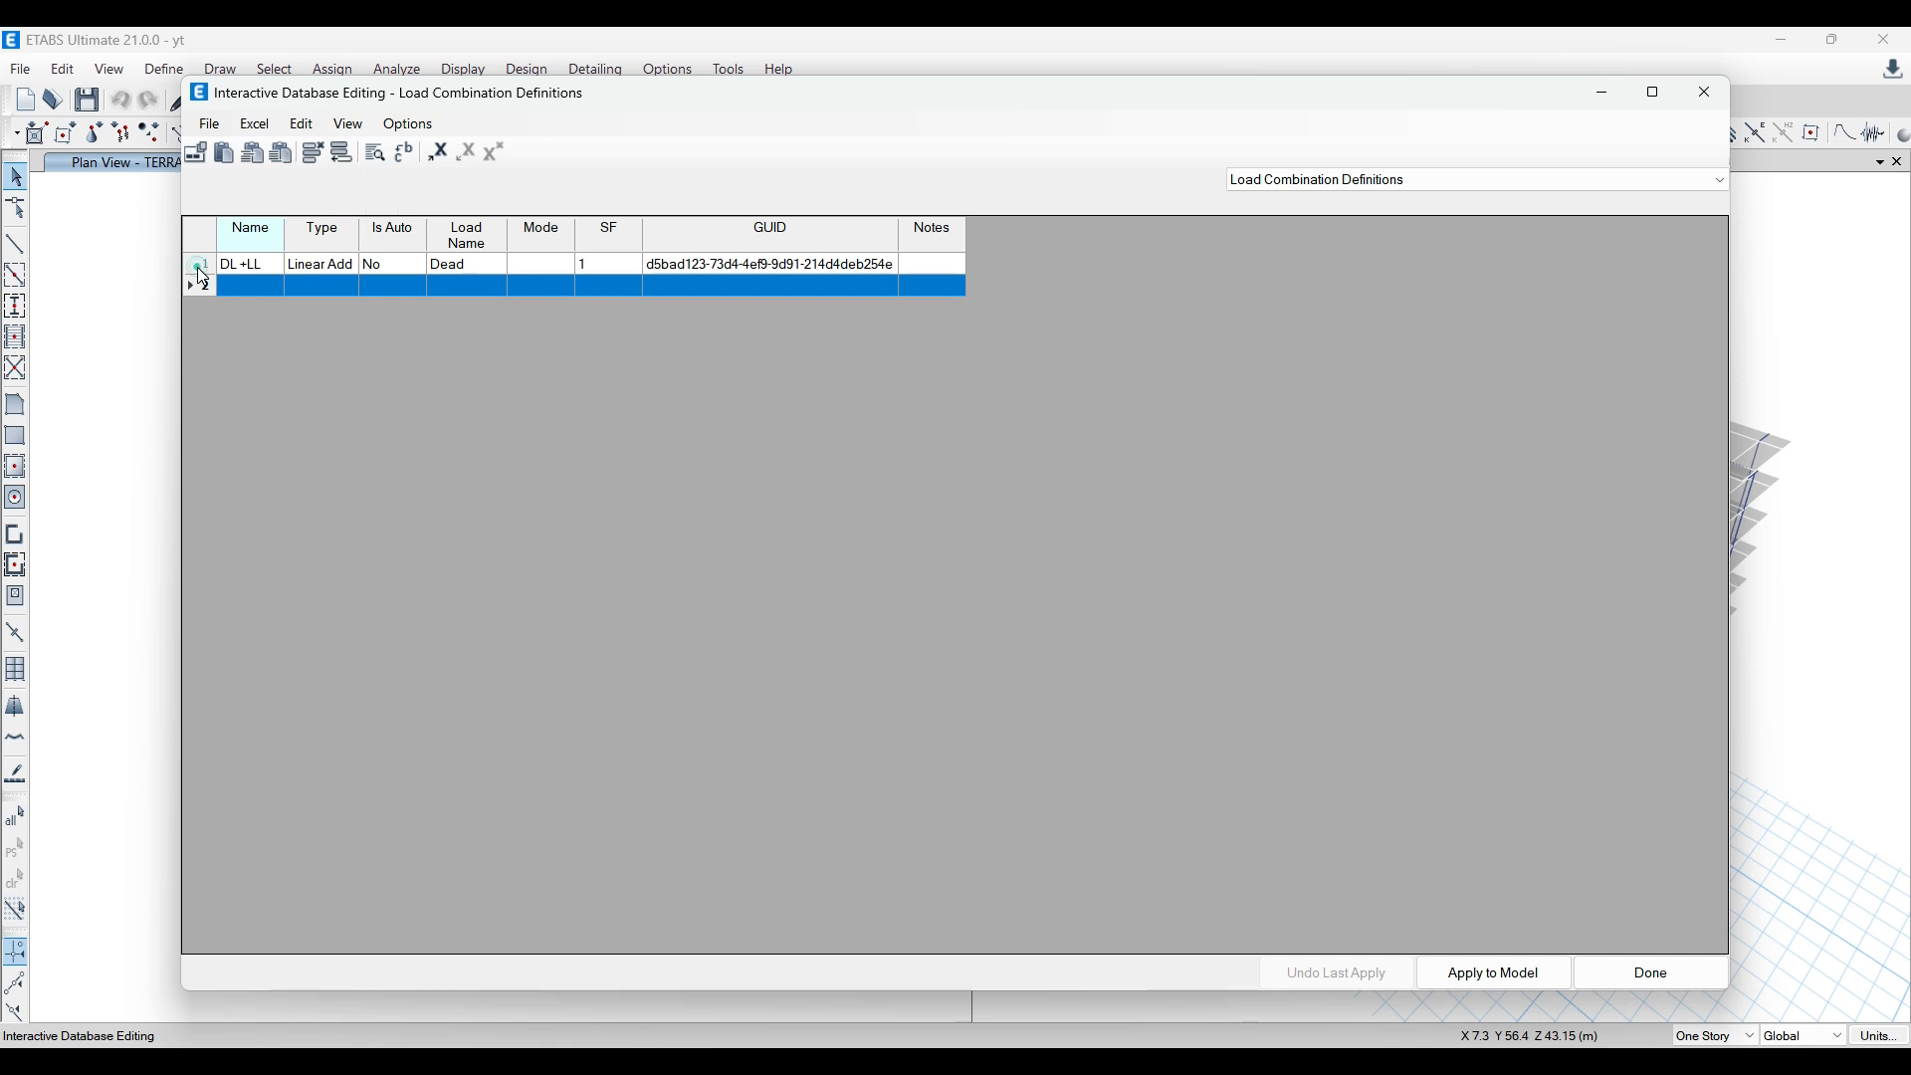
{"action": "left_click", "coordinate": [198, 265]}
{"action": "left_click", "coordinate": [318, 146]}
Step: Paste the copied load combinations into the blank row, apply them to the model and finish the table editing
{"action": "left_click", "coordinate": [194, 265]}
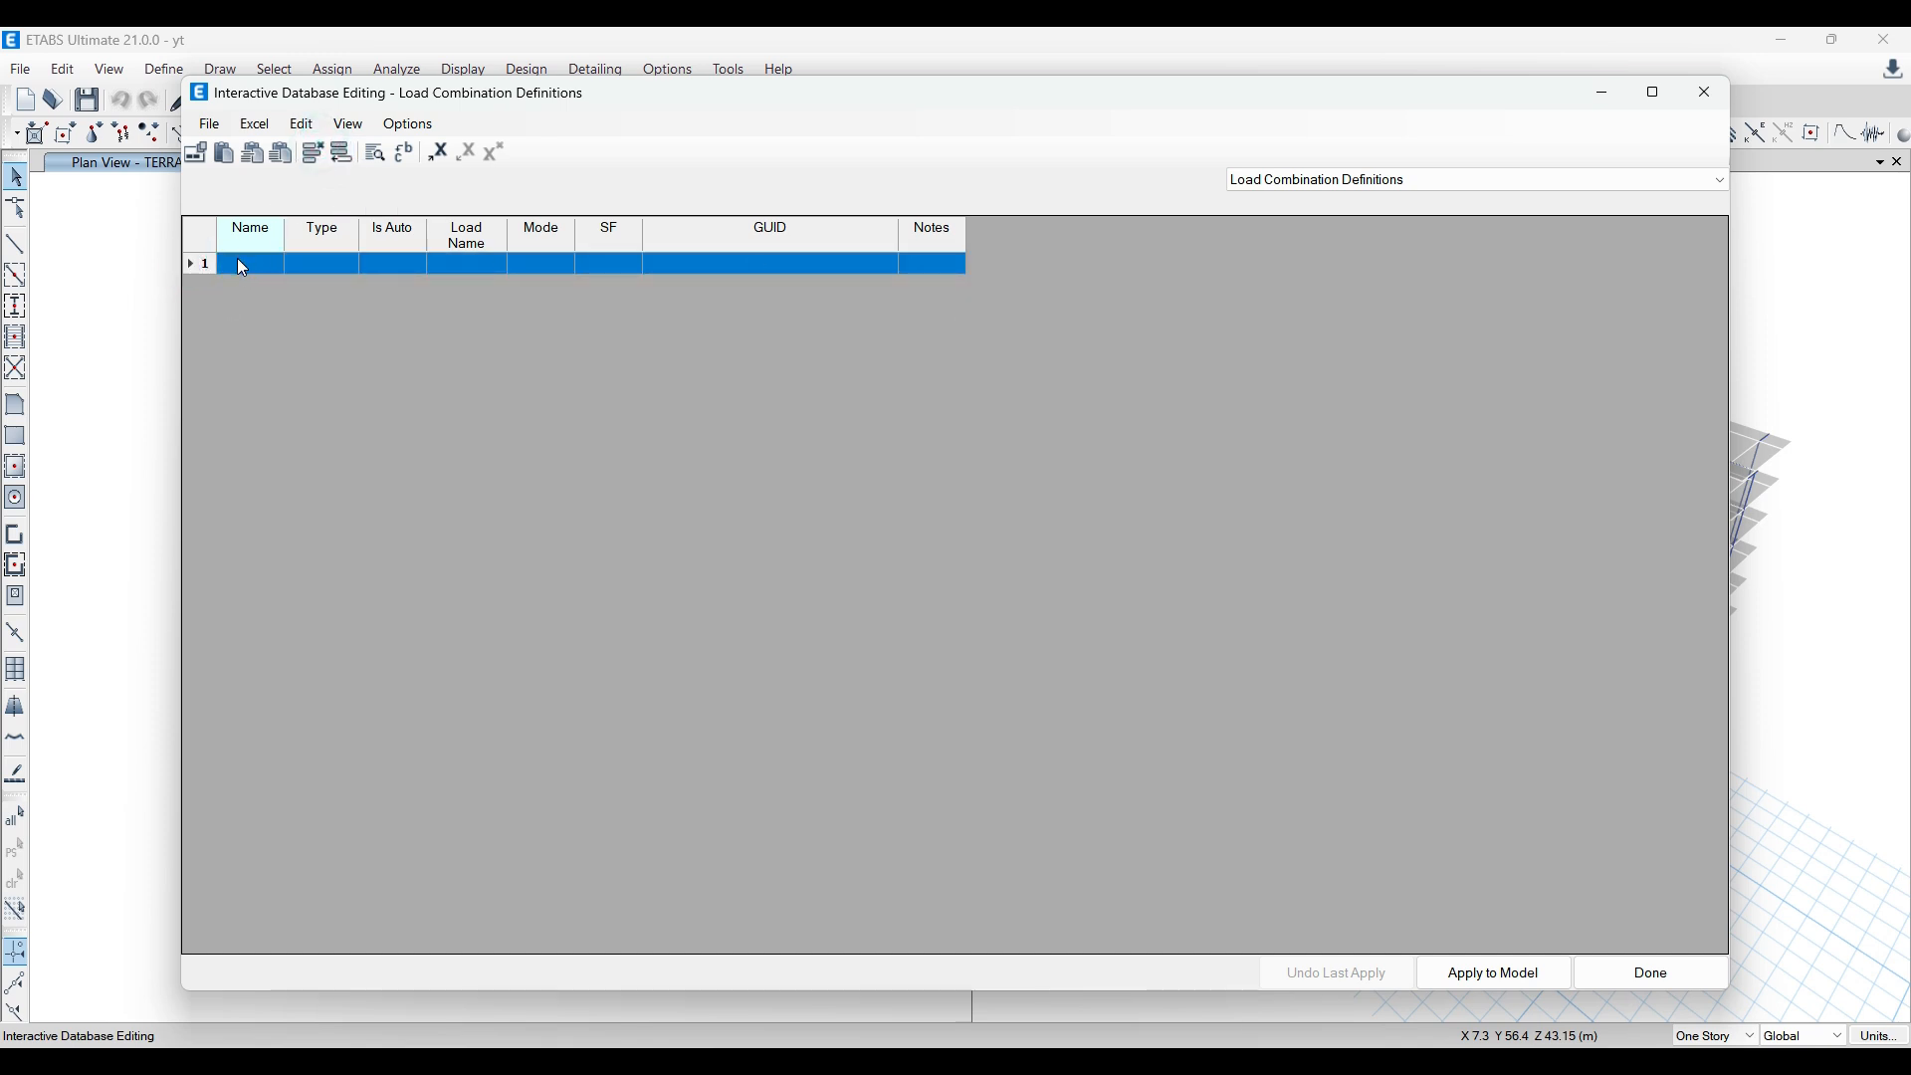
{"action": "key", "text": "ctrl+v"}
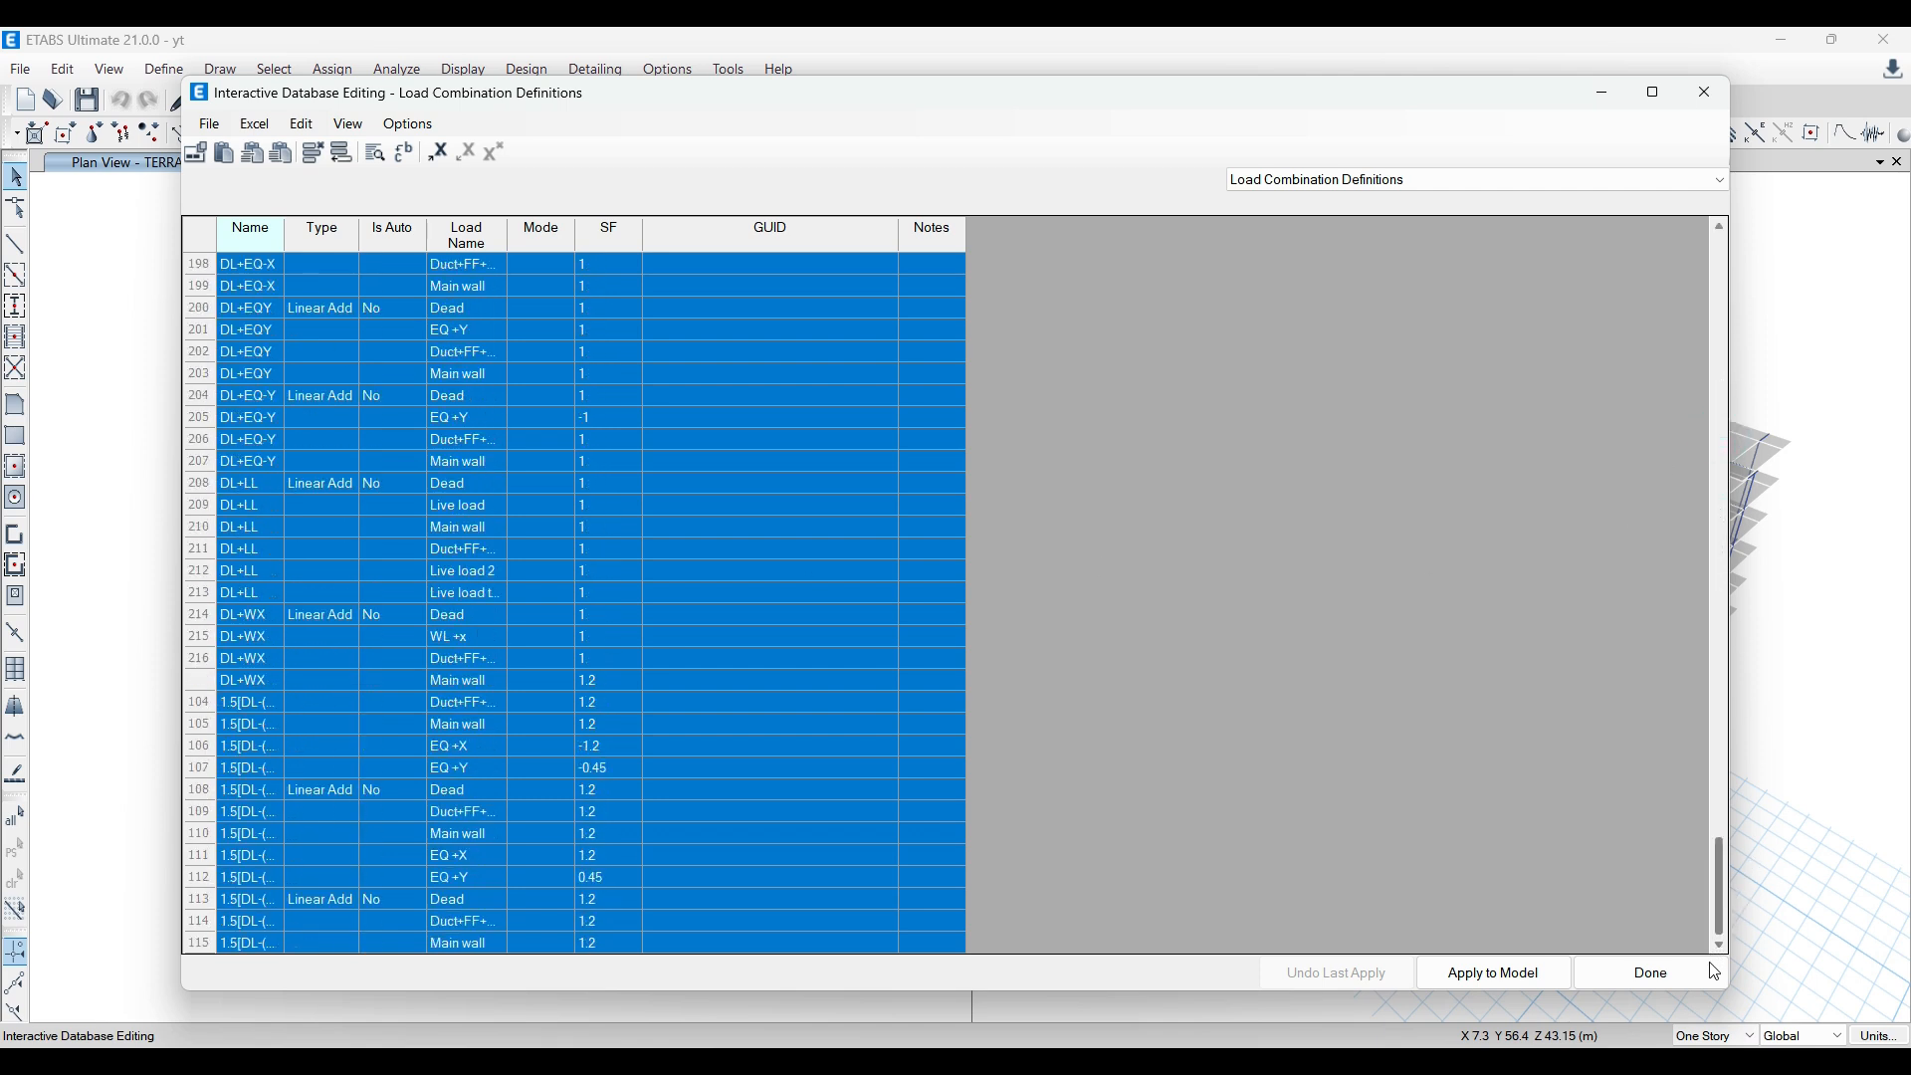
{"action": "left_click", "coordinate": [1492, 972]}
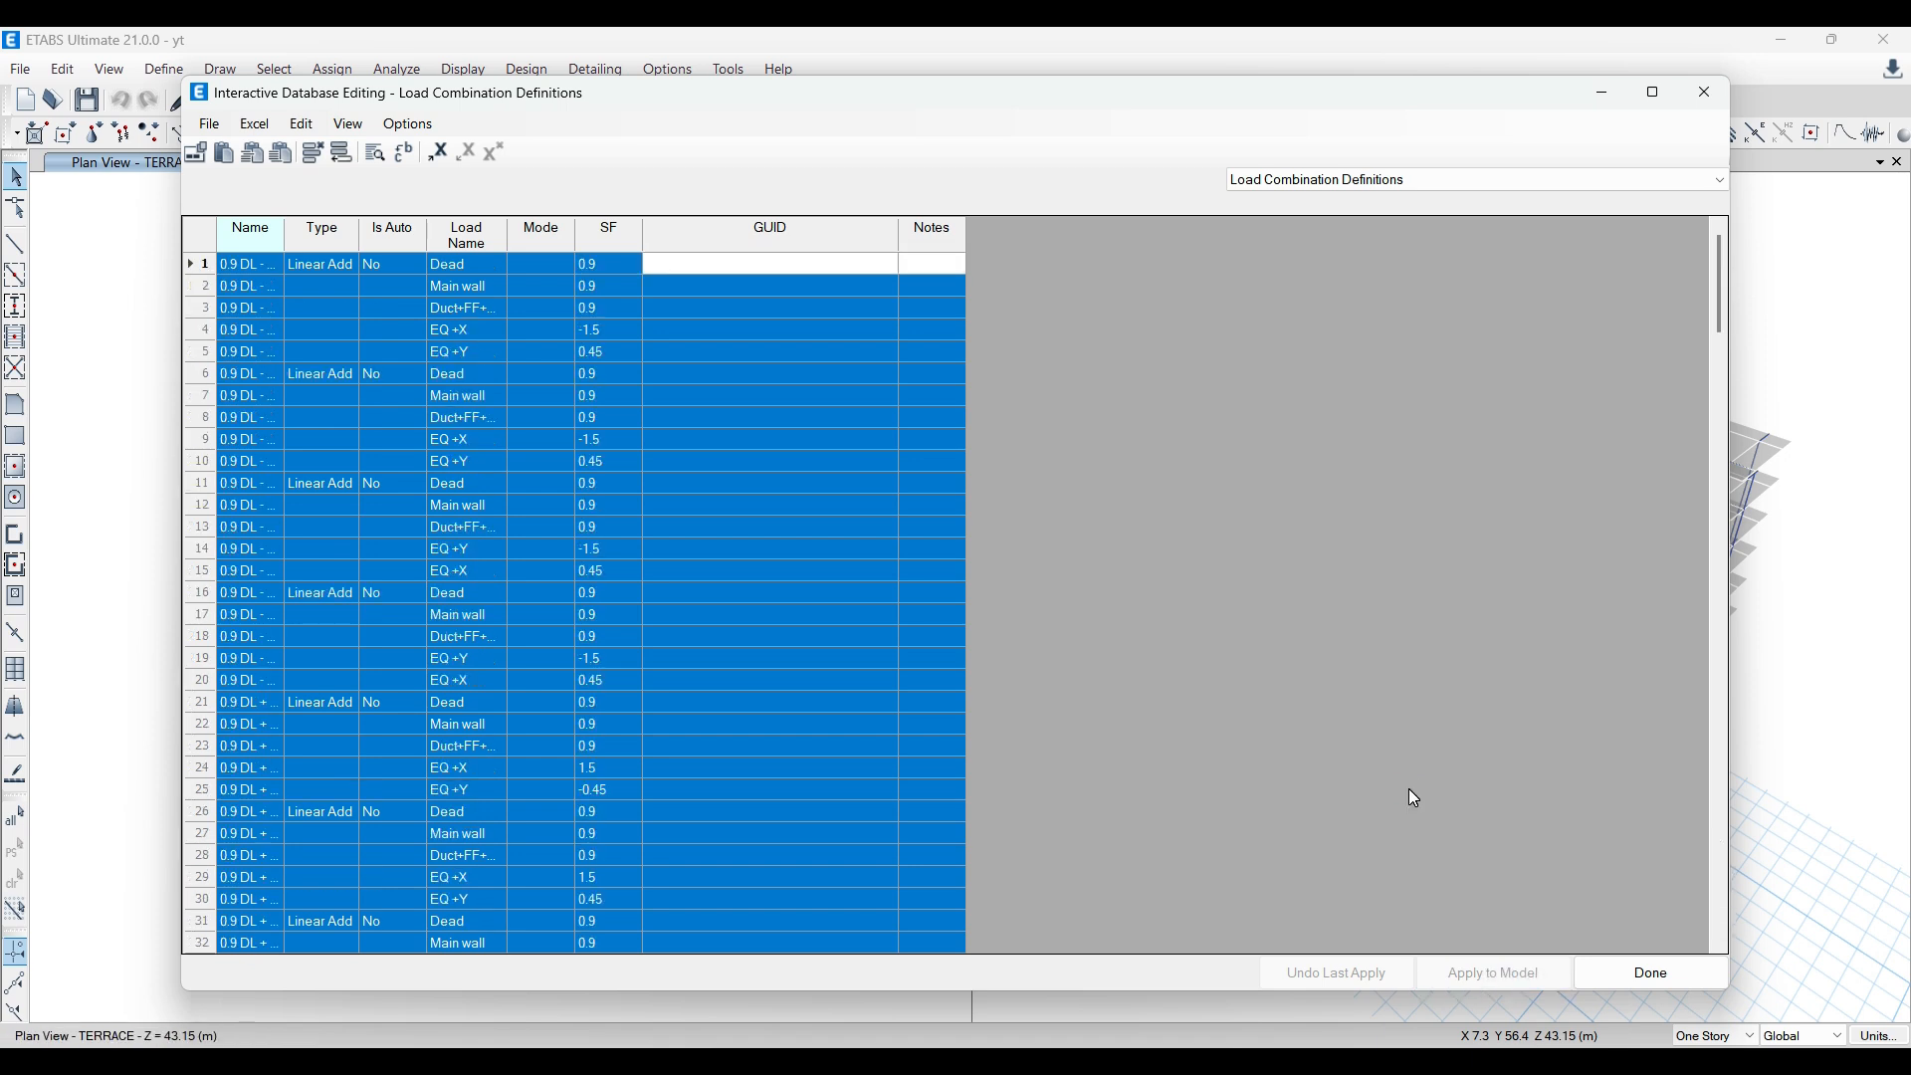
{"action": "left_click", "coordinate": [1652, 975]}
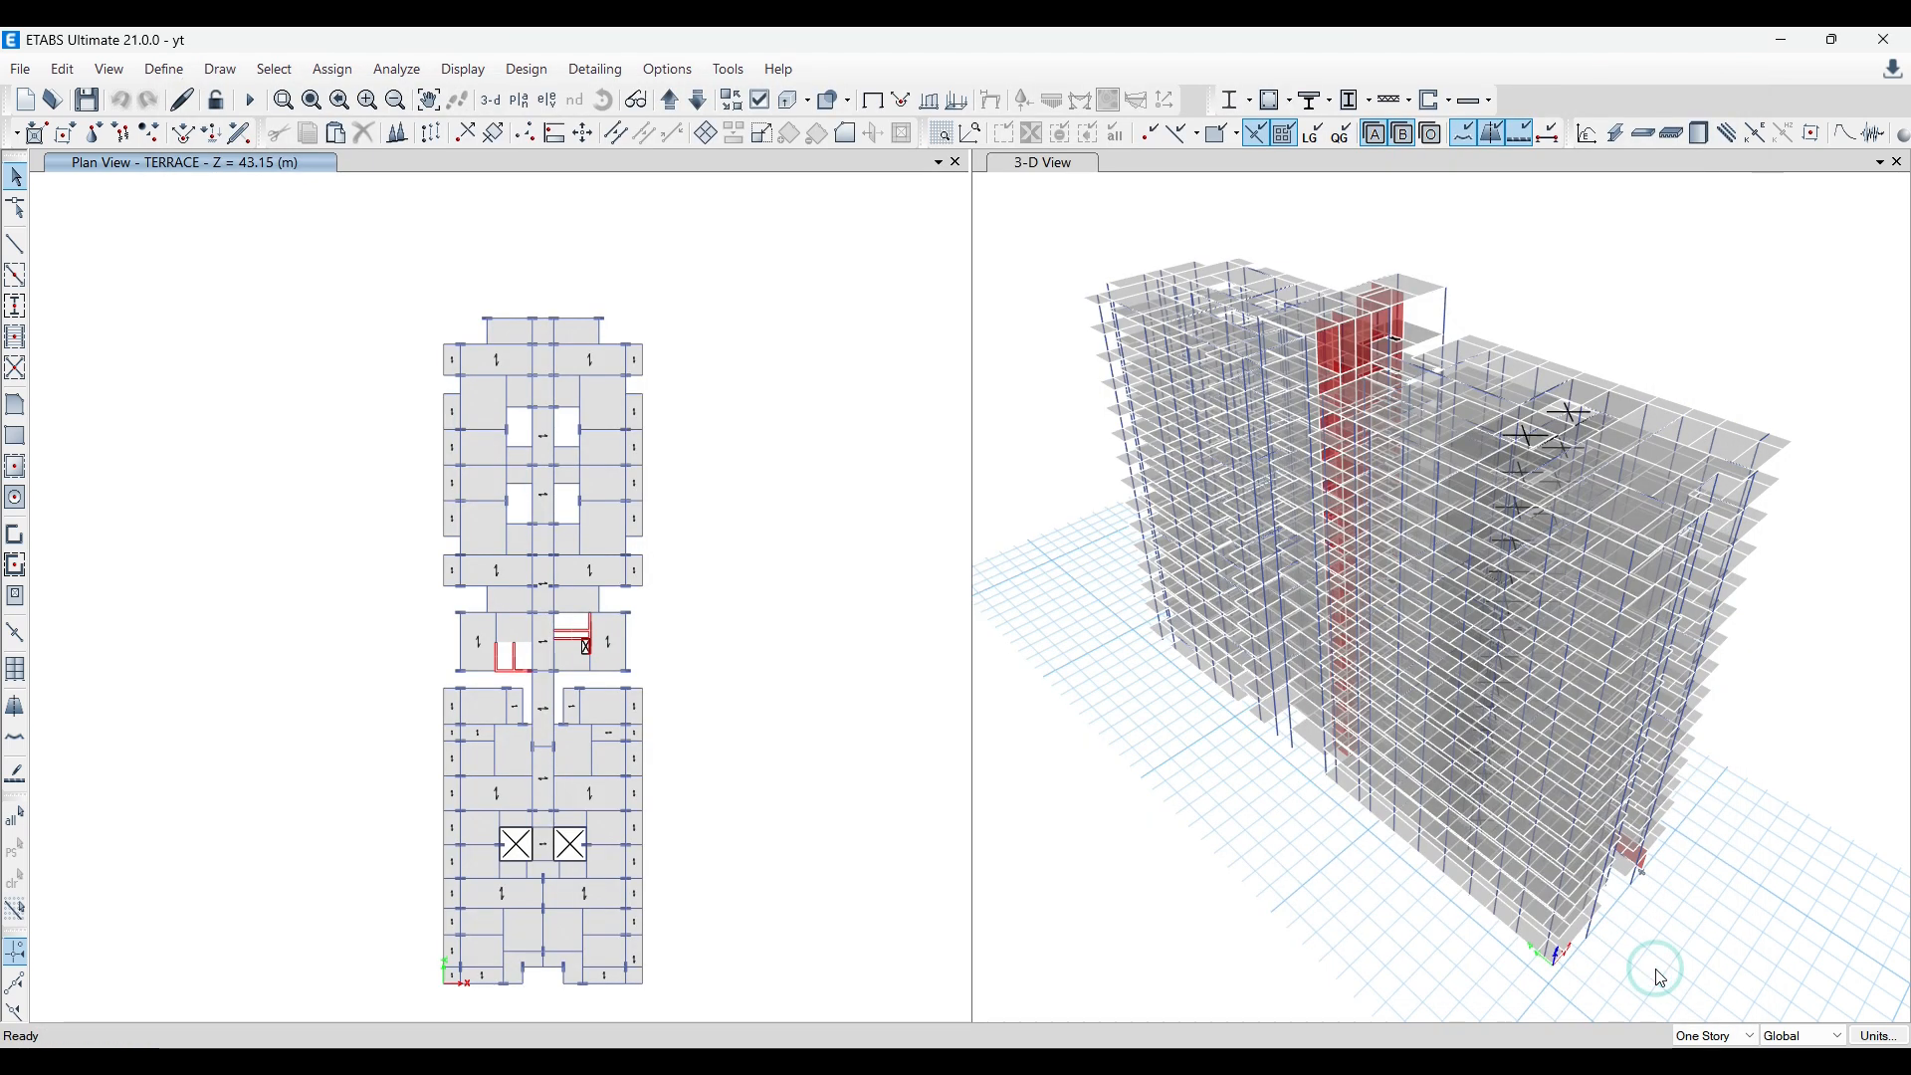
Step: Review the list of load combinations defined in the yt model down to DL+W-Y, and close it without changes
{"action": "left_click", "coordinate": [165, 70]}
{"action": "left_click", "coordinate": [282, 631]}
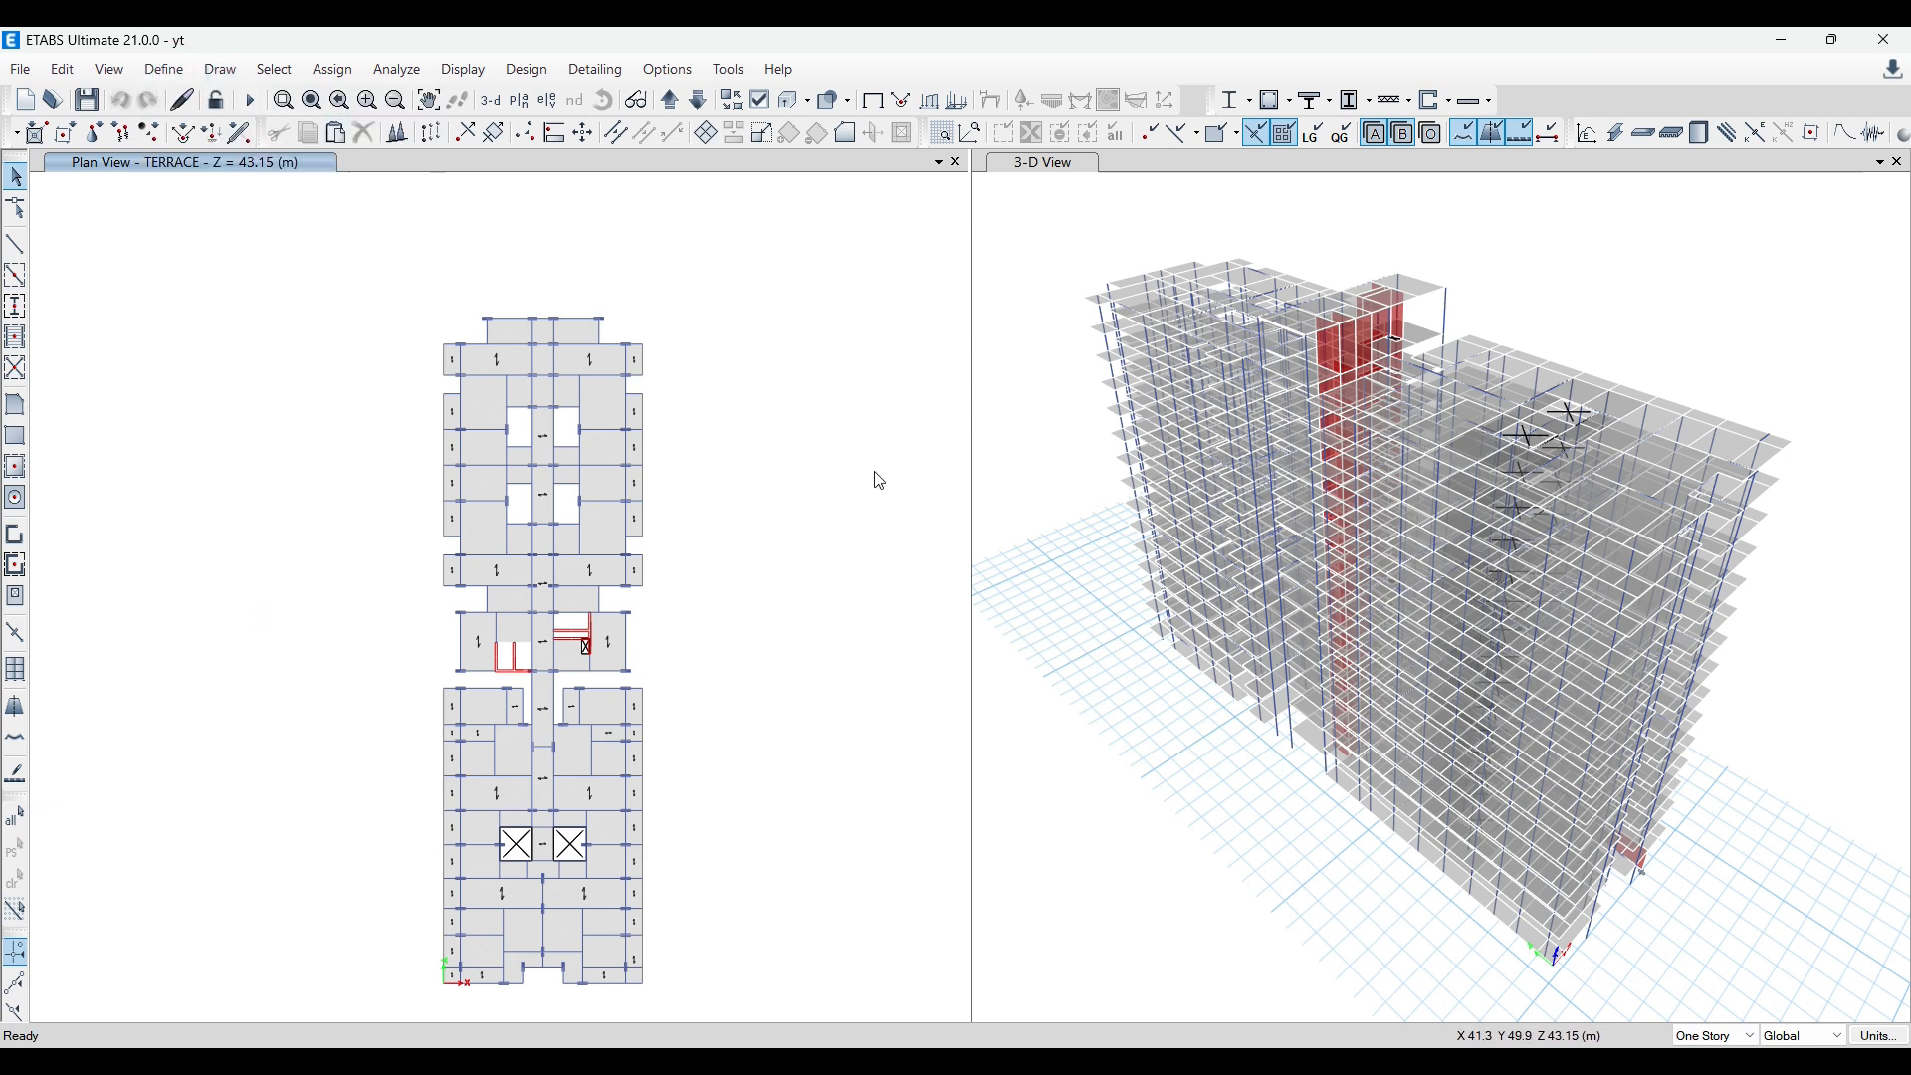
{"action": "scroll", "coordinate": [821, 503], "scroll_direction": "down", "scroll_amount": 10}
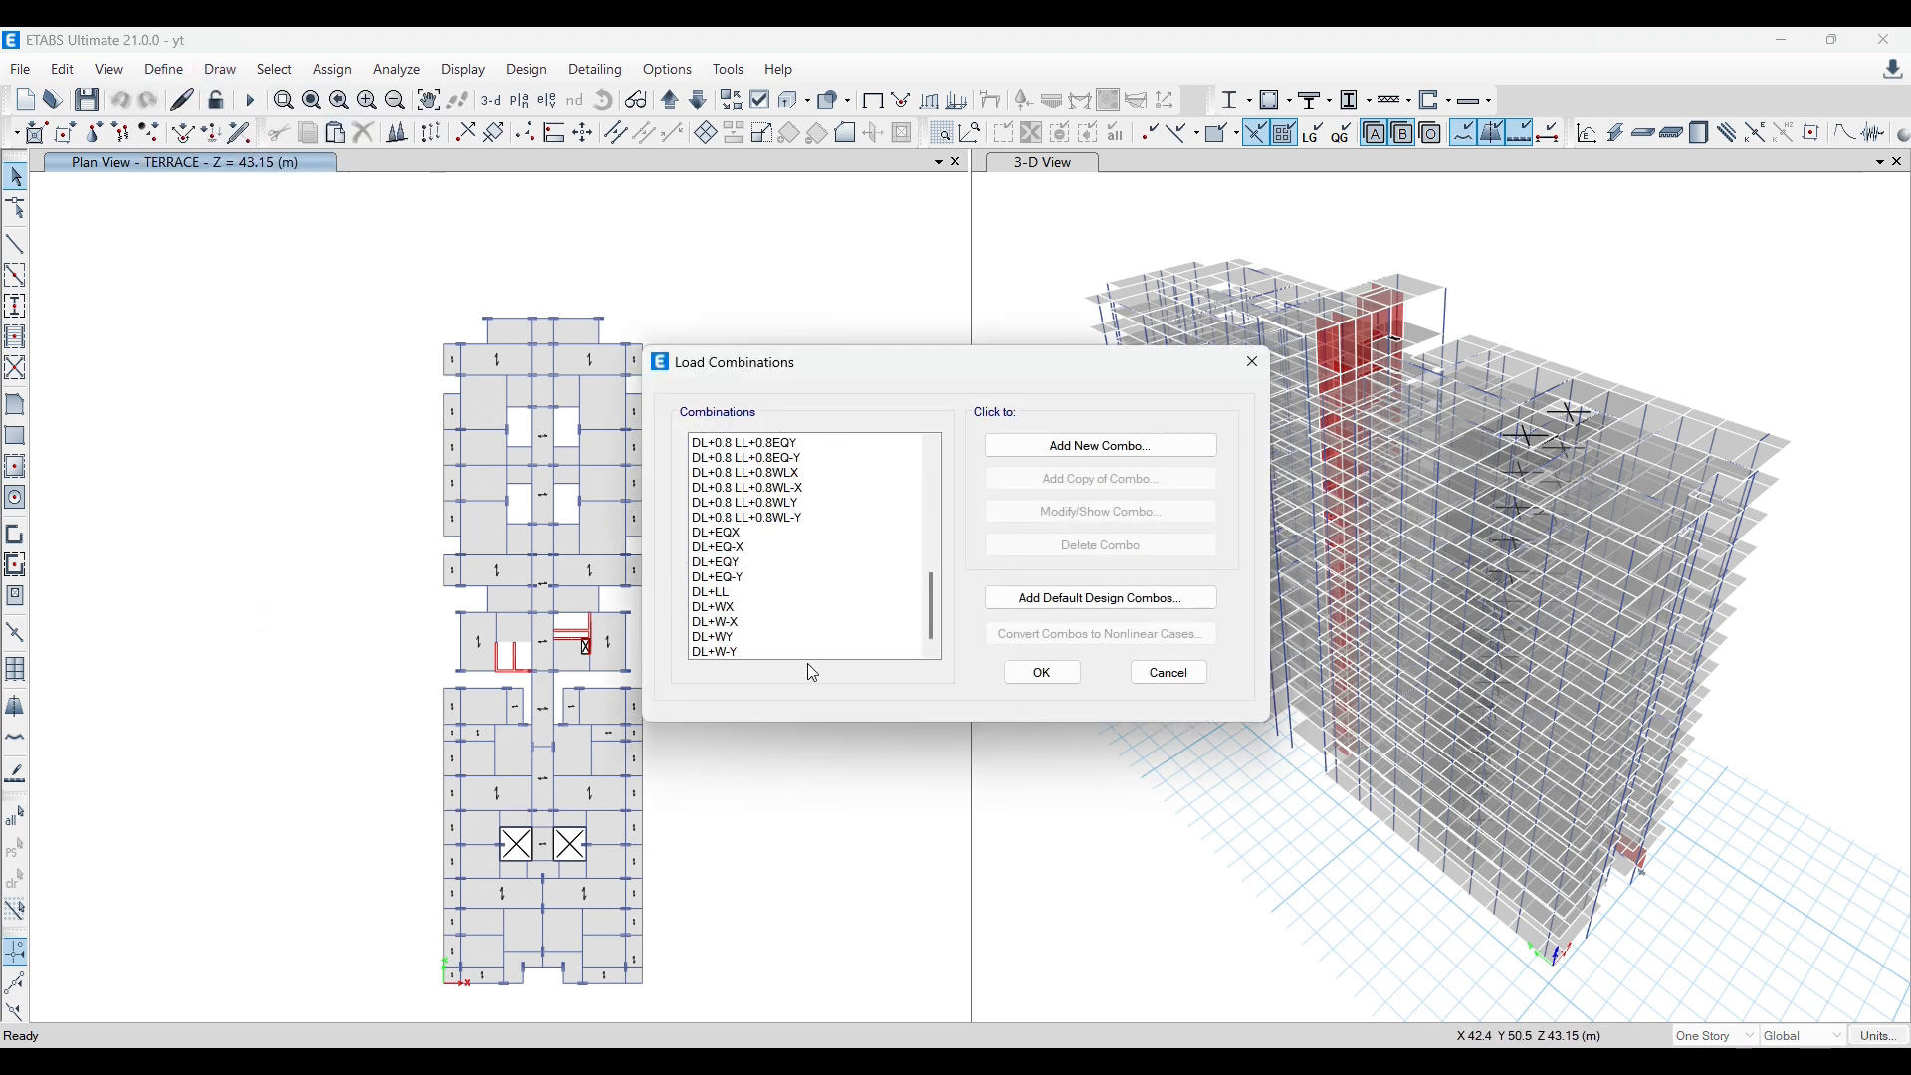
{"action": "left_click", "coordinate": [722, 652]}
{"action": "left_click", "coordinate": [836, 609], "text": "shift"}
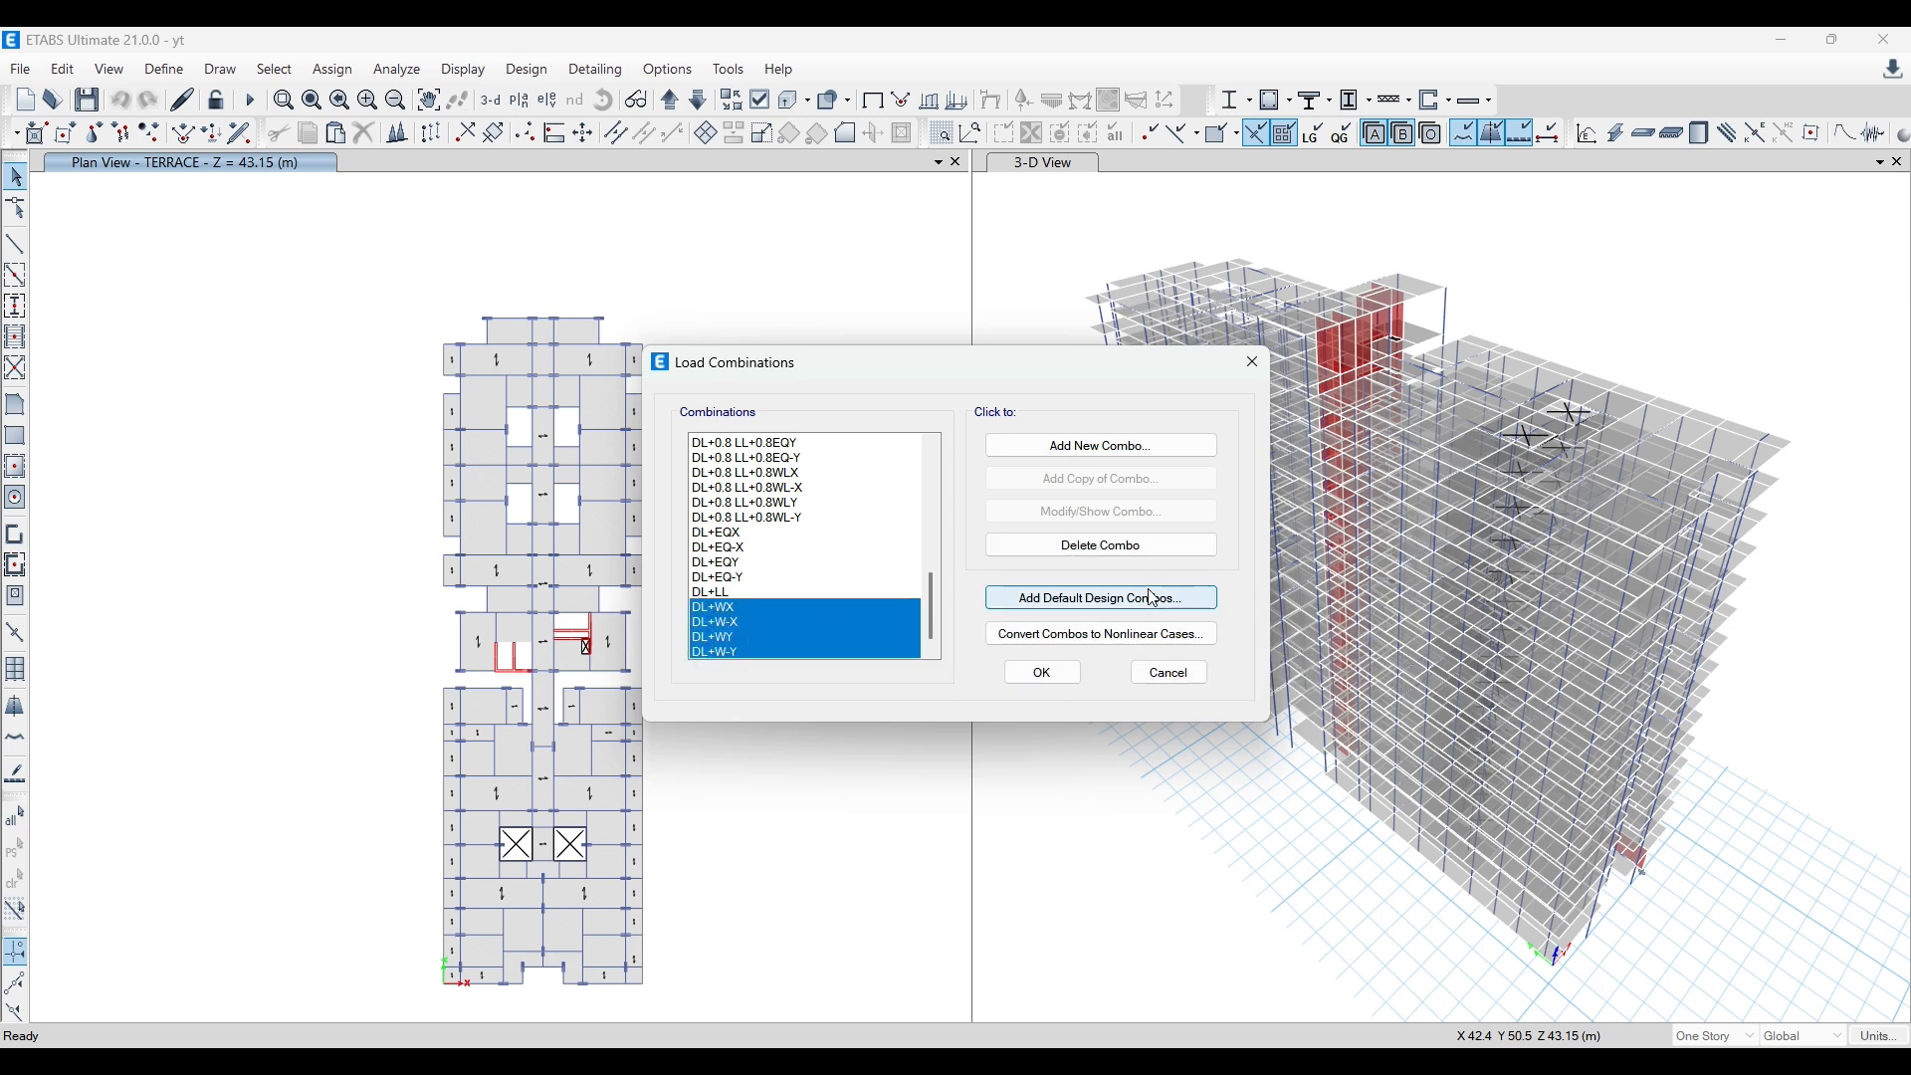
{"action": "left_click", "coordinate": [1251, 371]}
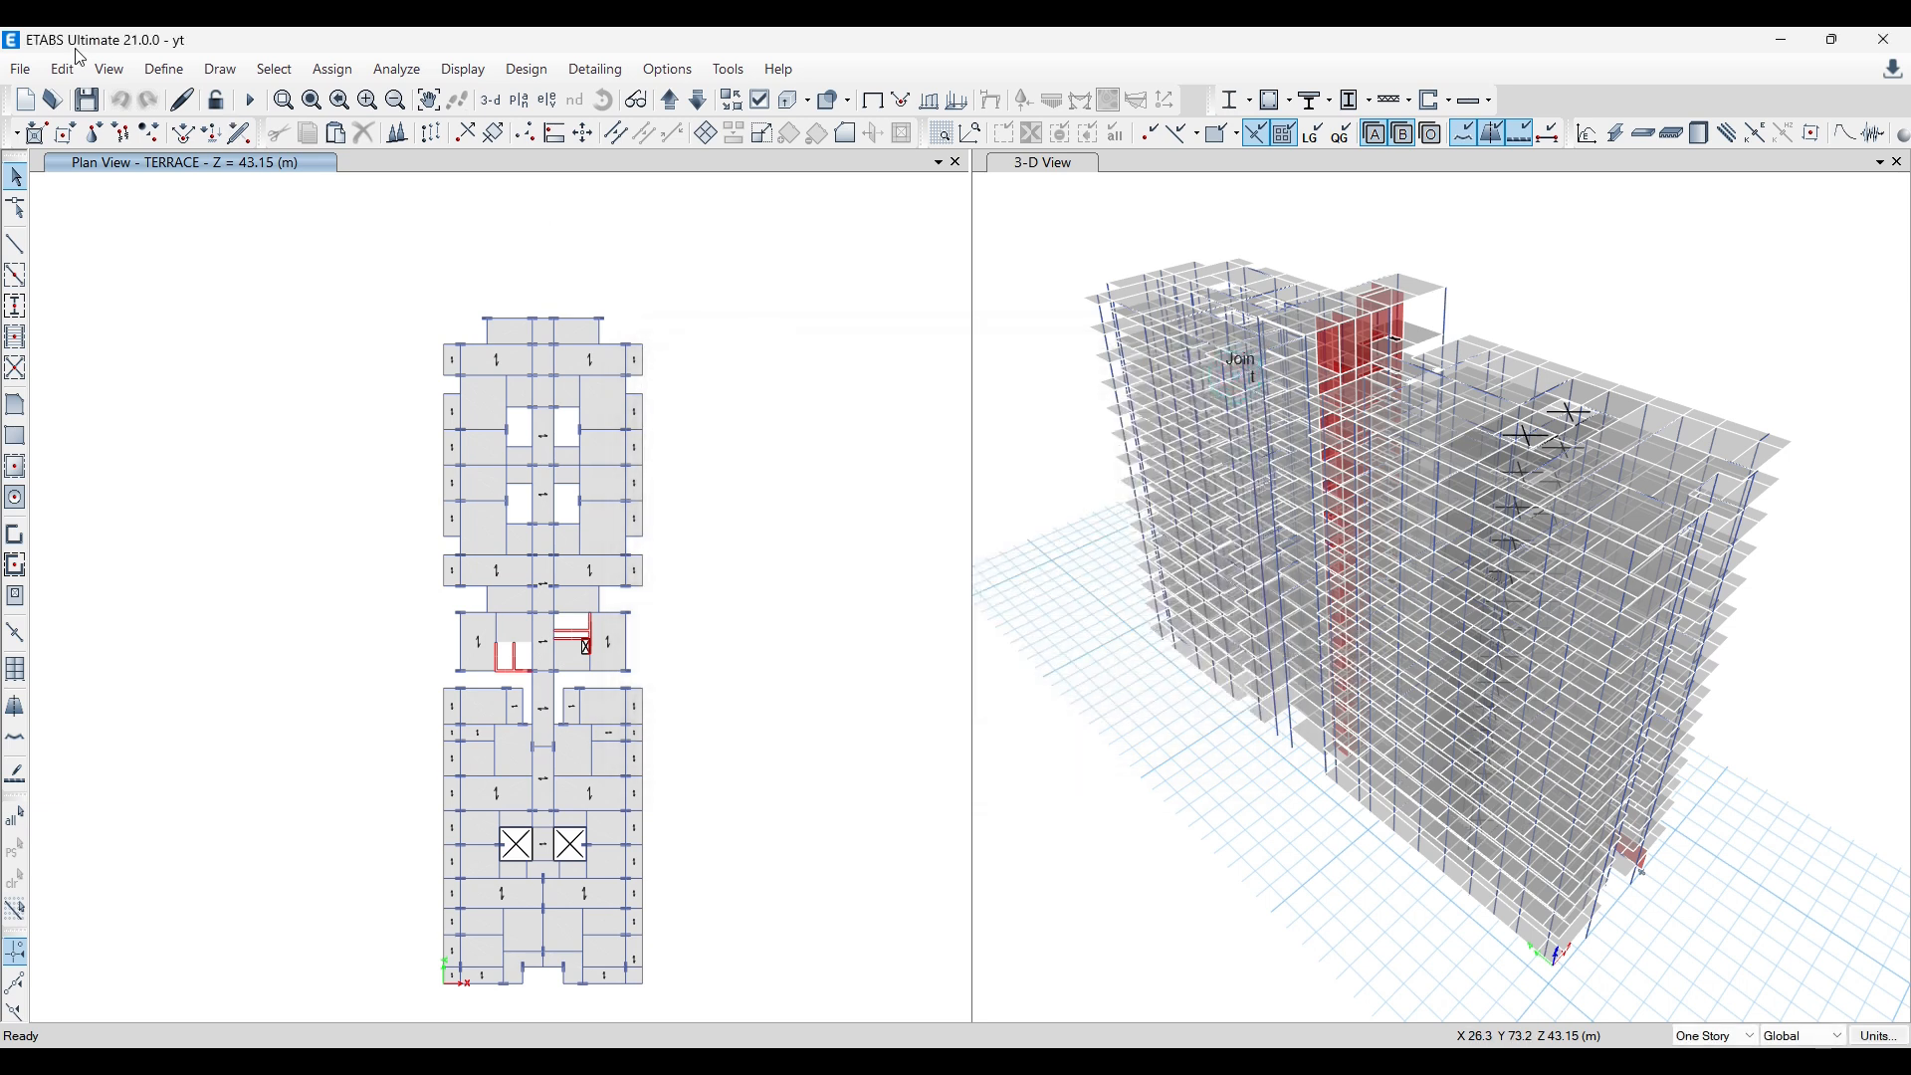
Step: Review the list of load cases defined in the yt model and close it without changes
{"action": "left_click", "coordinate": [164, 68]}
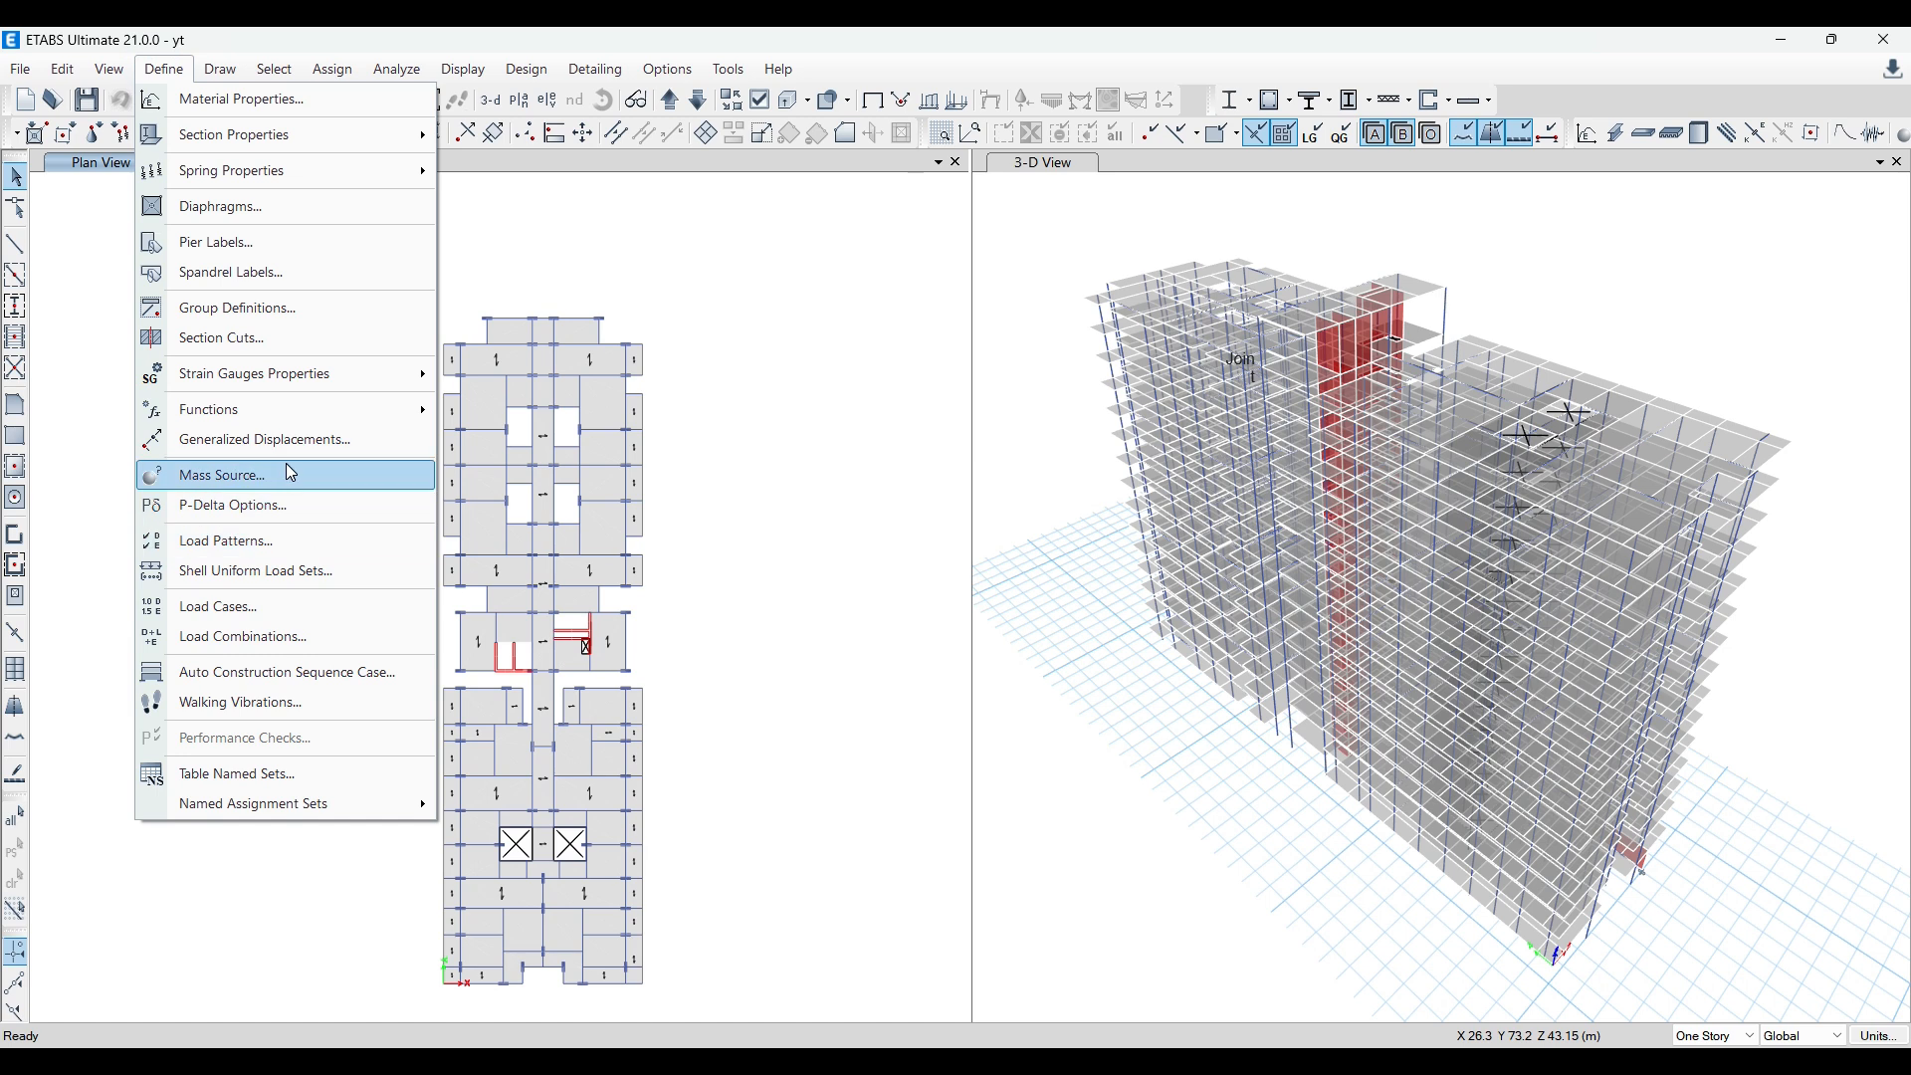
{"action": "left_click", "coordinate": [277, 605]}
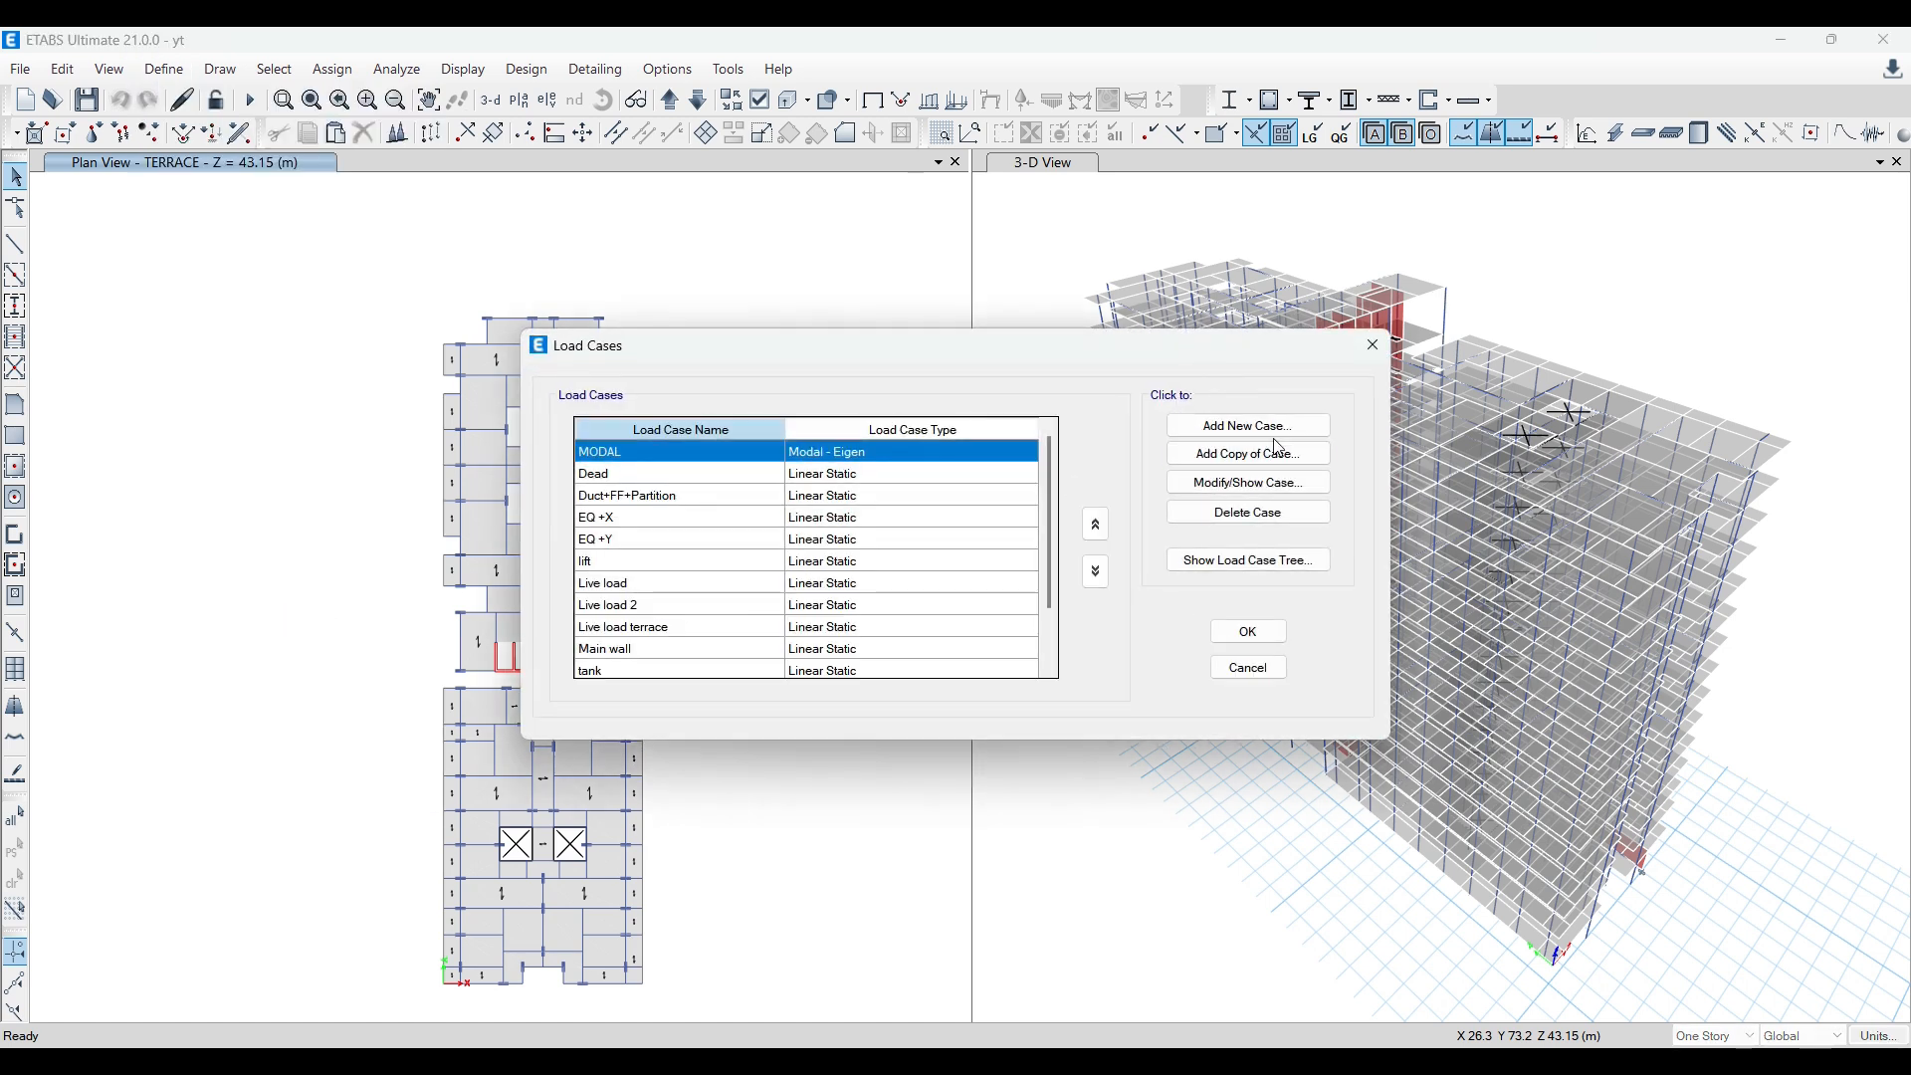
{"action": "scroll", "coordinate": [852, 605], "scroll_direction": "down", "scroll_amount": 2}
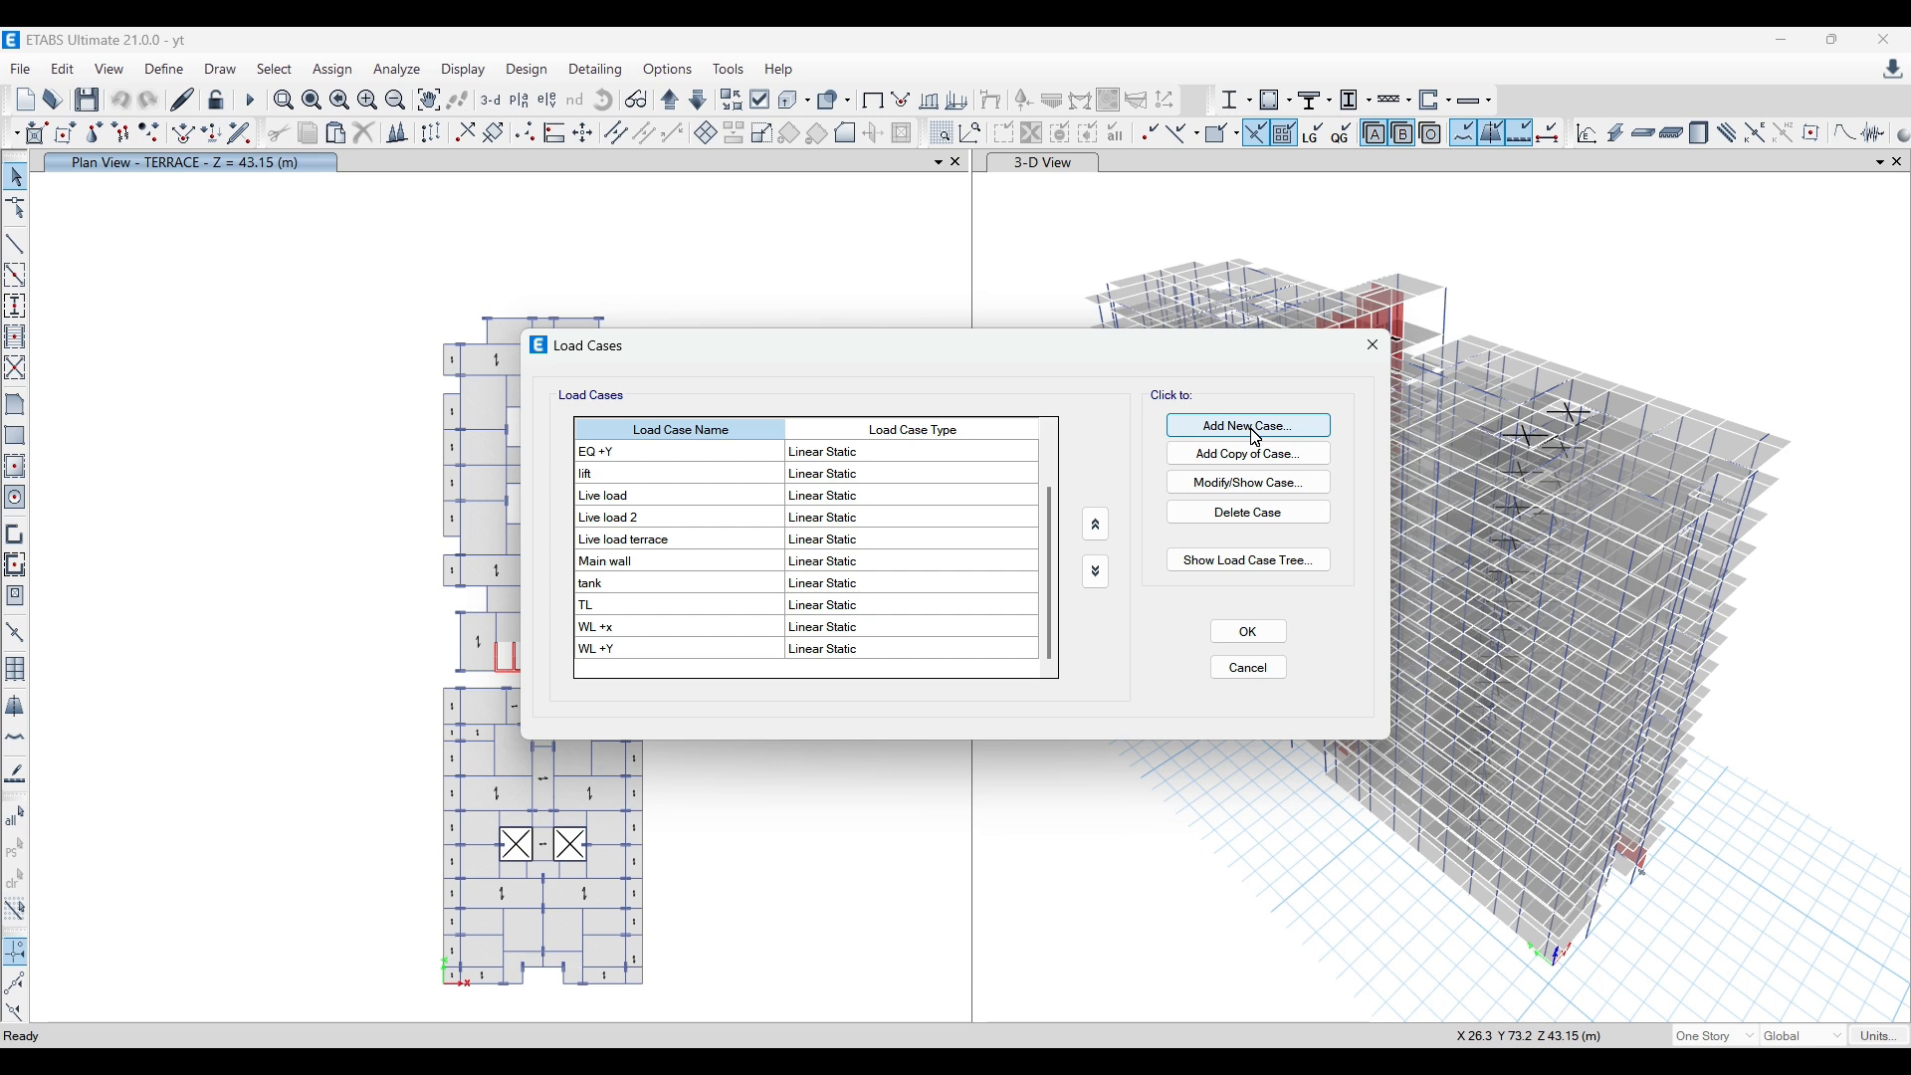
{"action": "left_click", "coordinate": [1373, 344]}
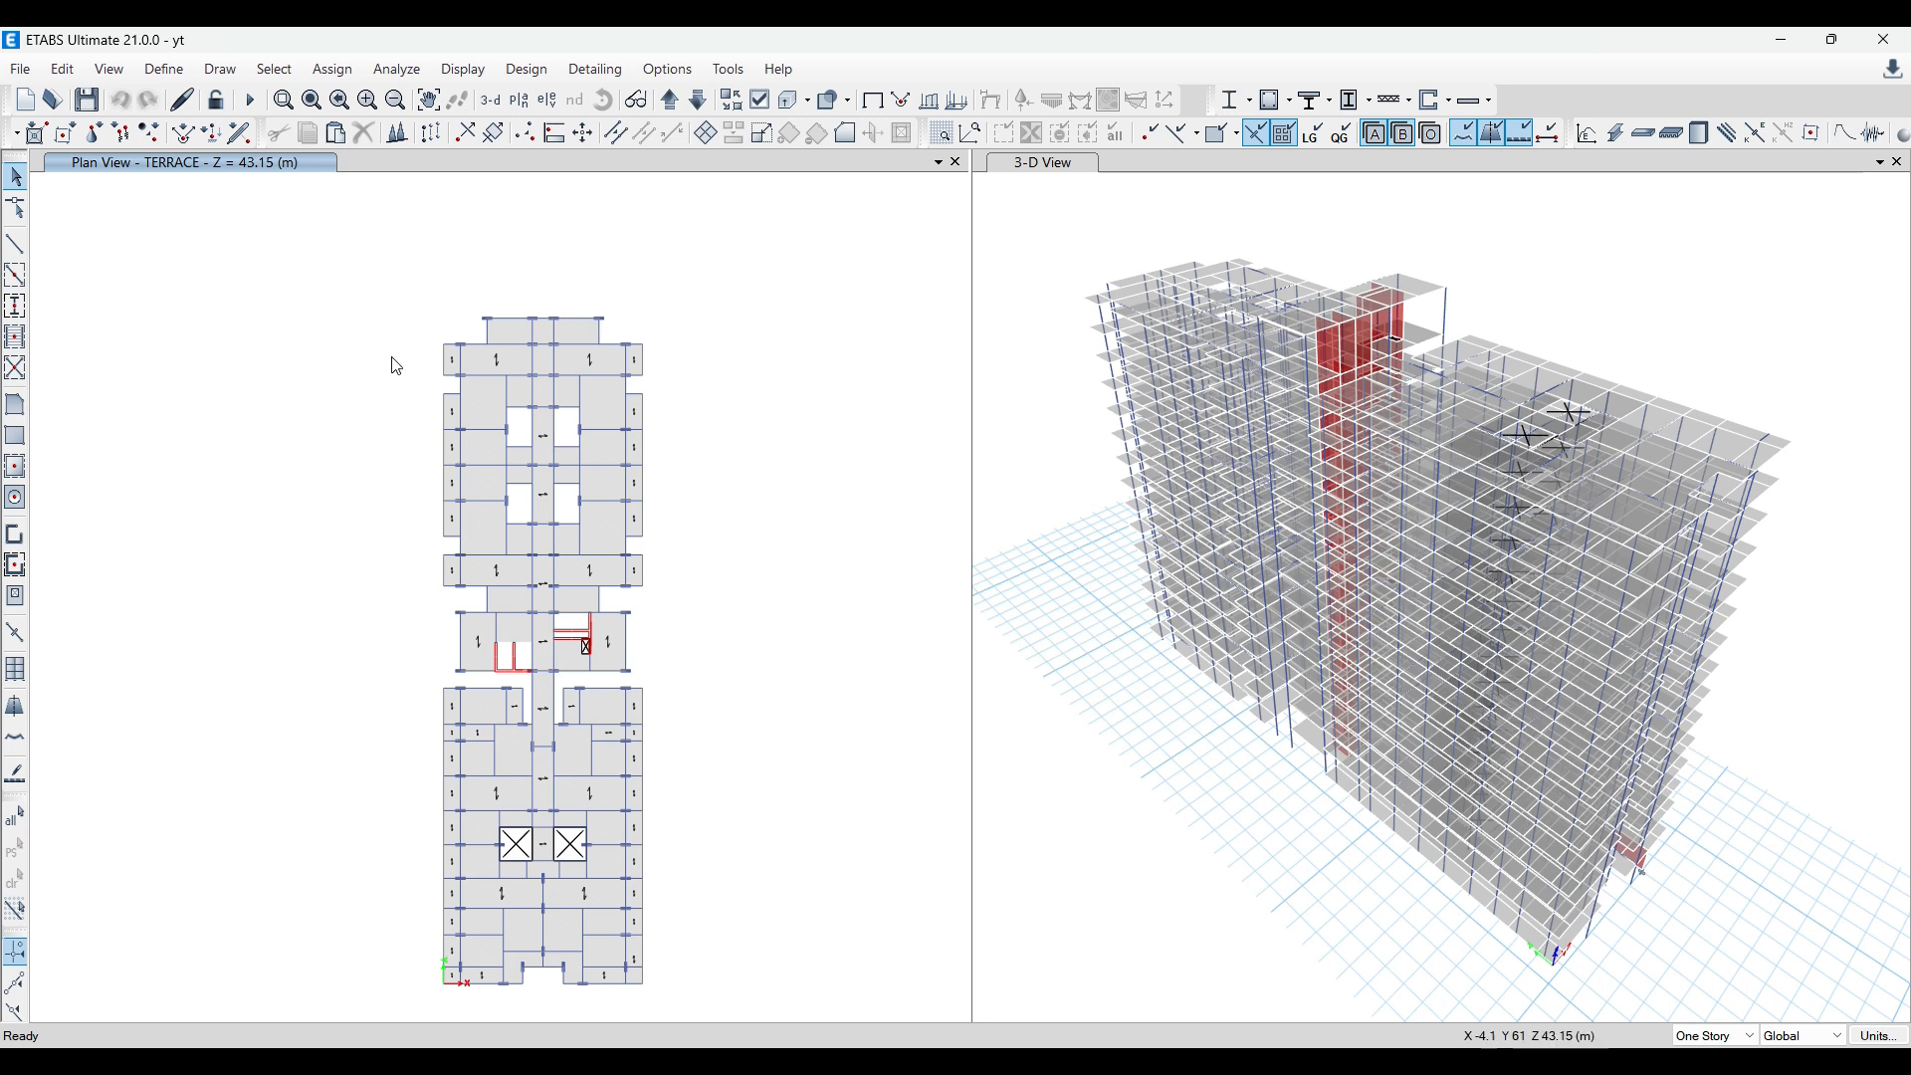
{"action": "left_click", "coordinate": [500, 357]}
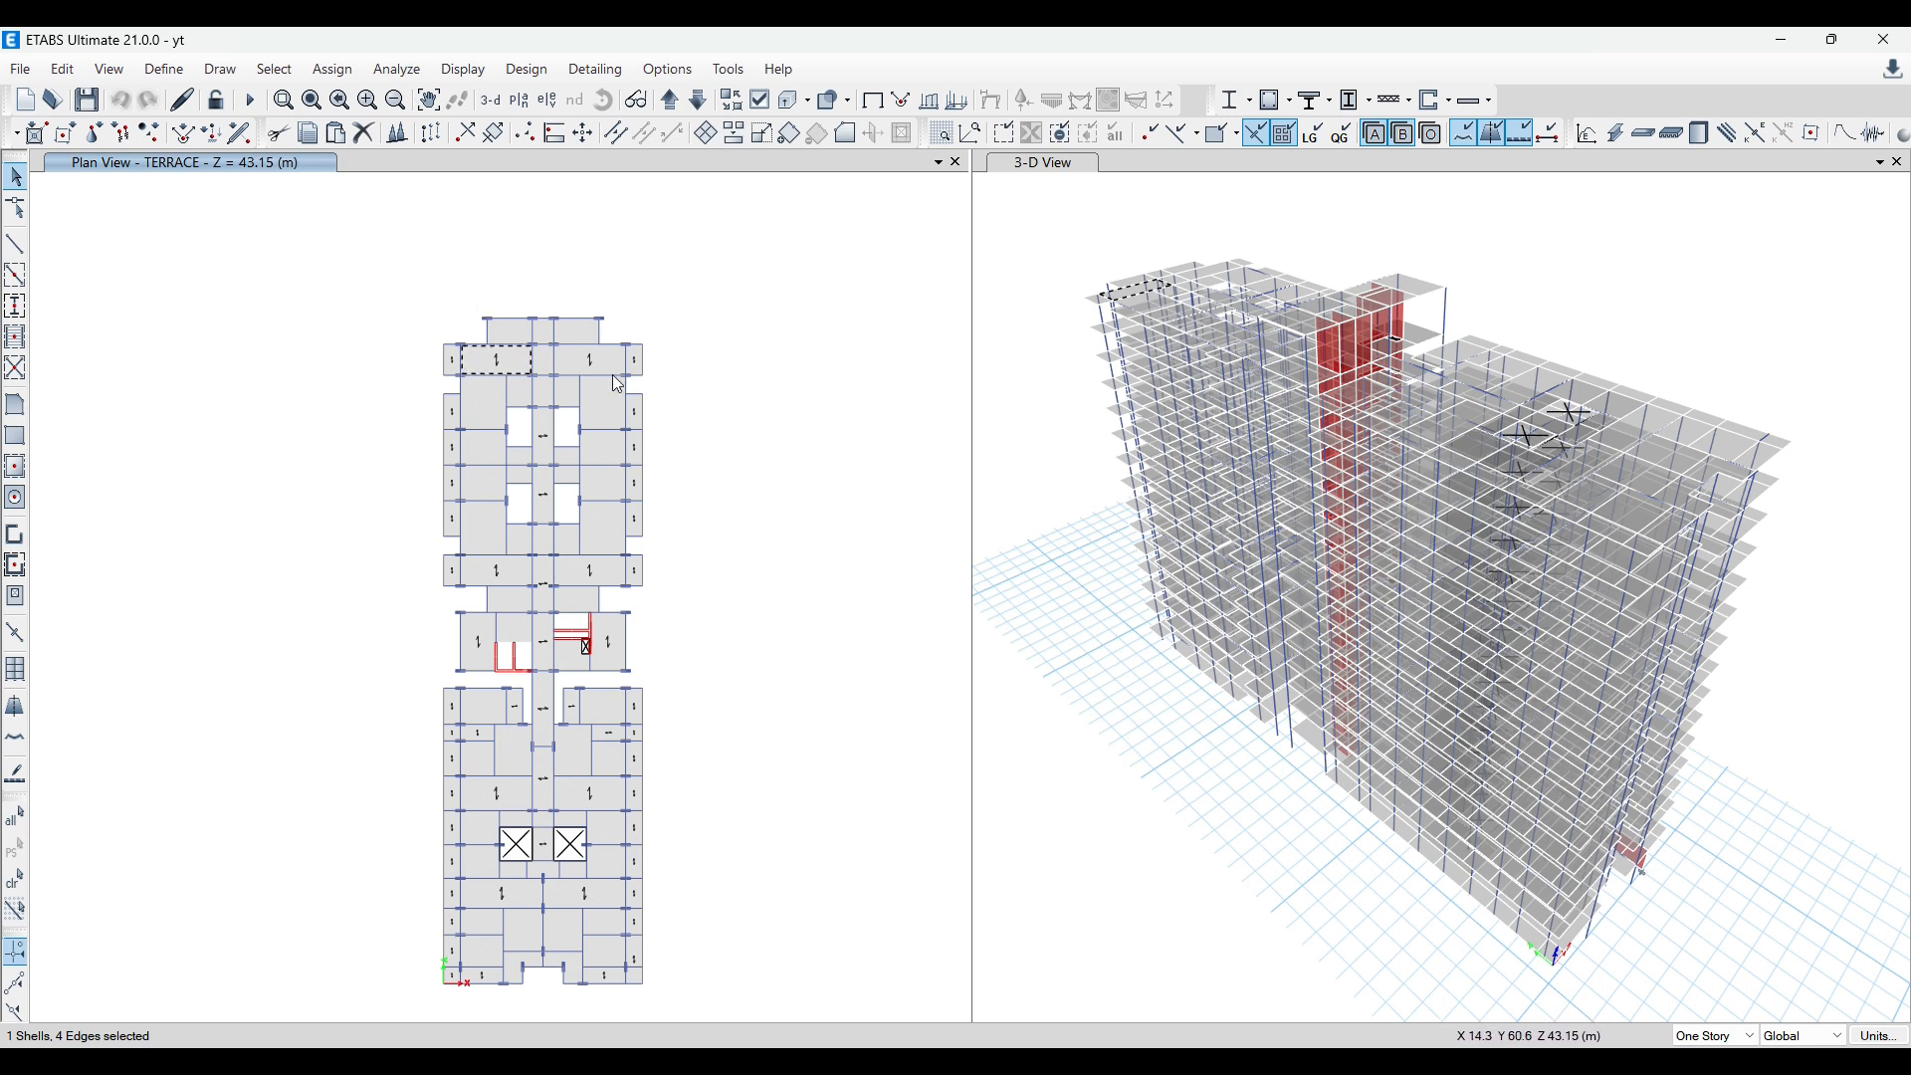
{"action": "left_click", "coordinate": [487, 360]}
Step: Reopen the yt model's load combination list to check the 0.9 DL combinations, and close it
{"action": "left_click", "coordinate": [164, 68]}
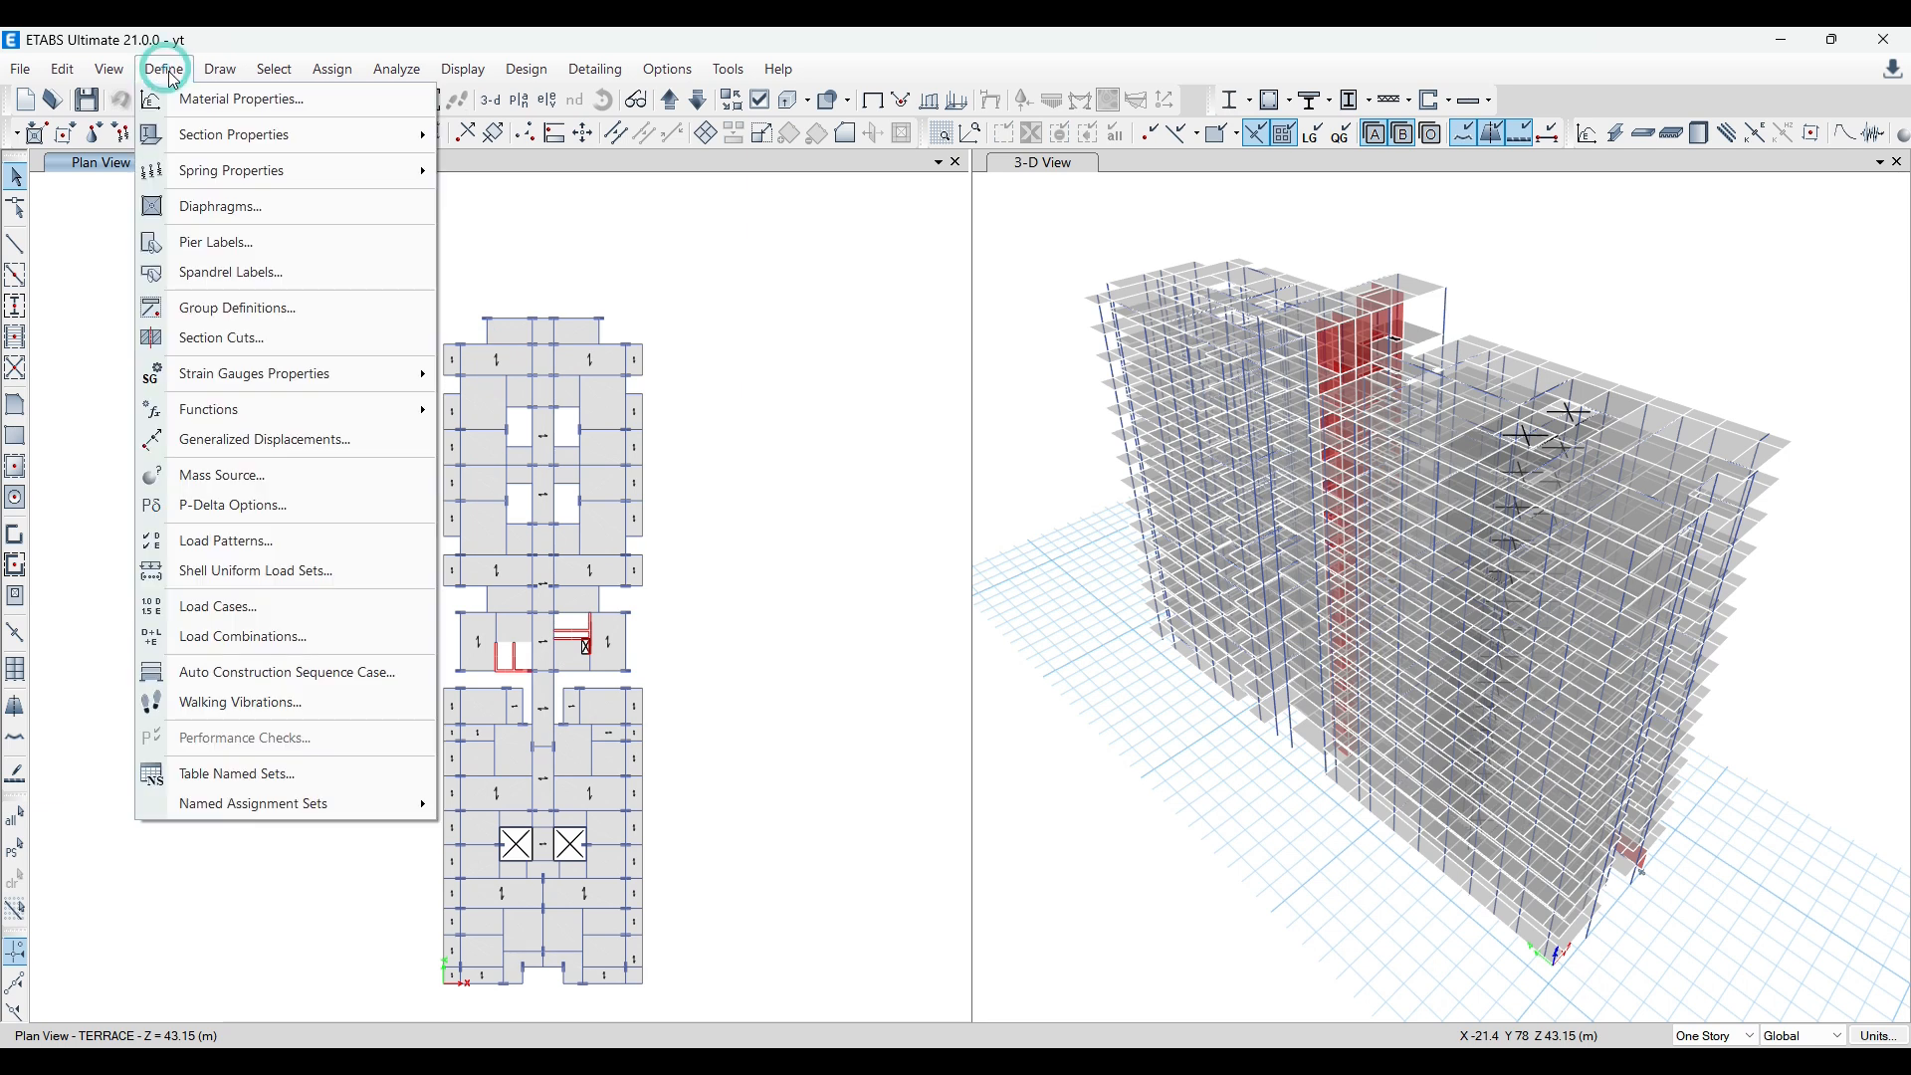
{"action": "left_click", "coordinate": [254, 637]}
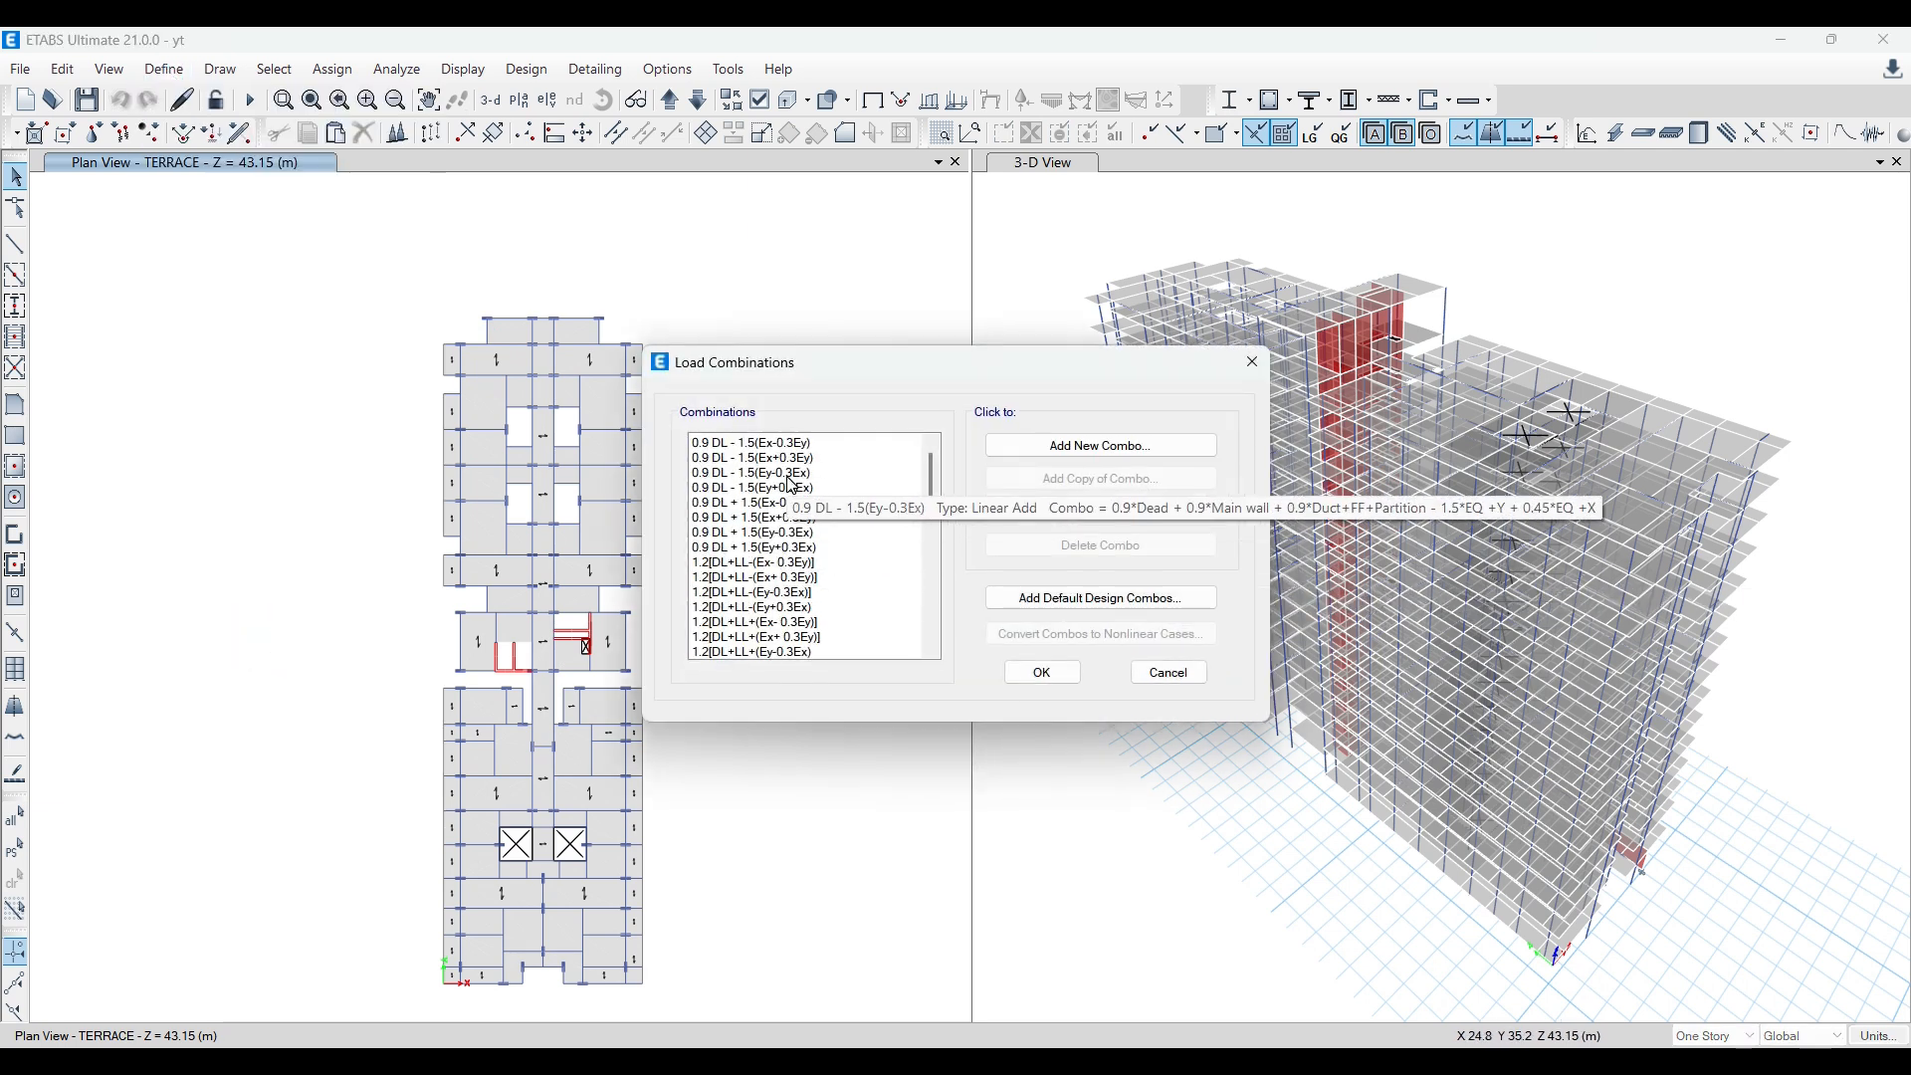
{"action": "left_click", "coordinate": [1252, 366]}
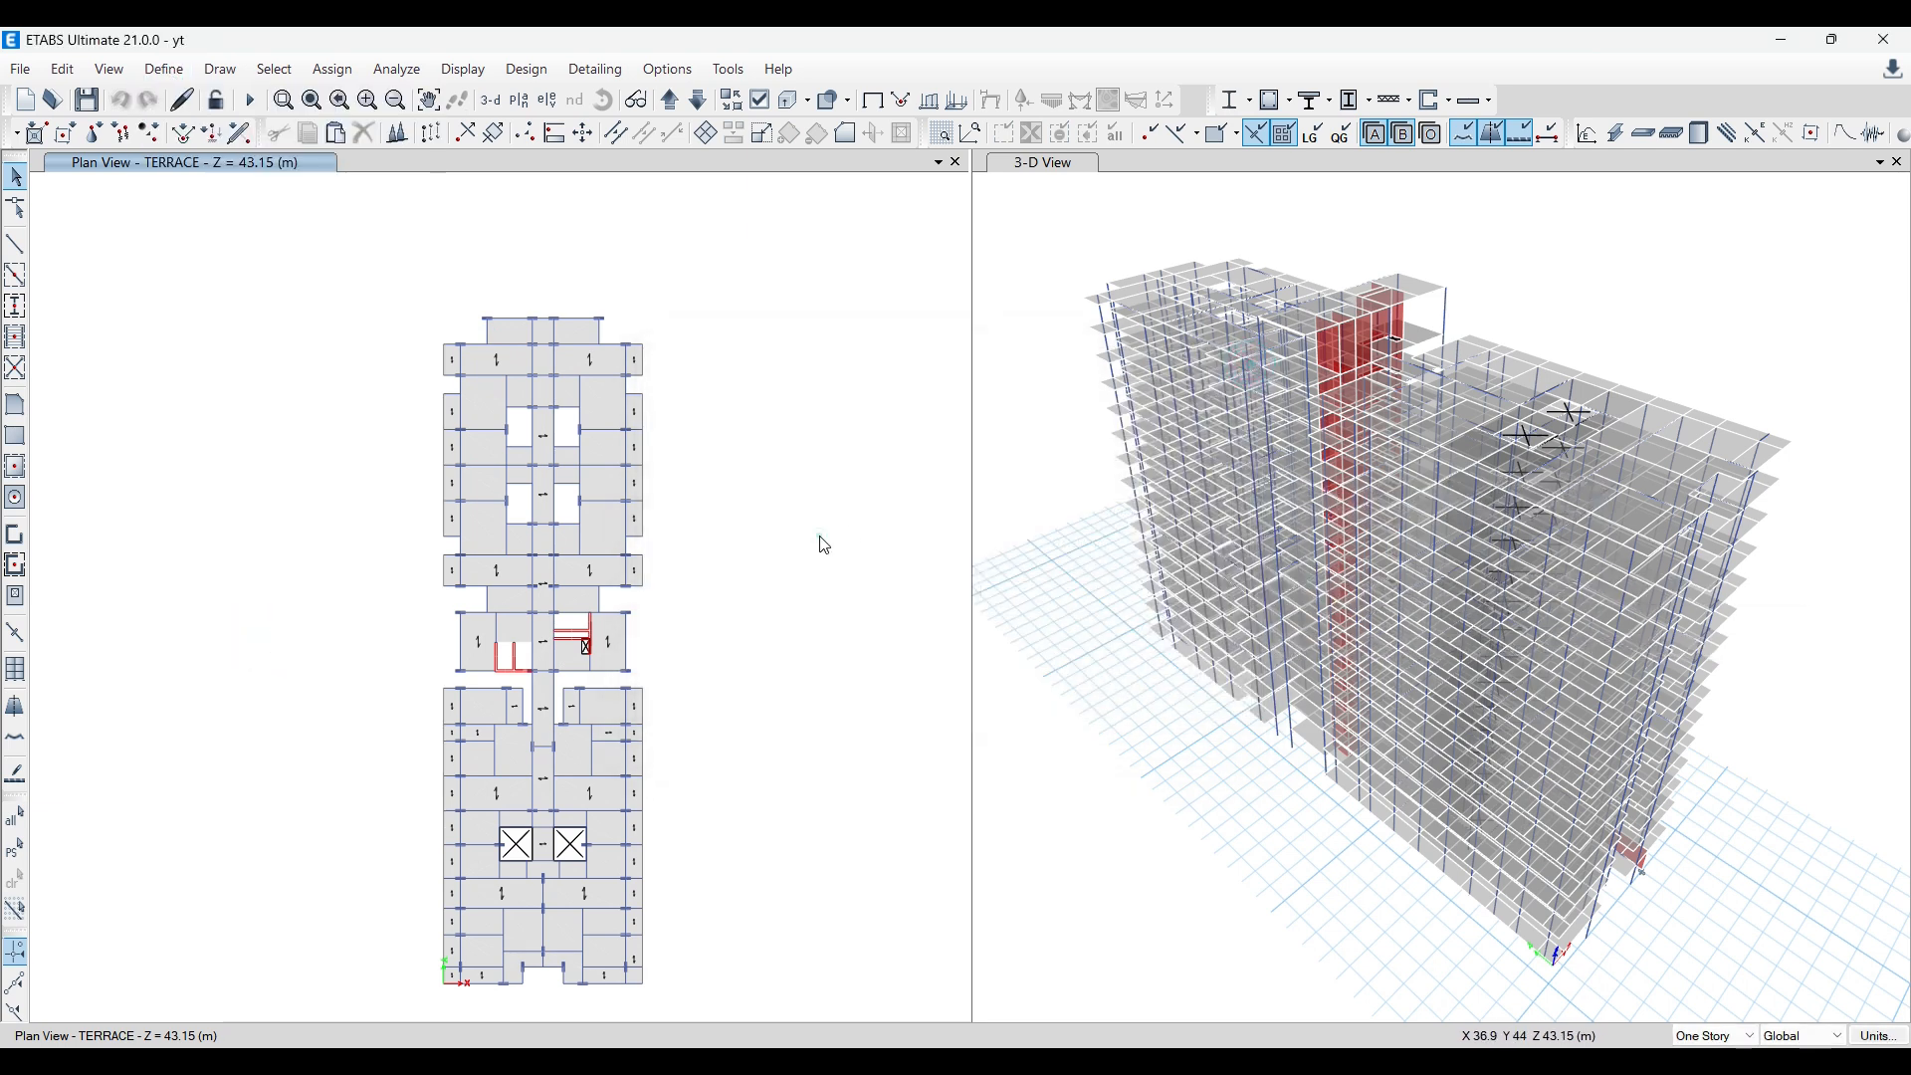
Step: View the Gmail thread about load combinations and the Civilfield Trainers courses page in the browser, returning to the yt model in ETABS
{"action": "left_click", "coordinate": [577, 1058]}
{"action": "left_click", "coordinate": [172, 51]}
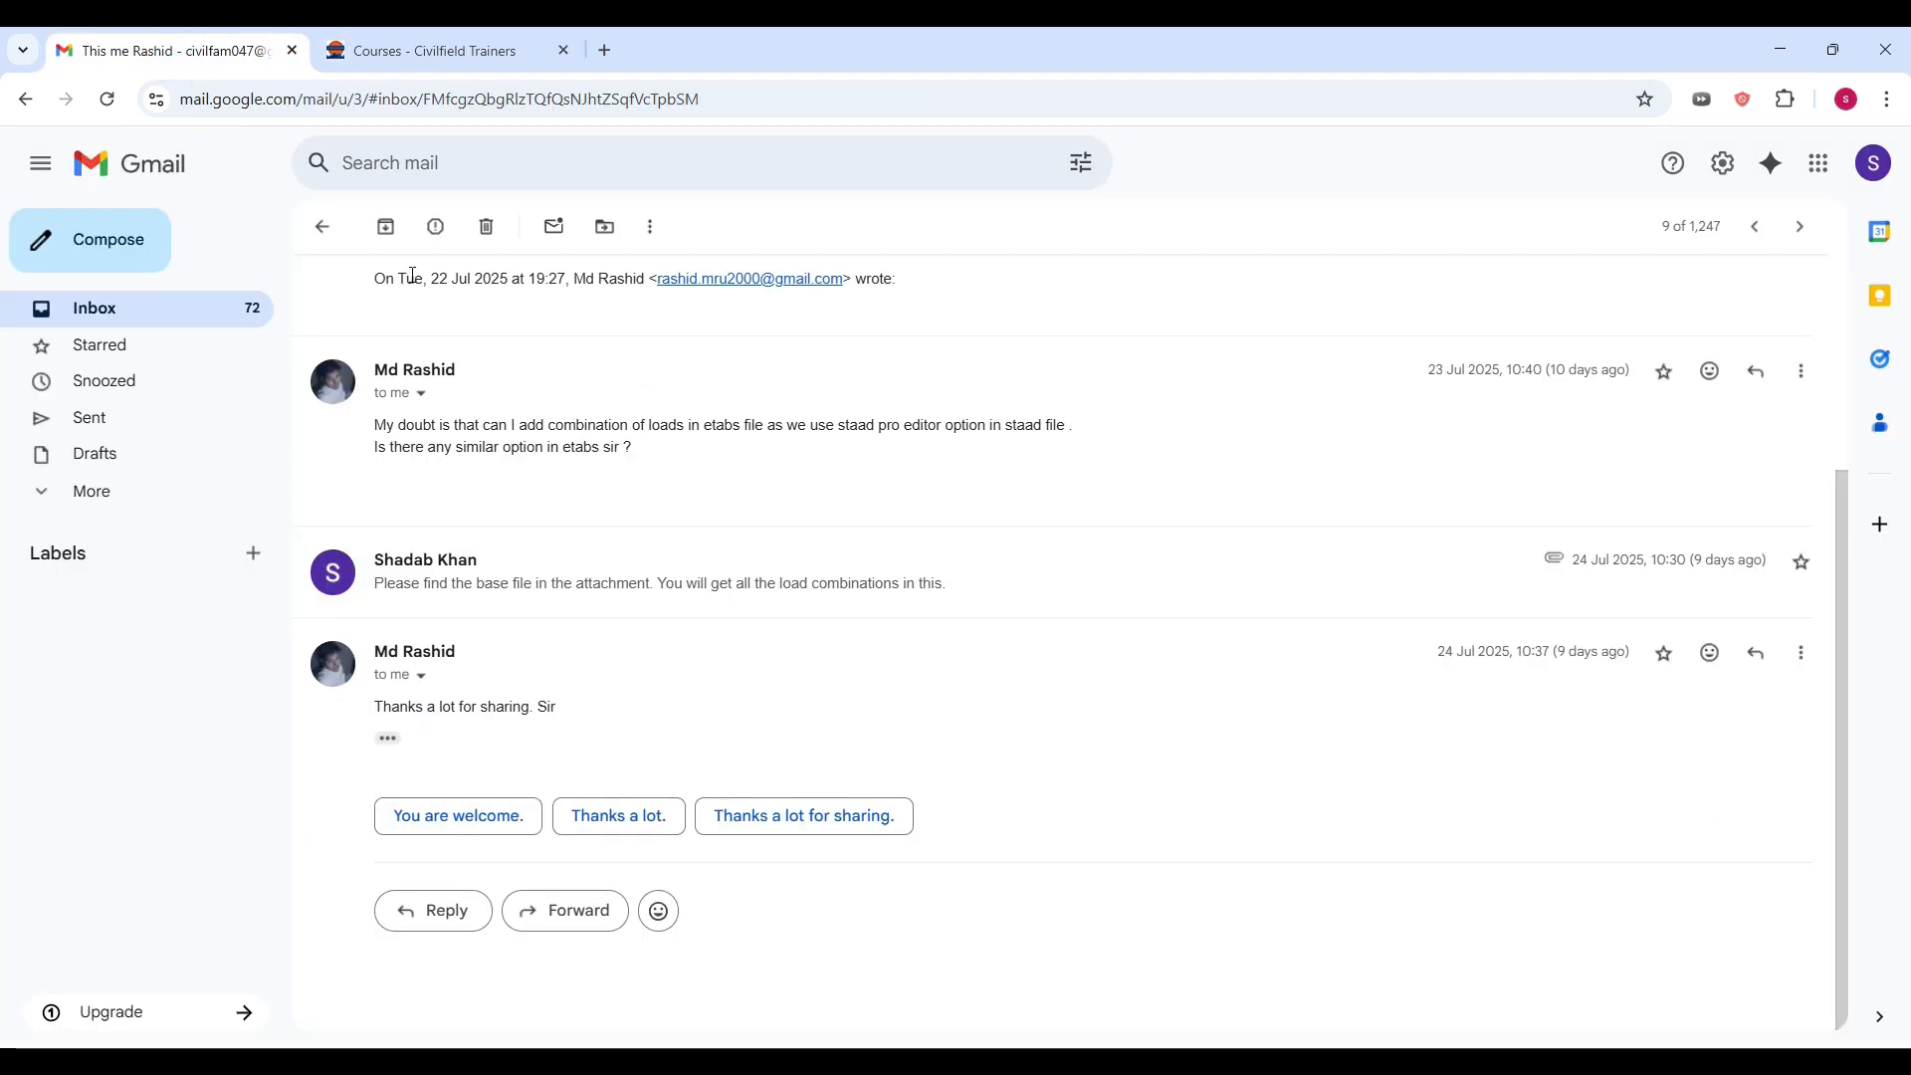
{"action": "left_click", "coordinate": [448, 51]}
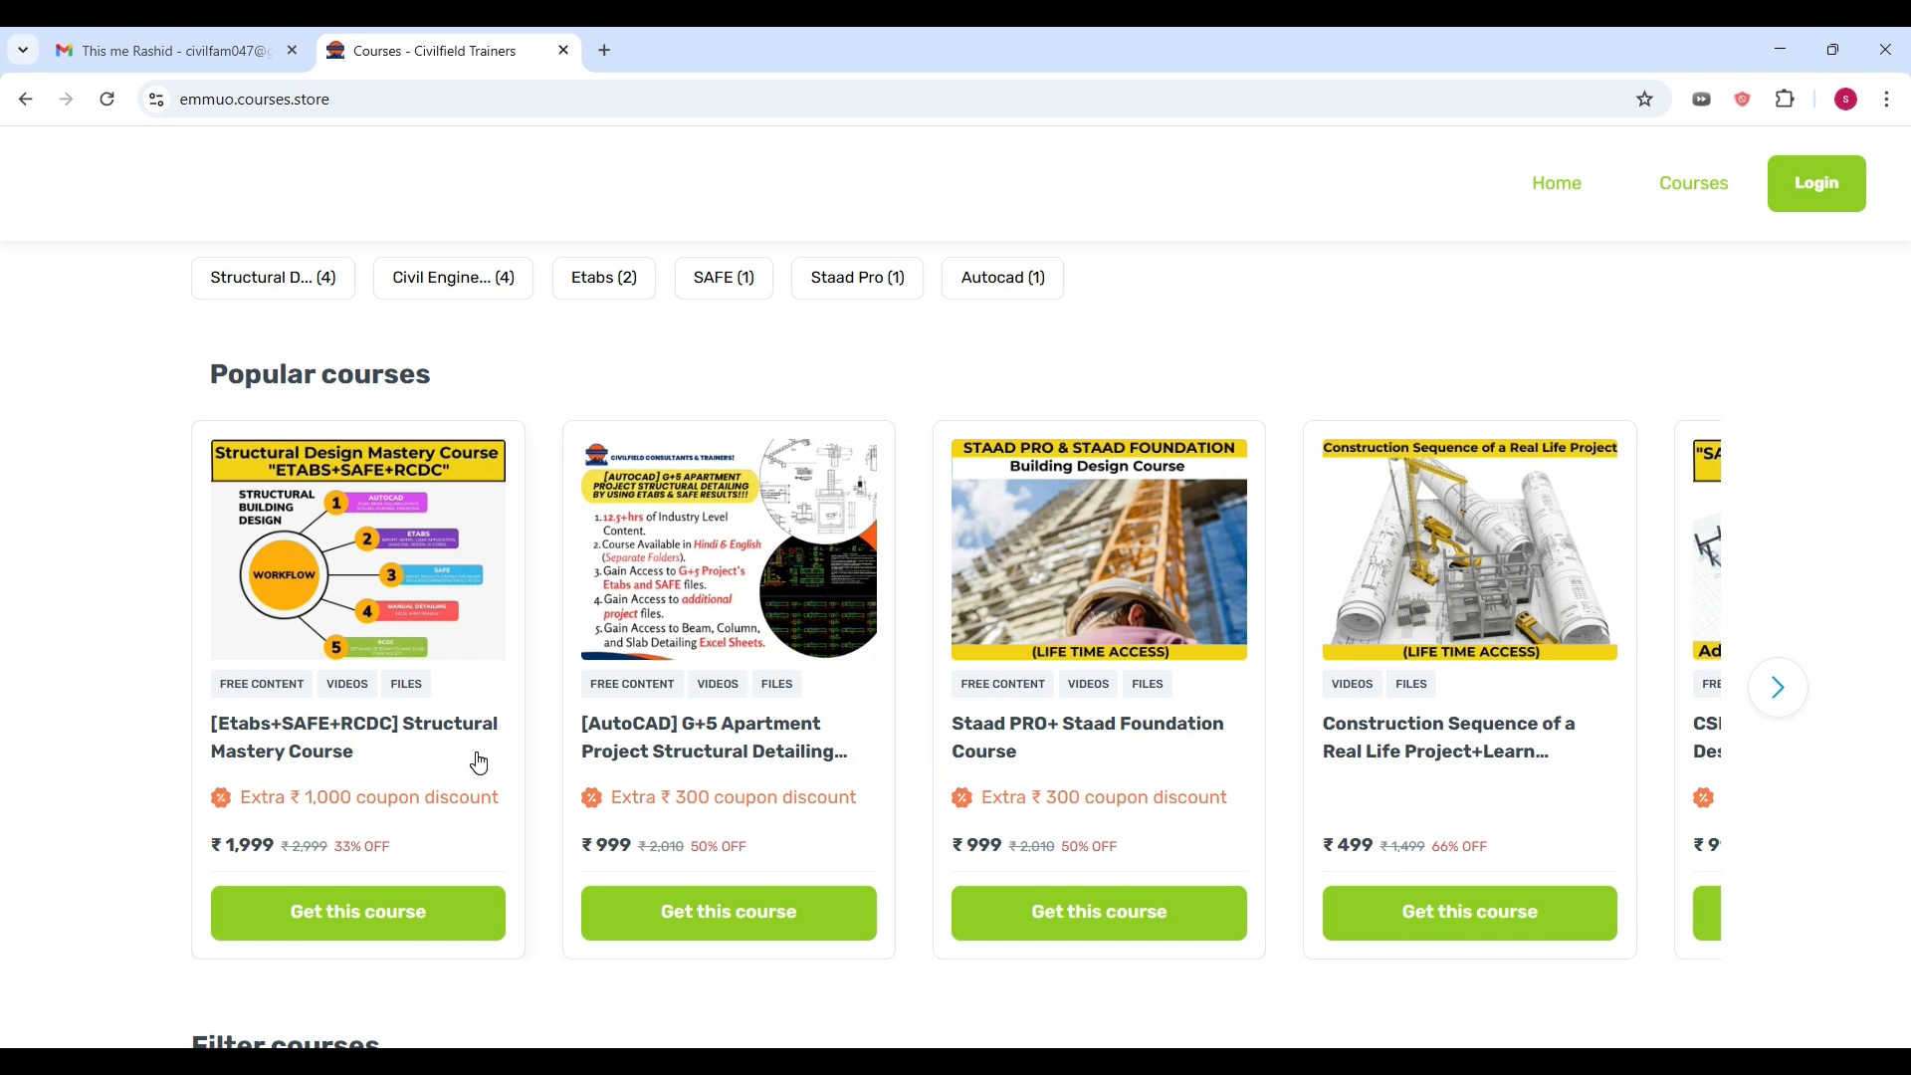
{"action": "left_click", "coordinate": [648, 1063]}
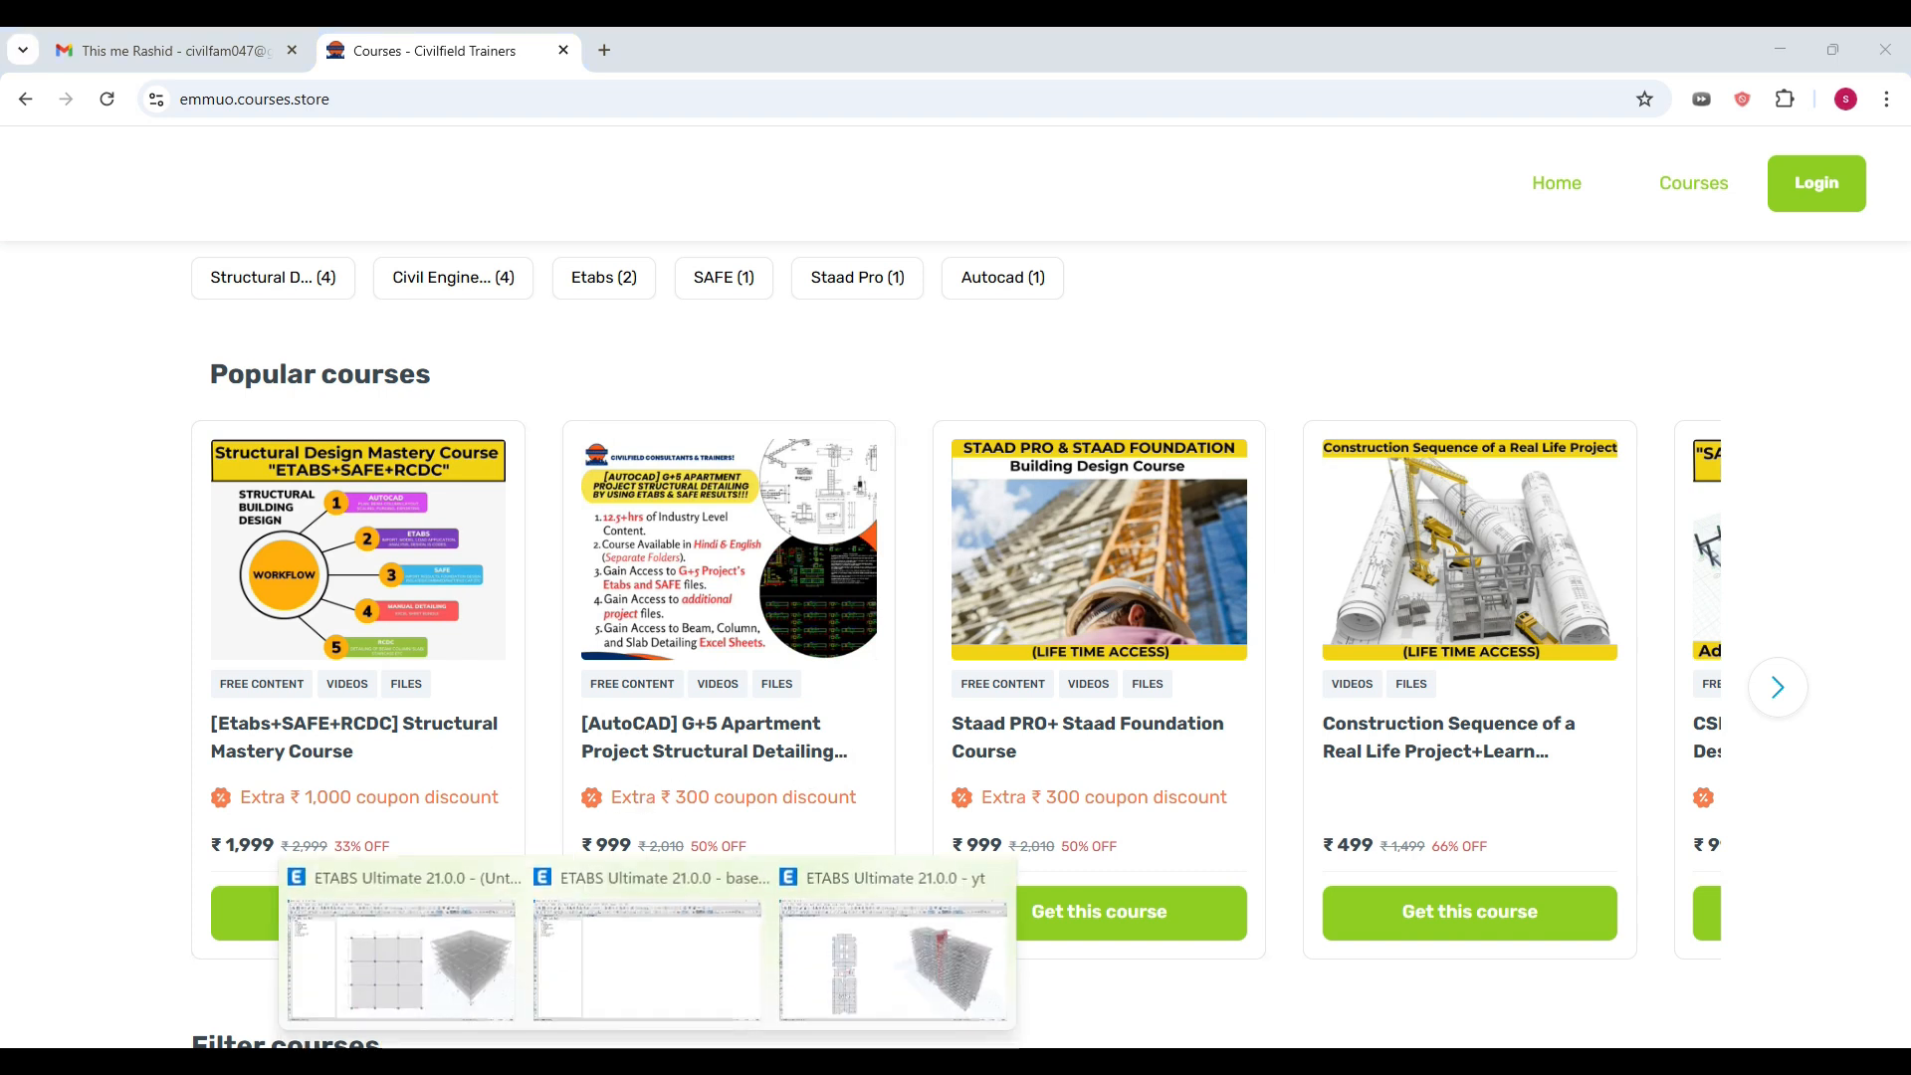
{"action": "left_click", "coordinate": [858, 947]}
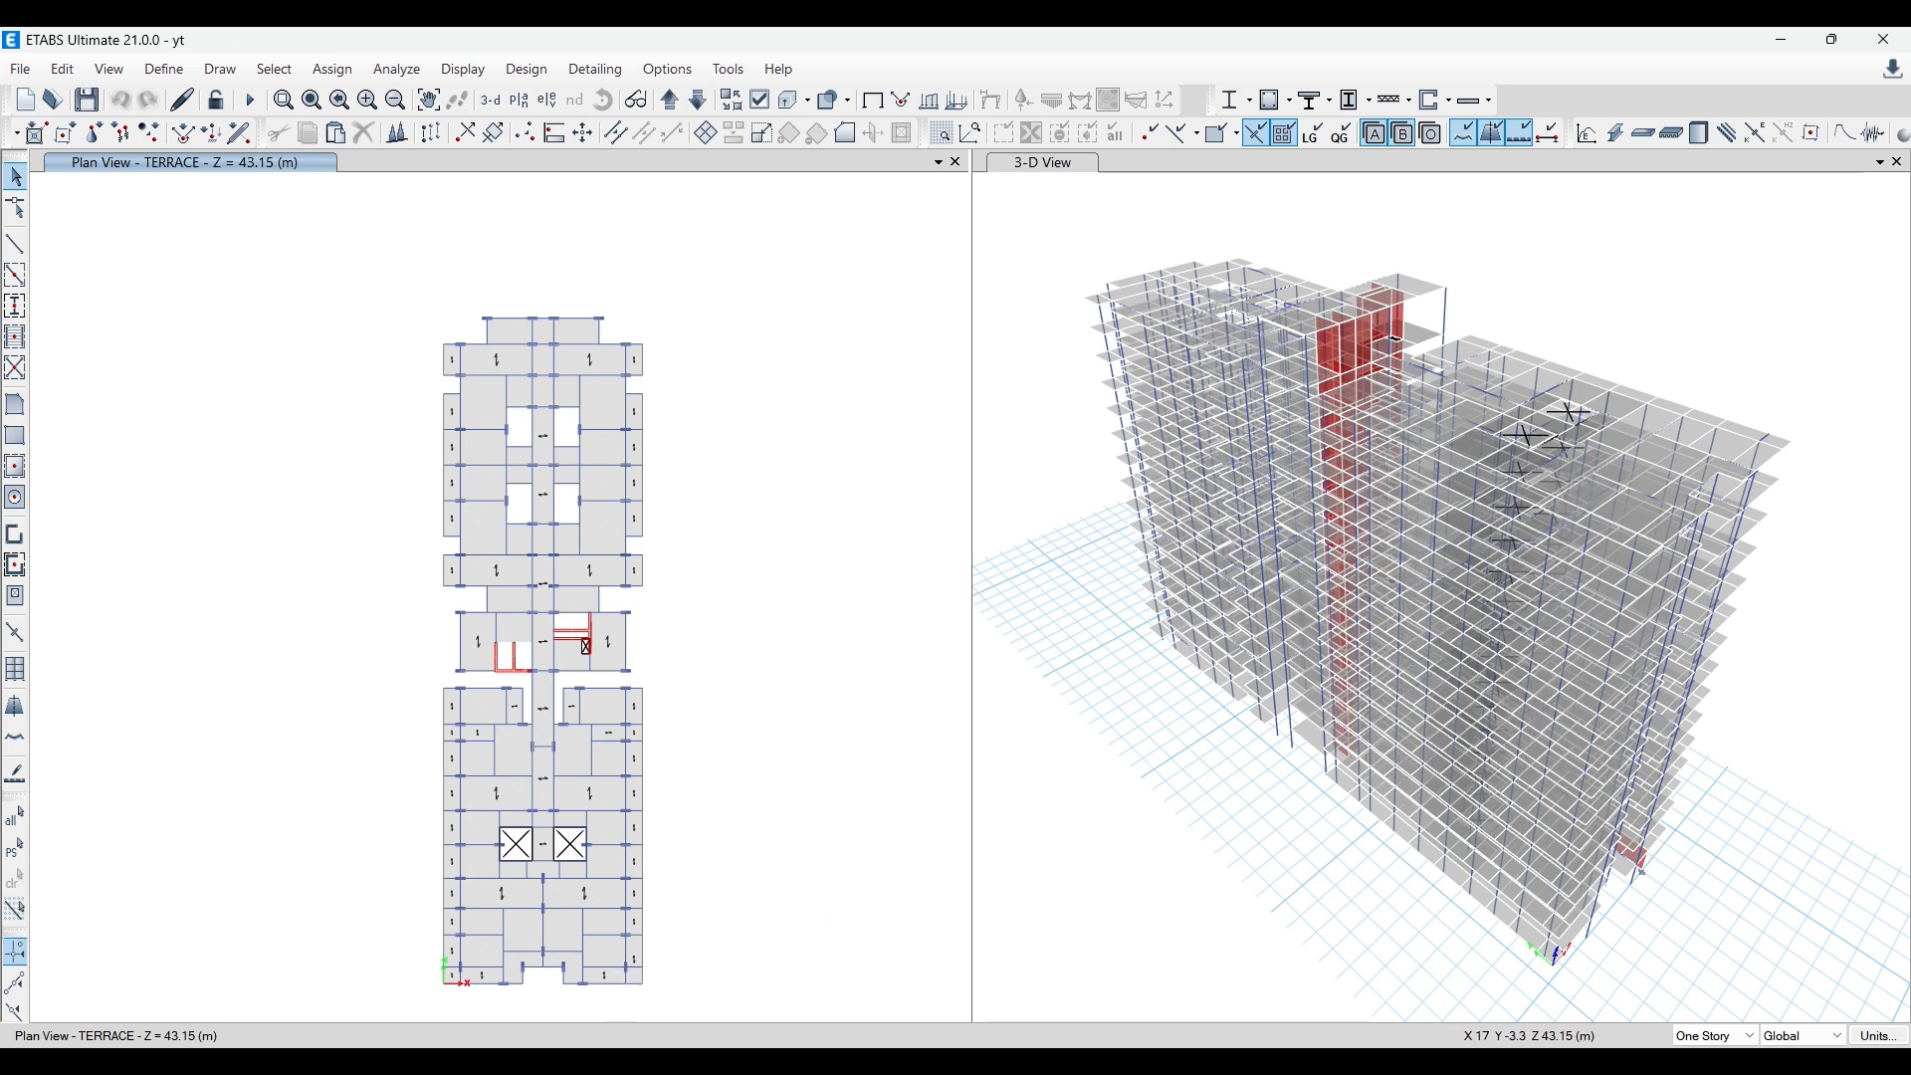
Step: Close the Load Combination Definitions table editor in the base file and return to the yt model
{"action": "mouse_move", "coordinate": [648, 1062]}
{"action": "left_click", "coordinate": [617, 960]}
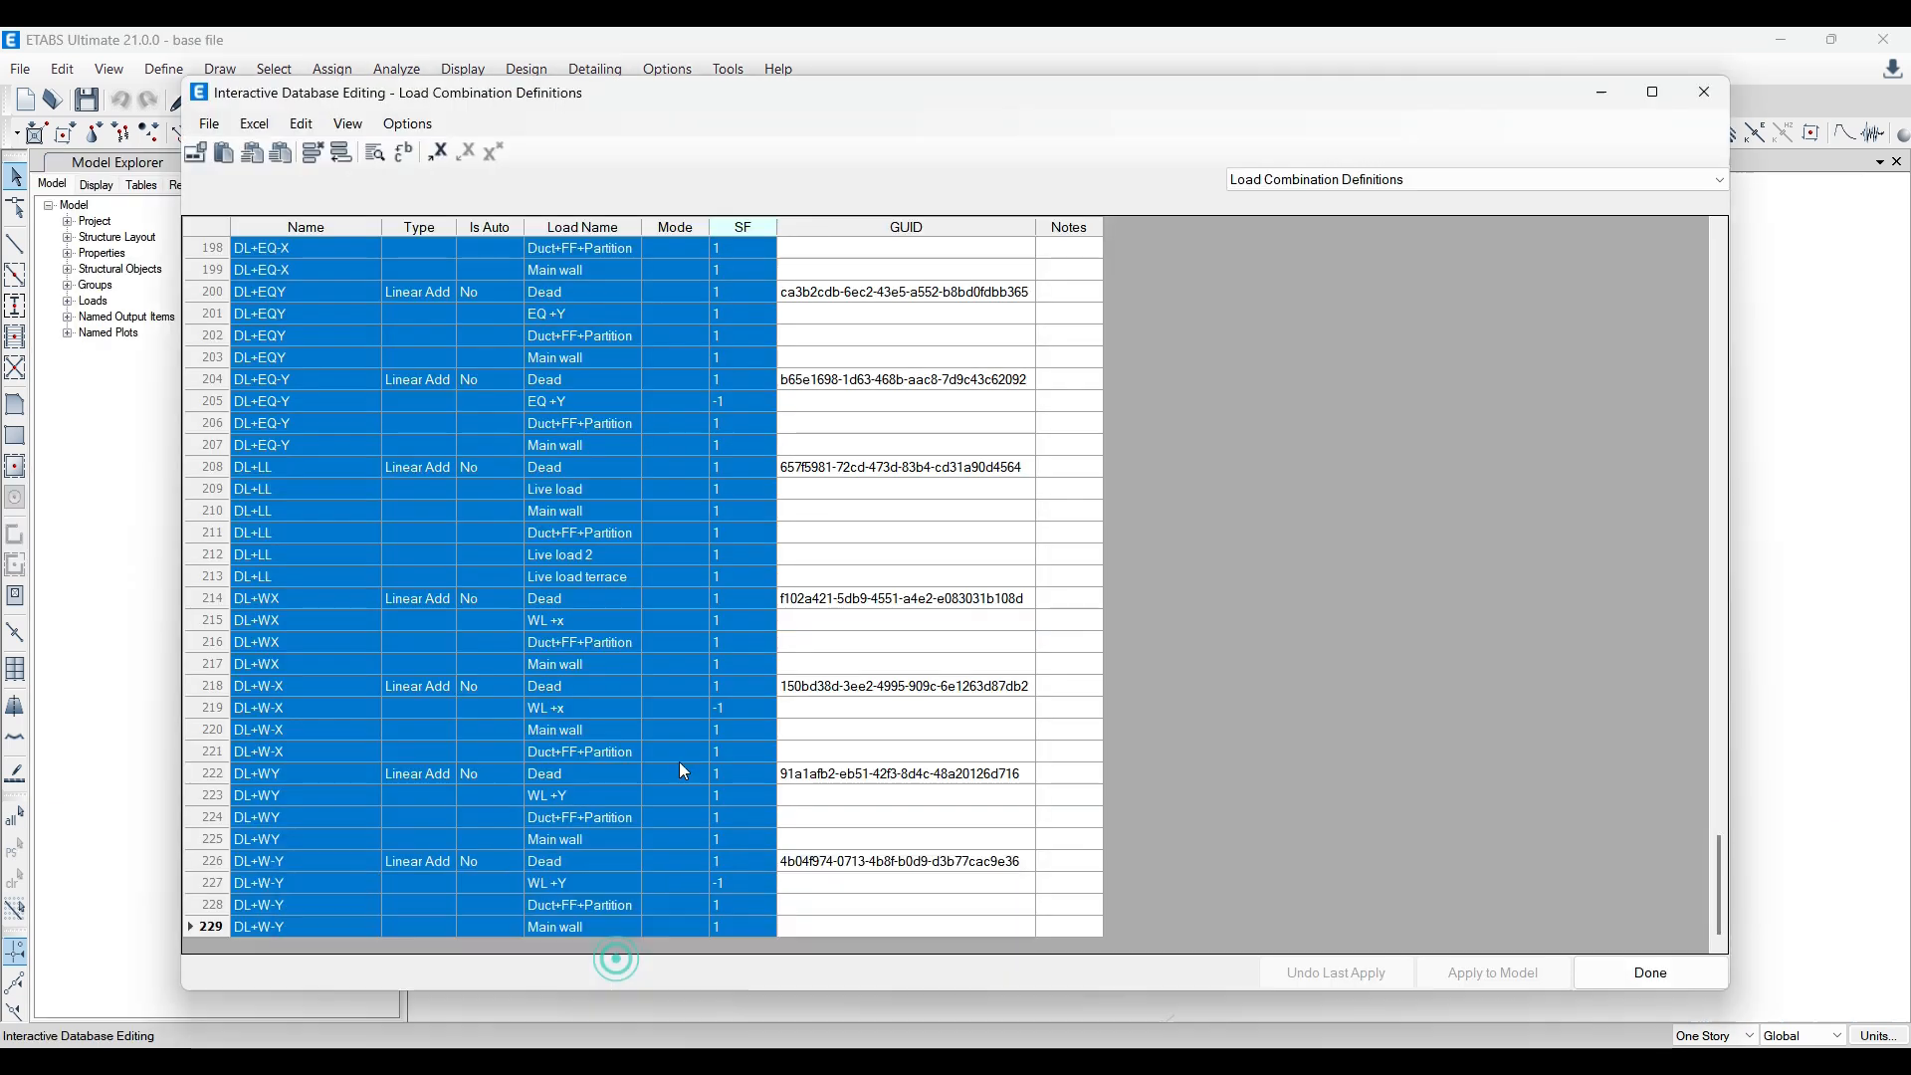
{"action": "left_click", "coordinate": [1704, 93]}
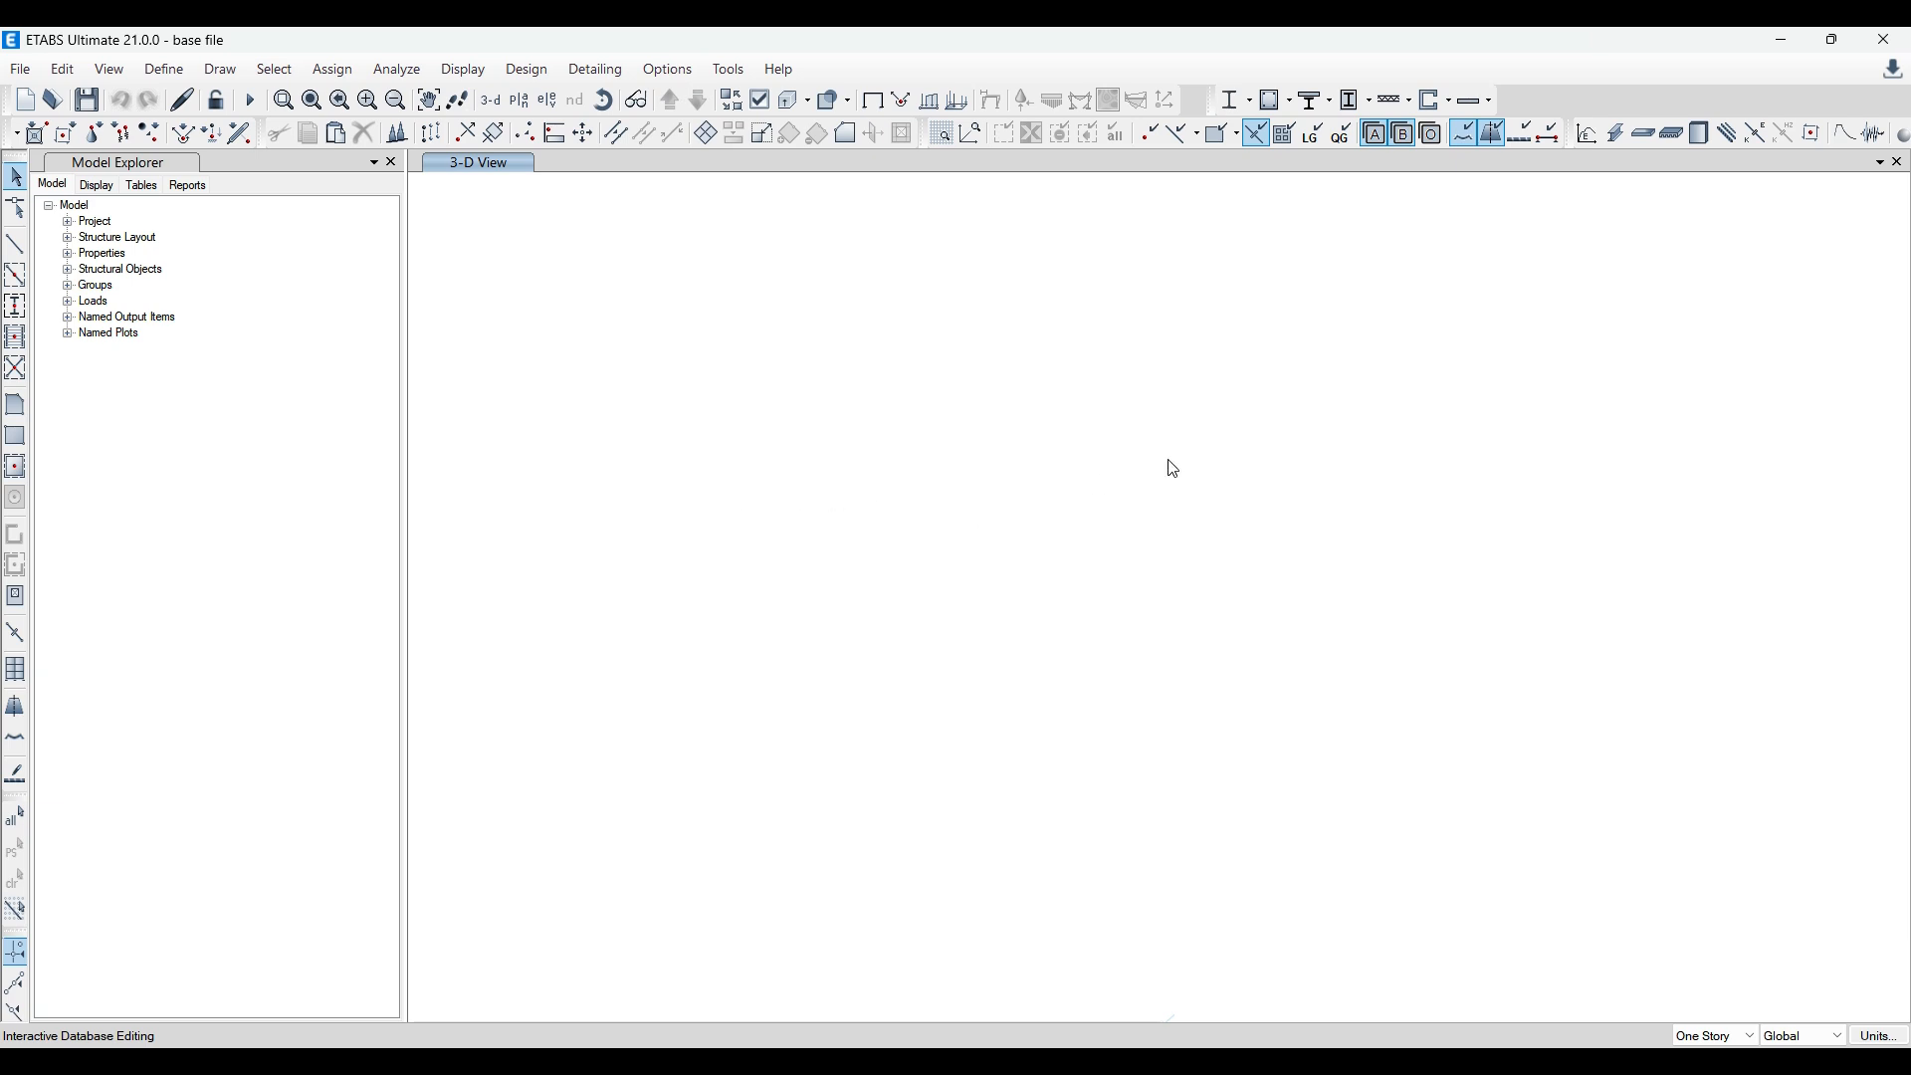
{"action": "mouse_move", "coordinate": [648, 1062]}
{"action": "left_click", "coordinate": [919, 963]}
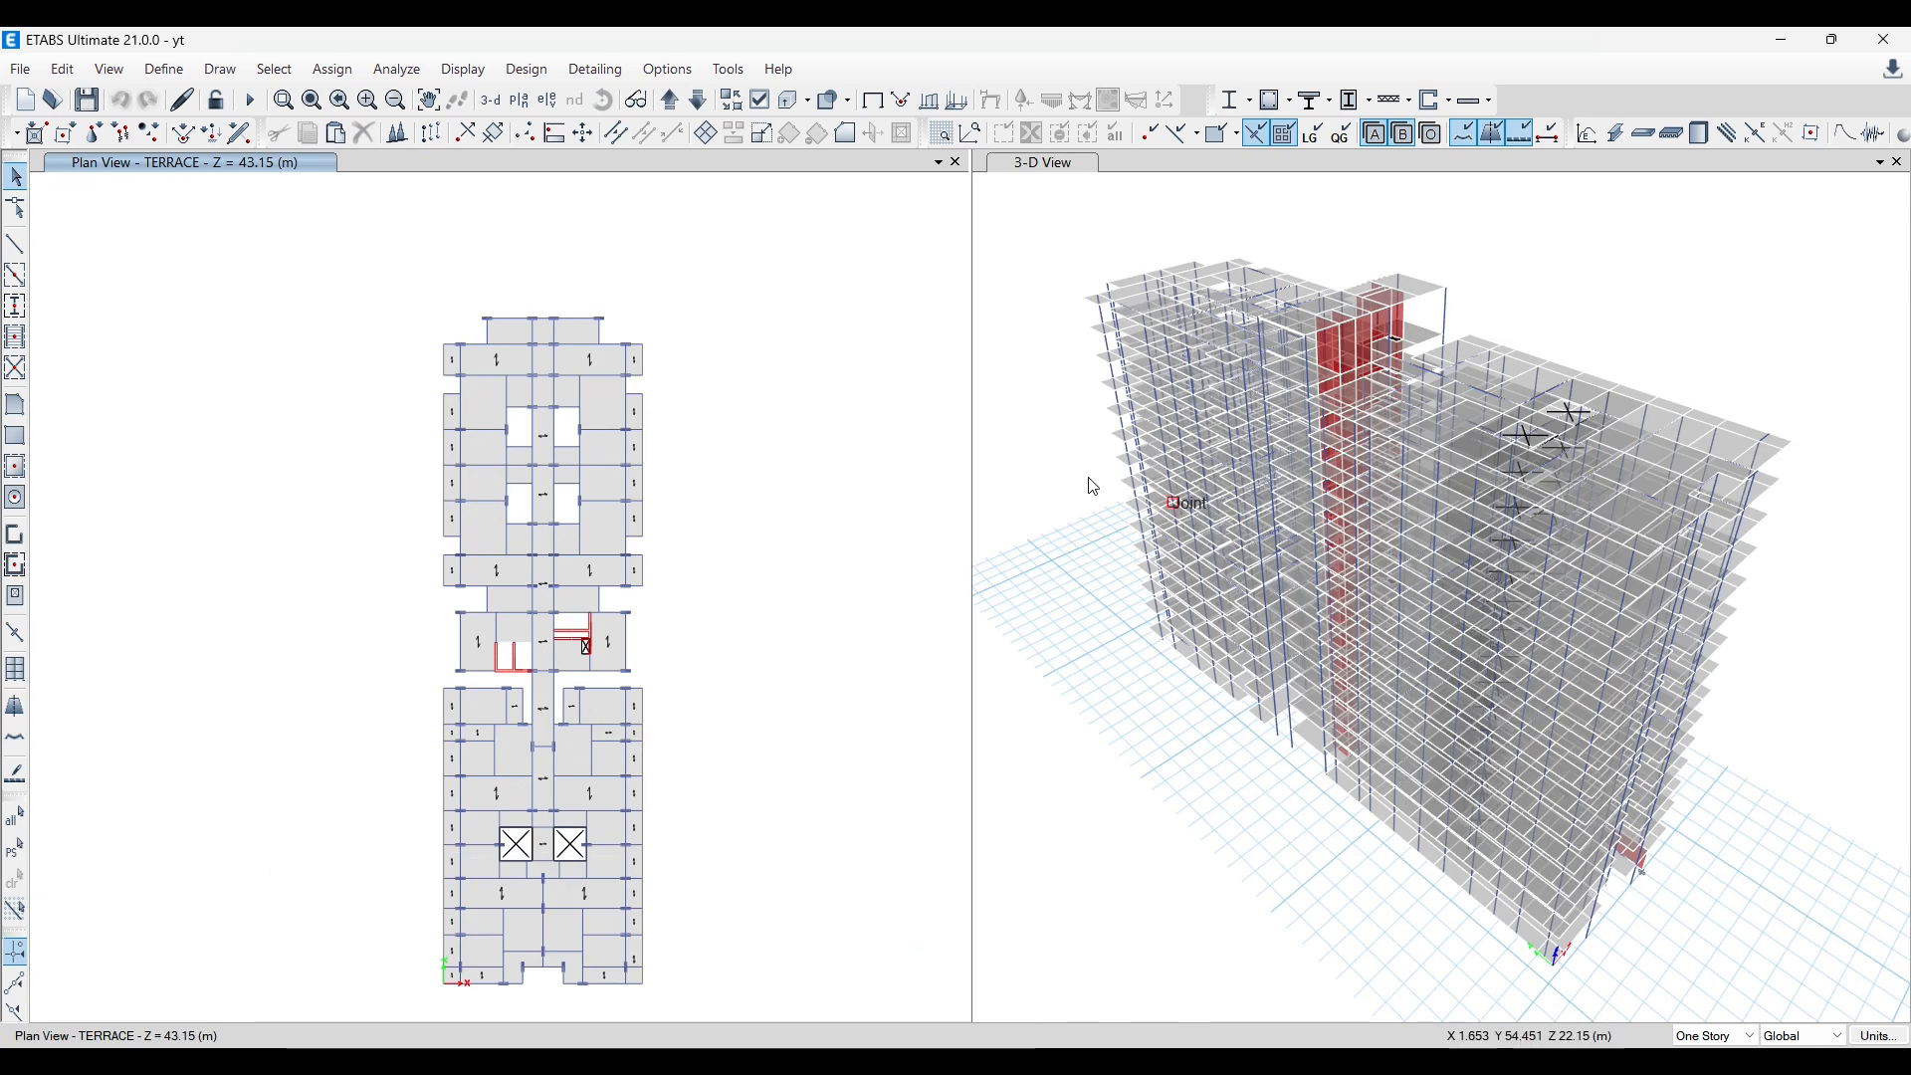
{"action": "left_click", "coordinate": [164, 68]}
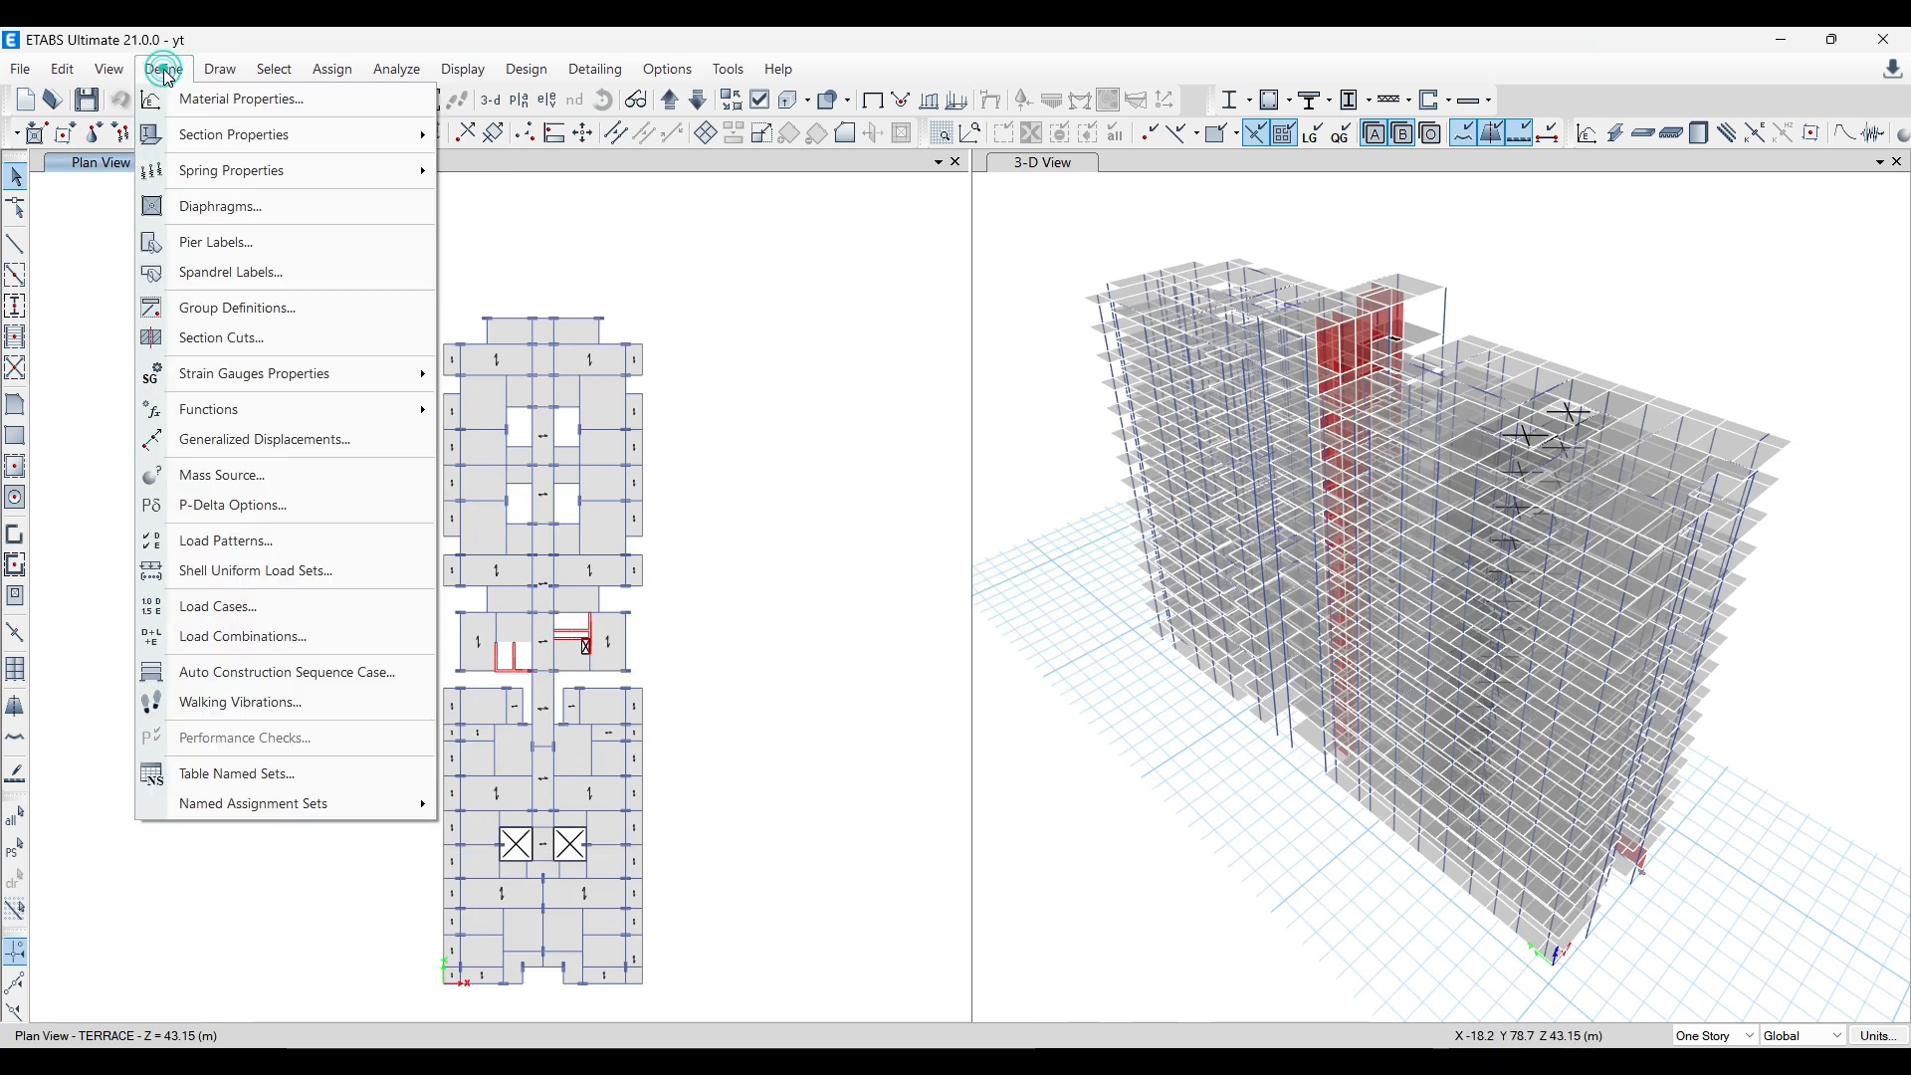
{"action": "left_click", "coordinate": [956, 475]}
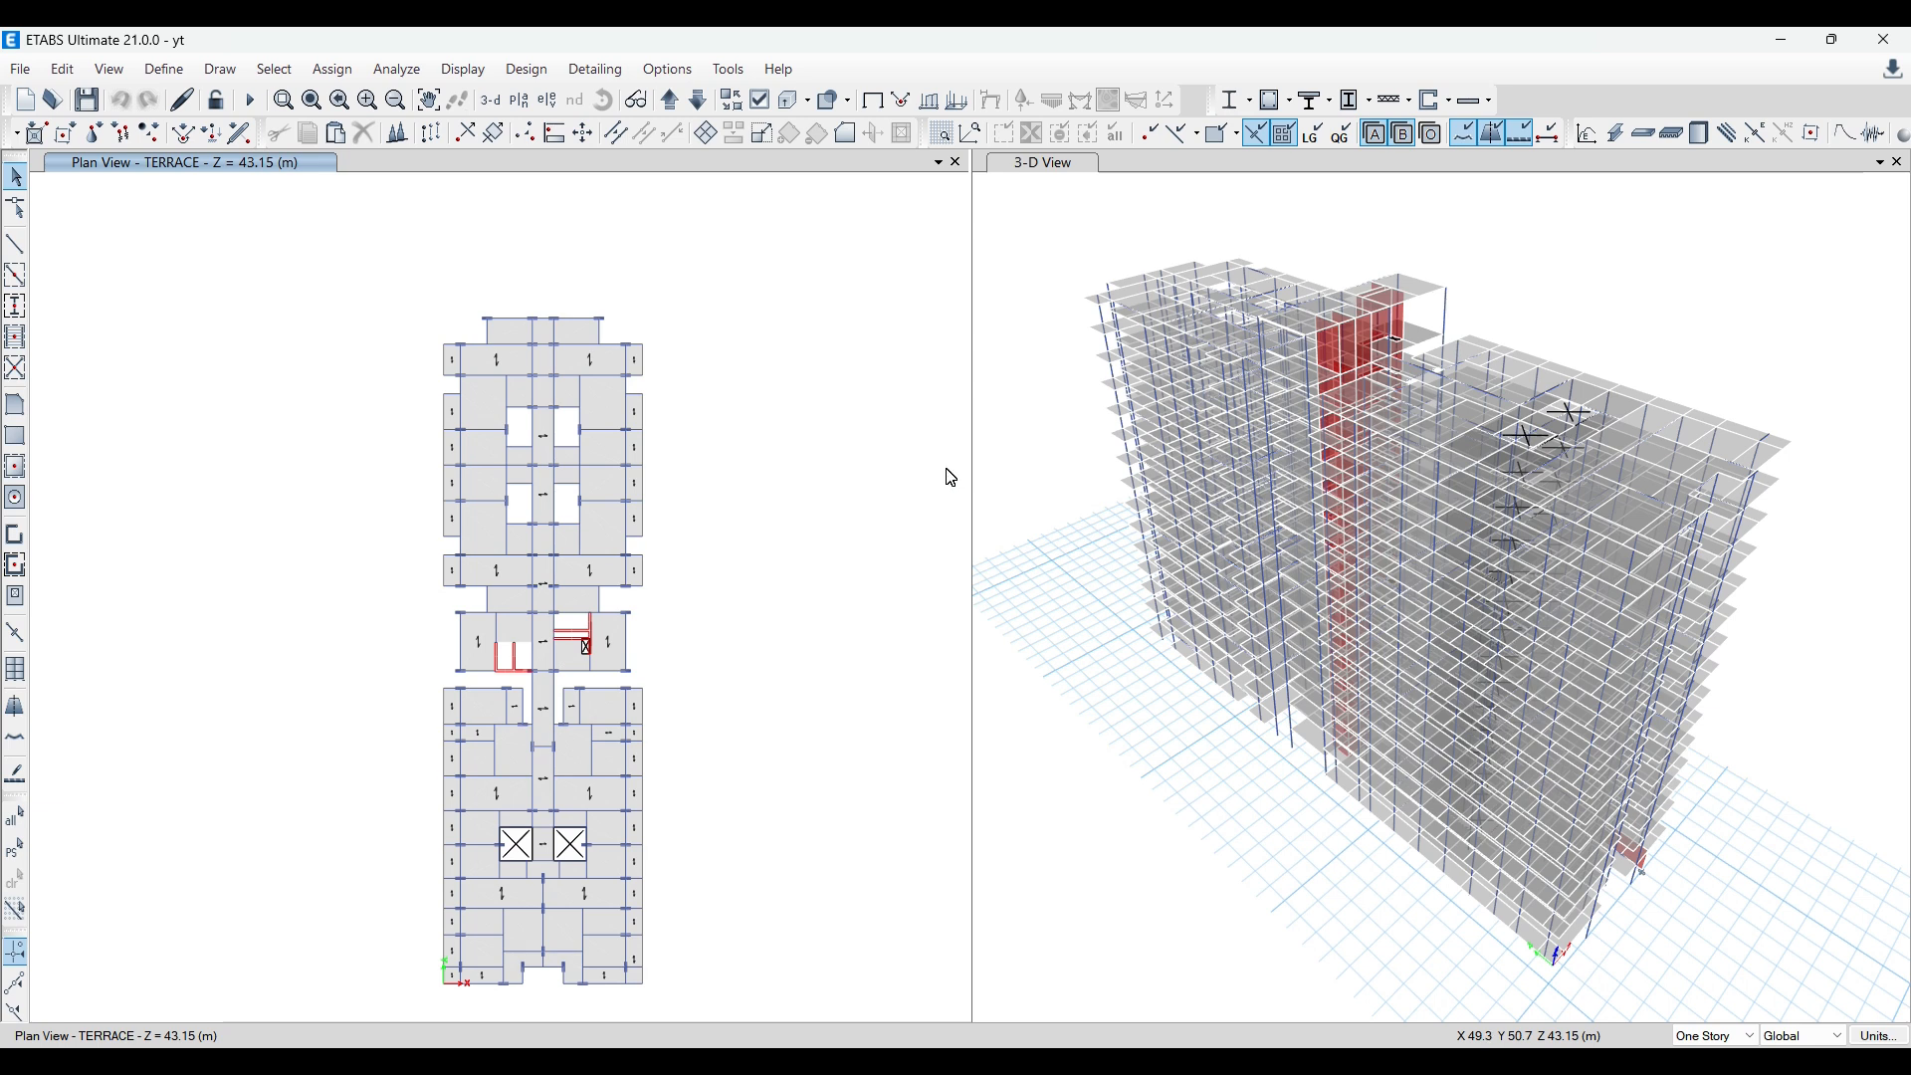
Step: Switch to the browser and look at the Gmail thread about the base file and the Civilfield Trainers courses page
{"action": "left_click", "coordinate": [552, 1063]}
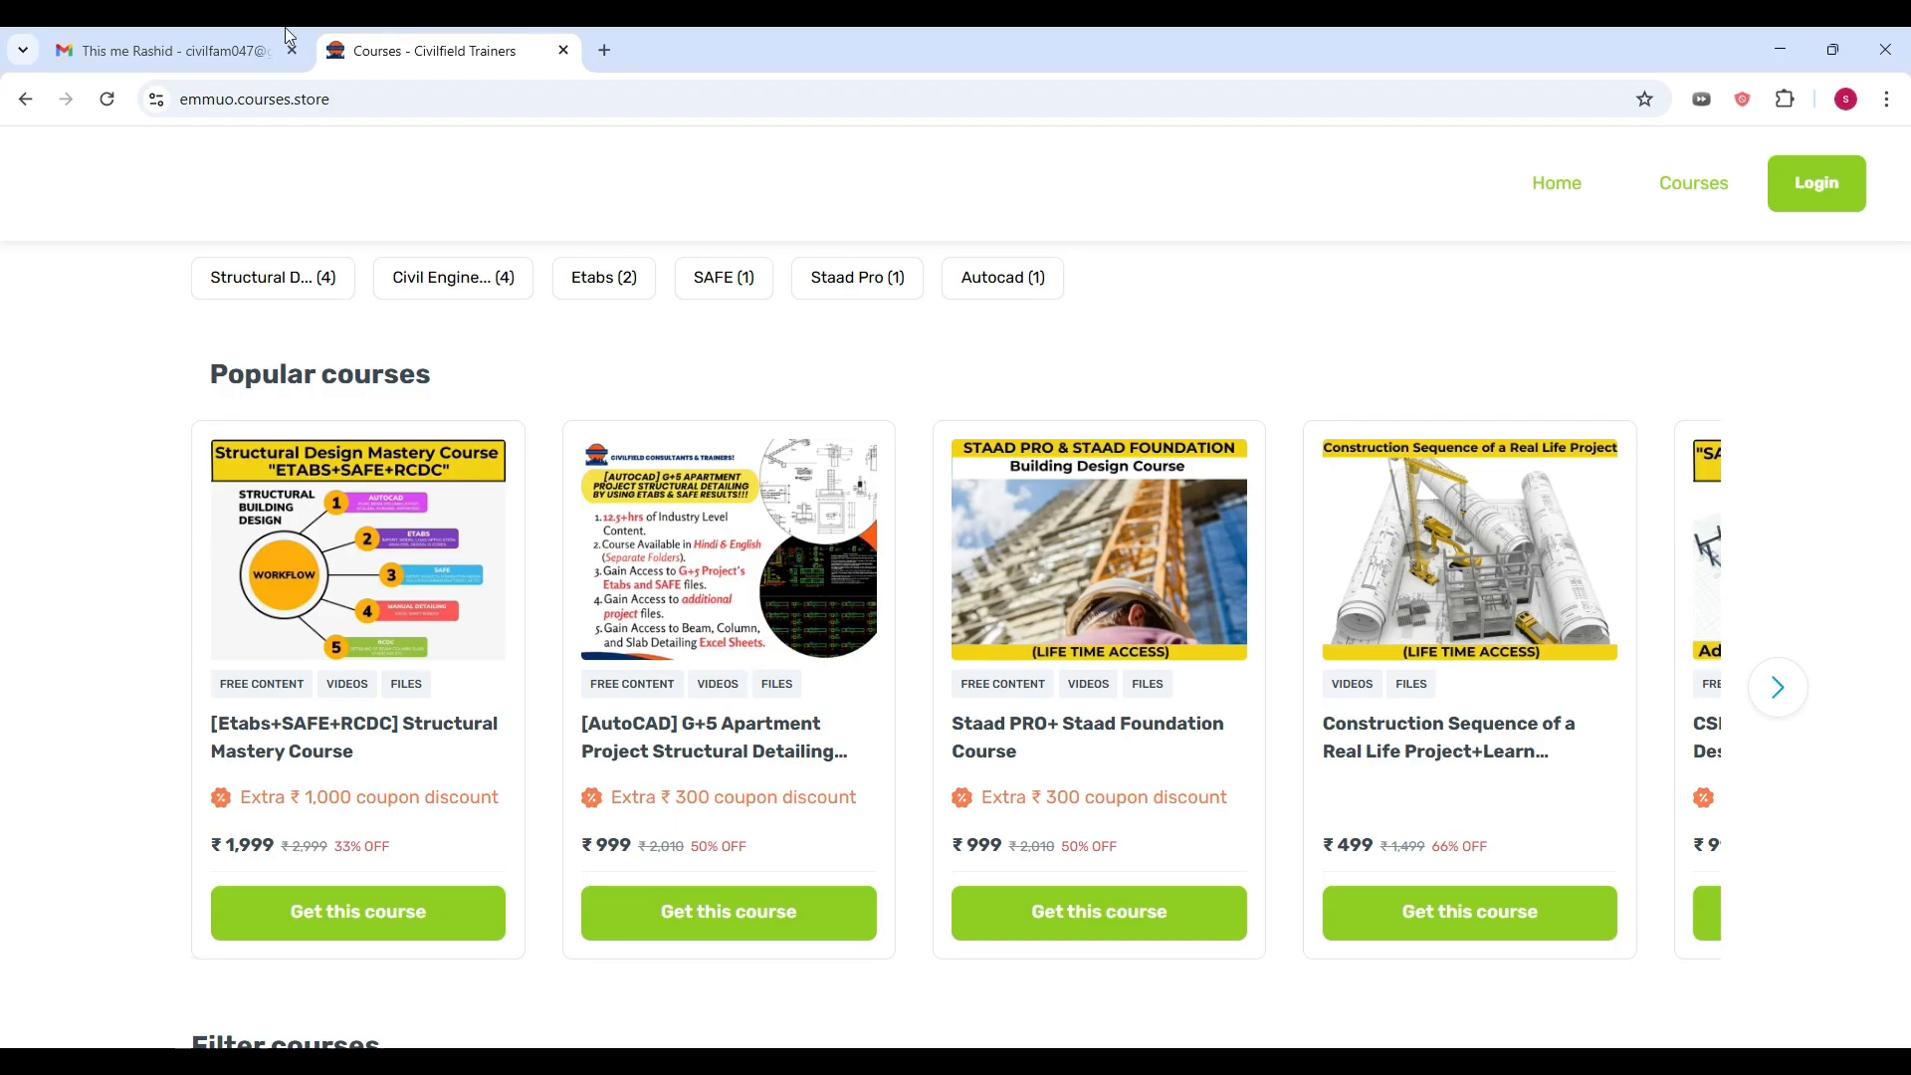
{"action": "left_click", "coordinate": [209, 55]}
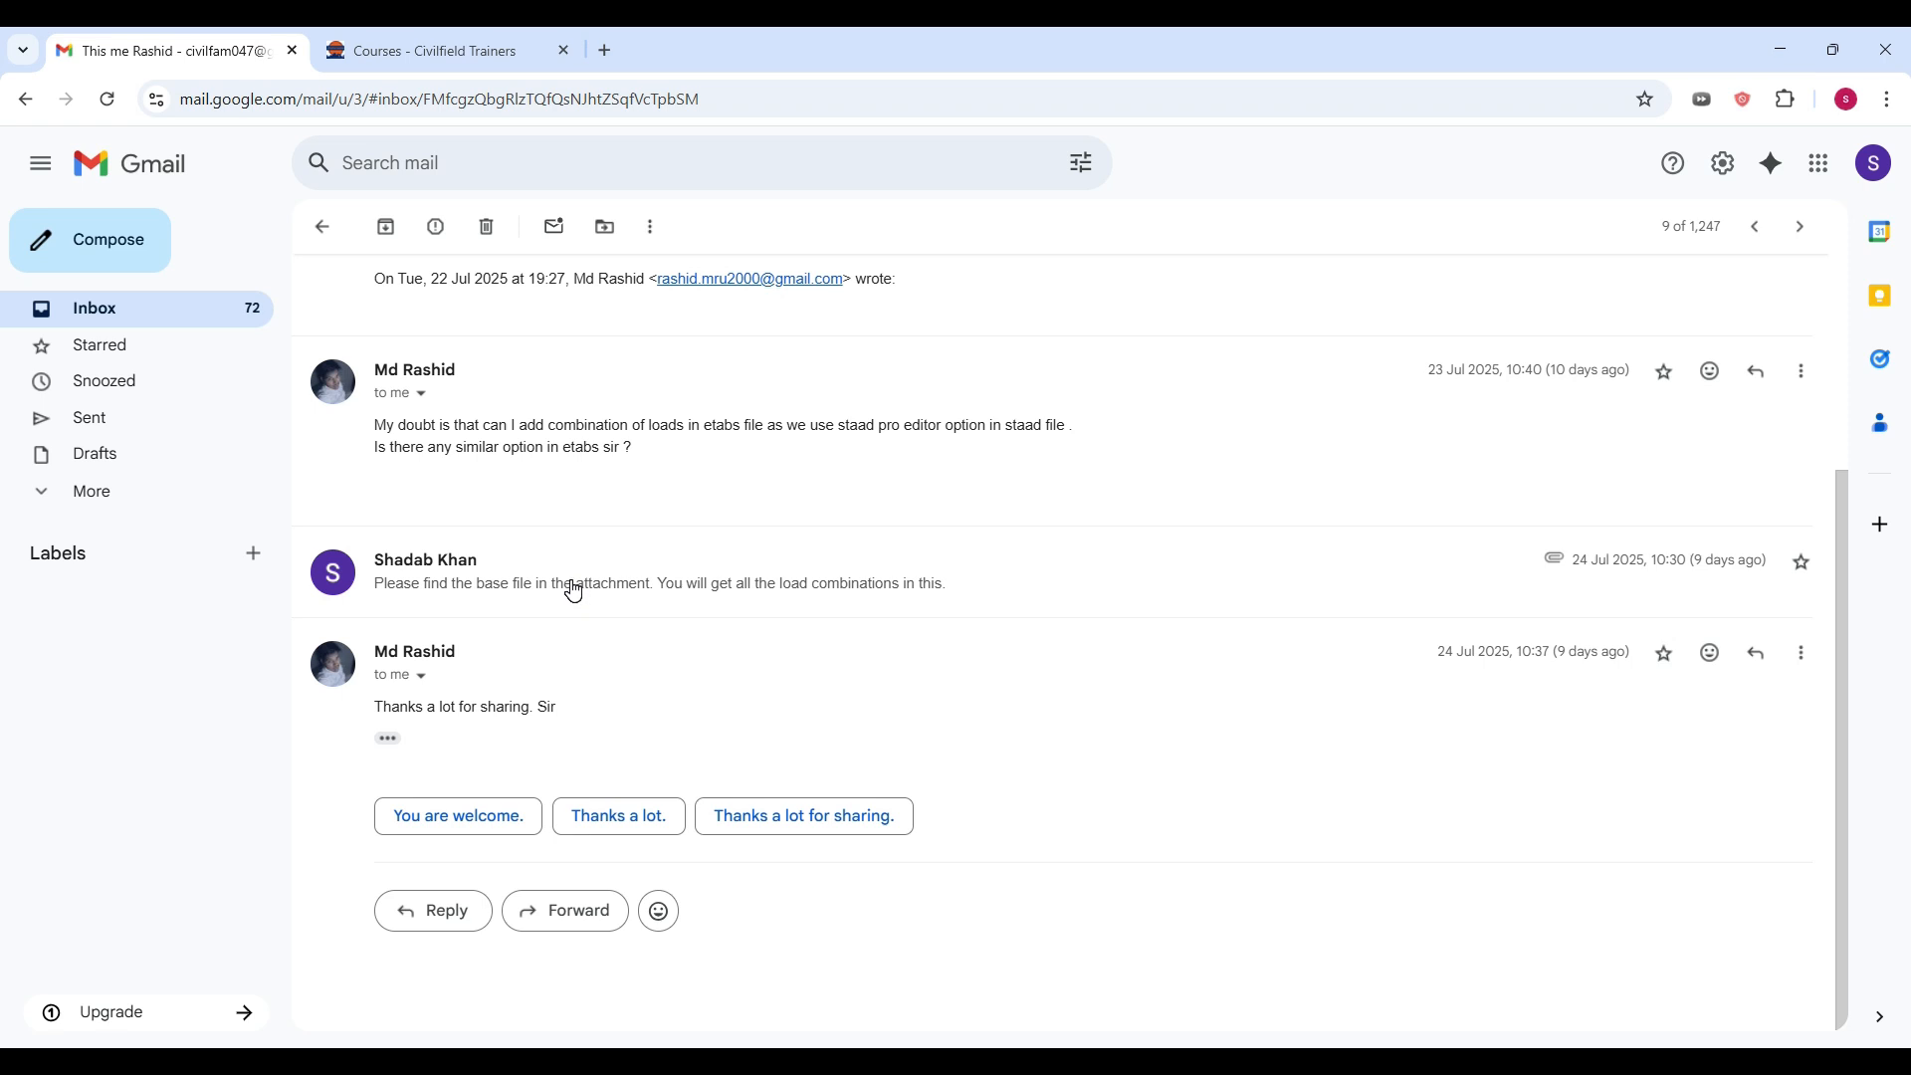
{"action": "left_click", "coordinate": [344, 51]}
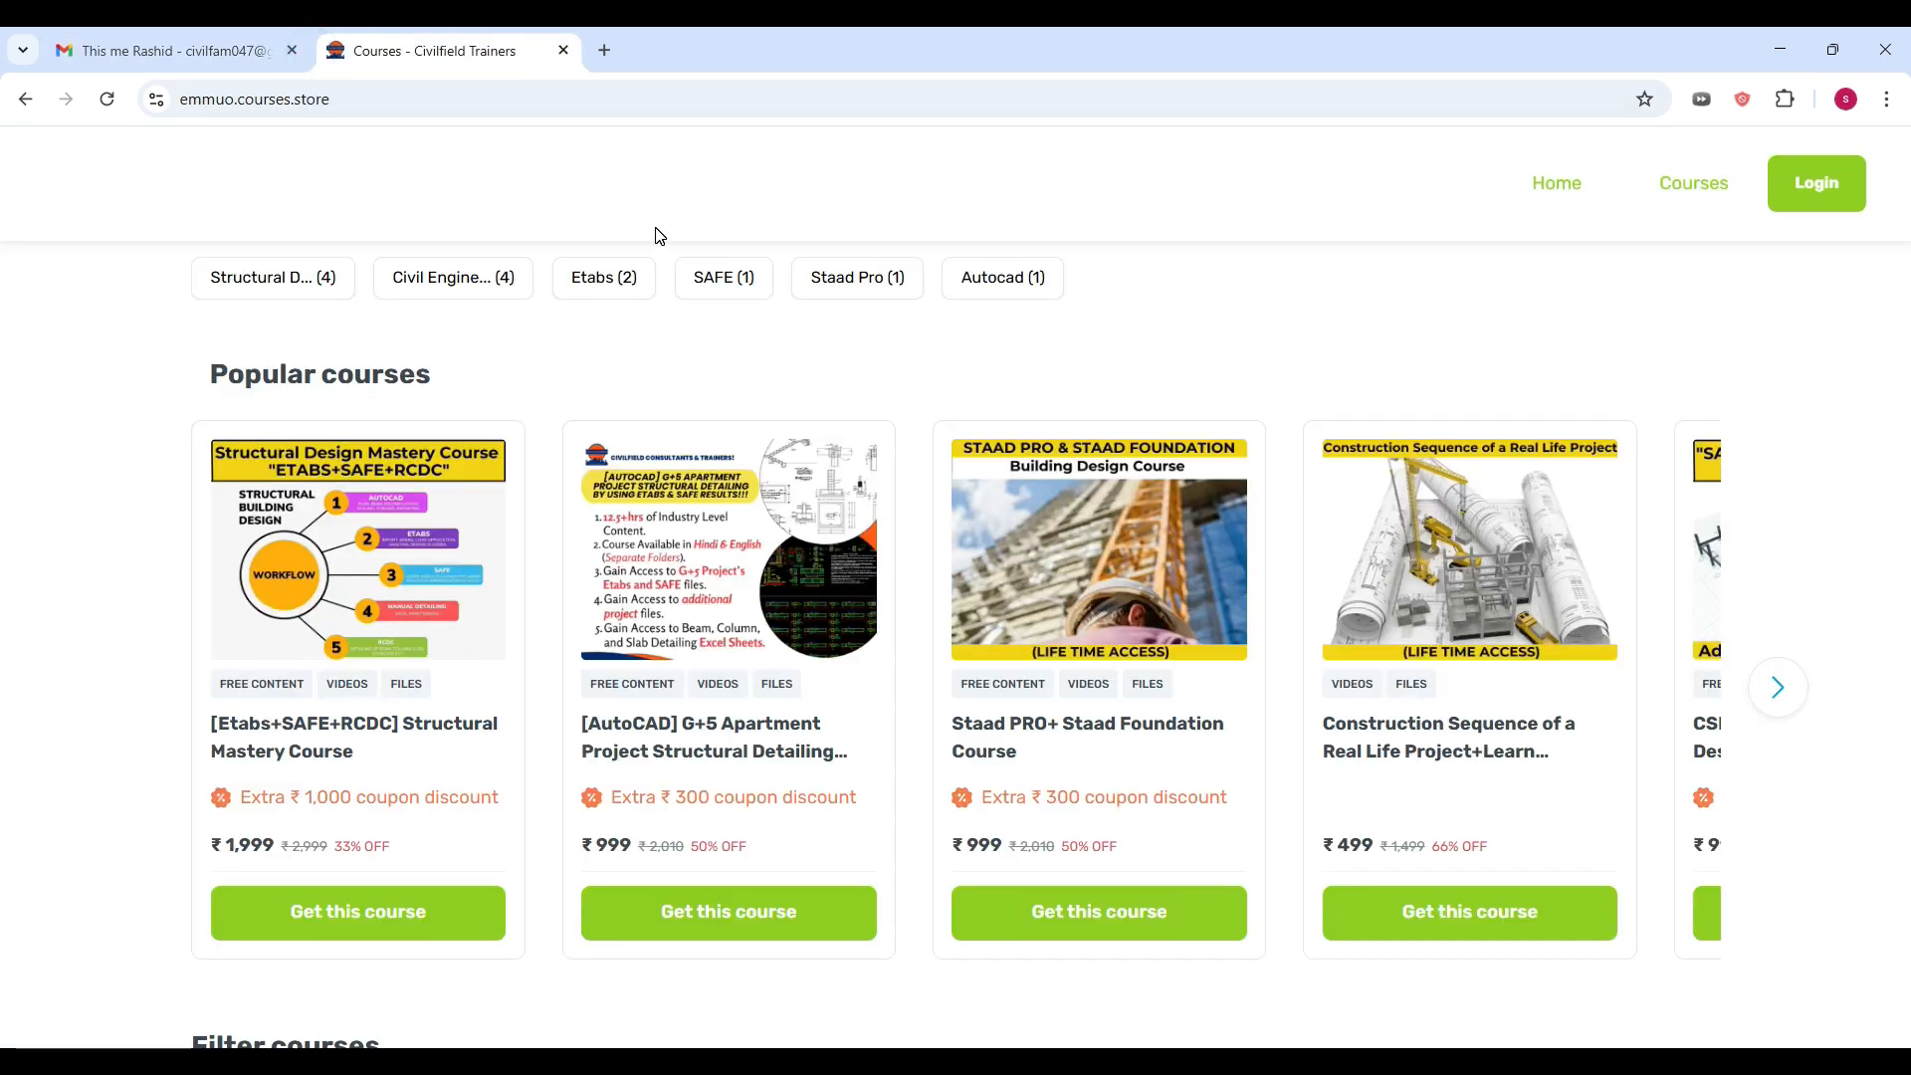